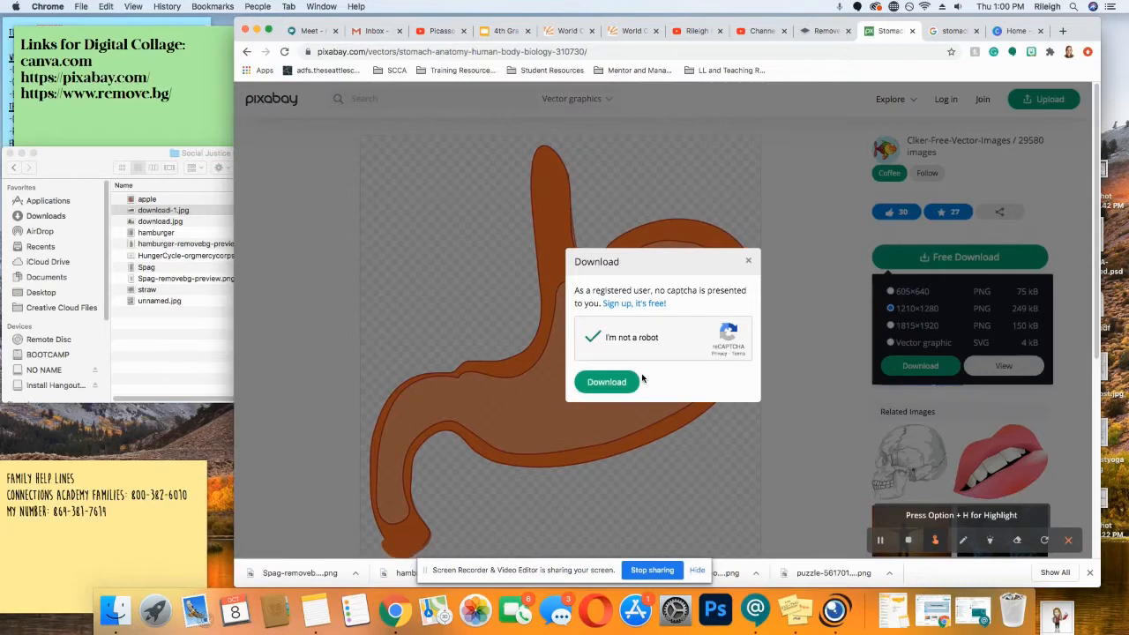
Download the 1210×1280 stomach PNG from Pixabay and move it from Downloads into the Social Justice Digital Collage folder
click(606, 382)
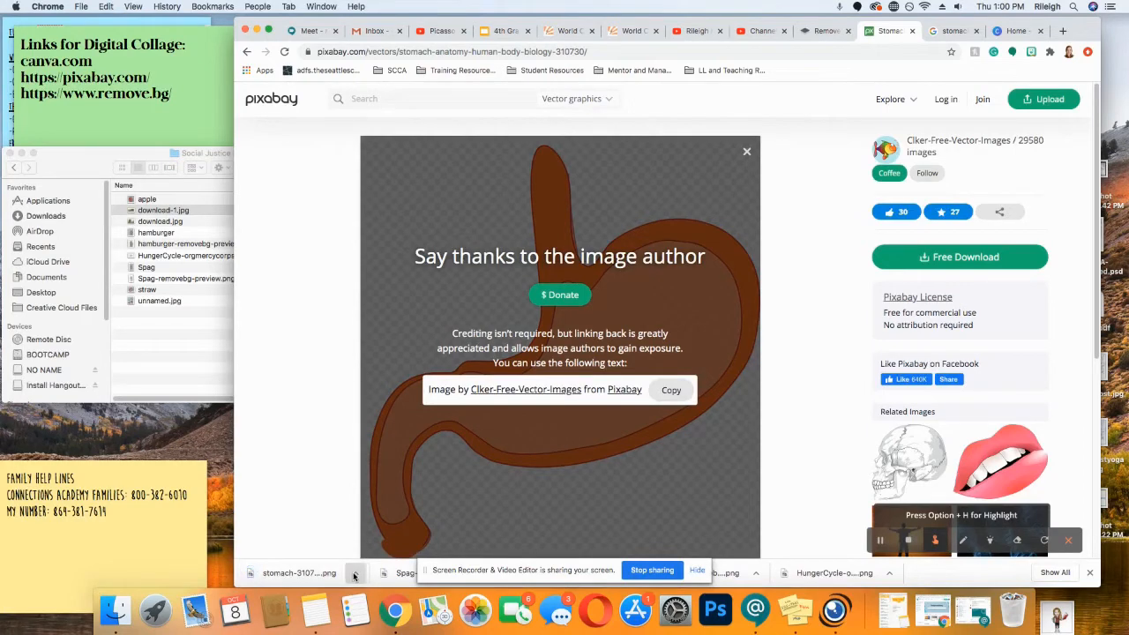
click(353, 576)
click(389, 558)
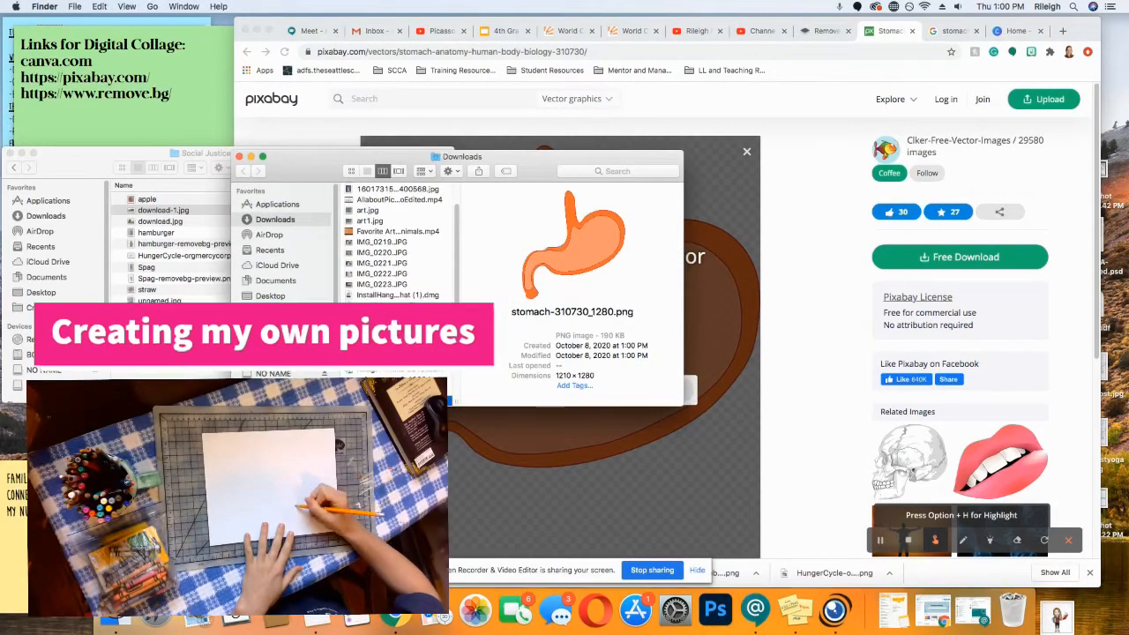
drag(388, 401, 190, 245)
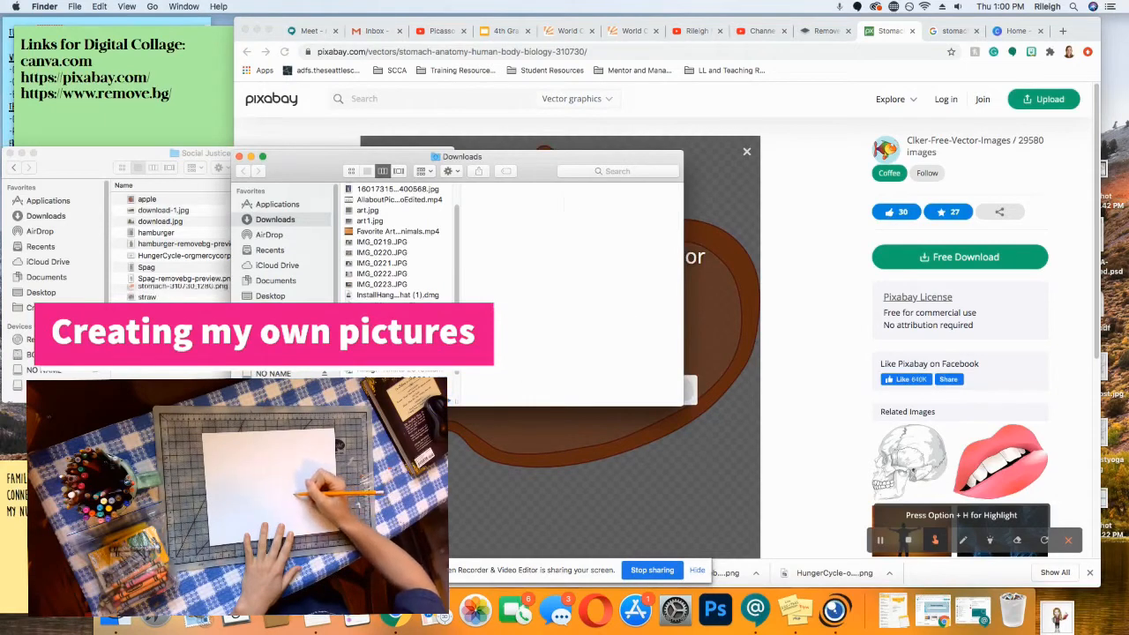
click(239, 157)
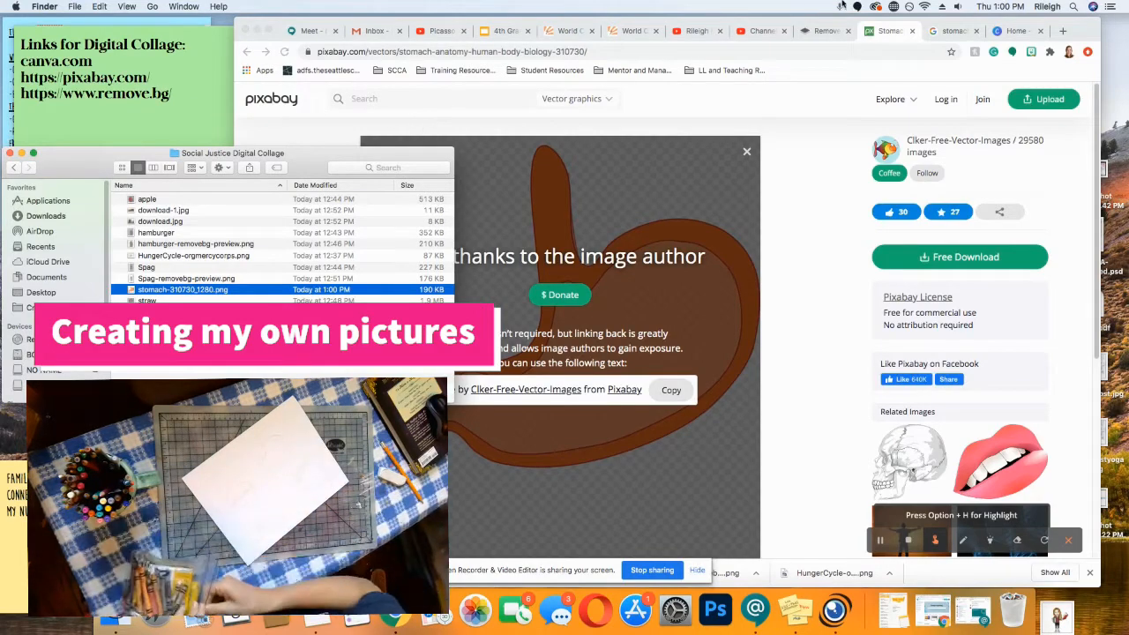
Switch to remove.bg and upload the apple drawing from the collage folder to remove its background
click(825, 32)
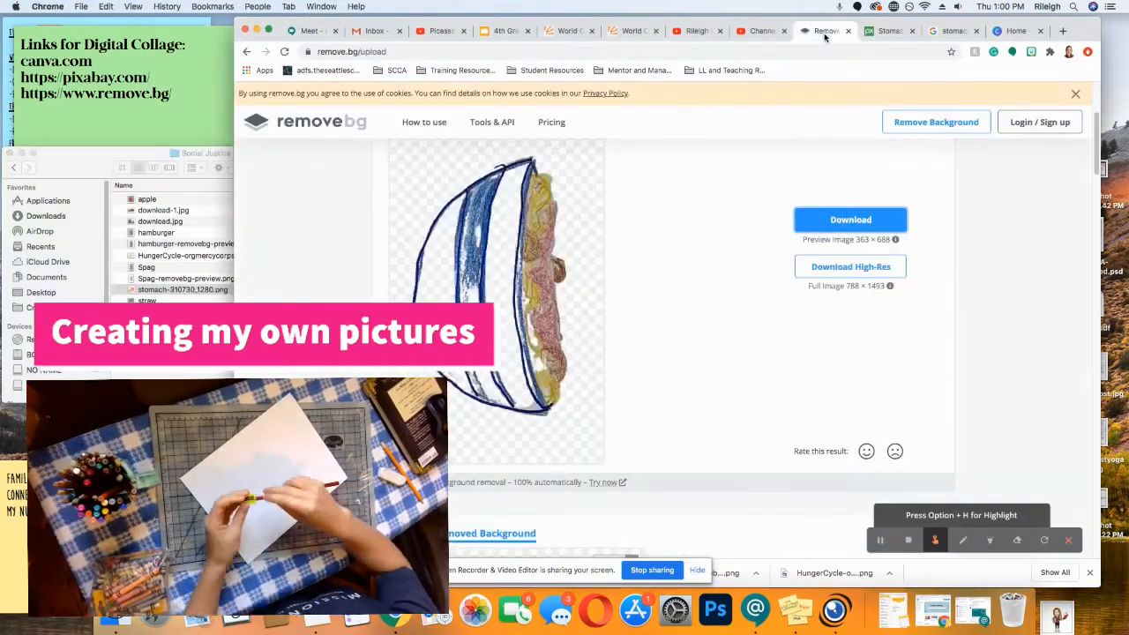
scroll(575, 184, up, 5)
scroll(578, 203, down, 10)
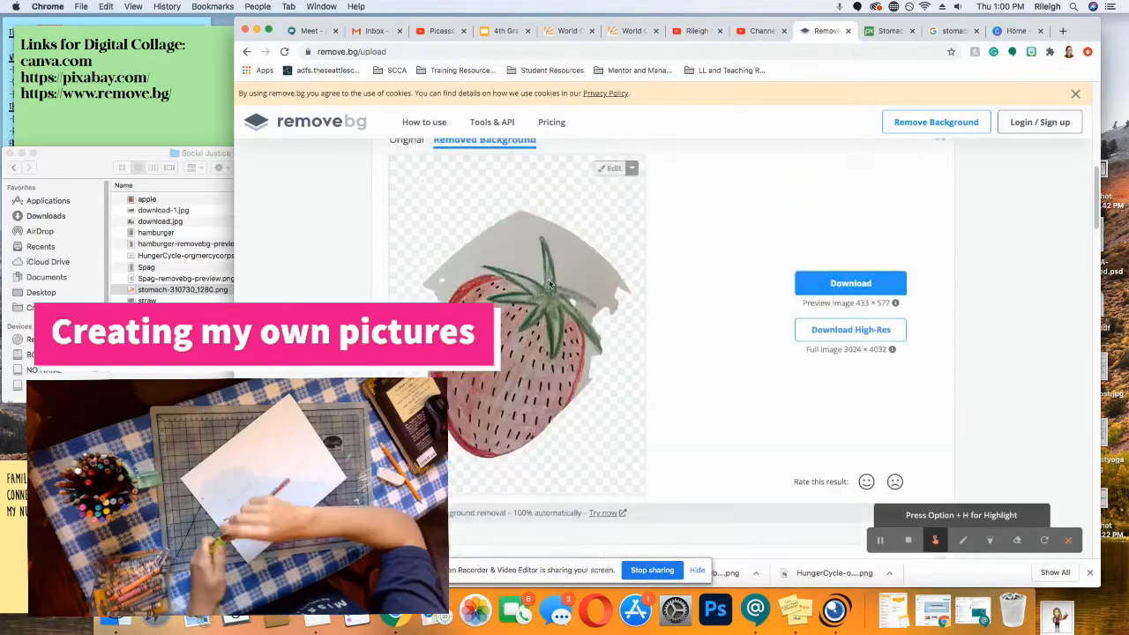
scroll(587, 247, up, 11)
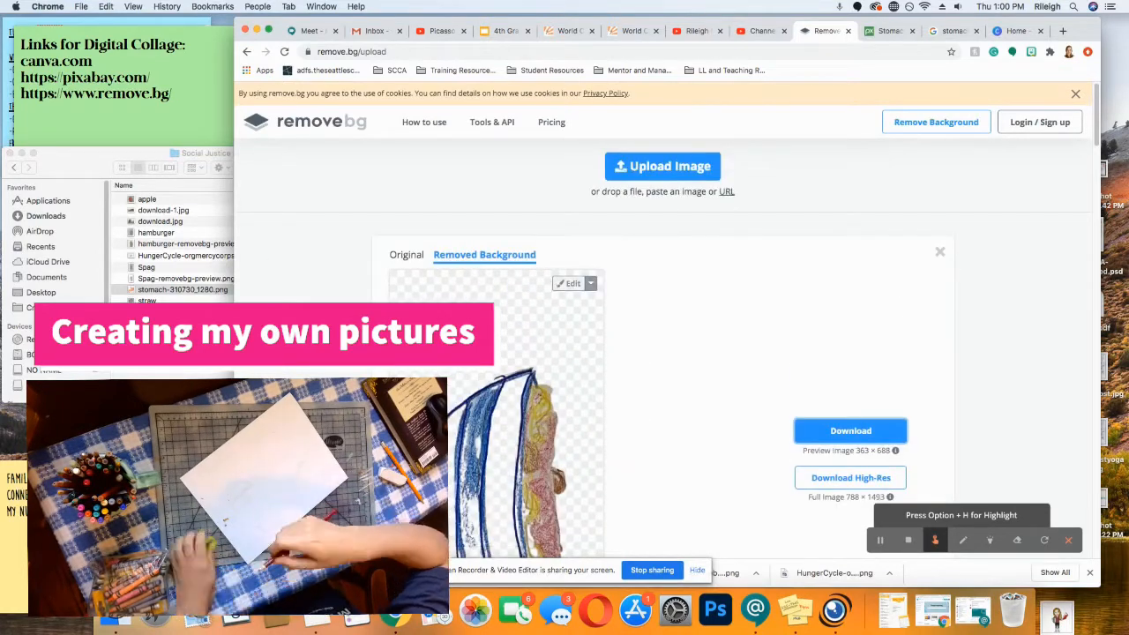
click(220, 293)
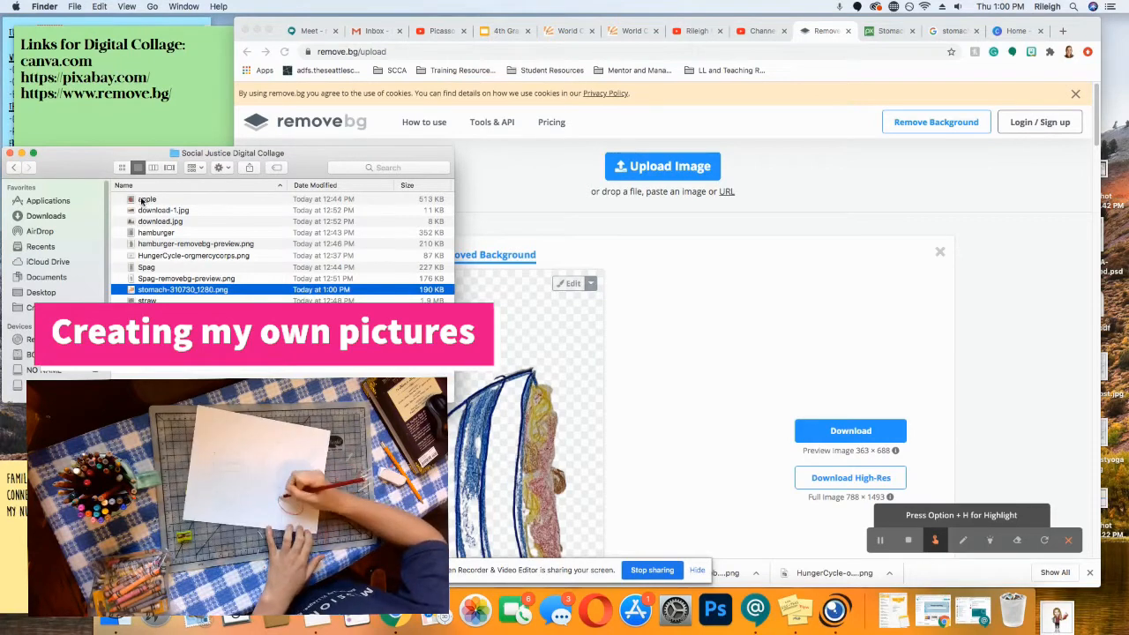
drag(391, 207, 652, 301)
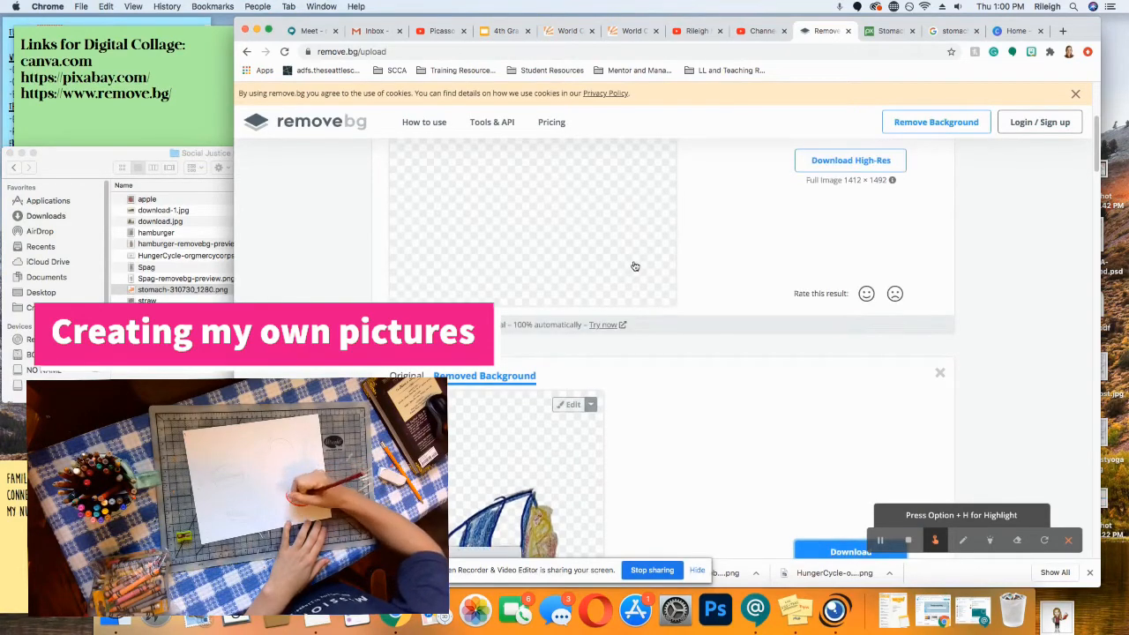
scroll(565, 300, up, 5)
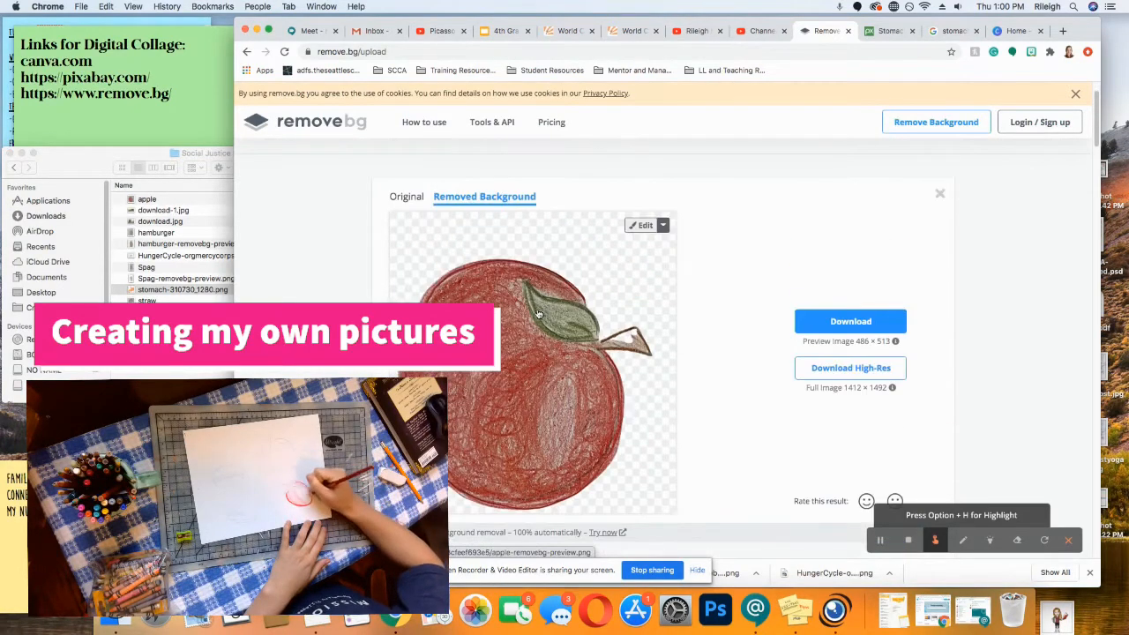
Preview the original apple drawing in the collage folder to compare it with the background-free version
click(172, 202)
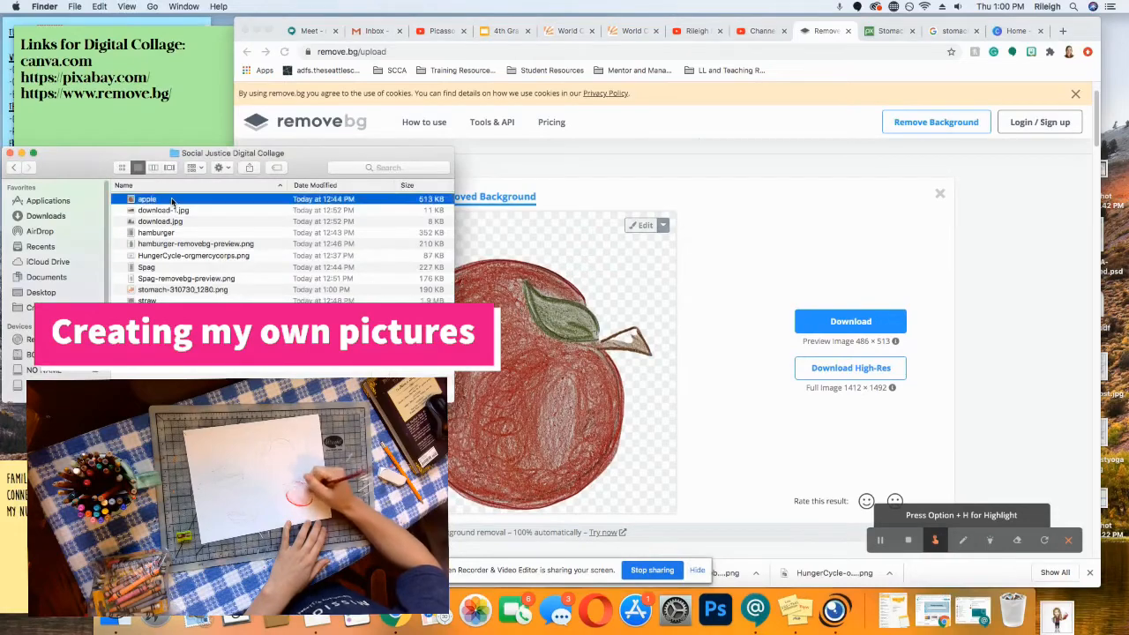
key(space)
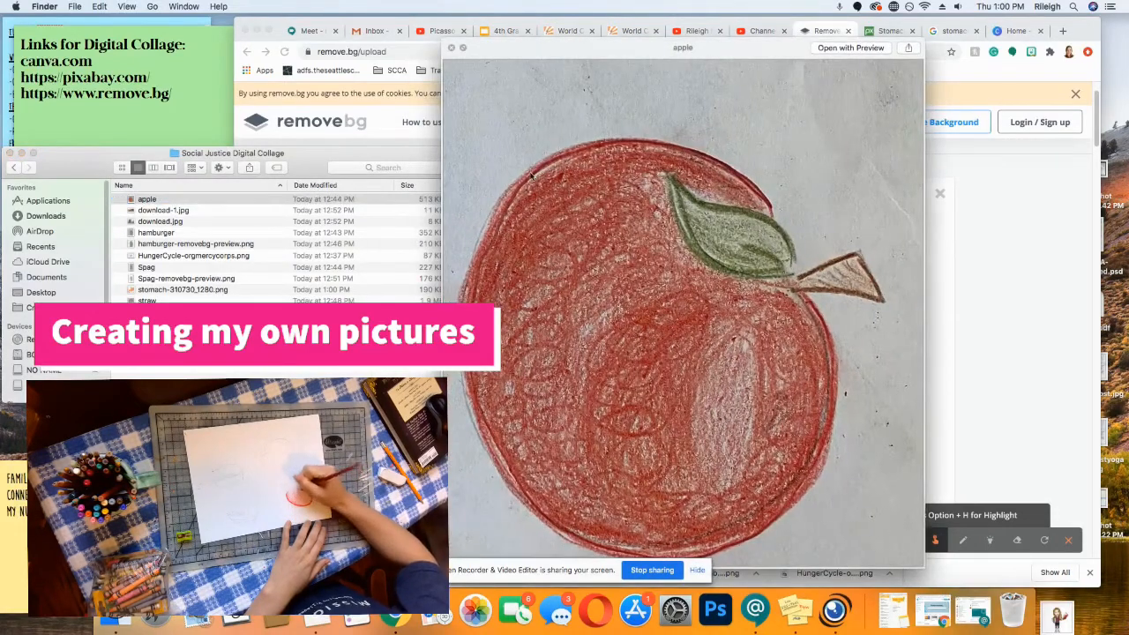
click(451, 48)
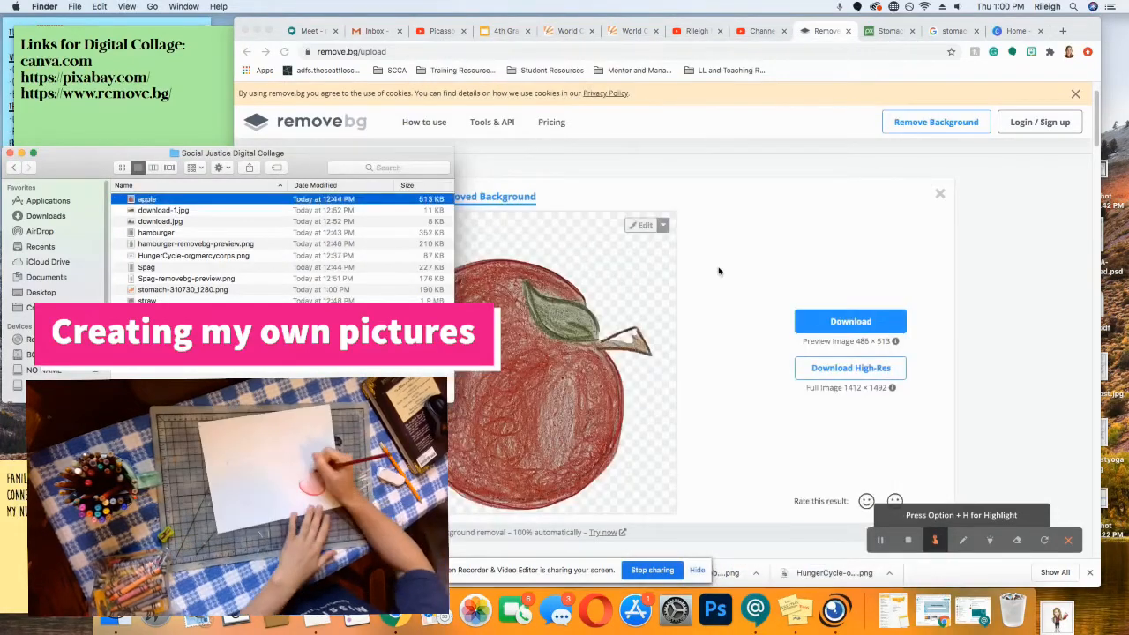
click(669, 306)
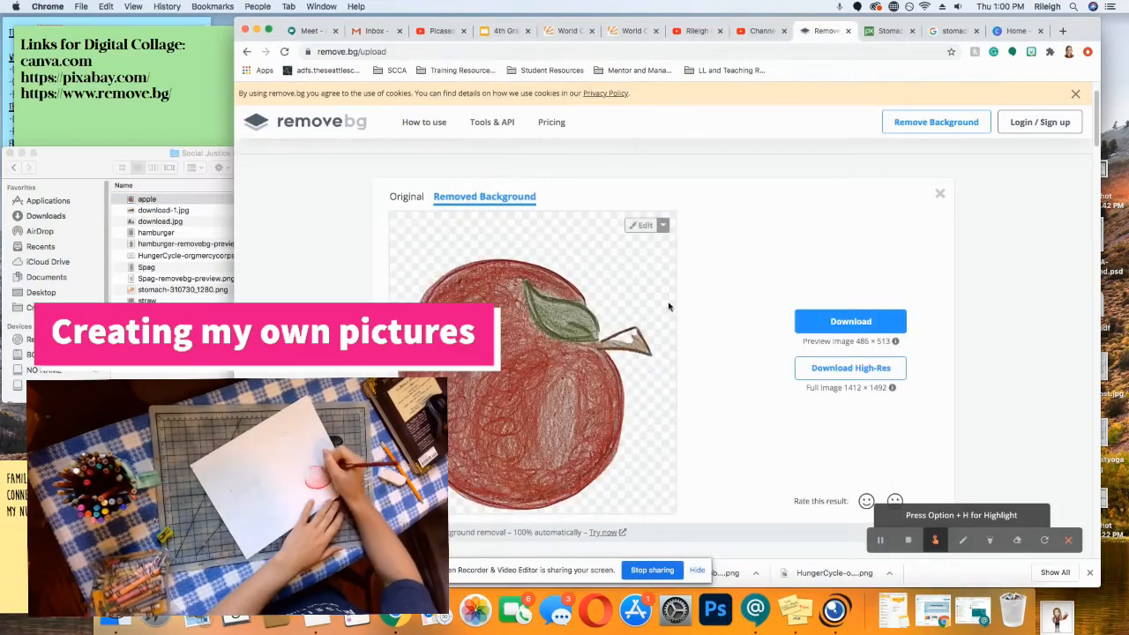
Download the preview-size apple cutout and move apple-removebg-preview.png into the collage folder
click(827, 320)
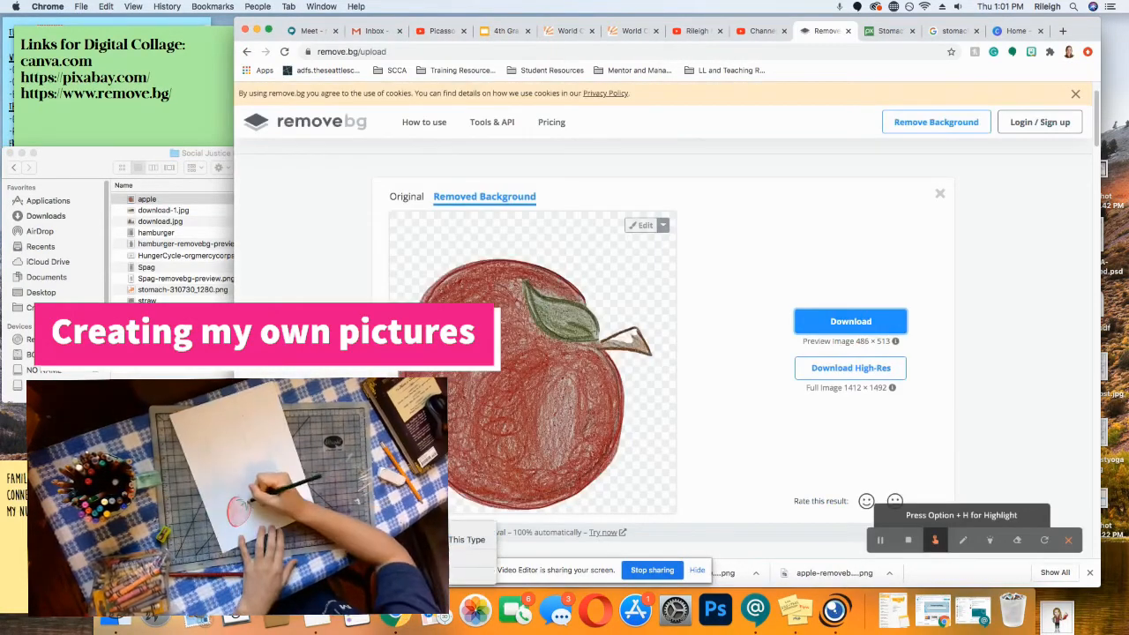
click(397, 559)
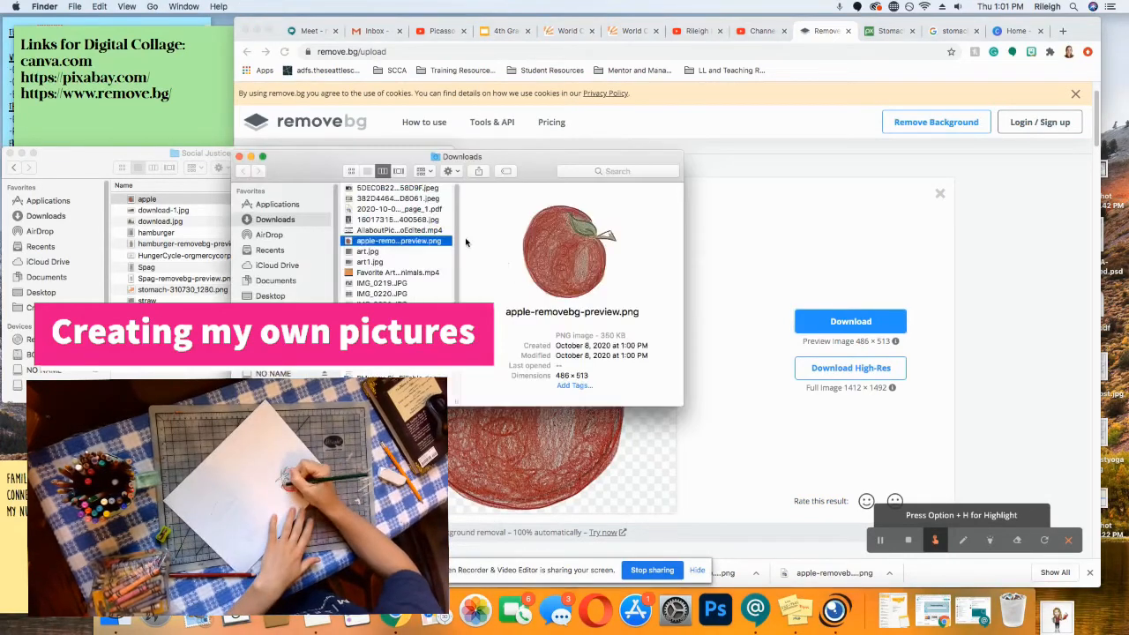
drag(399, 241, 181, 252)
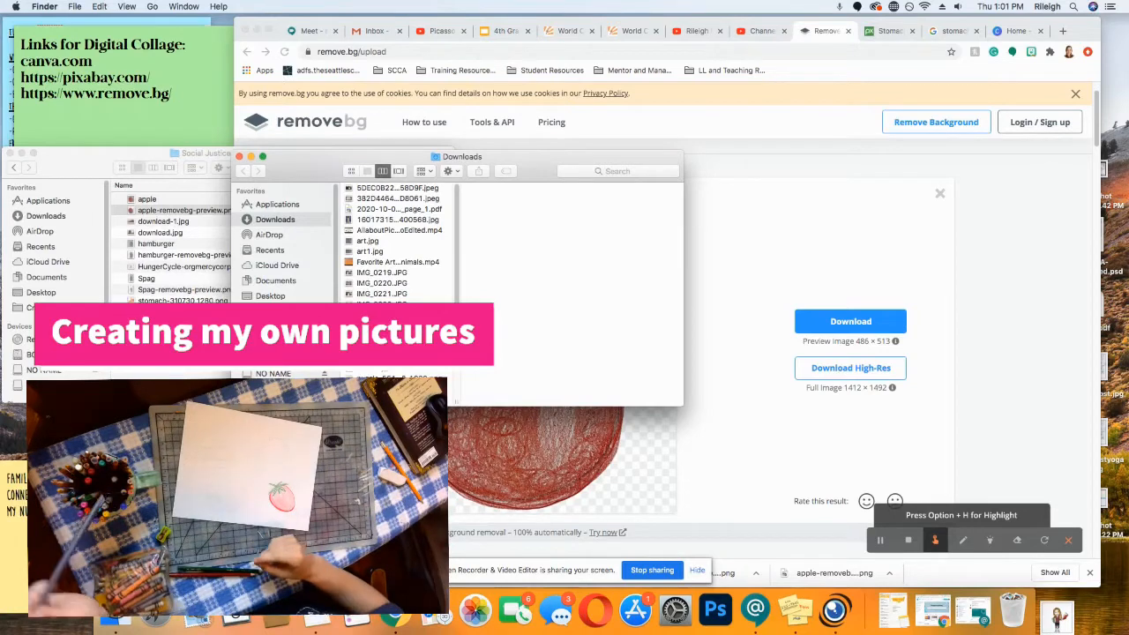
click(238, 157)
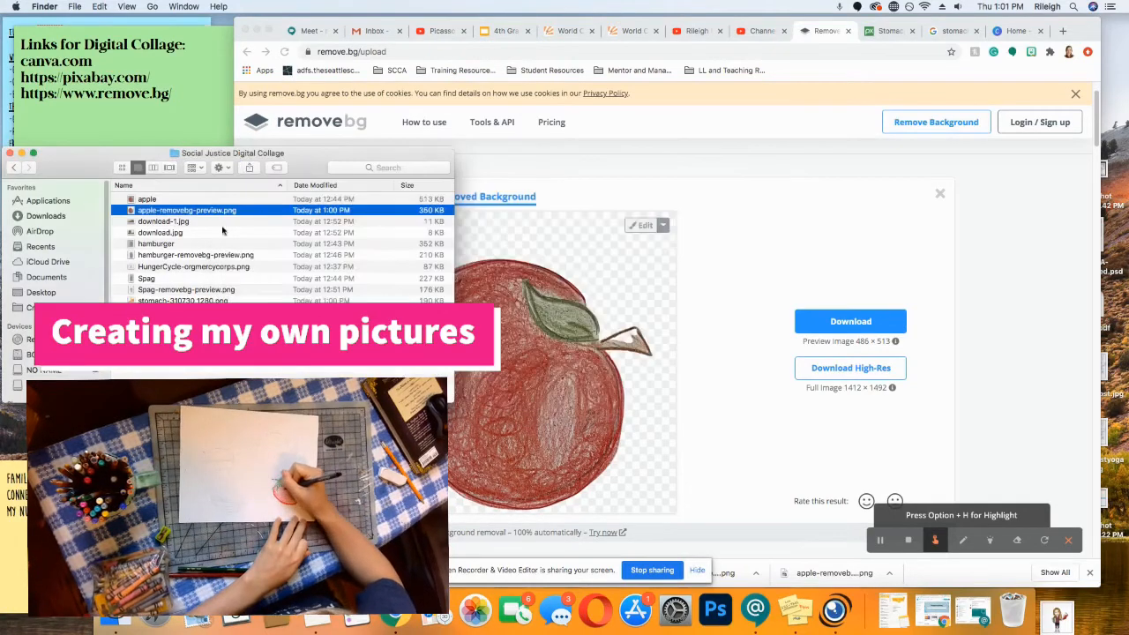
Preview download-1.jpg of the crouching child and upload it to remove.bg to remove its background
click(182, 221)
key(space)
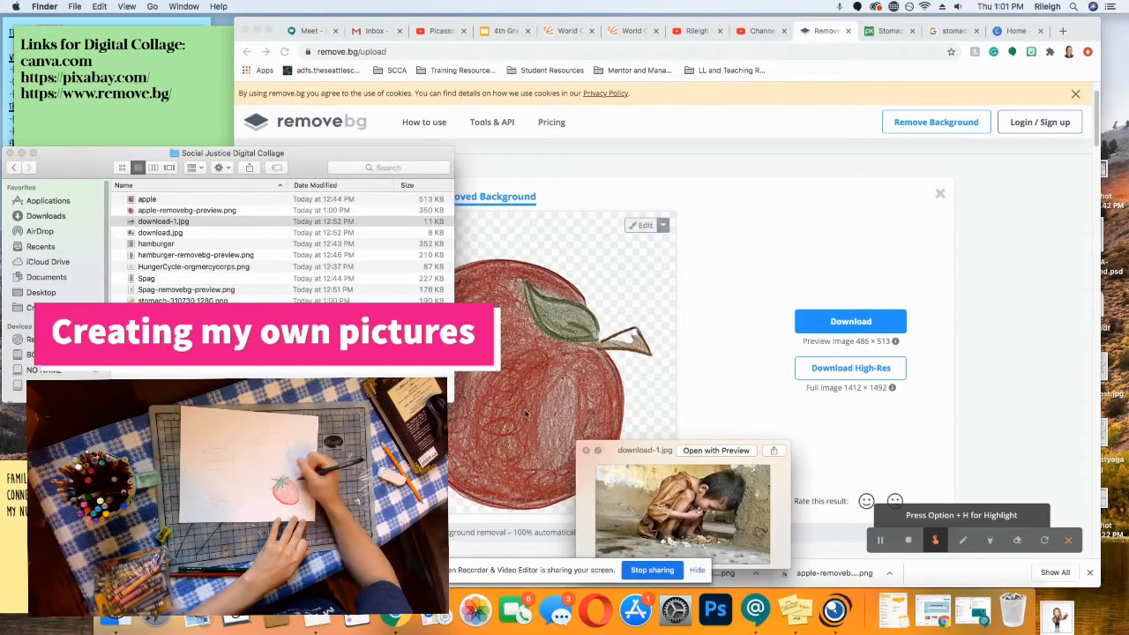
click(585, 452)
click(163, 222)
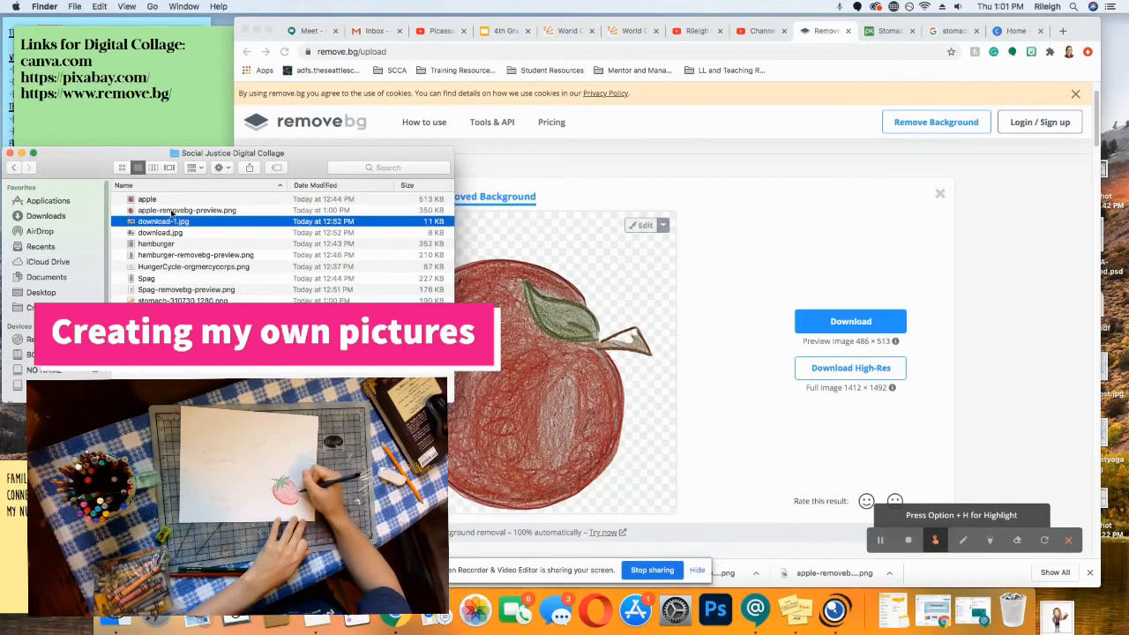
drag(154, 224, 747, 298)
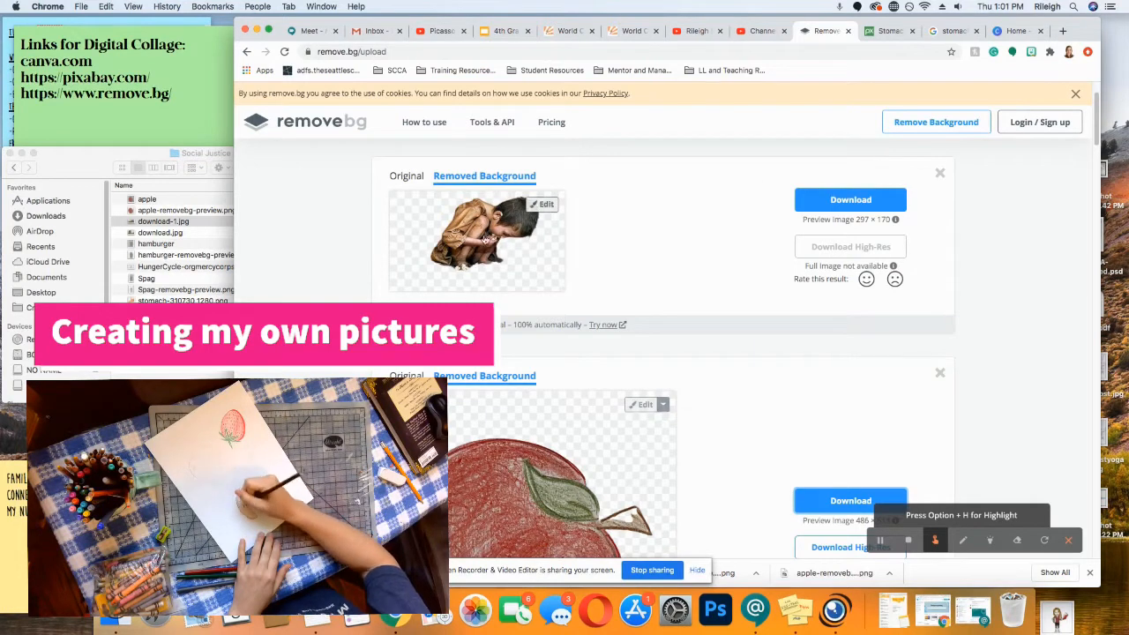
Preview download.jpg of the child holding food and upload it to remove.bg to remove its background
click(163, 221)
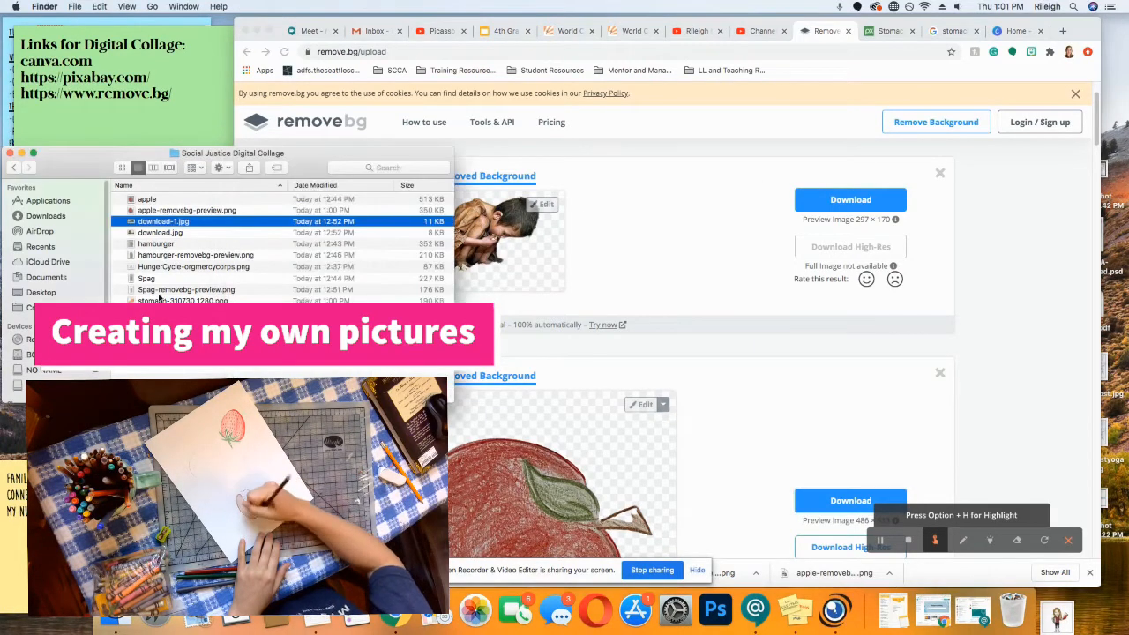
click(175, 233)
key(space)
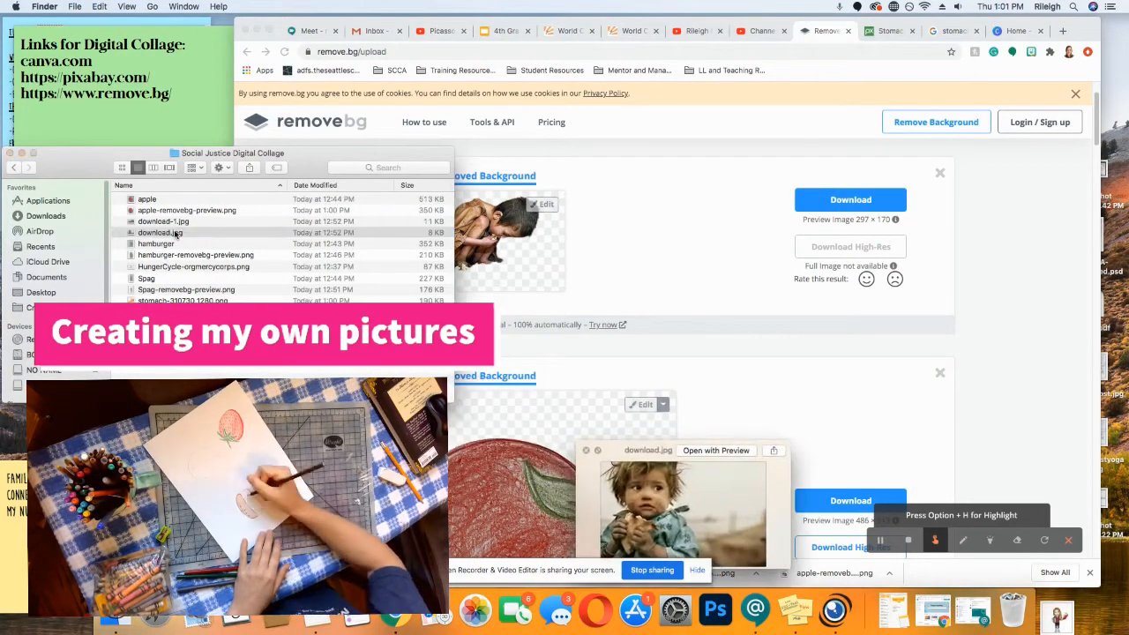
click(588, 451)
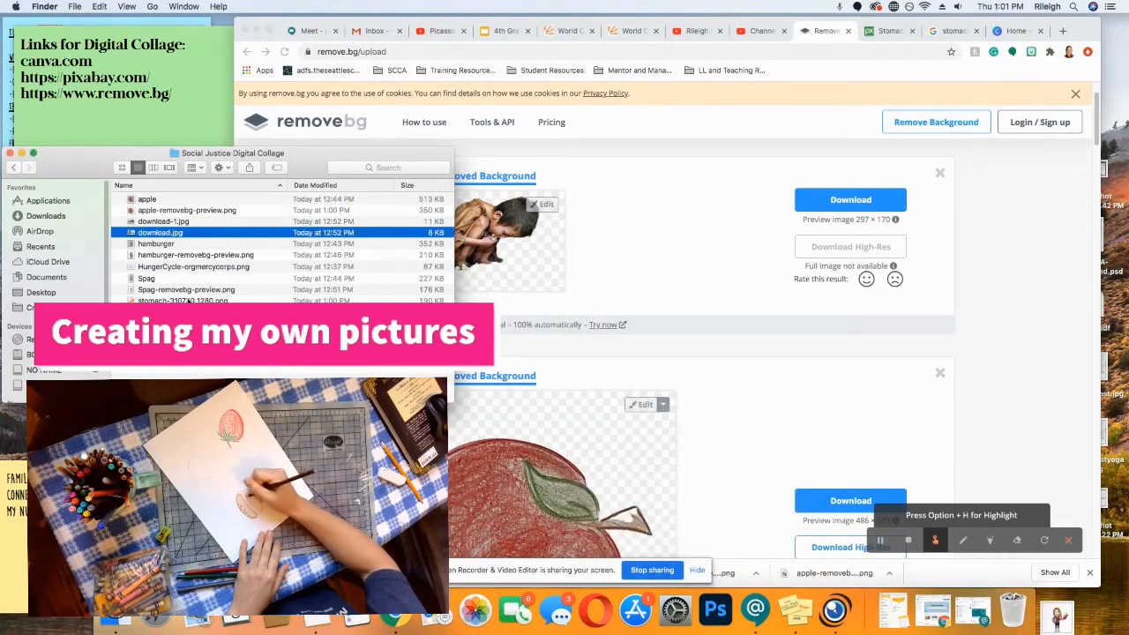
drag(256, 245, 627, 255)
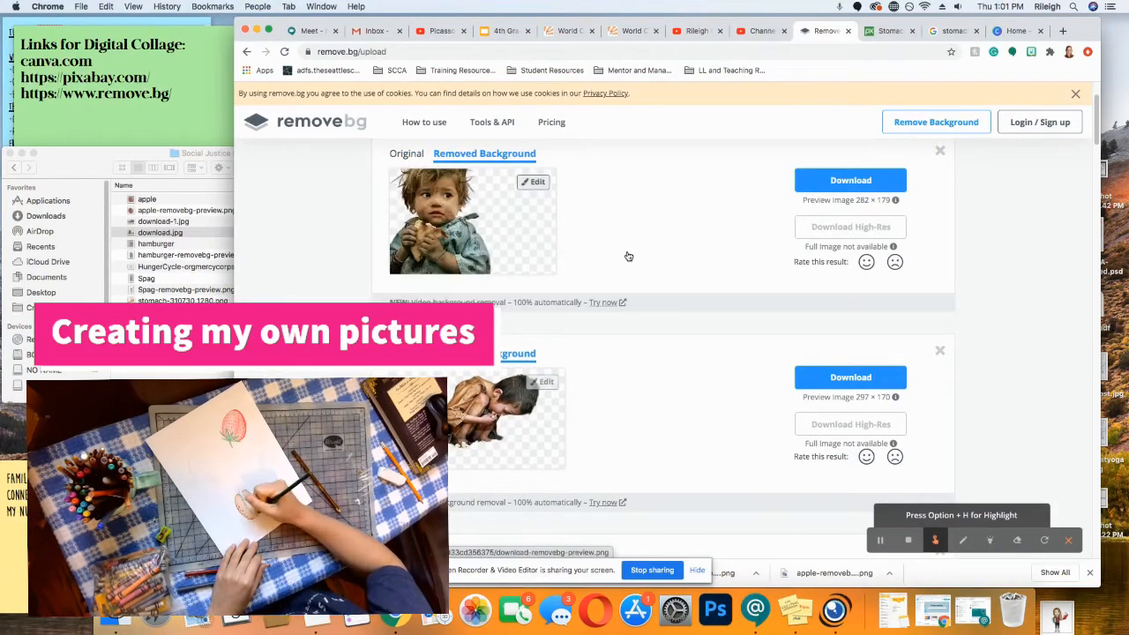
Download the cutout of the child holding food and move download-removebg-preview.png into the collage folder
click(841, 181)
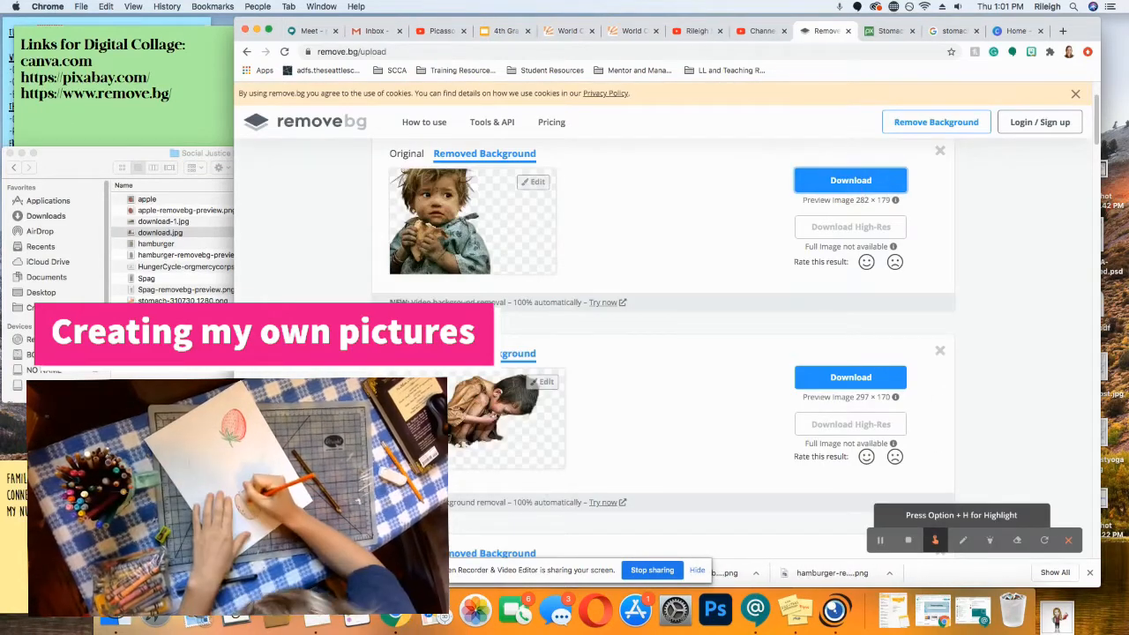
click(356, 573)
click(468, 557)
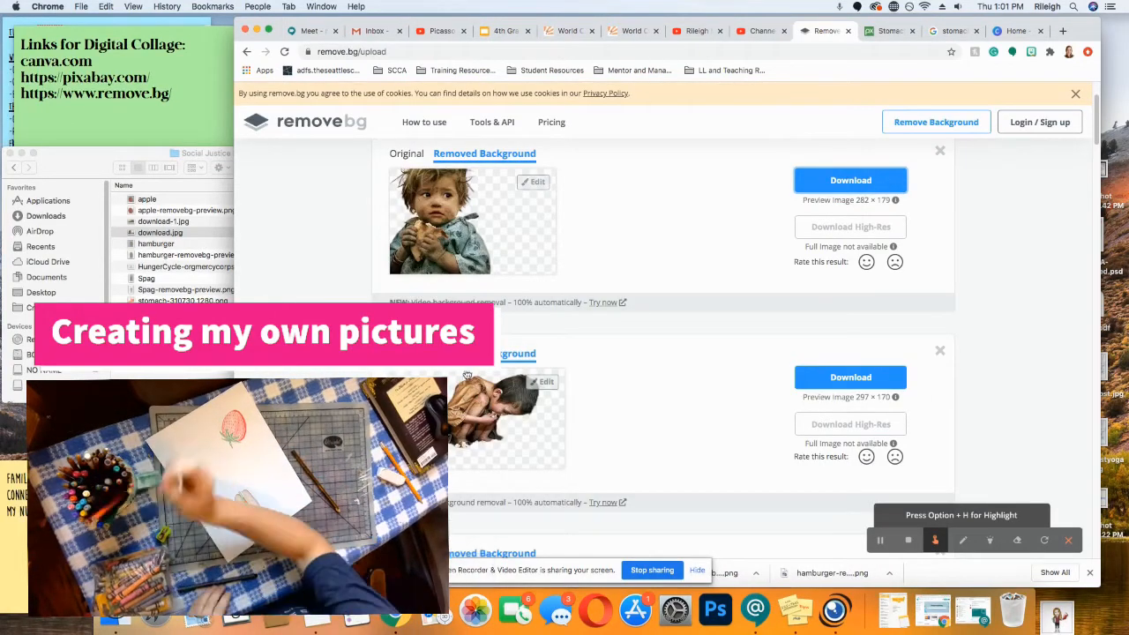
drag(377, 267, 172, 225)
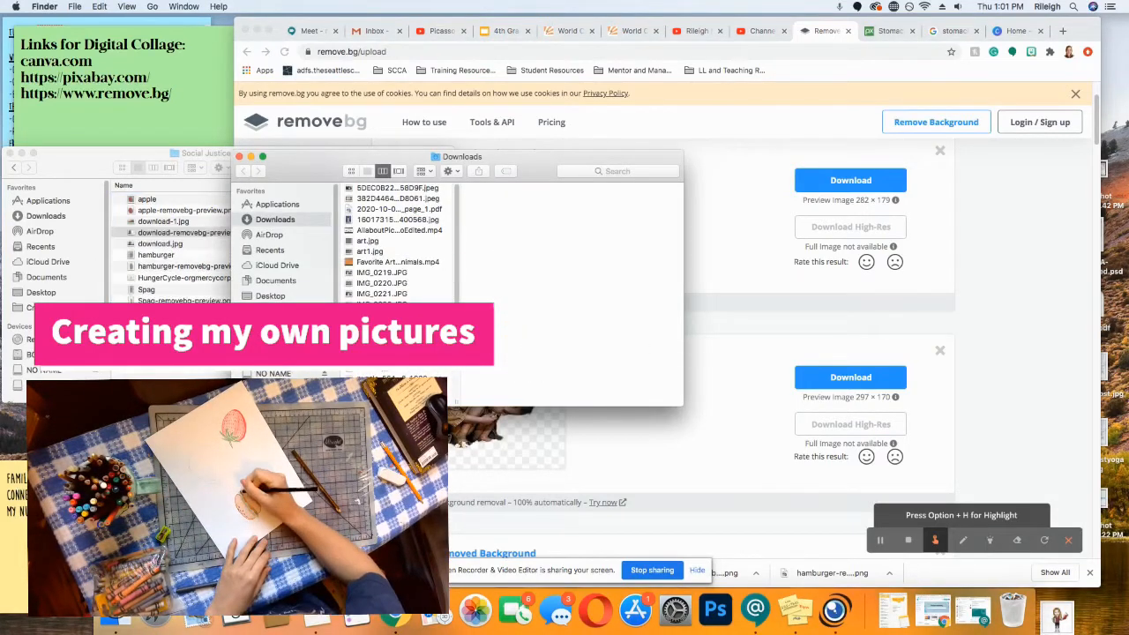
Select all files in the Social Justice Digital Collage folder and open them together in Preview
click(161, 232)
click(147, 199)
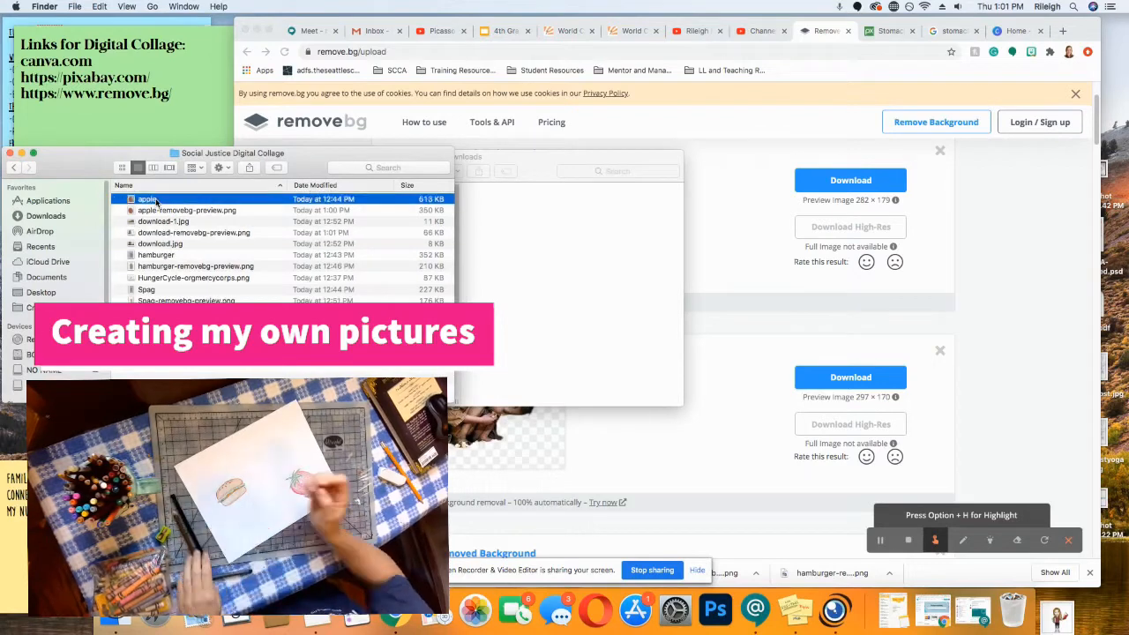
key(super+a)
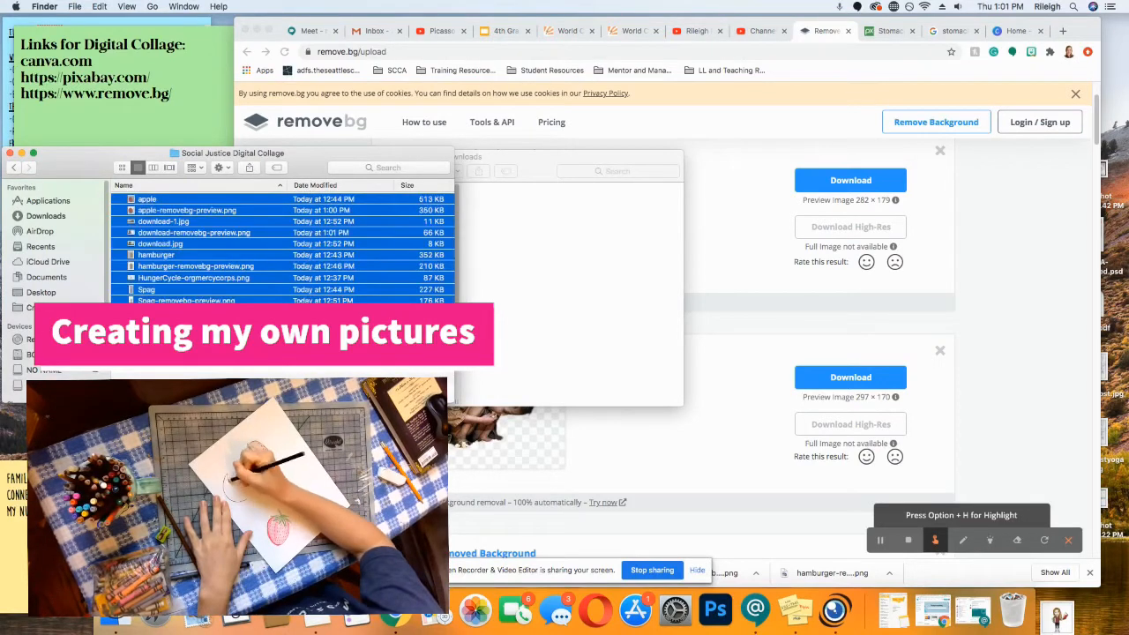
right_click(184, 320)
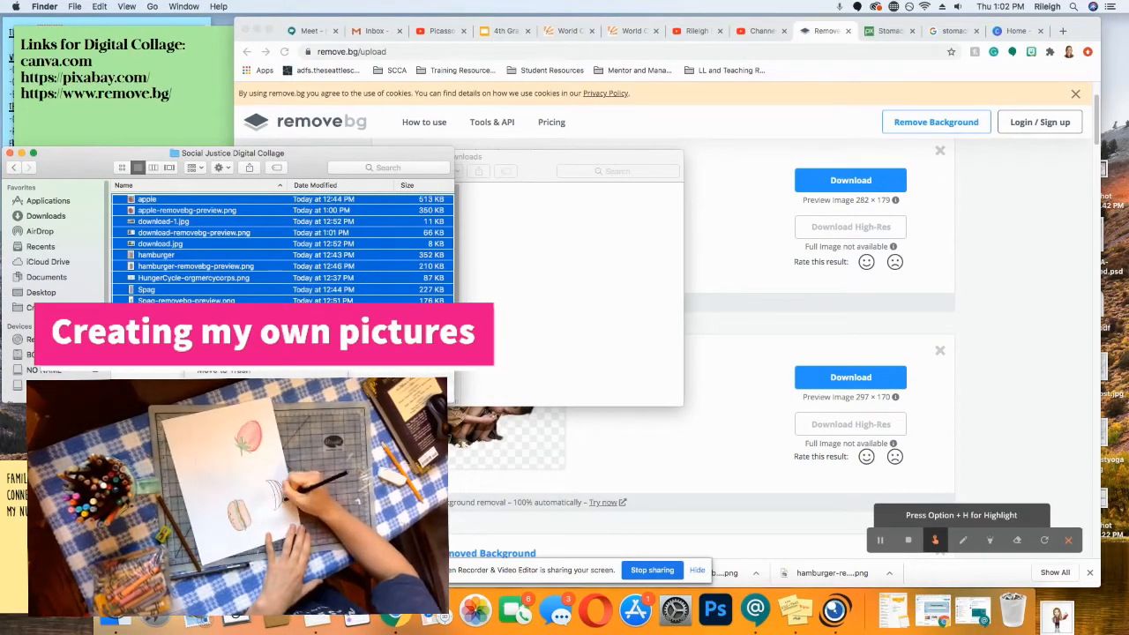
mouse_move(216, 352)
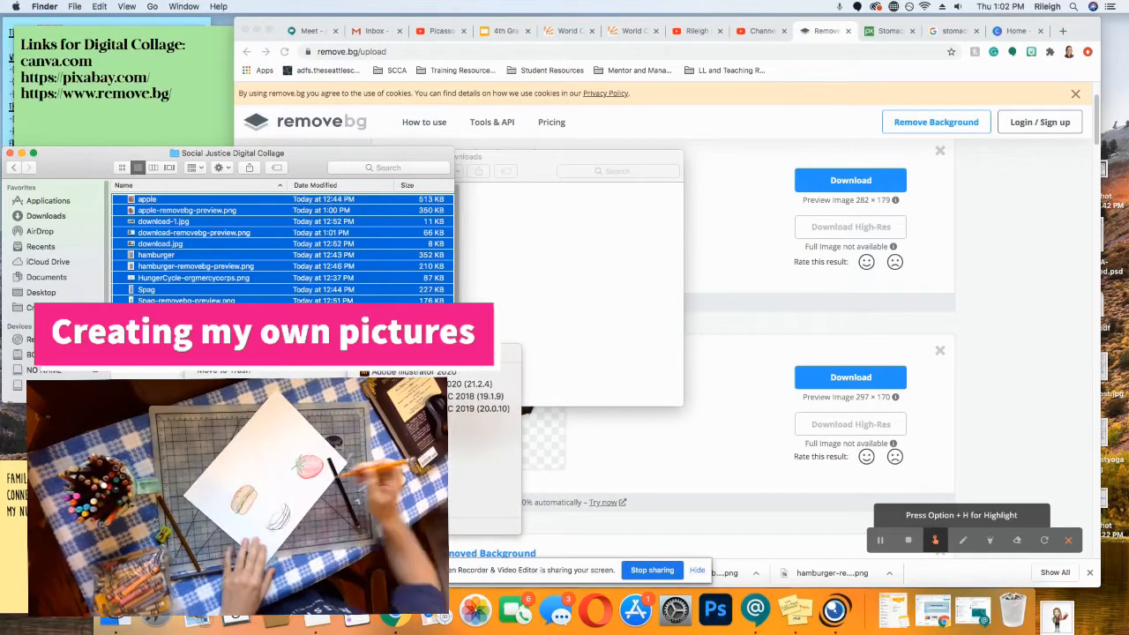
click(414, 372)
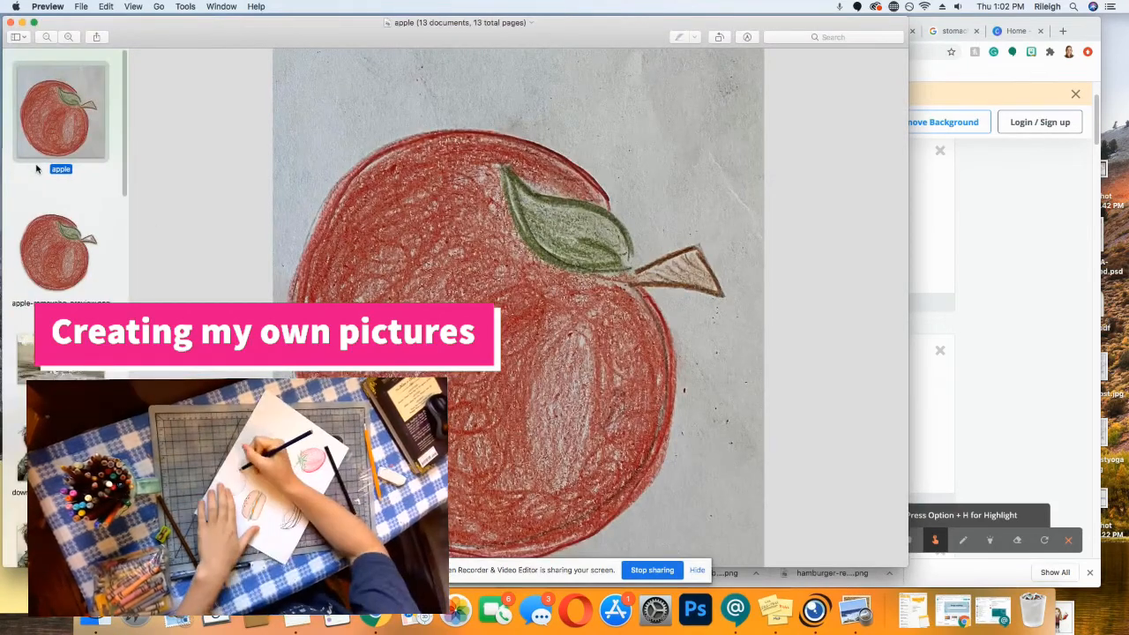
Look through the thirteen opened collage pictures, from the apple drawing to the sheet of food drawings in unnamed.jpg
key(Down)
key(Down)
key(Down)
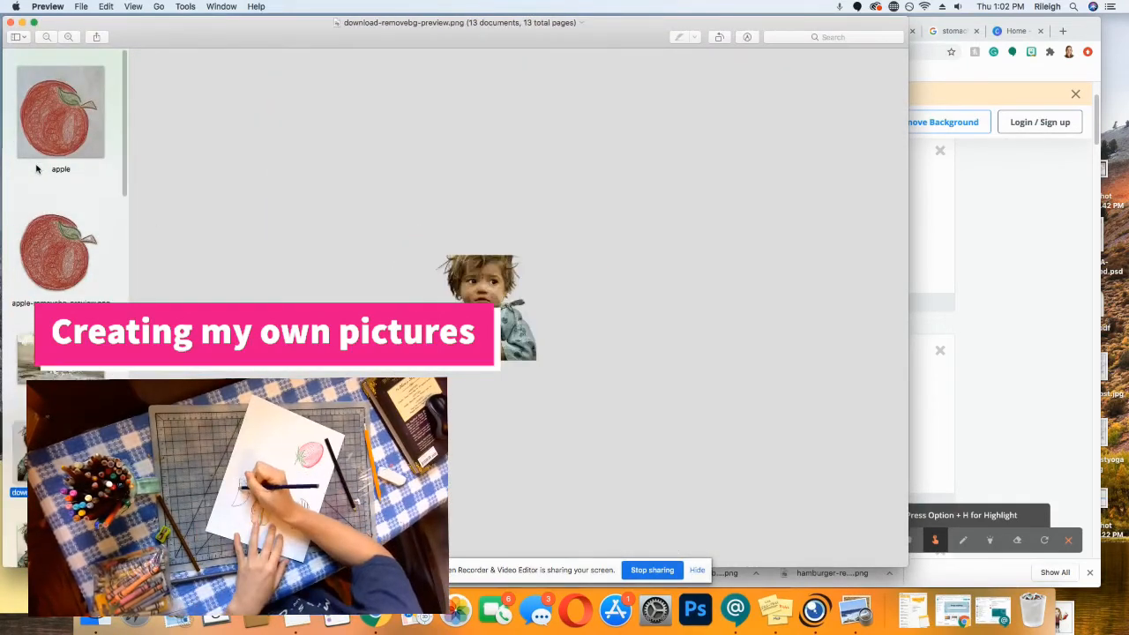
key(Down)
key(Down)
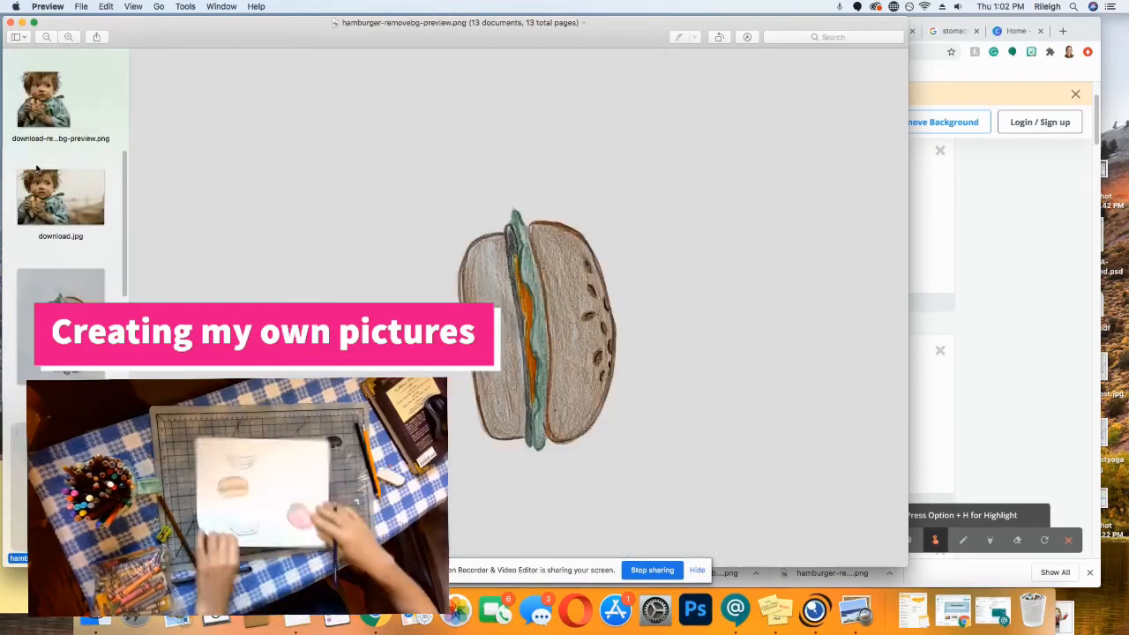
key(Down)
key(Up)
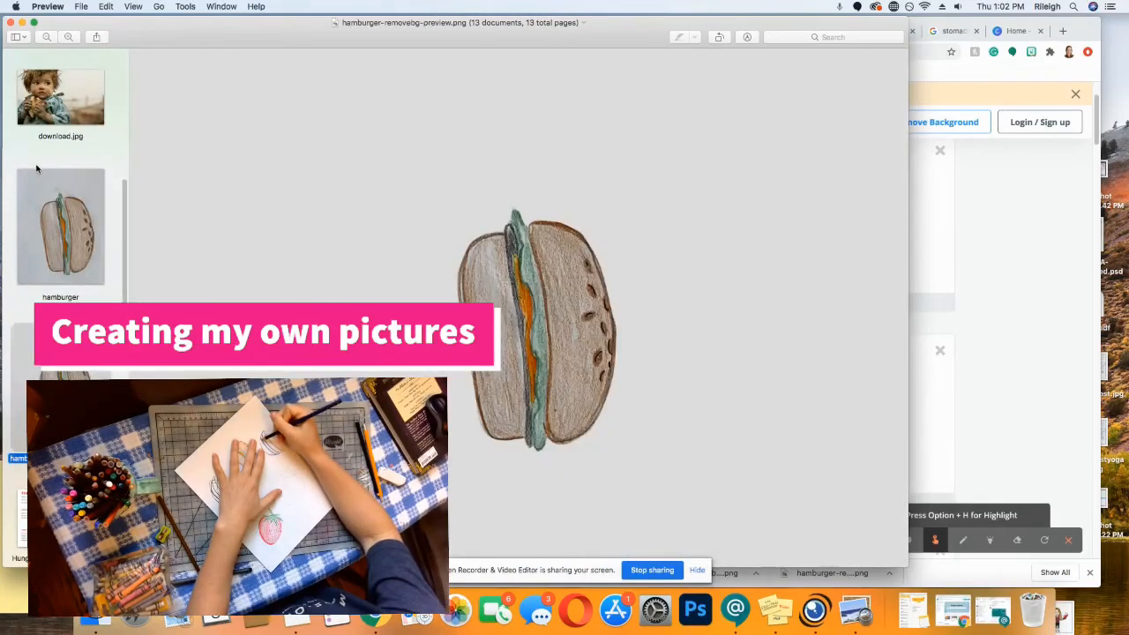
key(Down)
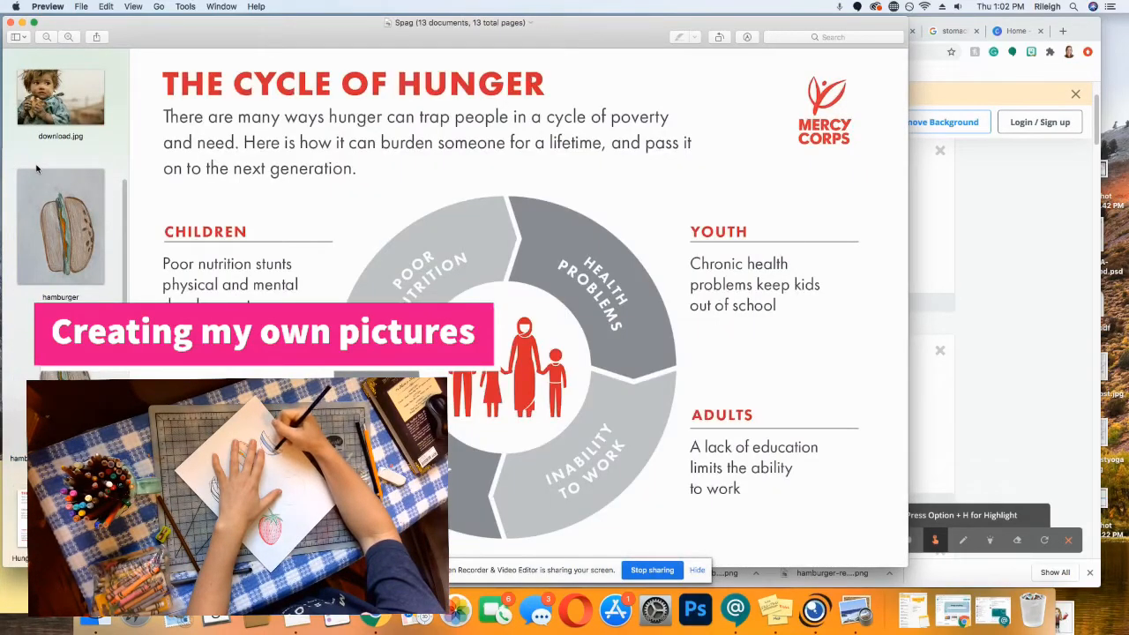
key(Down)
key(Down)
key(Down)
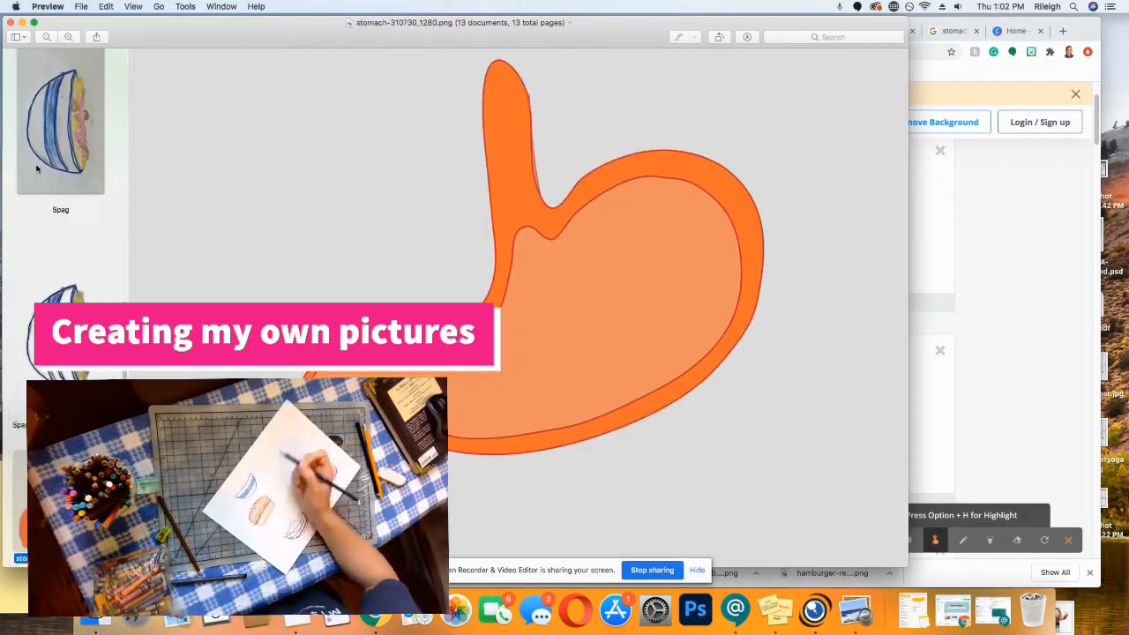
key(Down)
key(Down)
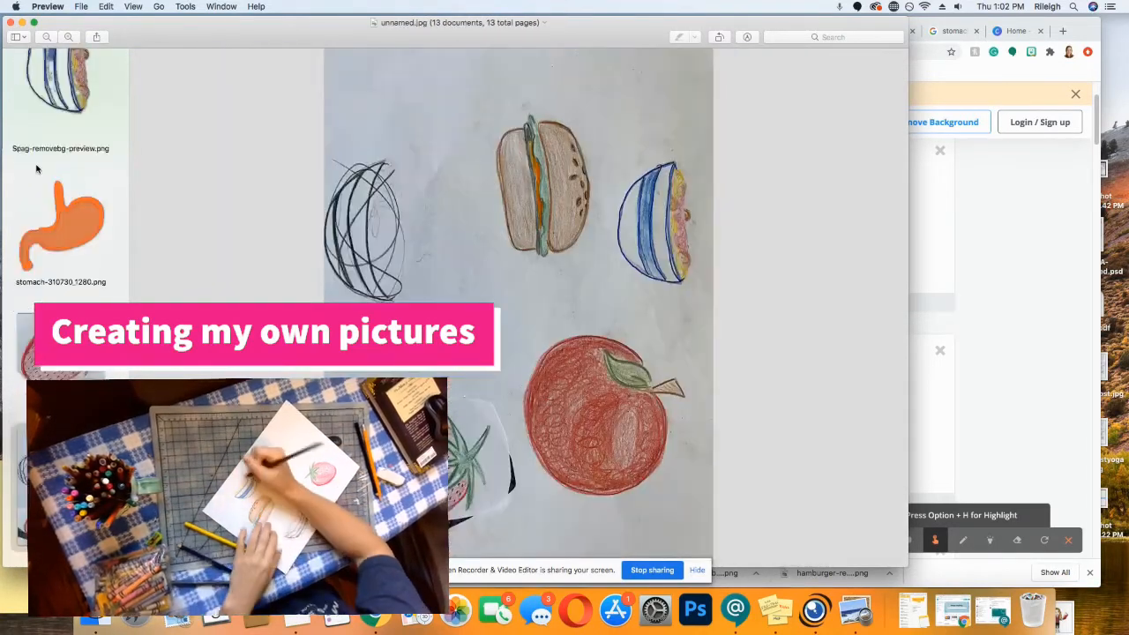
Close the Preview and Downloads windows and switch to the Canva home page in Chrome
click(10, 23)
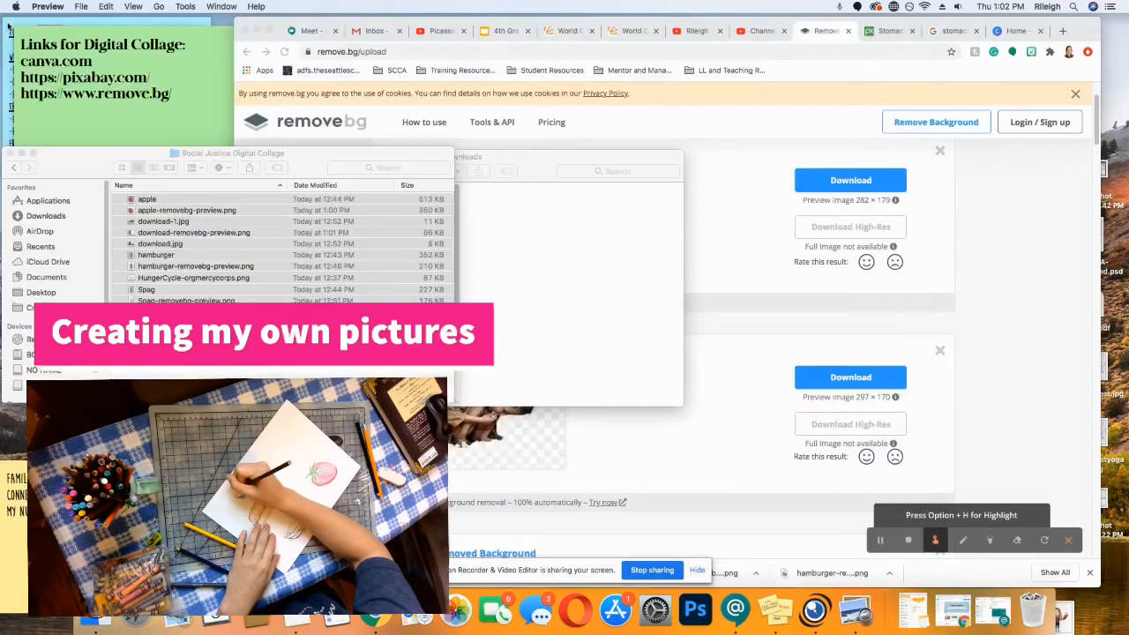
click(345, 161)
click(517, 222)
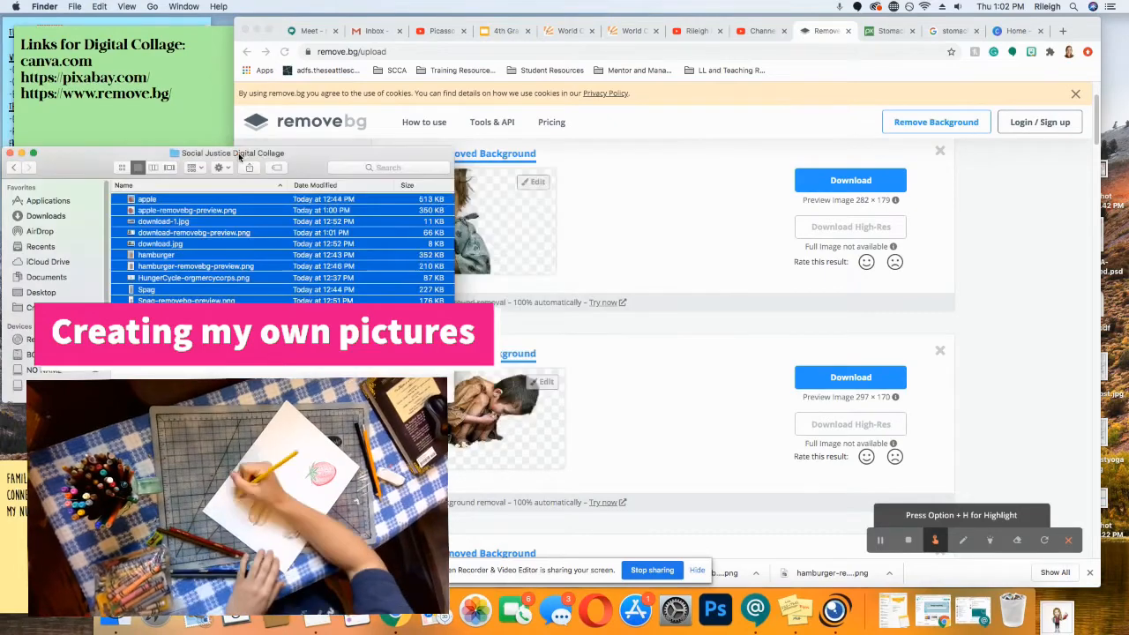
key(super+w)
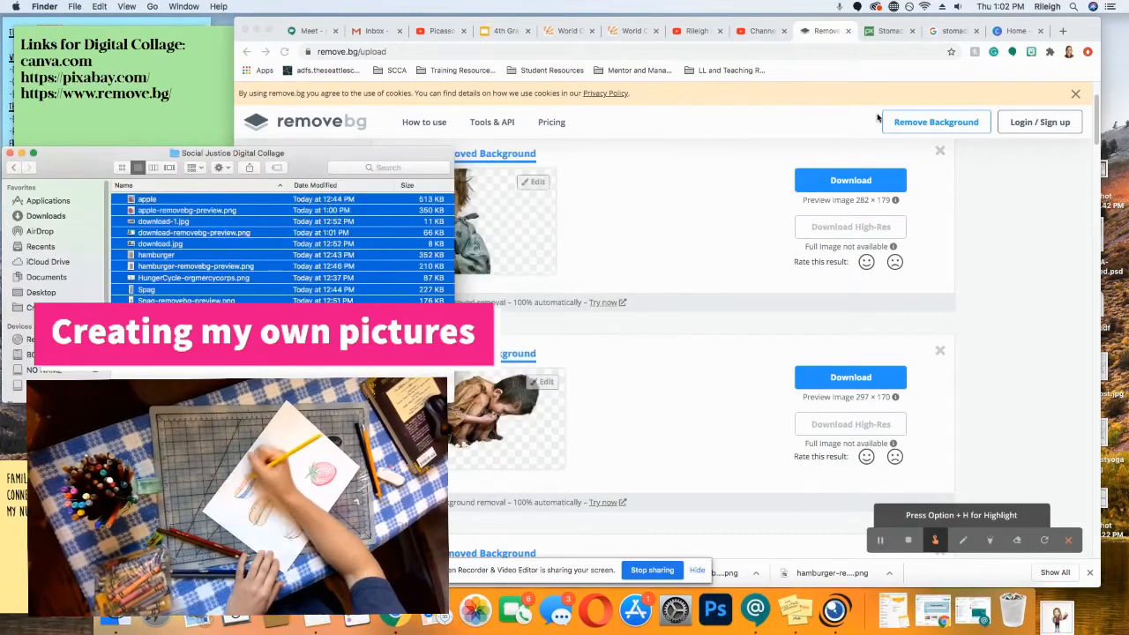
click(1016, 31)
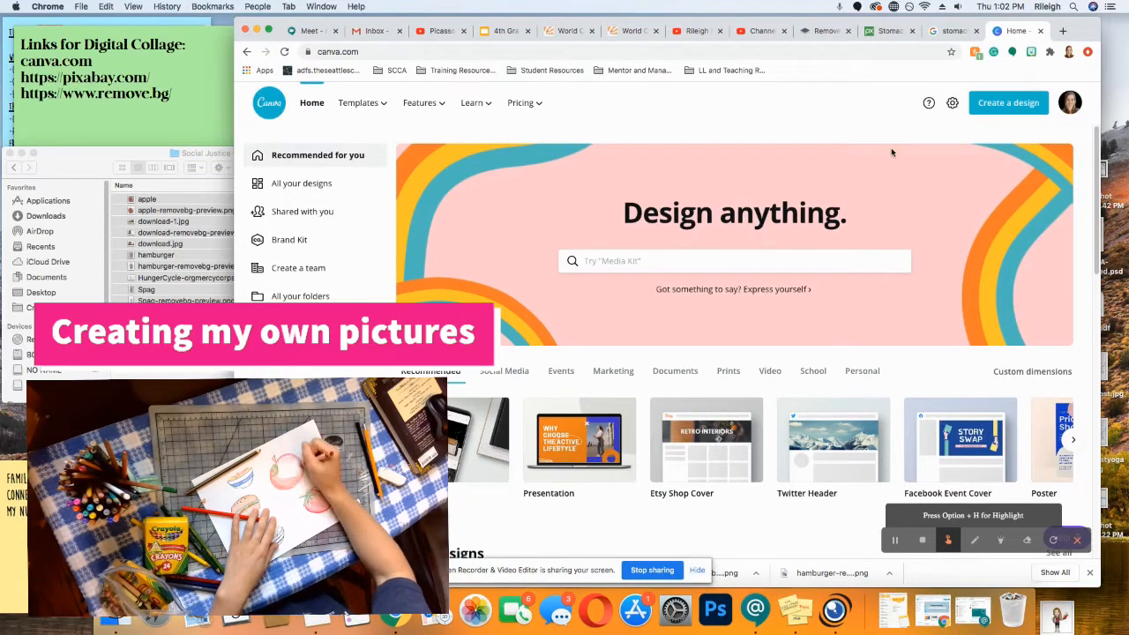
click(1003, 101)
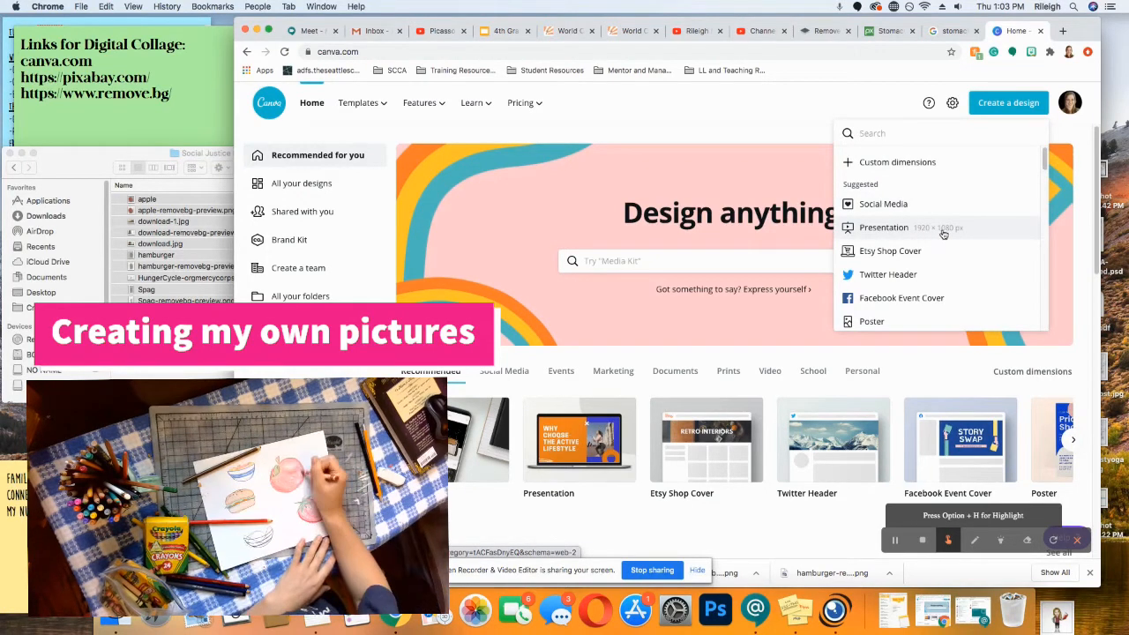
click(883, 229)
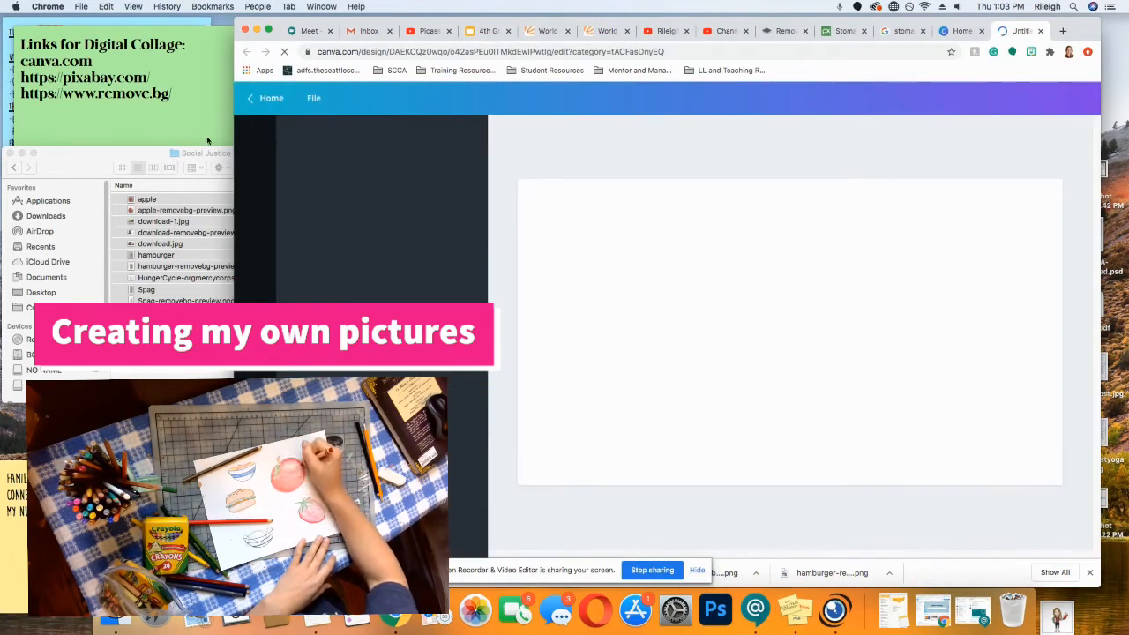
click(266, 98)
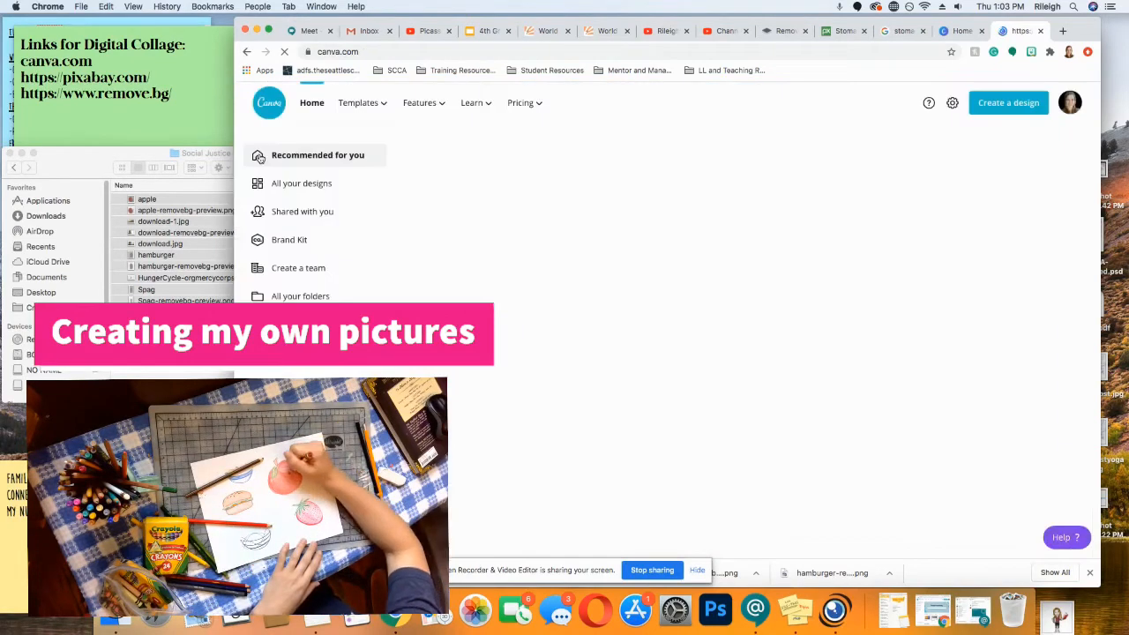
Create a new blank Social Media design in Canva
click(1008, 102)
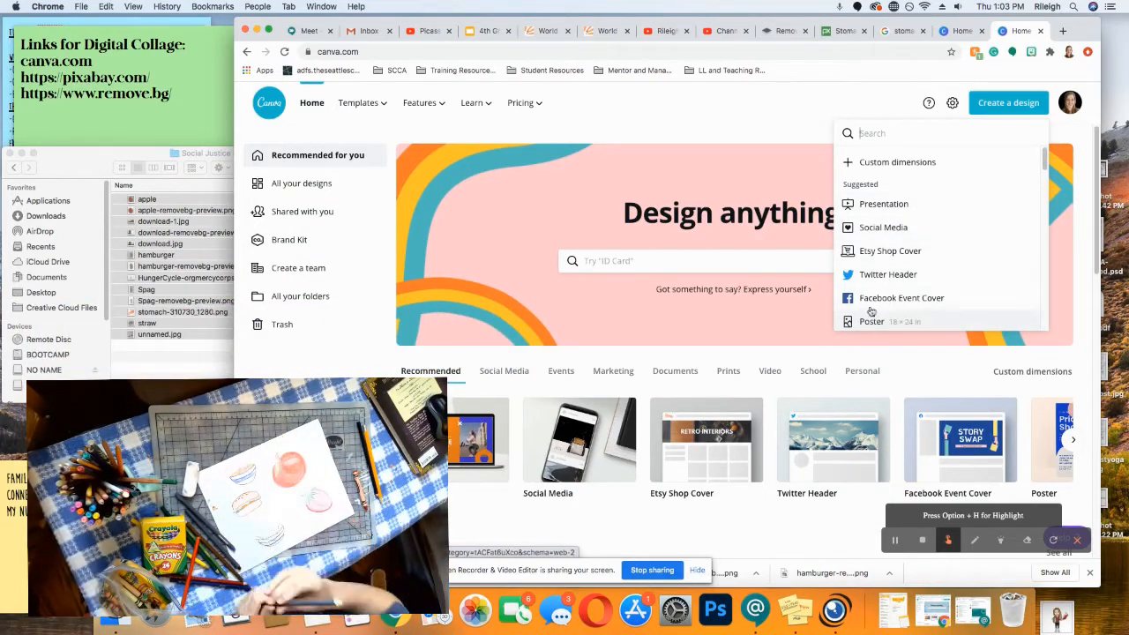
click(882, 227)
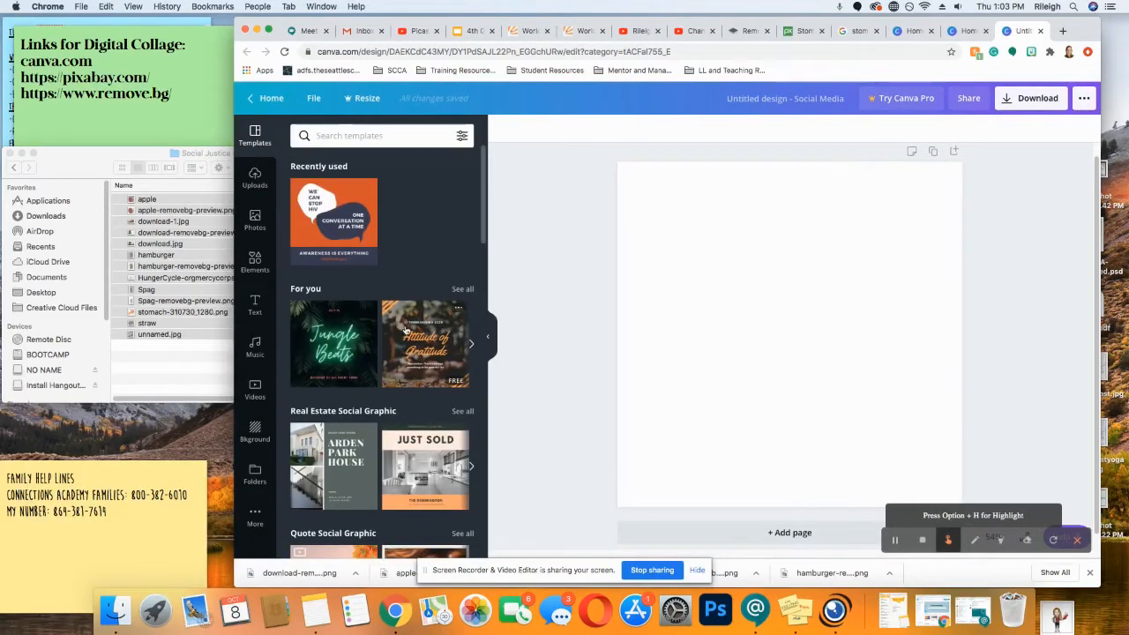
Browse the suggested social media templates, from the themed categories through all results, for a layout that suits the collage
scroll(402, 326, down, 1)
scroll(401, 326, down, 10)
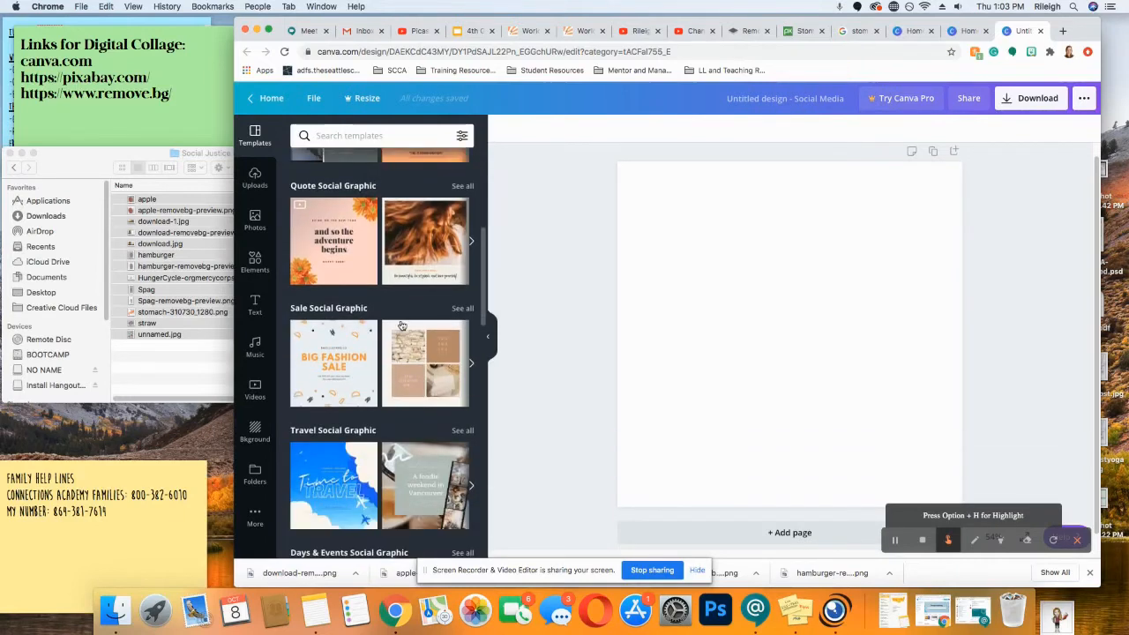
scroll(401, 325, down, 5)
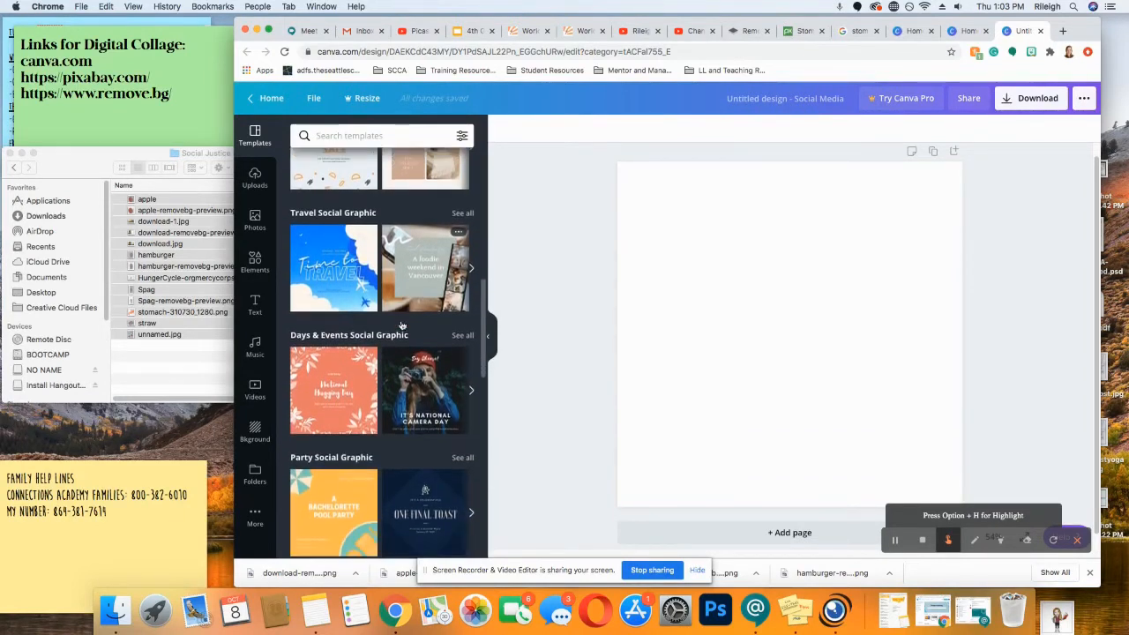
scroll(401, 326, down, 6)
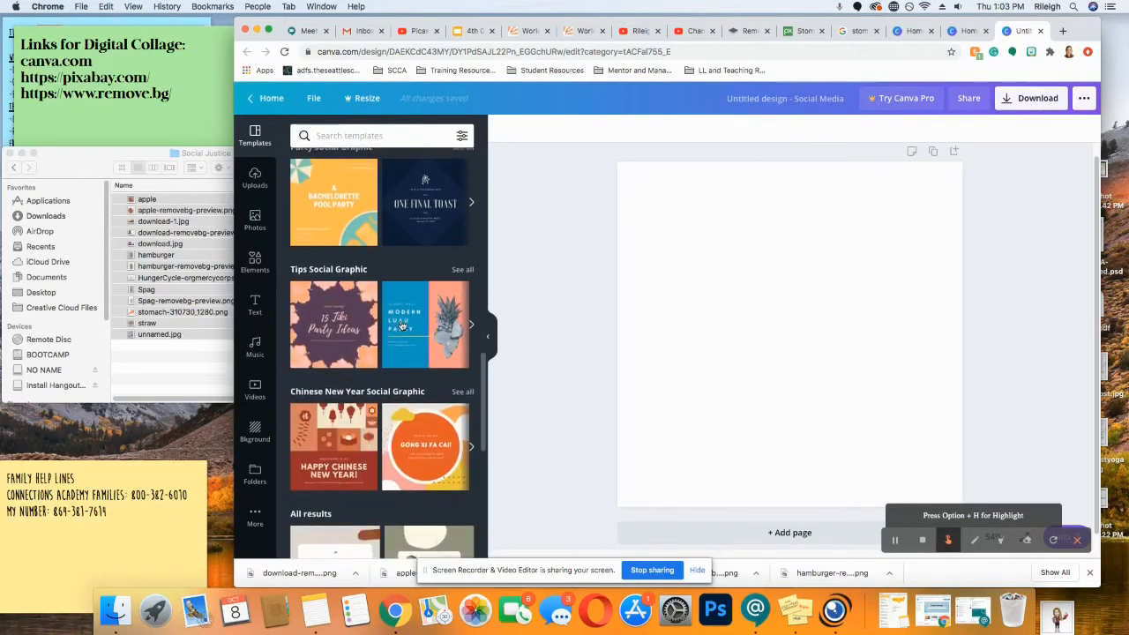
scroll(402, 326, down, 5)
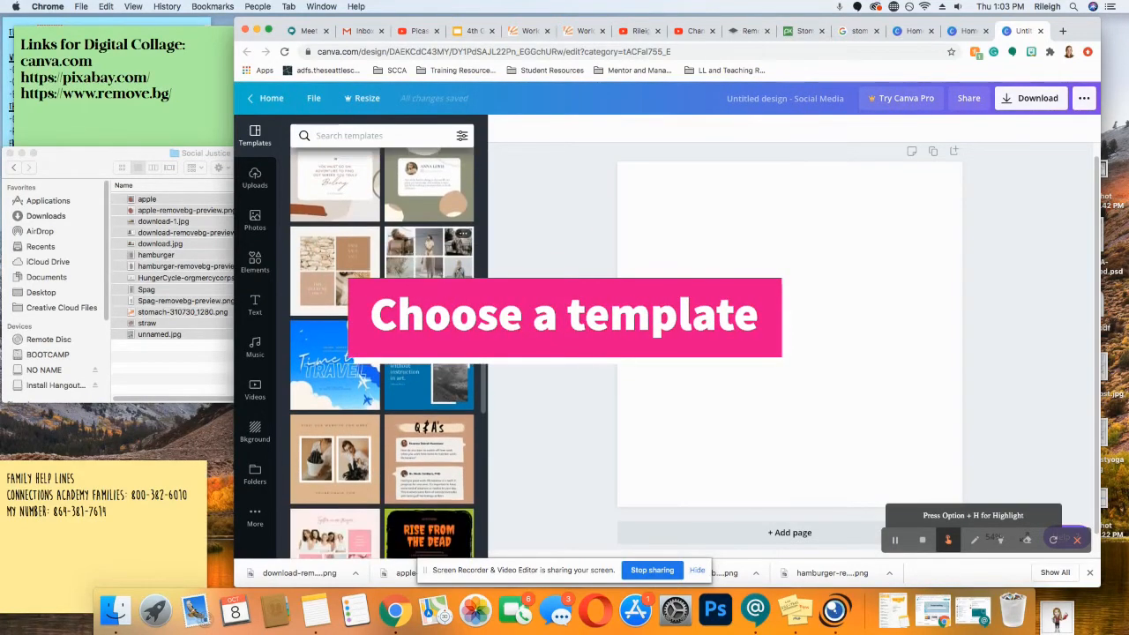
scroll(430, 329, down, 3)
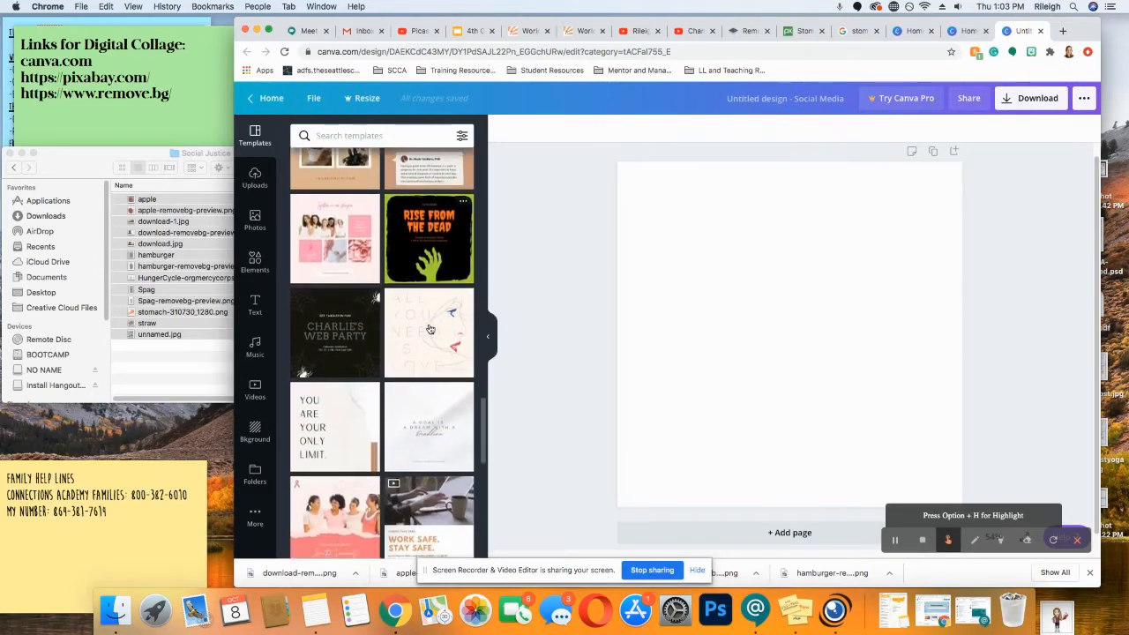
scroll(430, 328, down, 5)
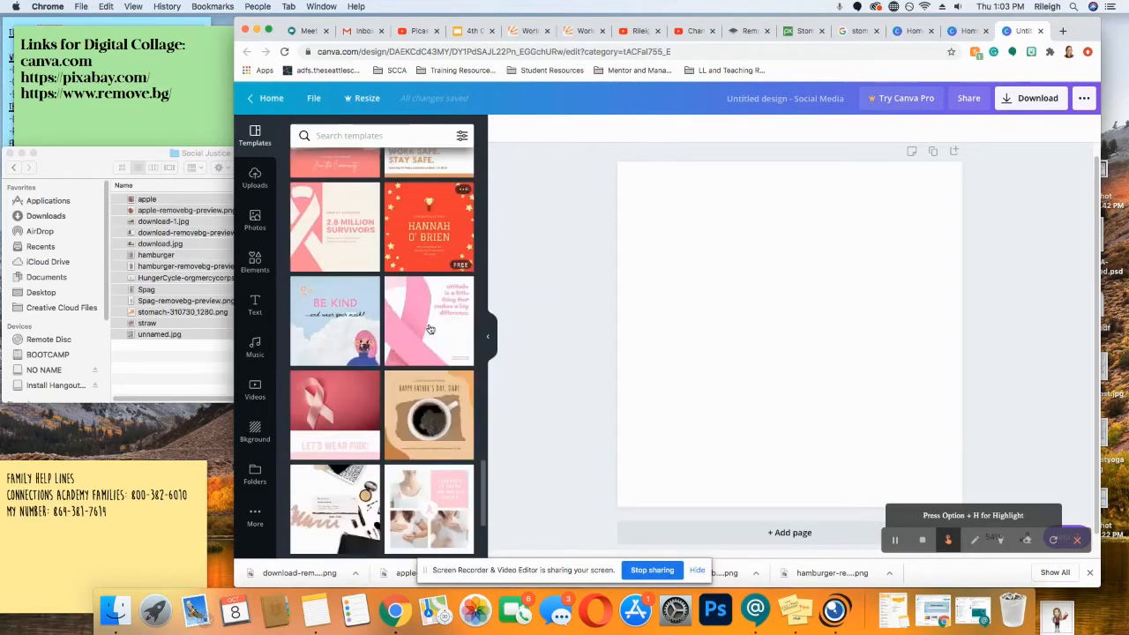
scroll(430, 328, down, 2)
scroll(429, 328, down, 12)
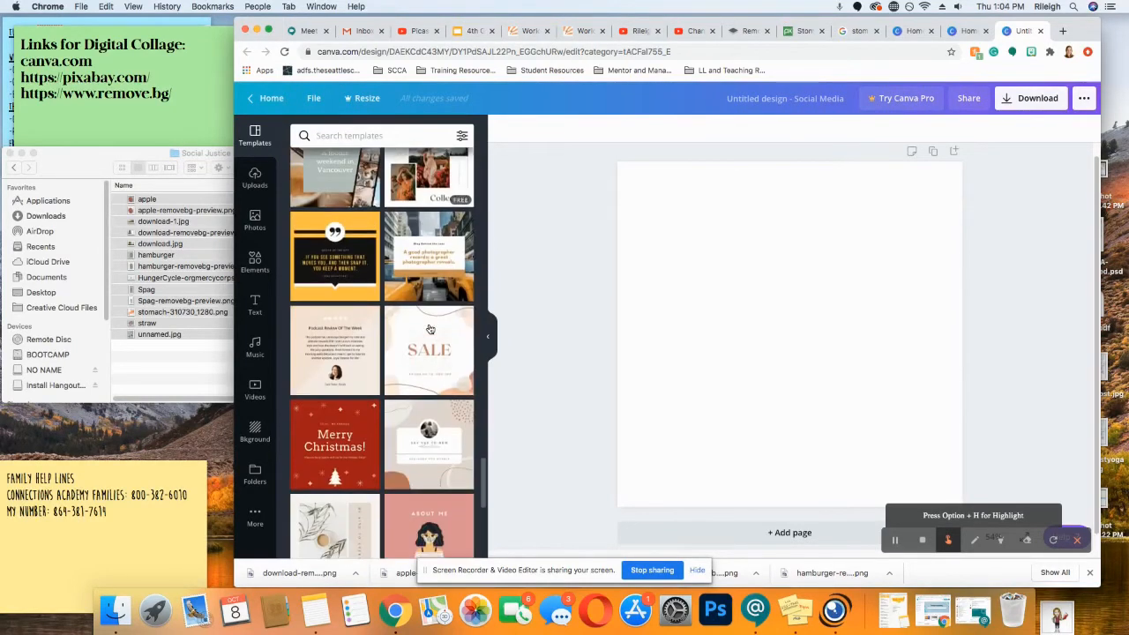
scroll(430, 328, down, 3)
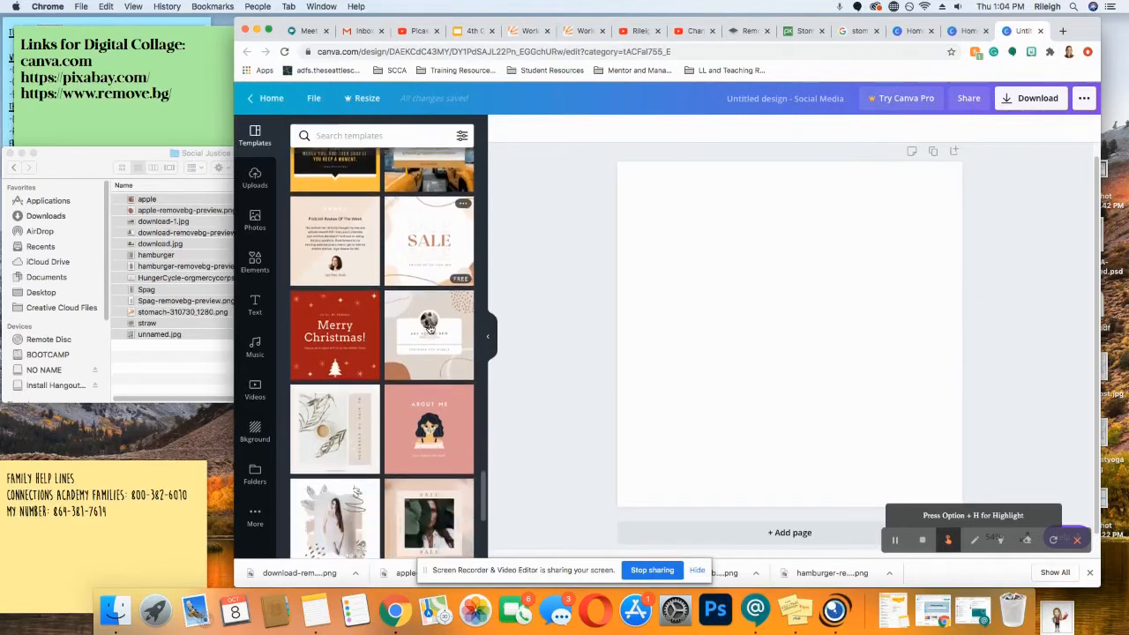
scroll(429, 328, down, 6)
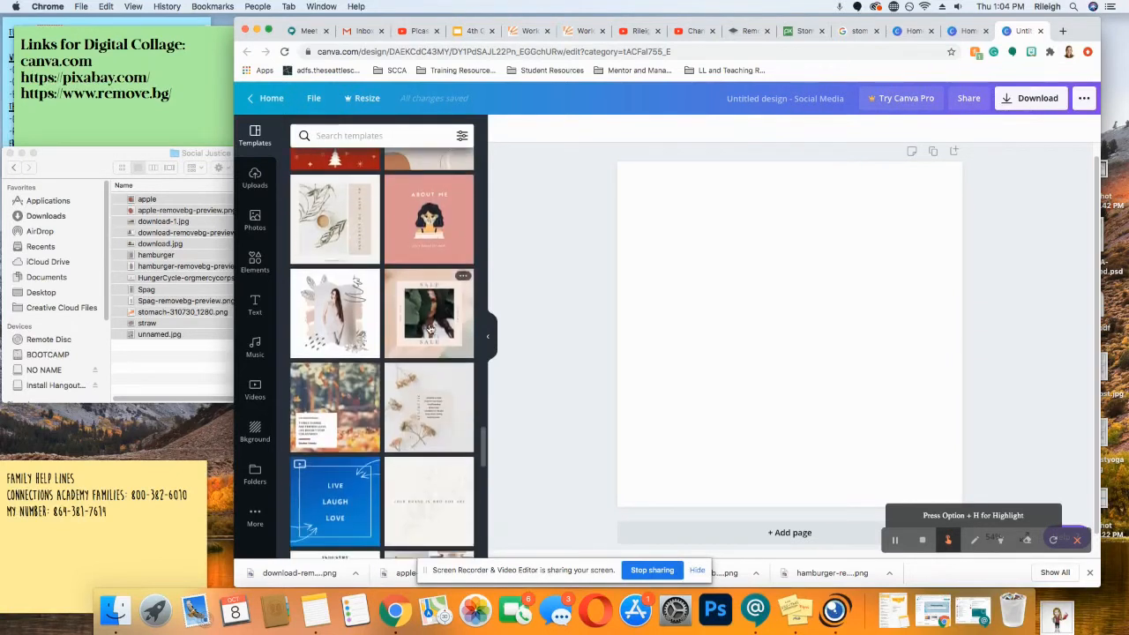
scroll(430, 328, down, 3)
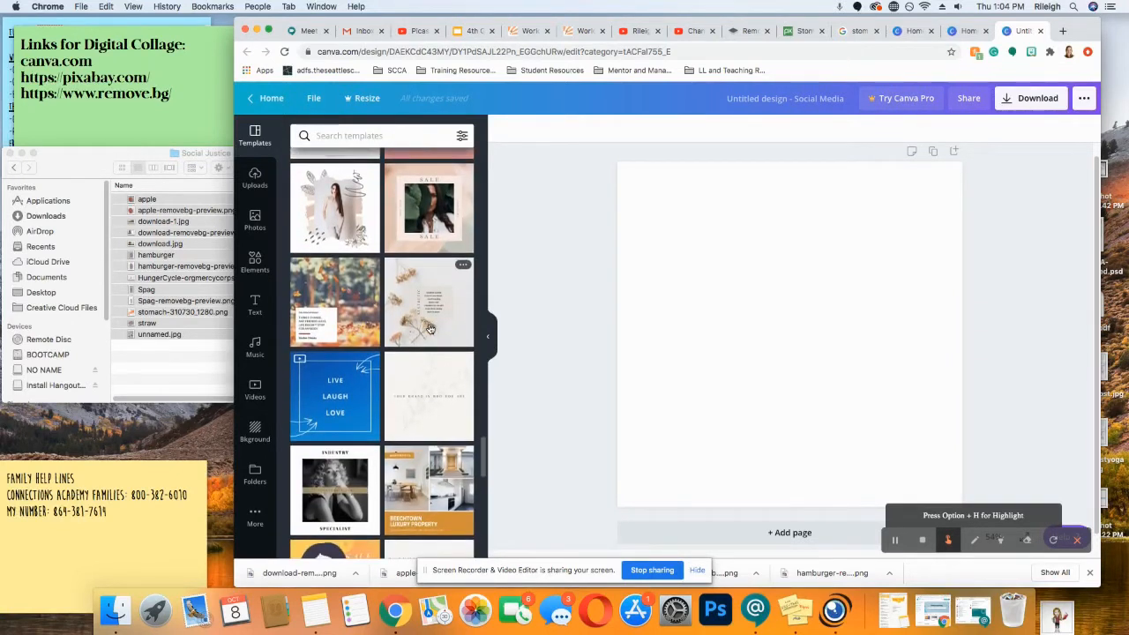
scroll(430, 328, down, 12)
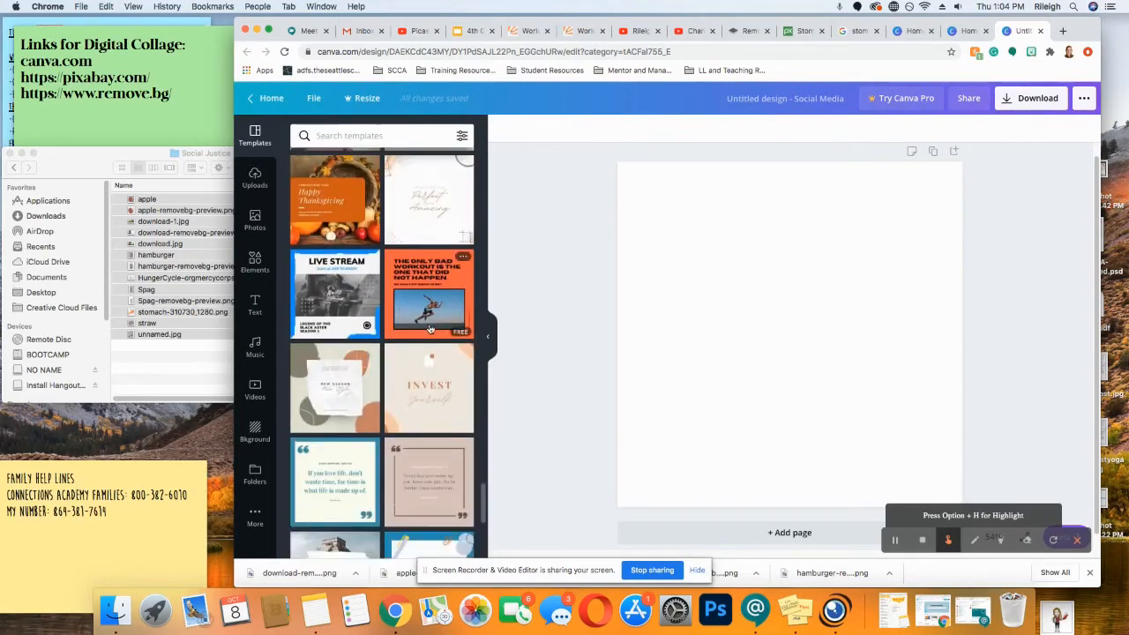
scroll(430, 328, down, 15)
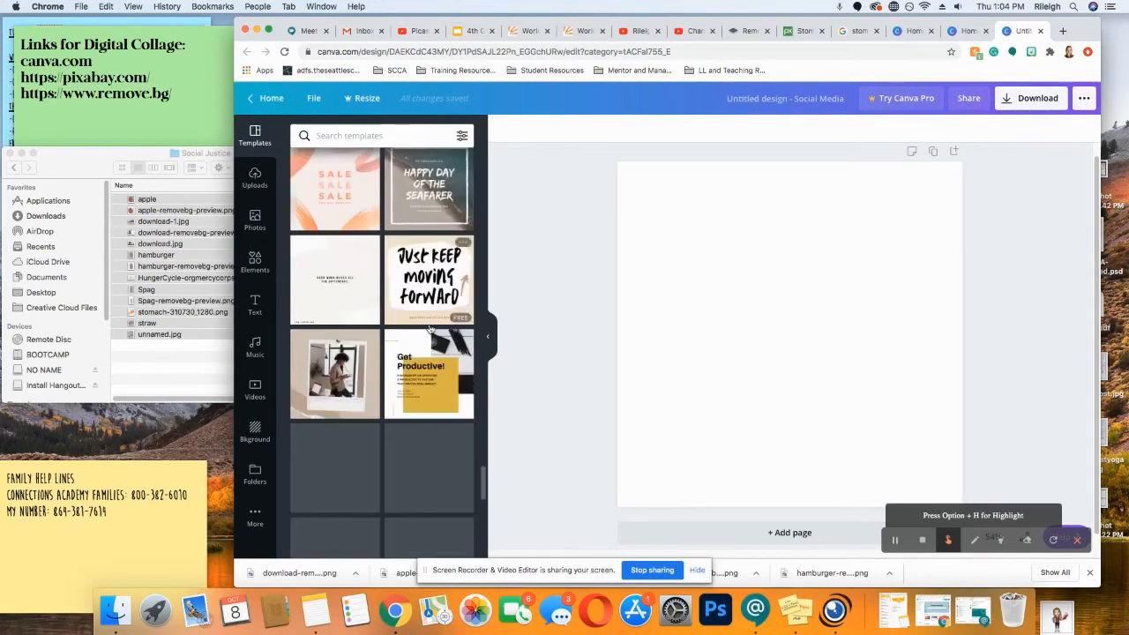
scroll(429, 328, down, 10)
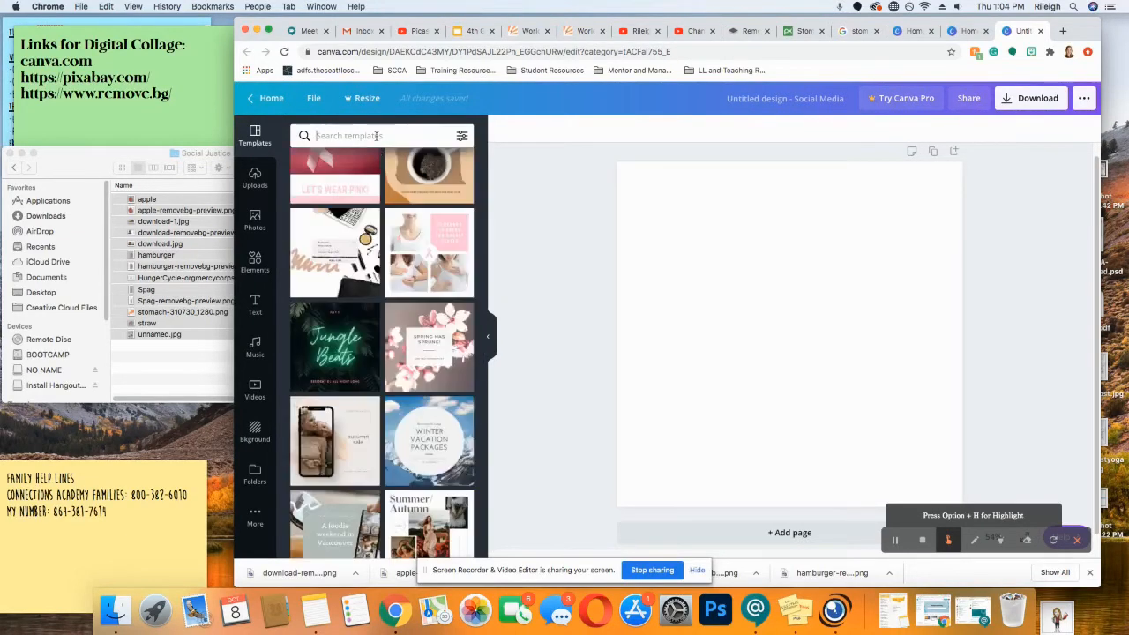
Search the templates for "bread" and for "wheat"
text(bread)
key(Return)
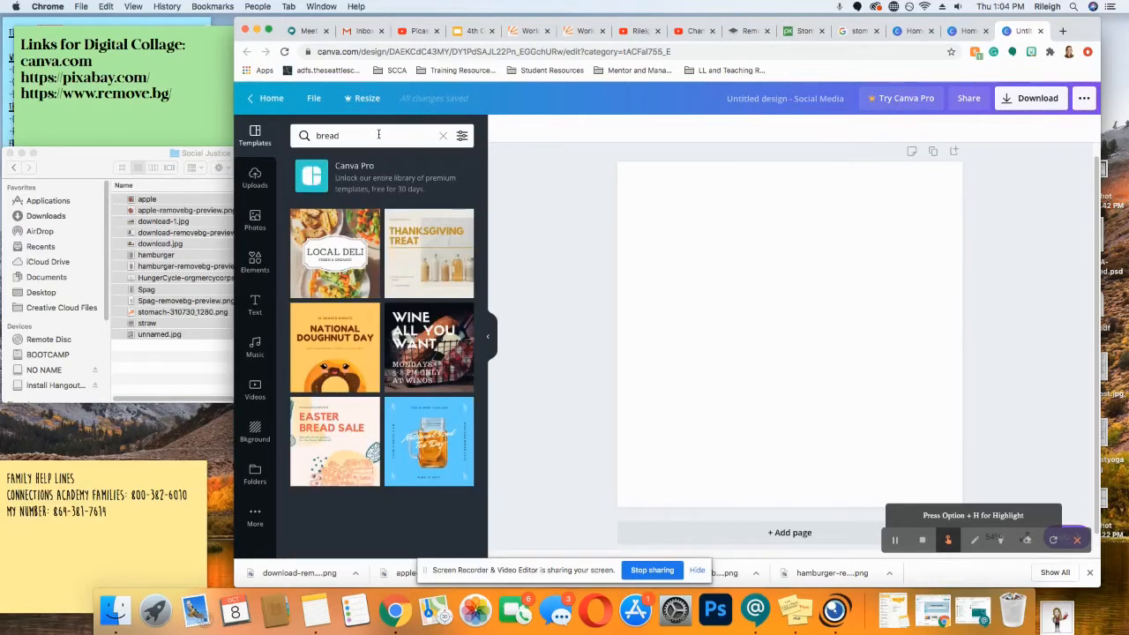
click(381, 136)
double_click(379, 135)
text(wheat)
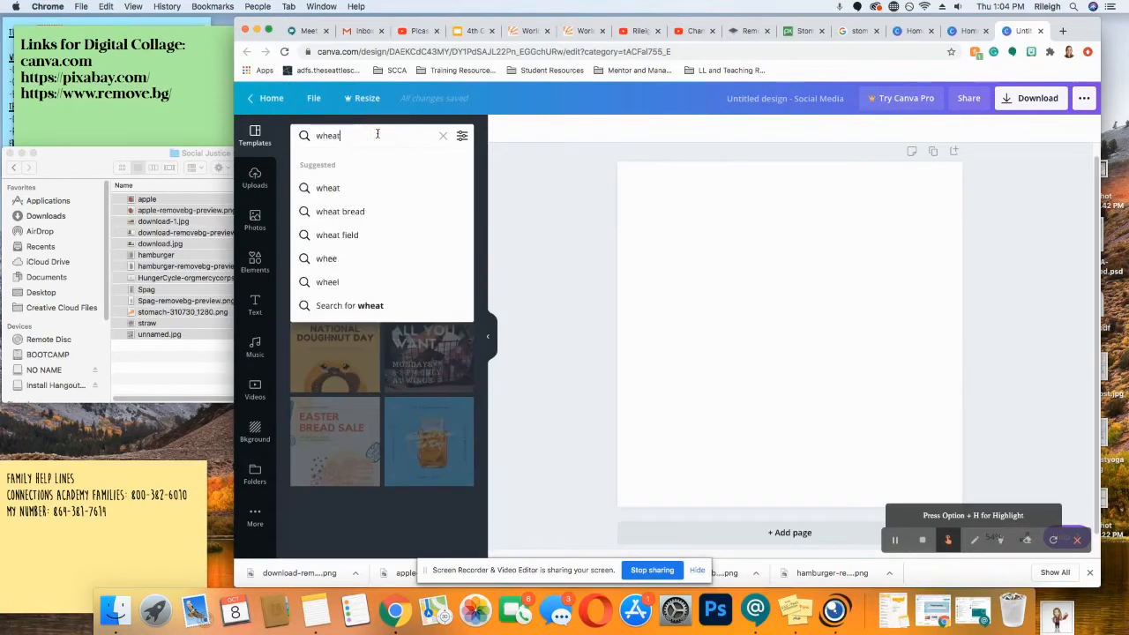
key(Return)
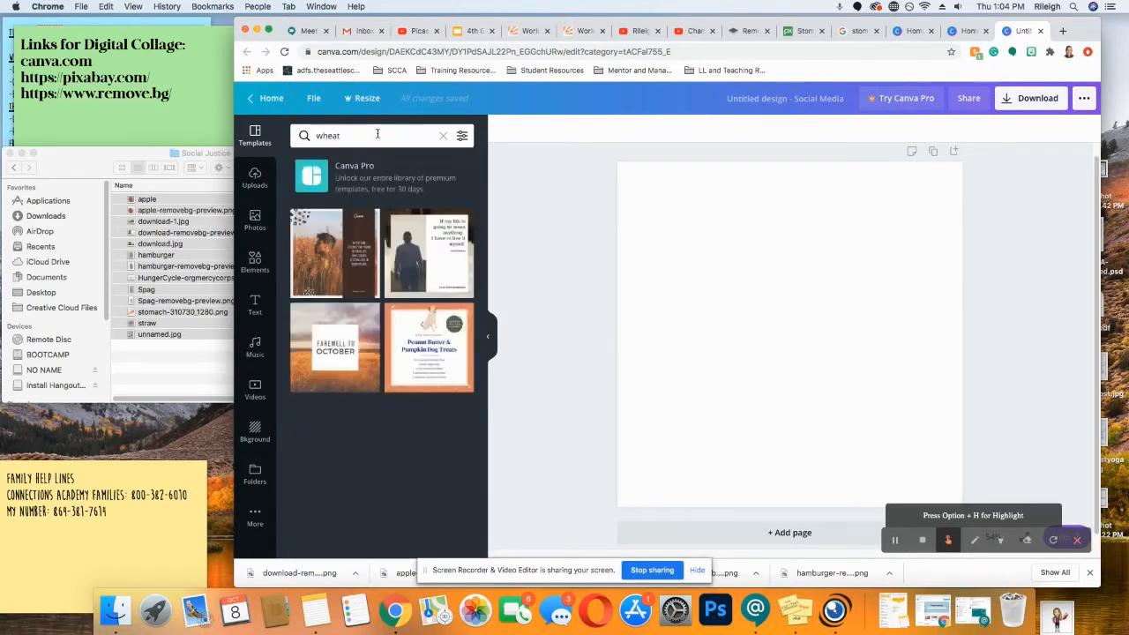
Search the templates for "food" and look through the resulting designs
click(378, 134)
click(378, 134)
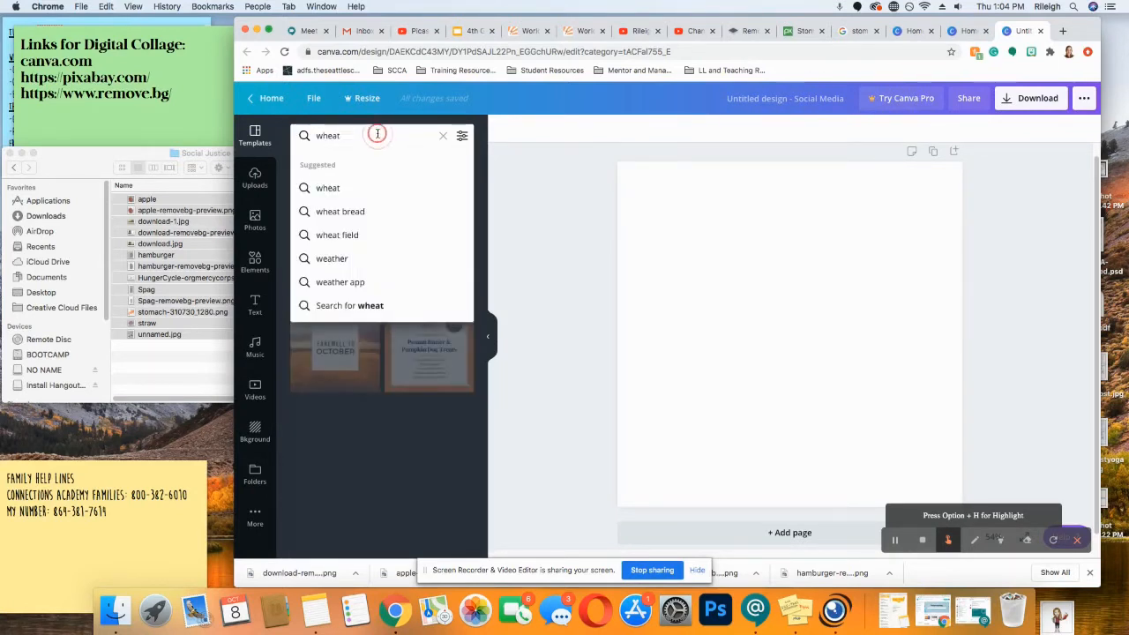
key(BackSpace)
key(BackSpace)
key(BackSpace)
key(BackSpace)
key(BackSpace)
text(food)
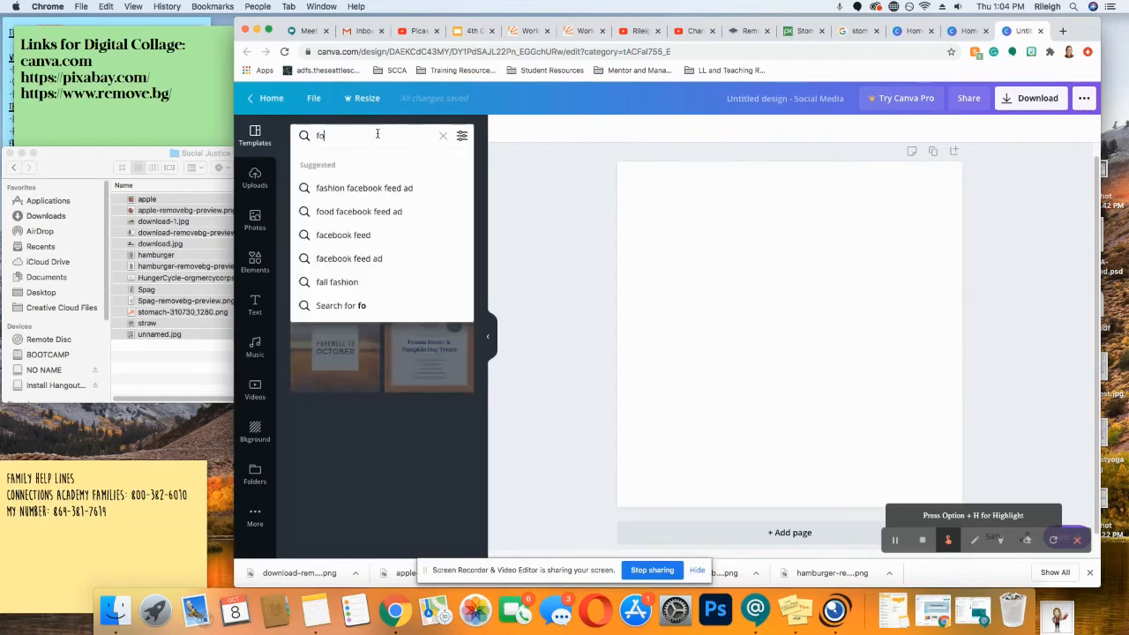
key(Return)
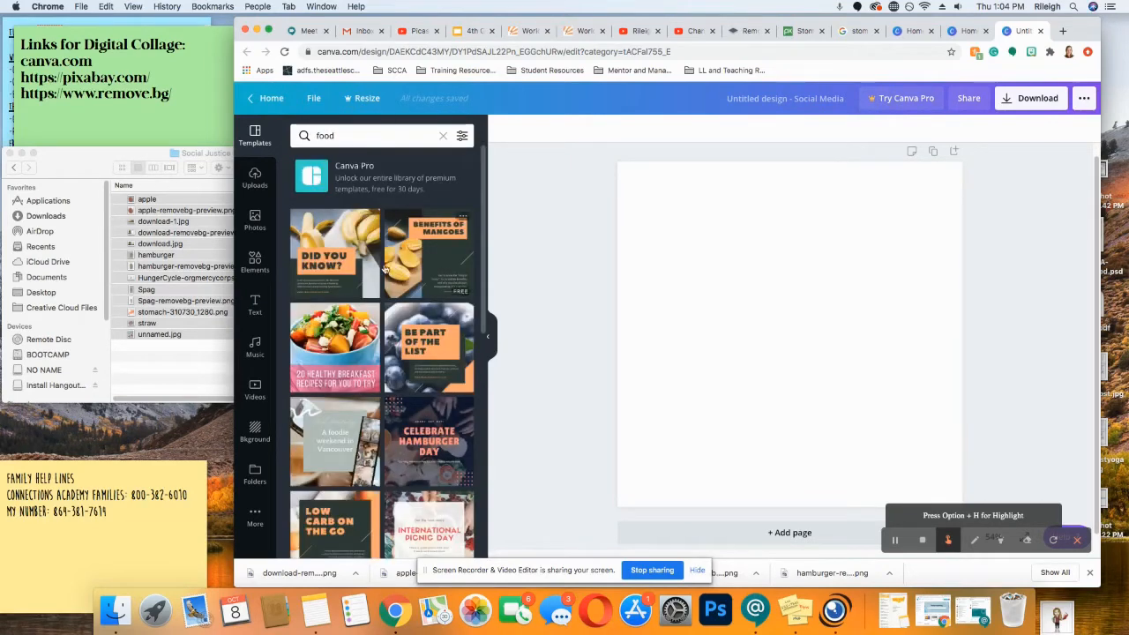
scroll(383, 269, down, 4)
scroll(384, 269, down, 8)
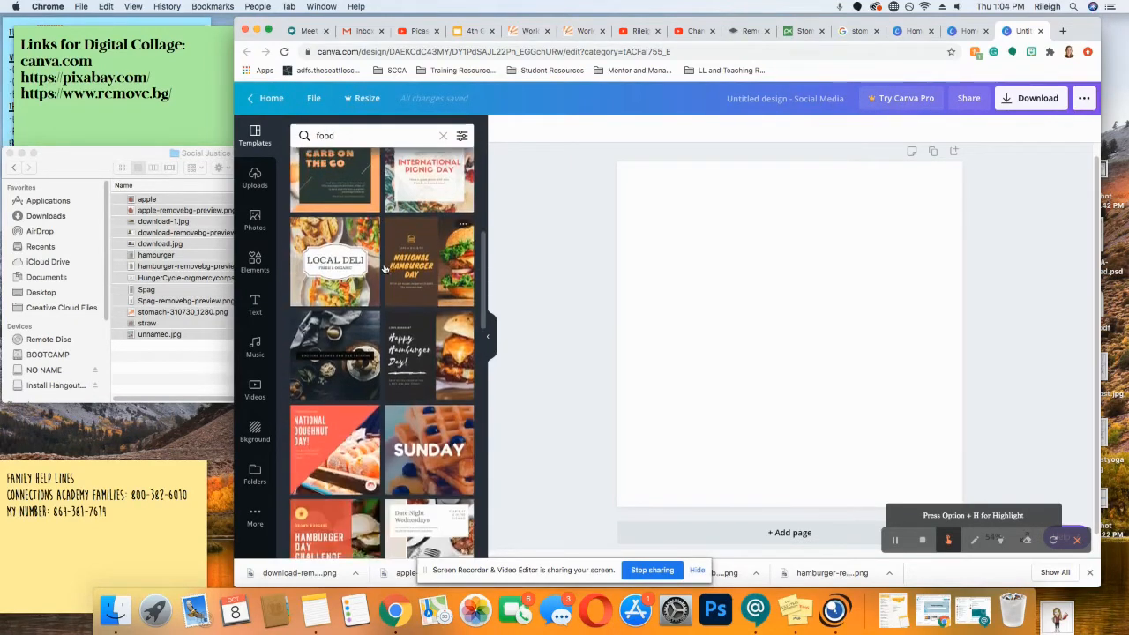
Apply the beige "Photo Challenge!" template from the food results to the blank page
scroll(384, 269, down, 10)
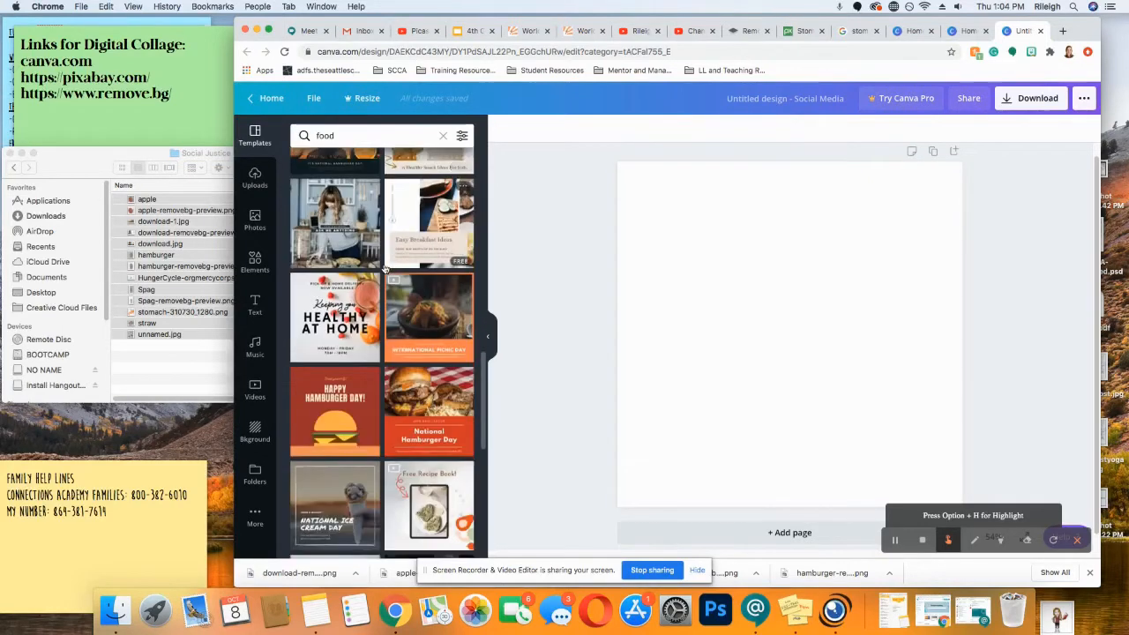
scroll(384, 269, down, 8)
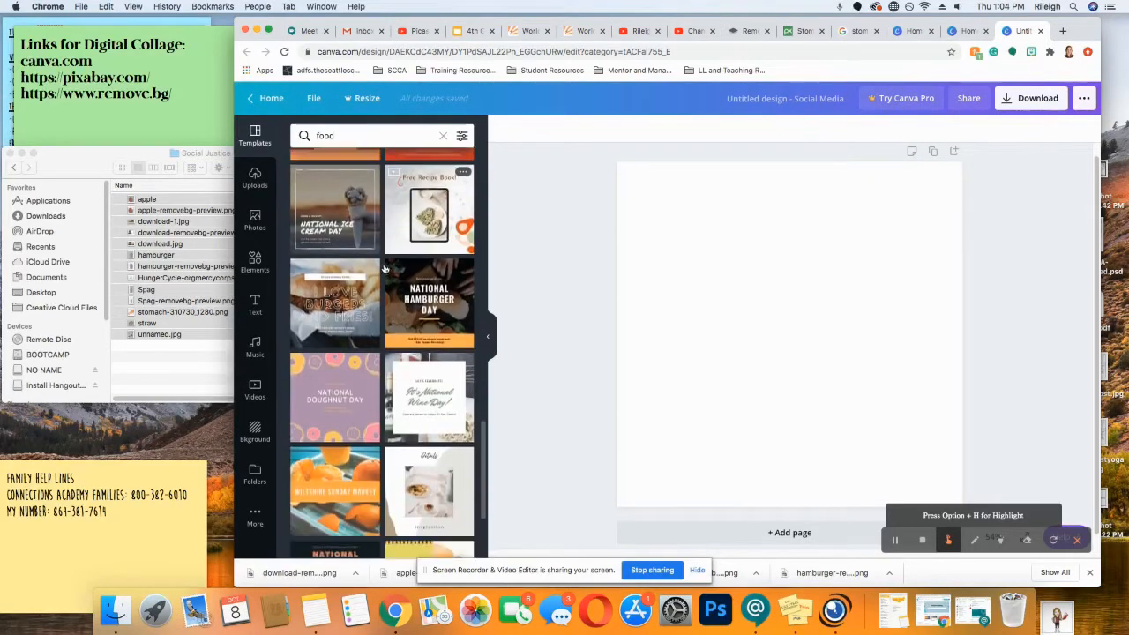
scroll(384, 269, down, 5)
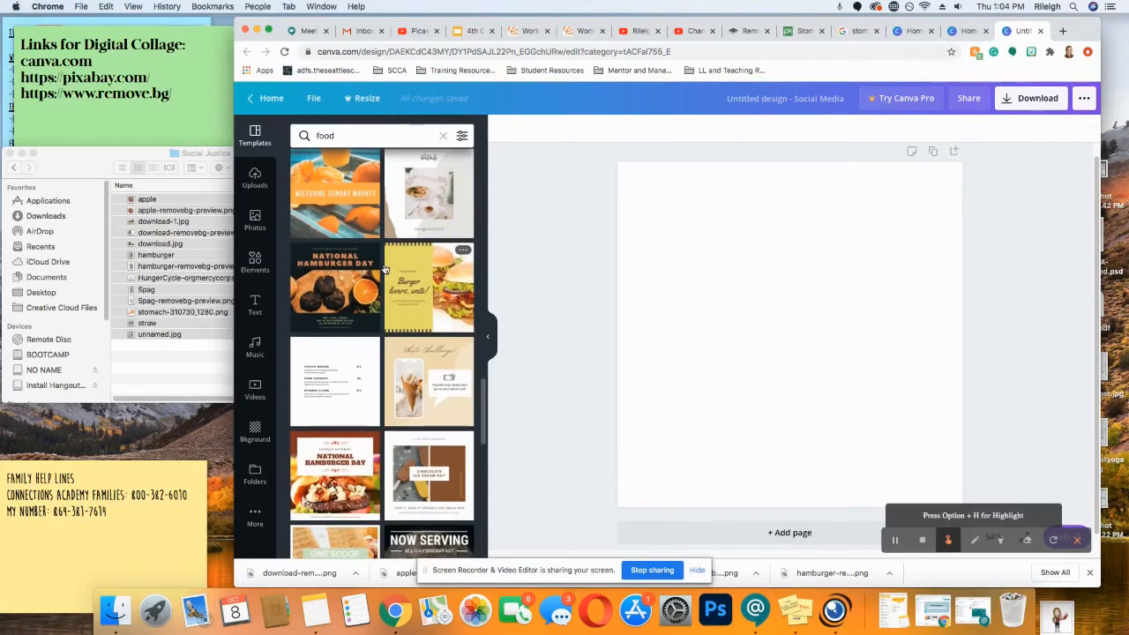
scroll(384, 269, down, 1)
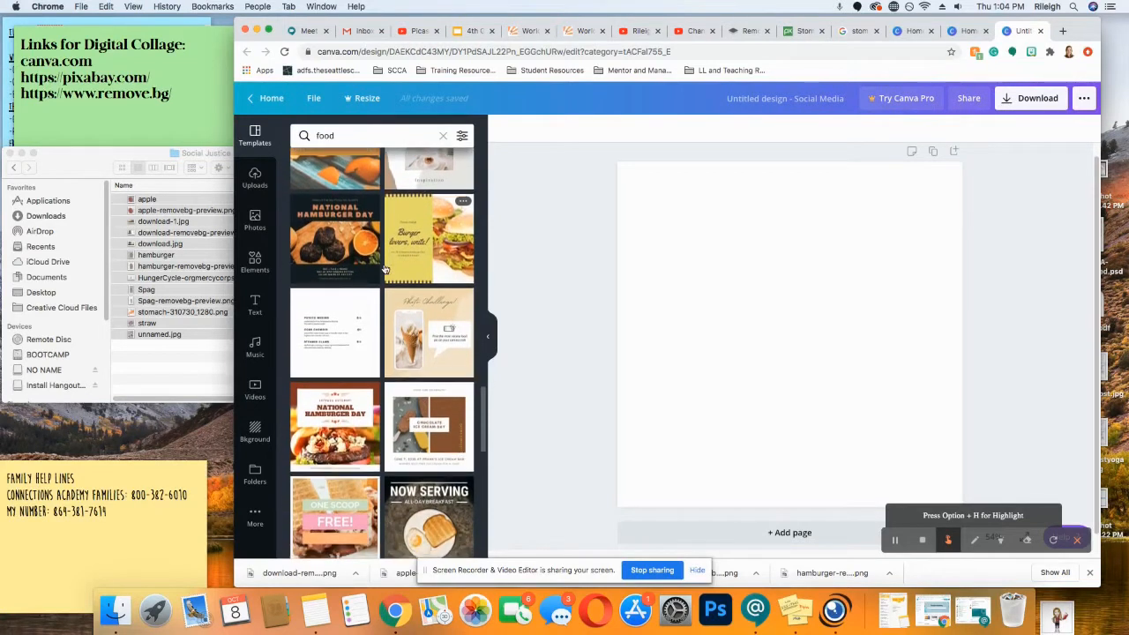
click(415, 296)
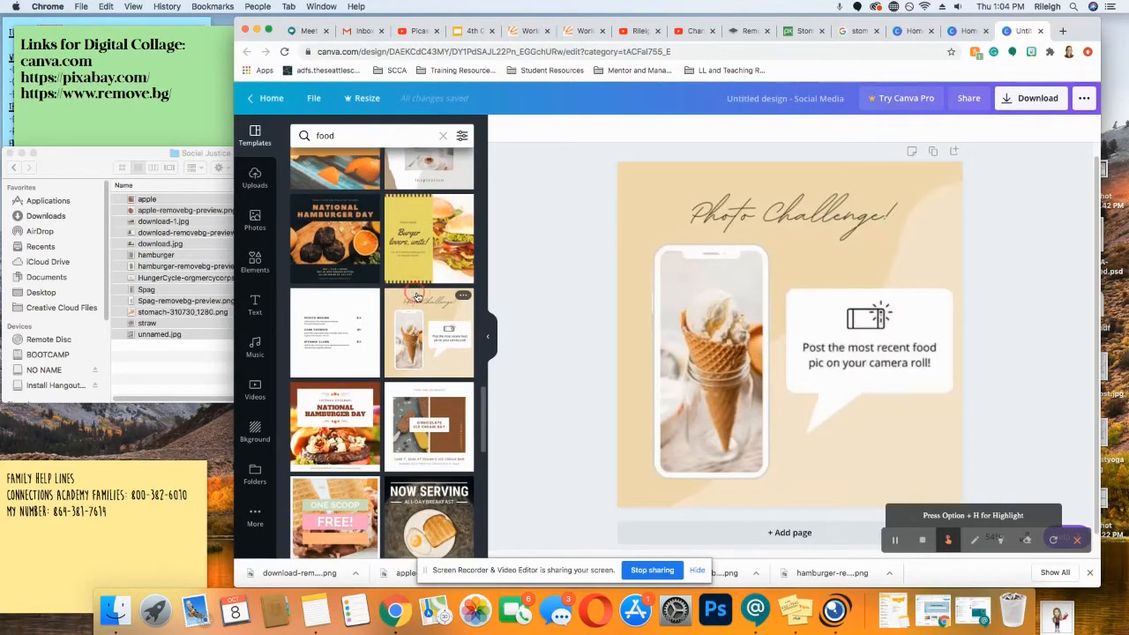
Delete the ice cream photo with its phone frame and the "Photo Challenge!" title from the page
click(728, 330)
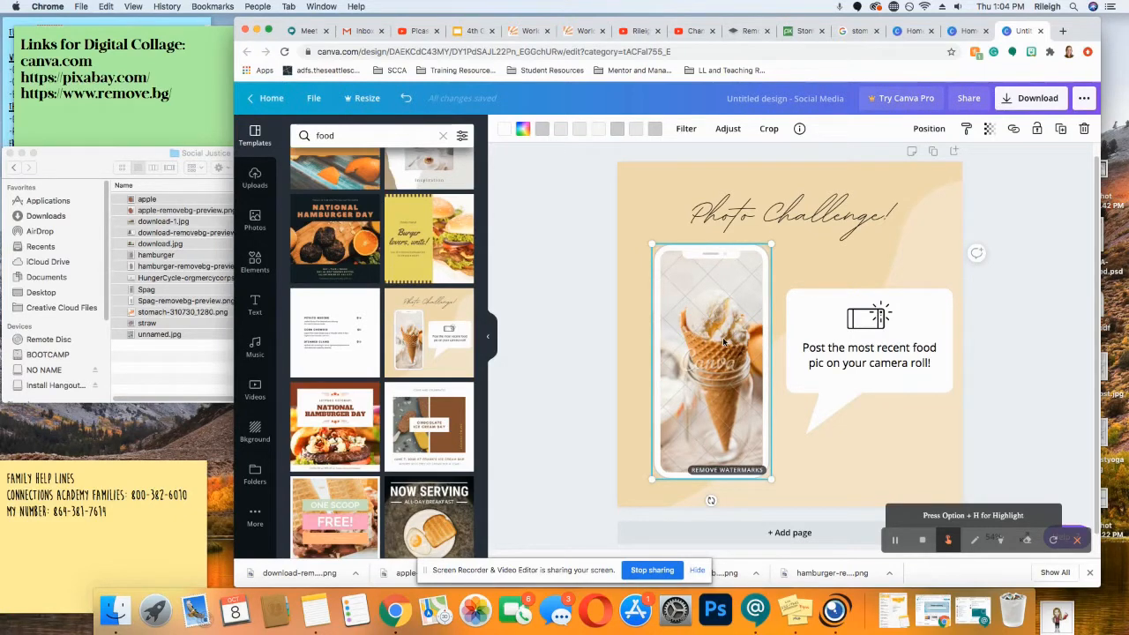
key(Delete)
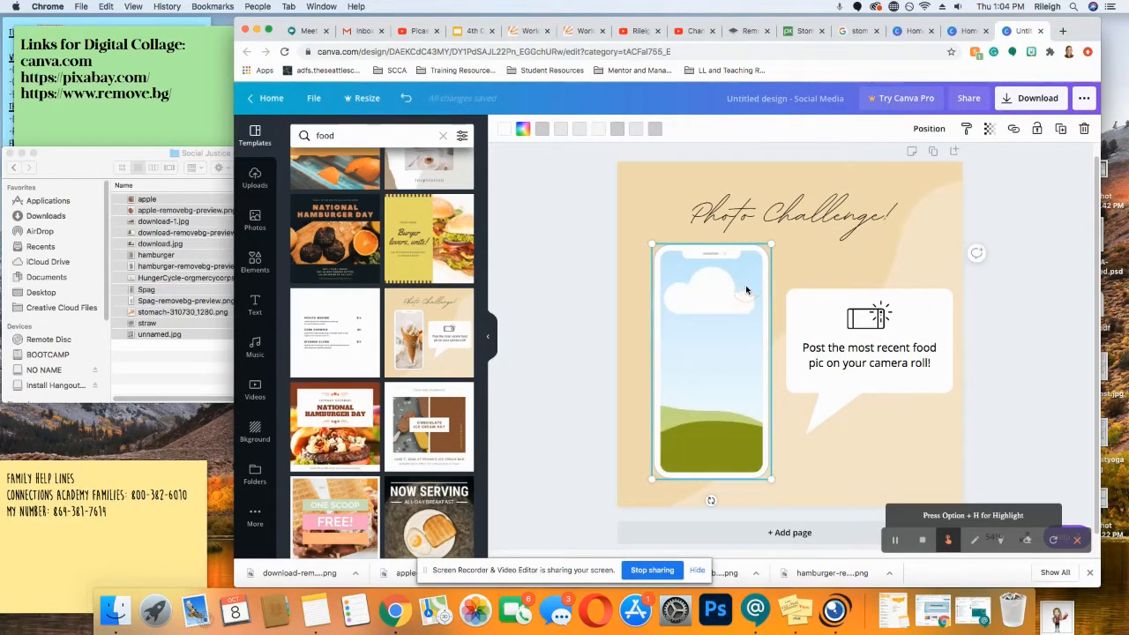
key(Delete)
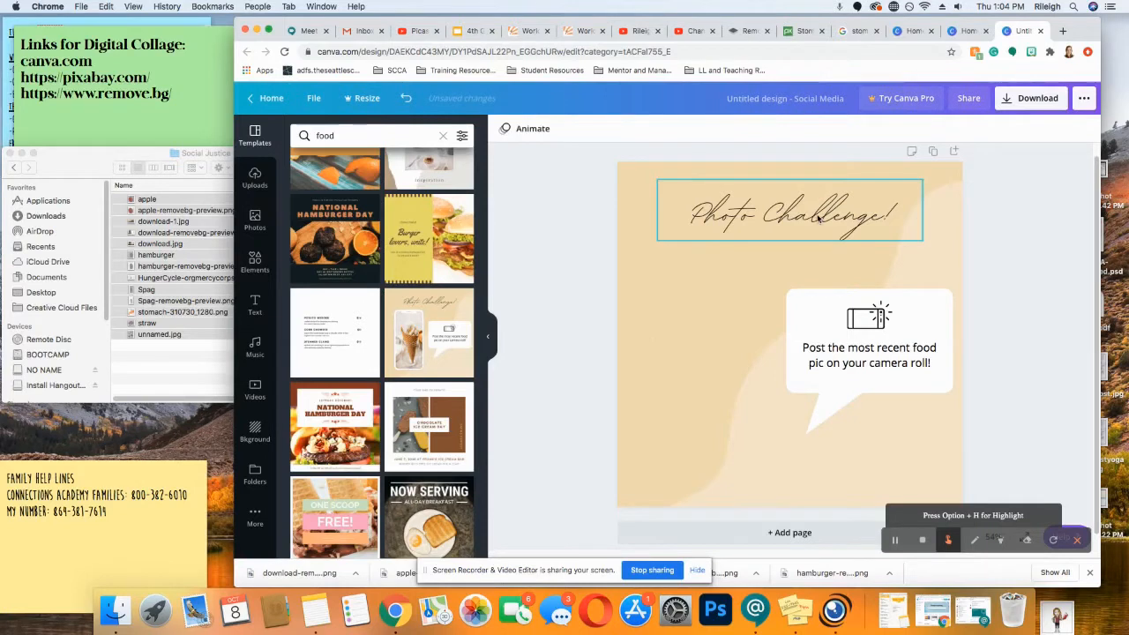
click(819, 218)
key(Delete)
Delete the white speech bubble, the camera icon and the caption text, keeping only the beige background
click(860, 302)
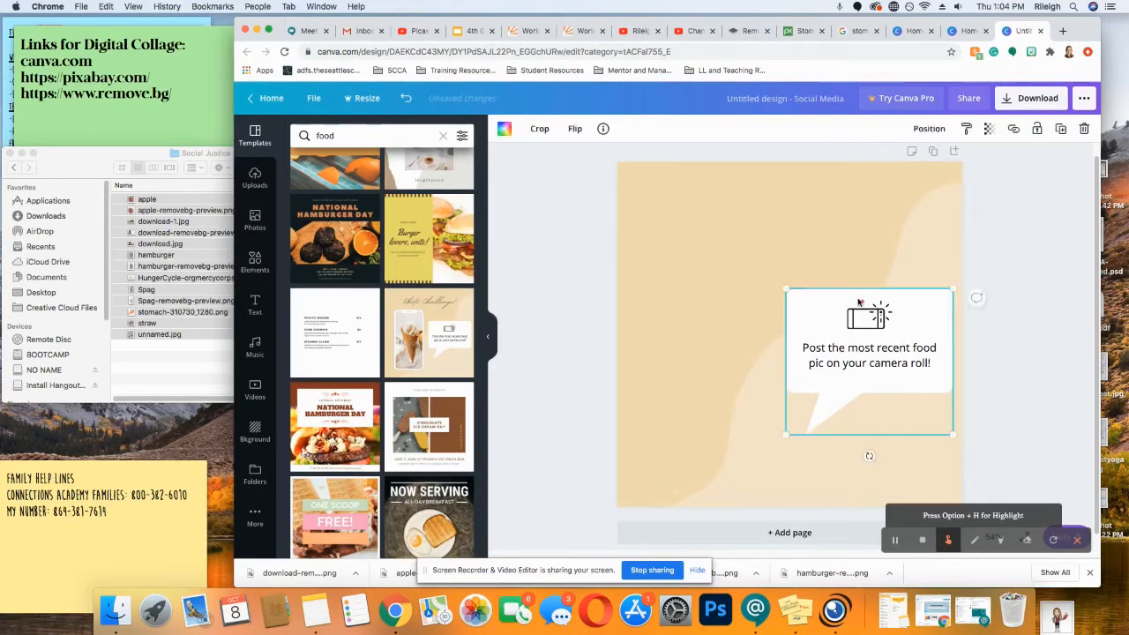
key(Delete)
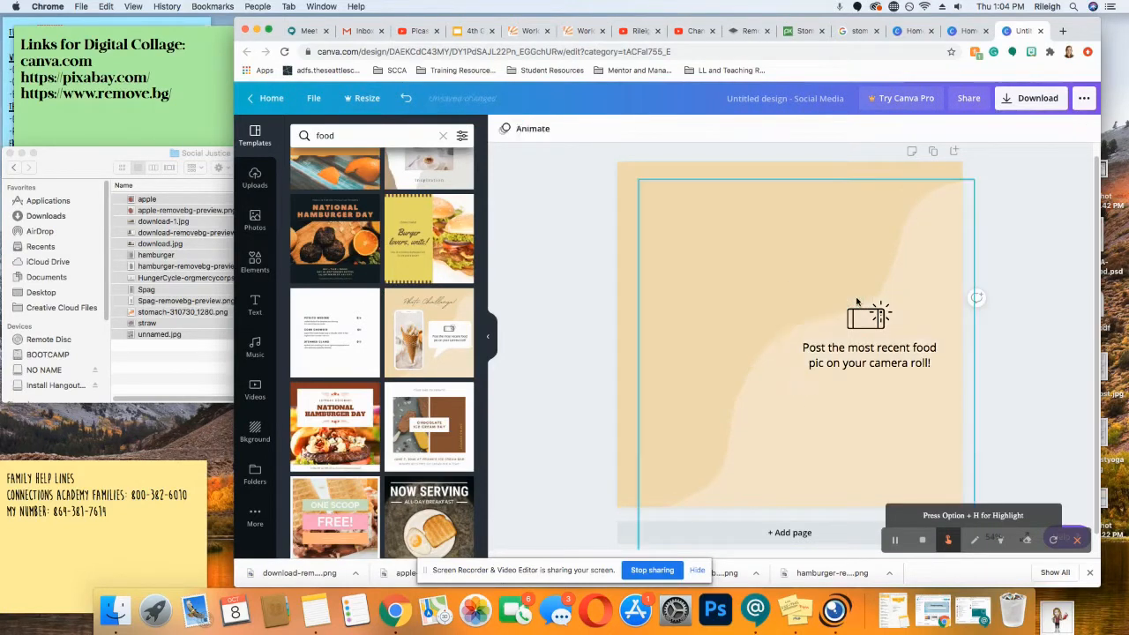
click(864, 310)
key(Delete)
click(876, 350)
key(Delete)
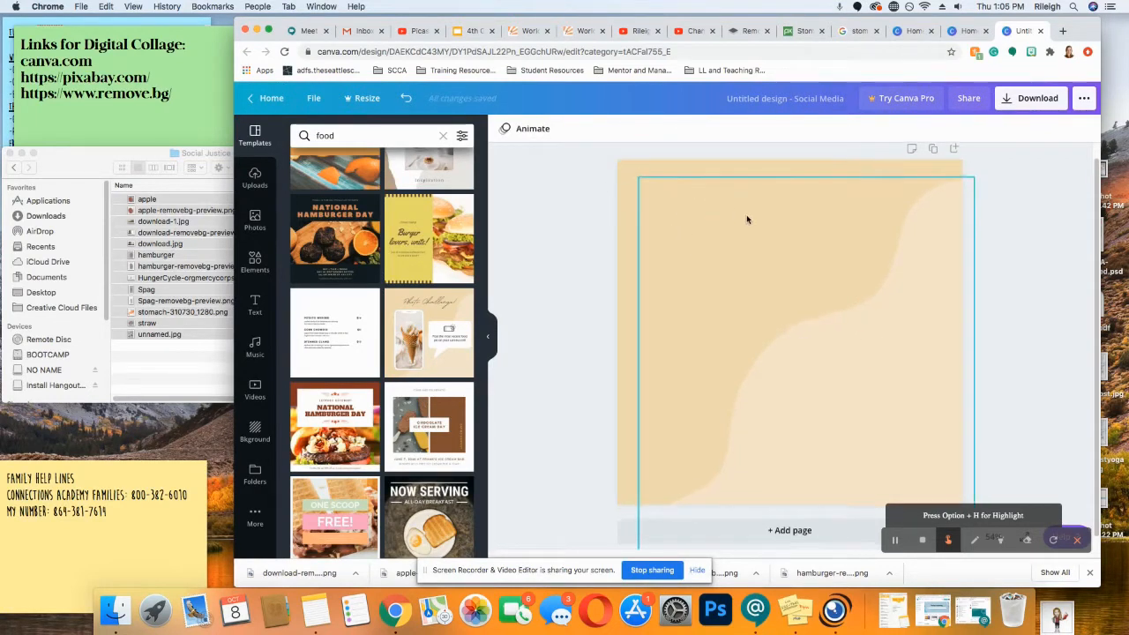
scroll(746, 214, down, 1)
scroll(591, 182, up, 2)
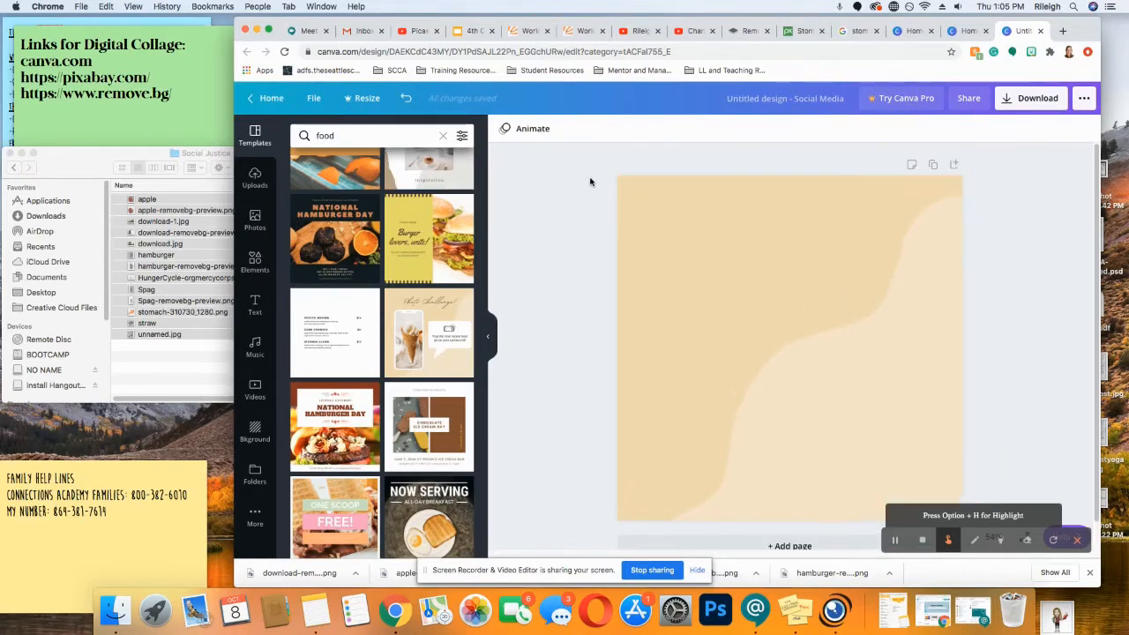
scroll(591, 182, down, 2)
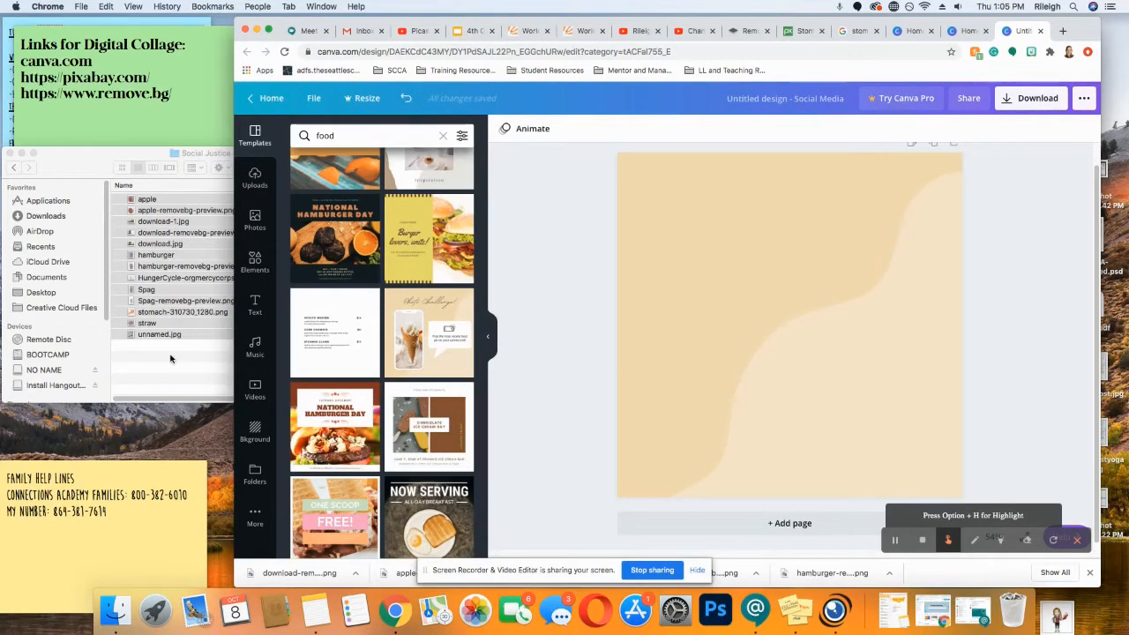
Upload all the pictures from the Social Justice Digital Collage folder to the Canva uploads
click(254, 178)
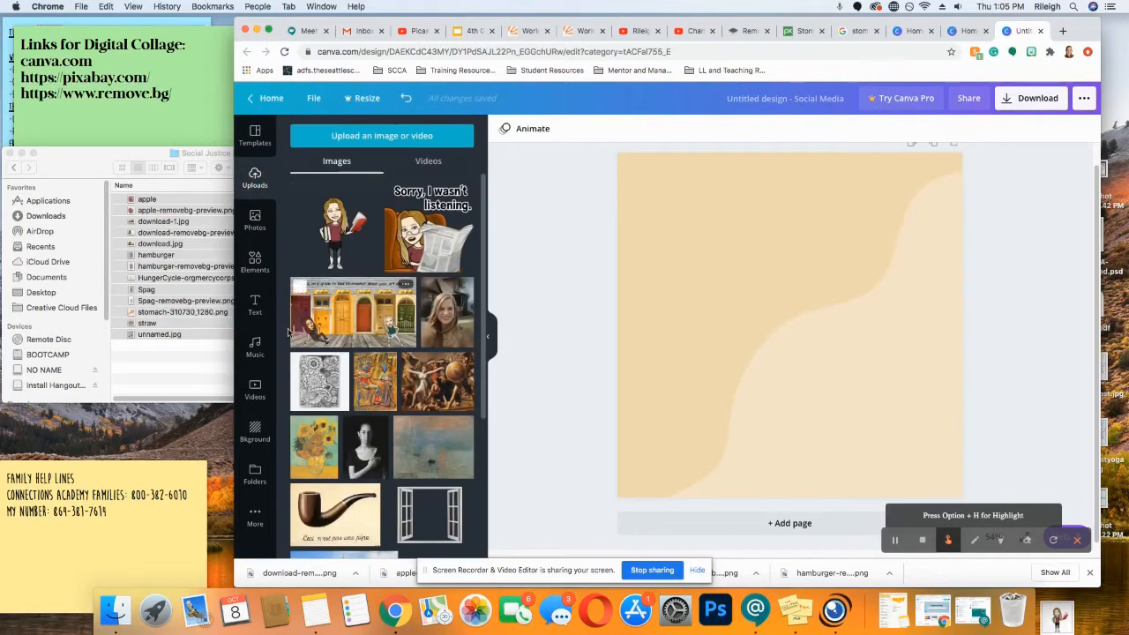
click(180, 205)
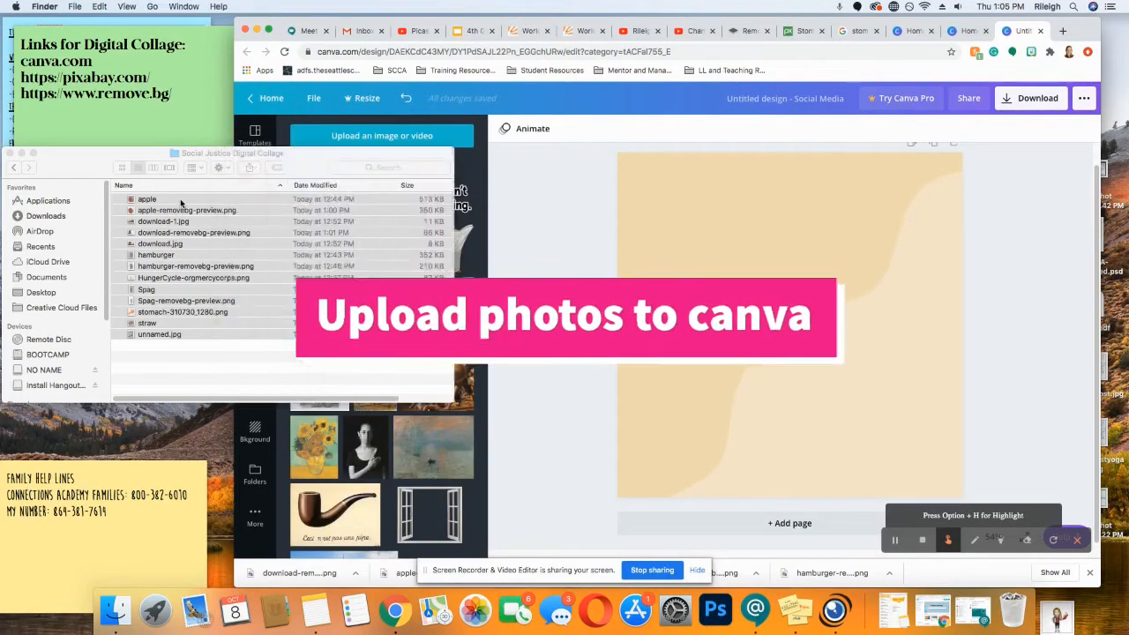
key(super+a)
drag(203, 208, 422, 434)
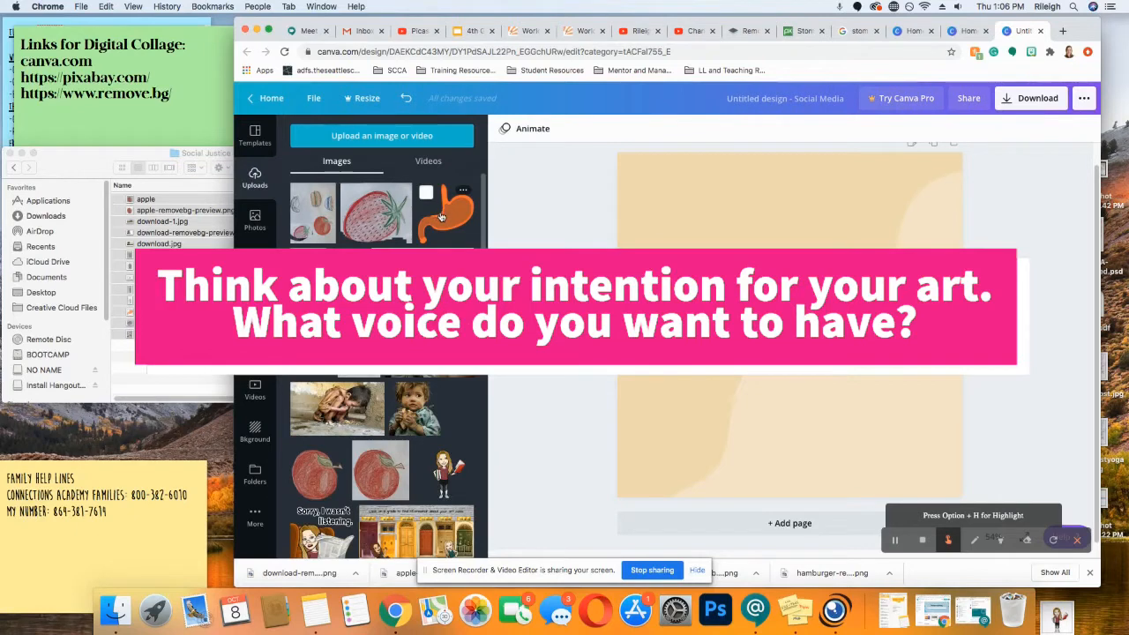
Place the uploaded orange stomach picture on the page and enlarge it to fill the canvas
drag(436, 217, 879, 267)
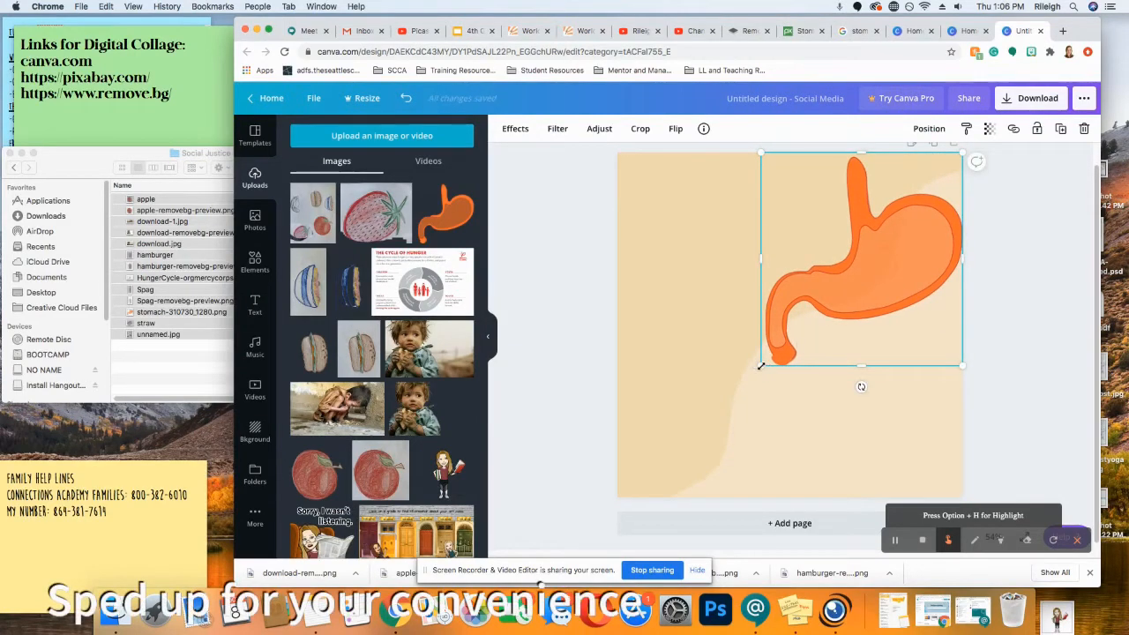
drag(761, 365, 591, 483)
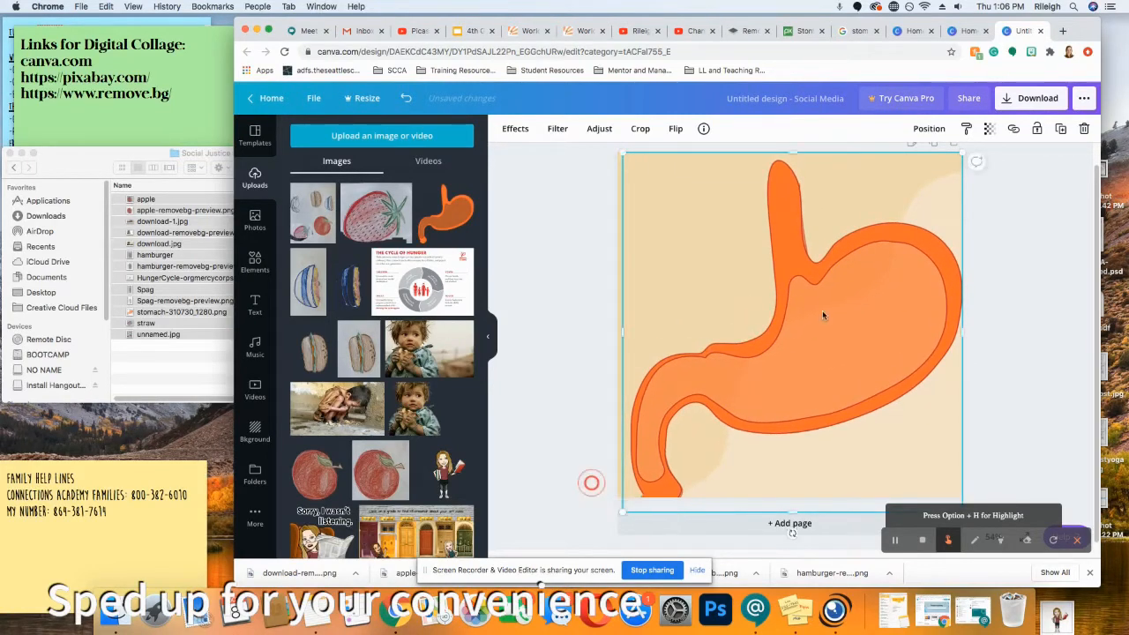
mouse_move(823, 314)
mouse_down()
mouse_move(819, 285)
mouse_move(821, 297)
mouse_up()
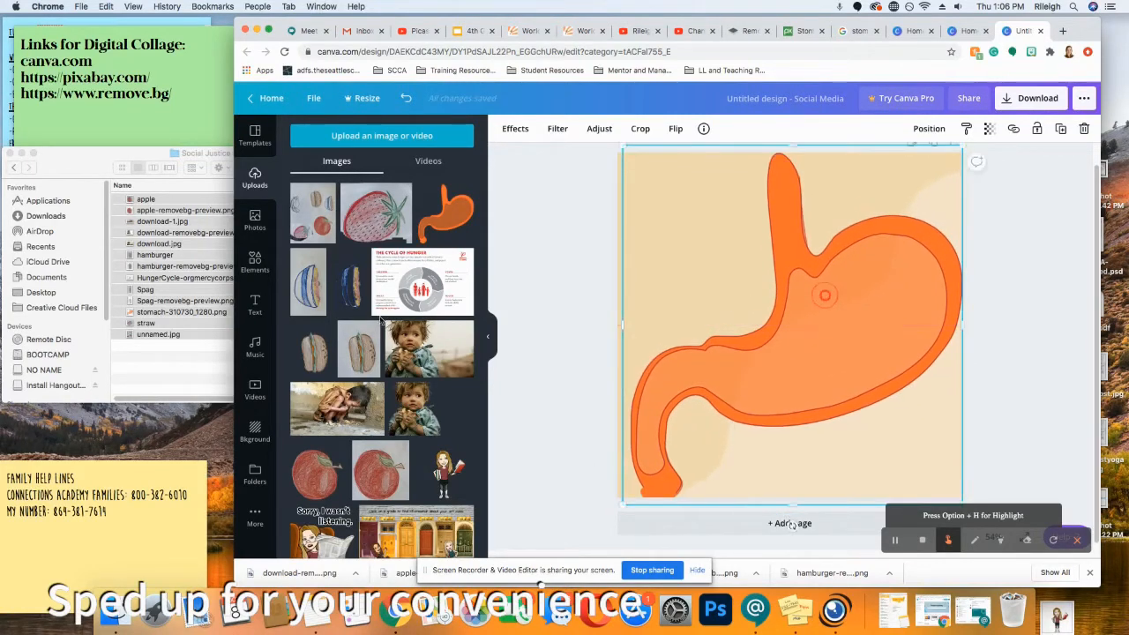
Search the elements for "stomach" and delete the orange stomach picture from the page
click(255, 223)
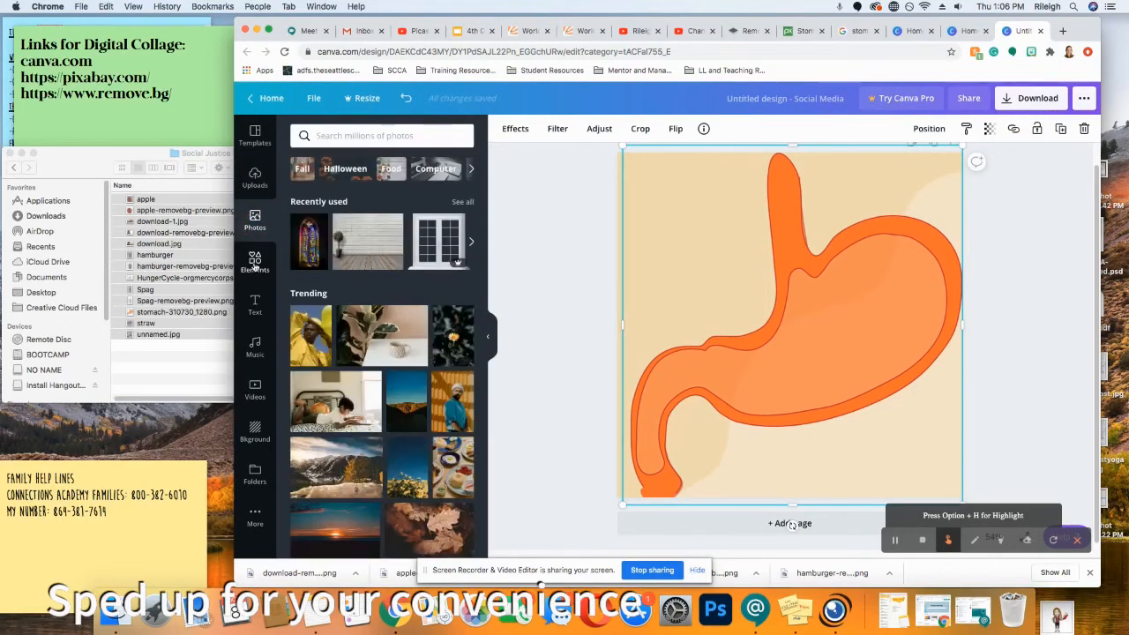
click(255, 263)
click(344, 136)
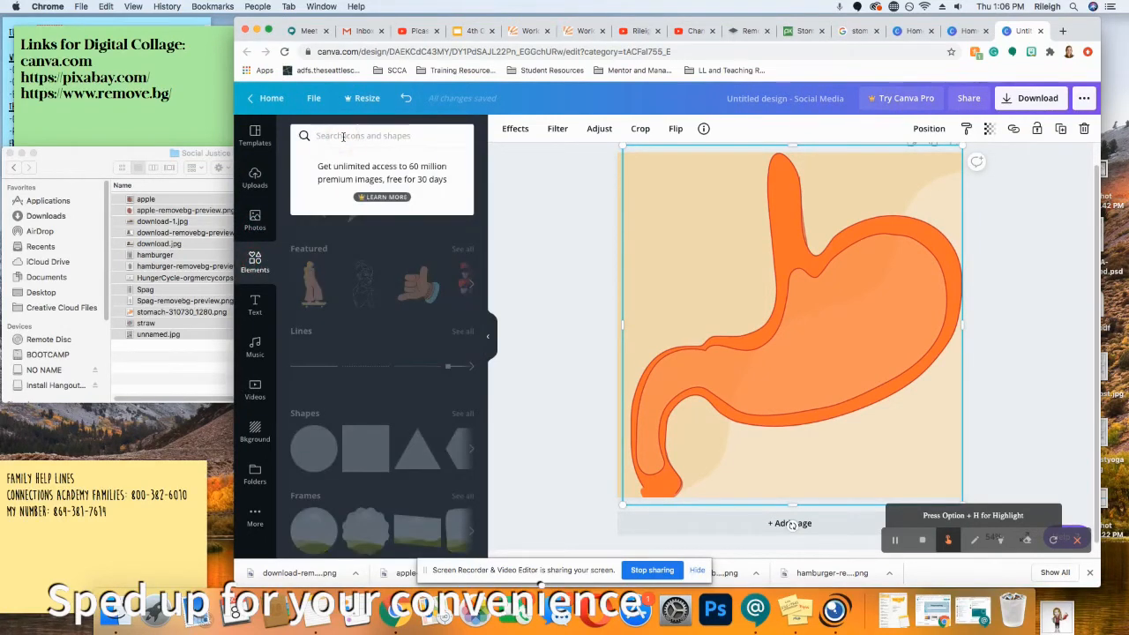
text(stomach)
key(Return)
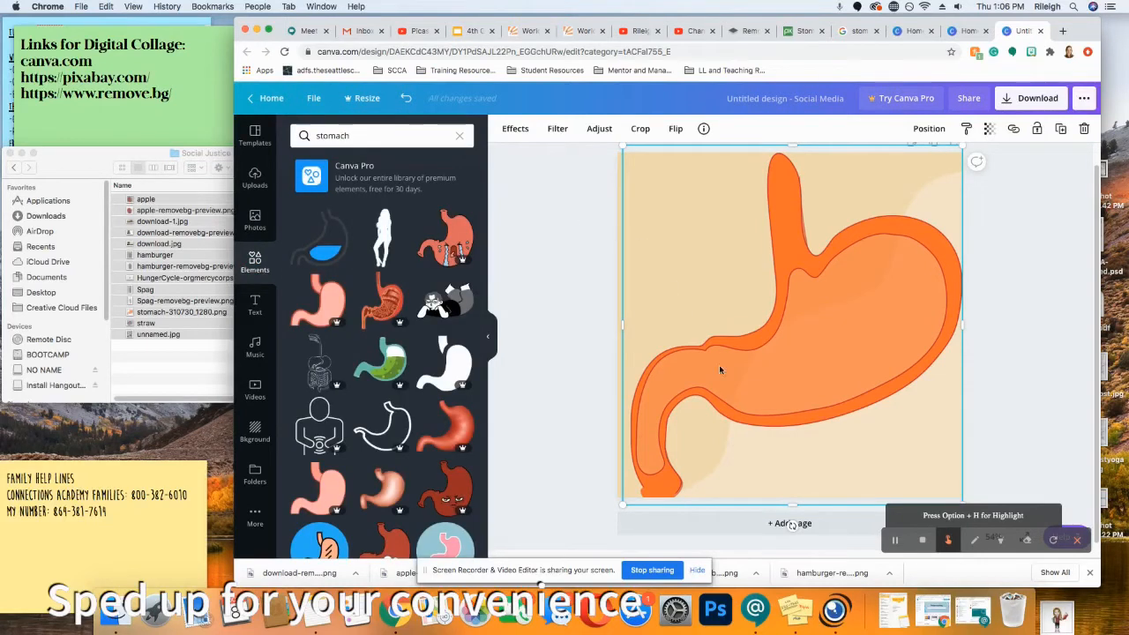
key(Delete)
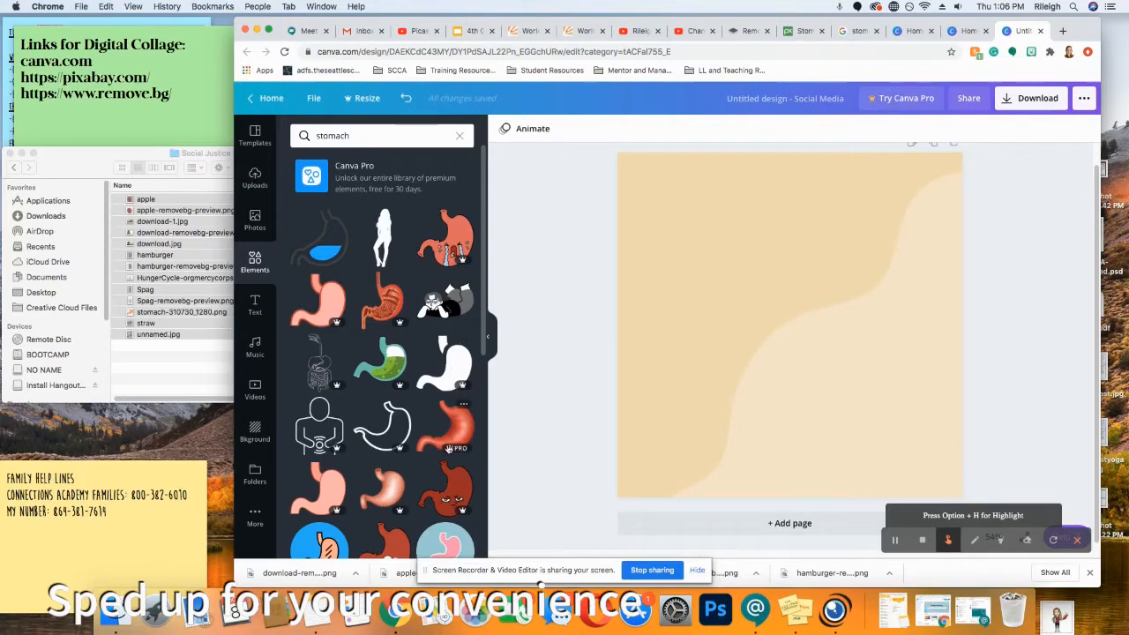
Look through the stomach graphics for one that suits the collage and is free to use
scroll(394, 438, down, 5)
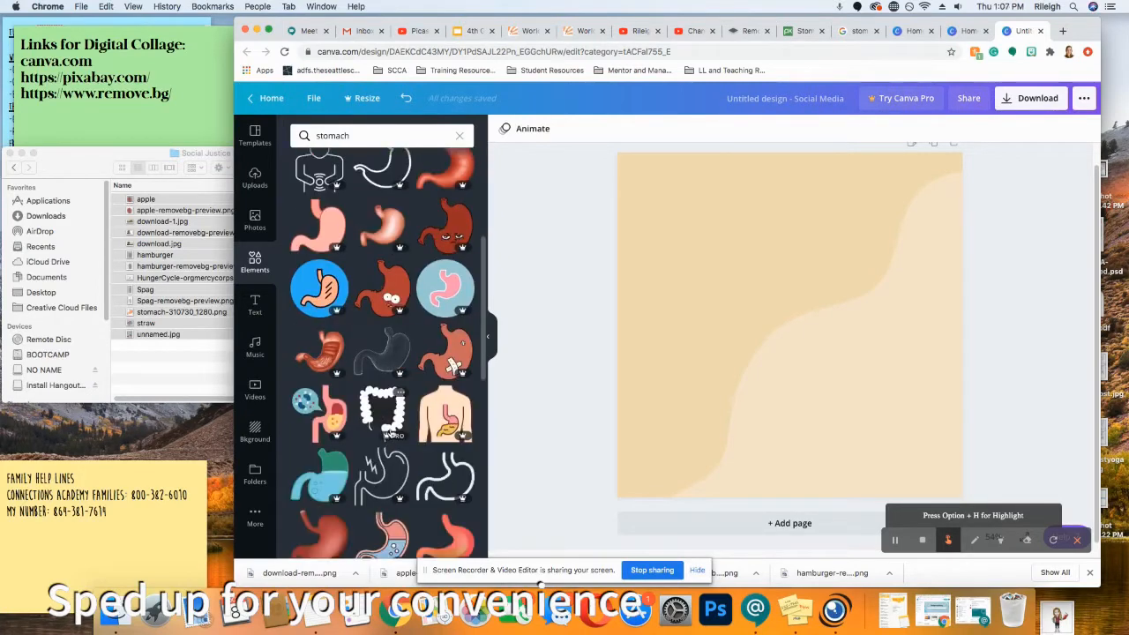
scroll(392, 433, down, 10)
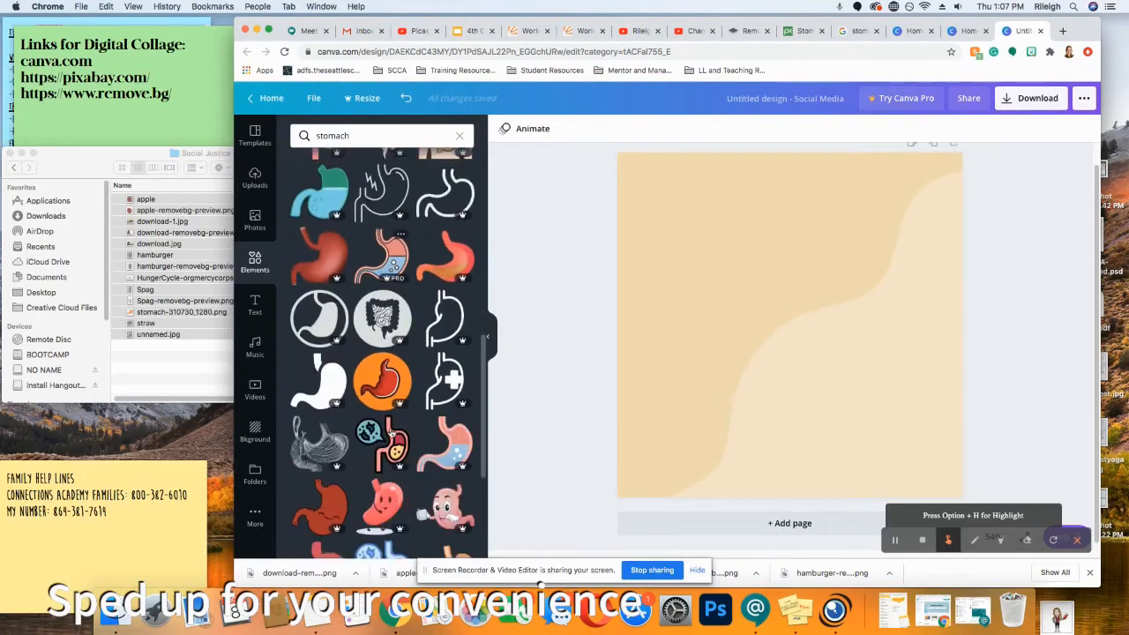
scroll(392, 433, down, 8)
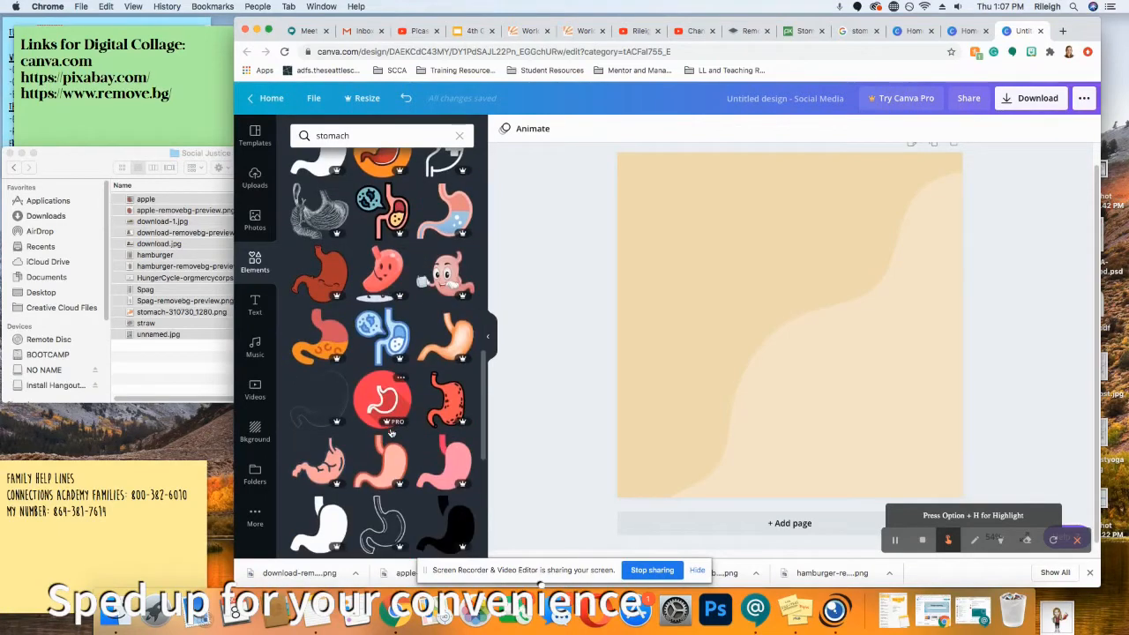
scroll(392, 433, down, 7)
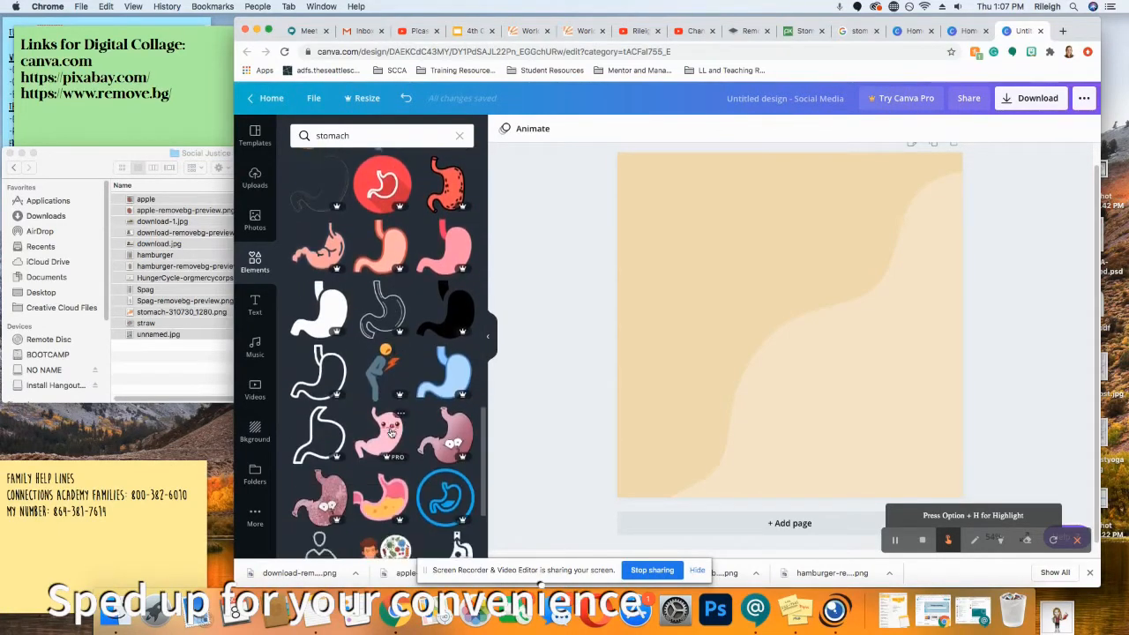
scroll(391, 432, down, 10)
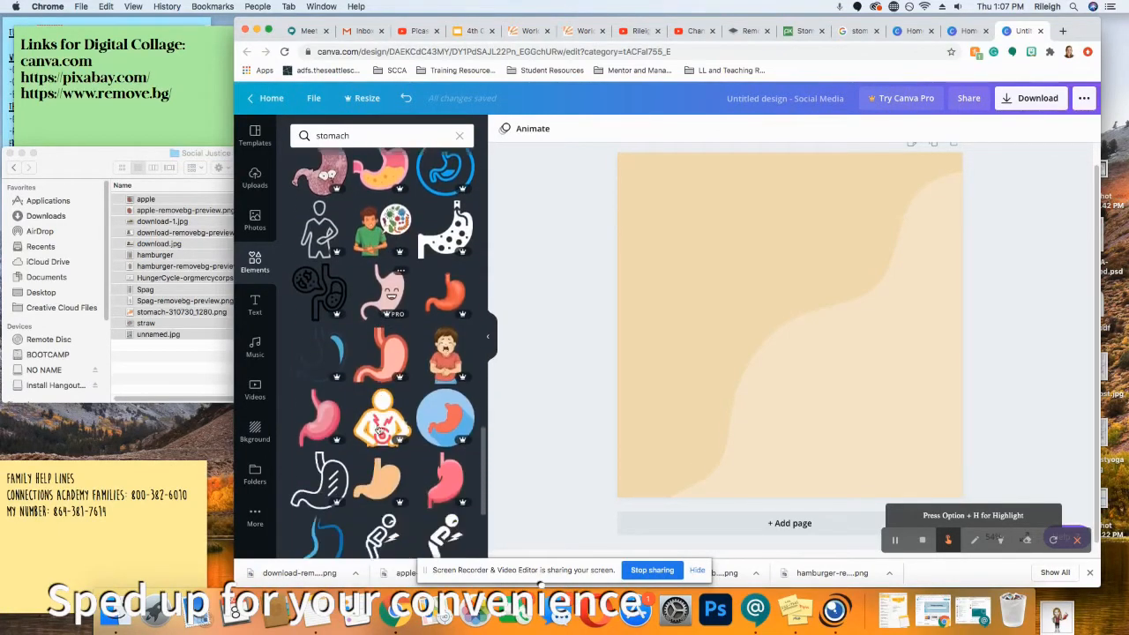
scroll(382, 430, down, 9)
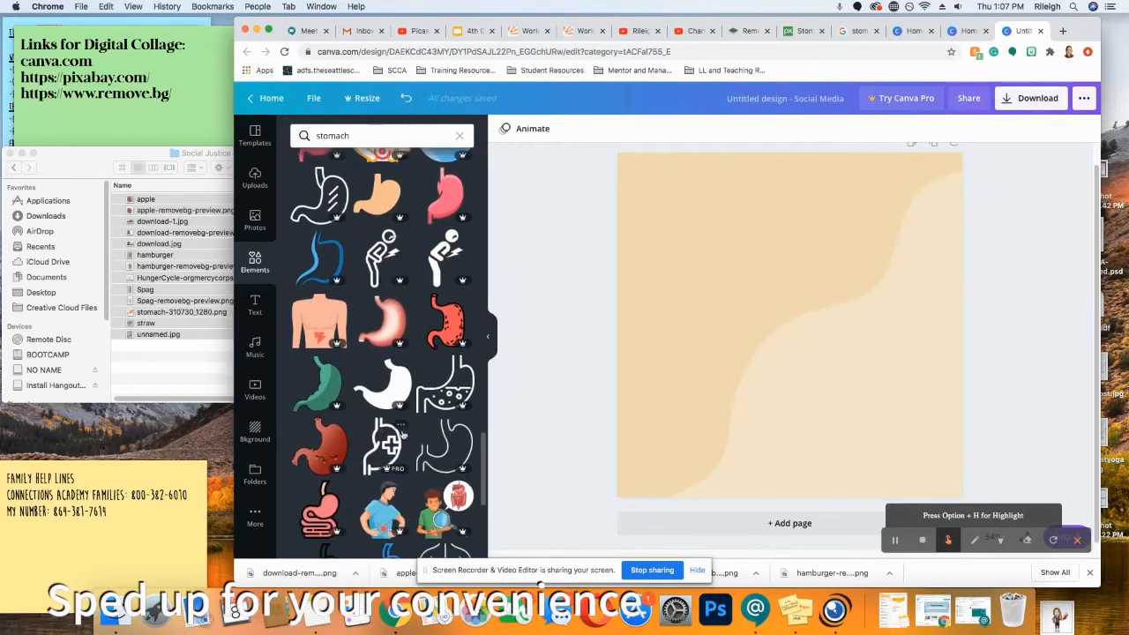
scroll(402, 433, down, 9)
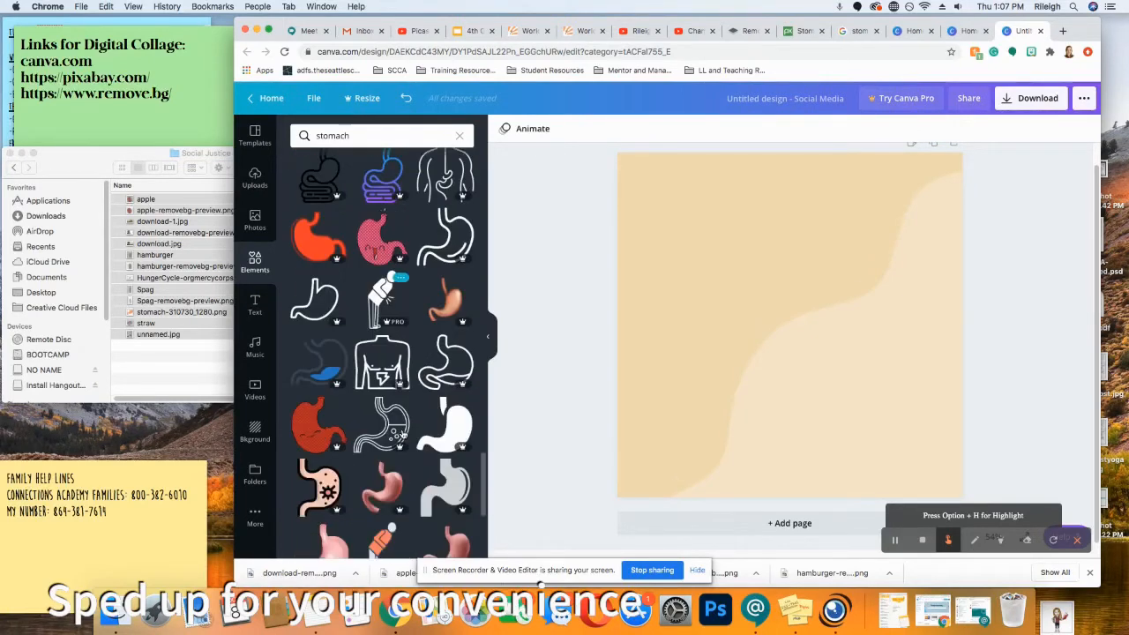
scroll(403, 435, up, 20)
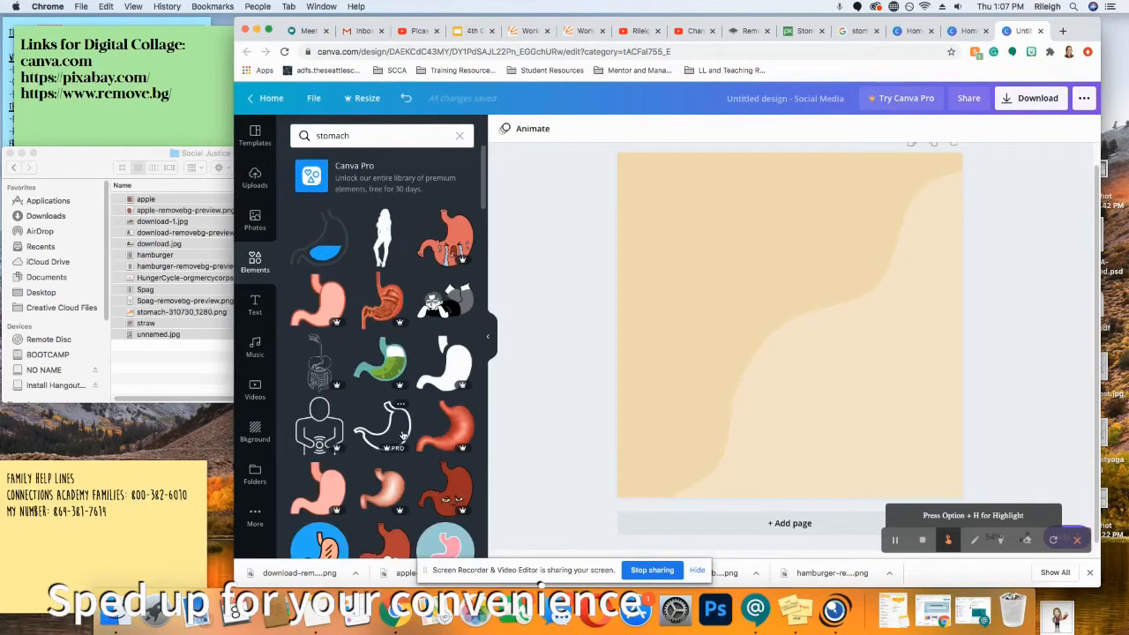
Add the stomach outline graphic with the blue liquid and enlarge it to nearly fill the page
drag(328, 244, 739, 294)
drag(835, 267, 940, 160)
drag(706, 393, 635, 503)
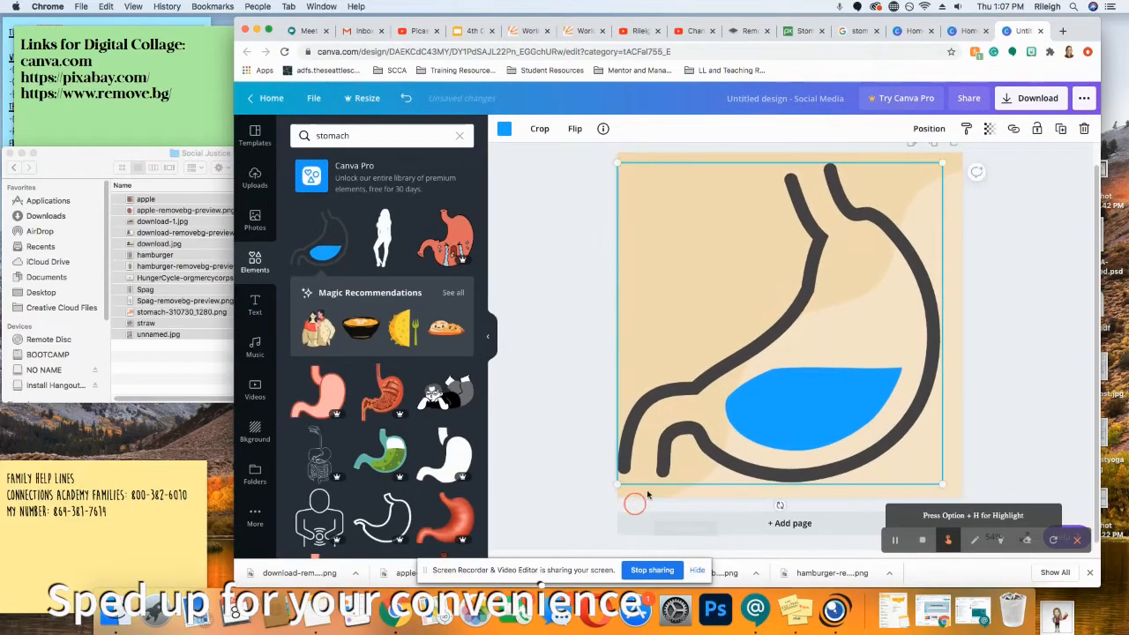
mouse_move(955, 156)
mouse_down()
mouse_move(975, 145)
mouse_move(964, 146)
mouse_up()
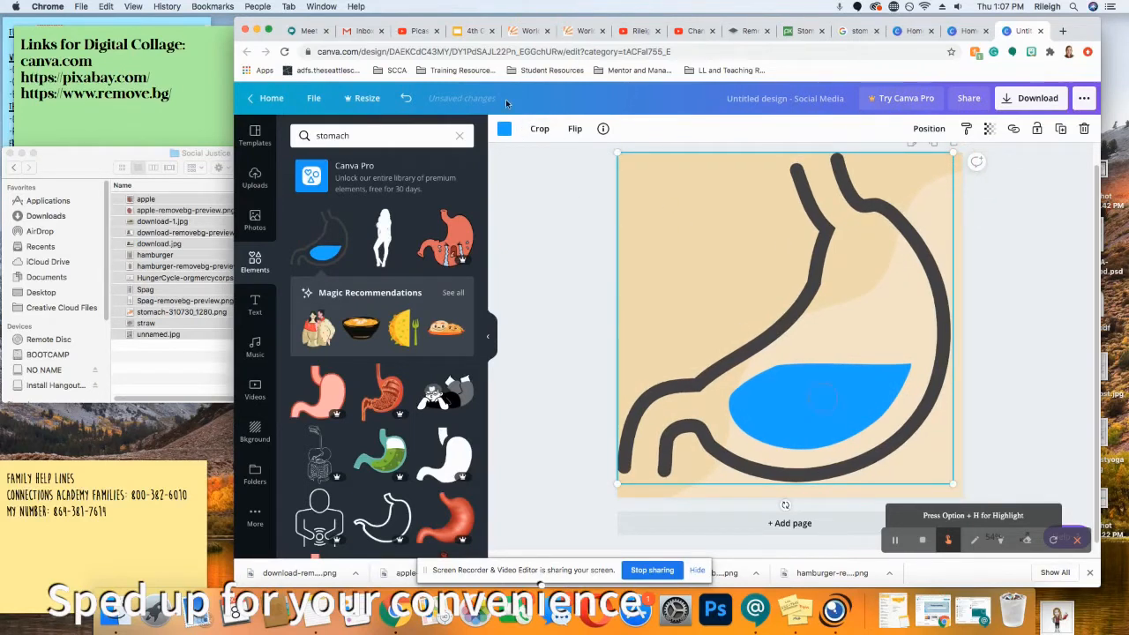
Recolor the blue liquid in the stomach graphic with the beige document color
click(505, 130)
click(335, 252)
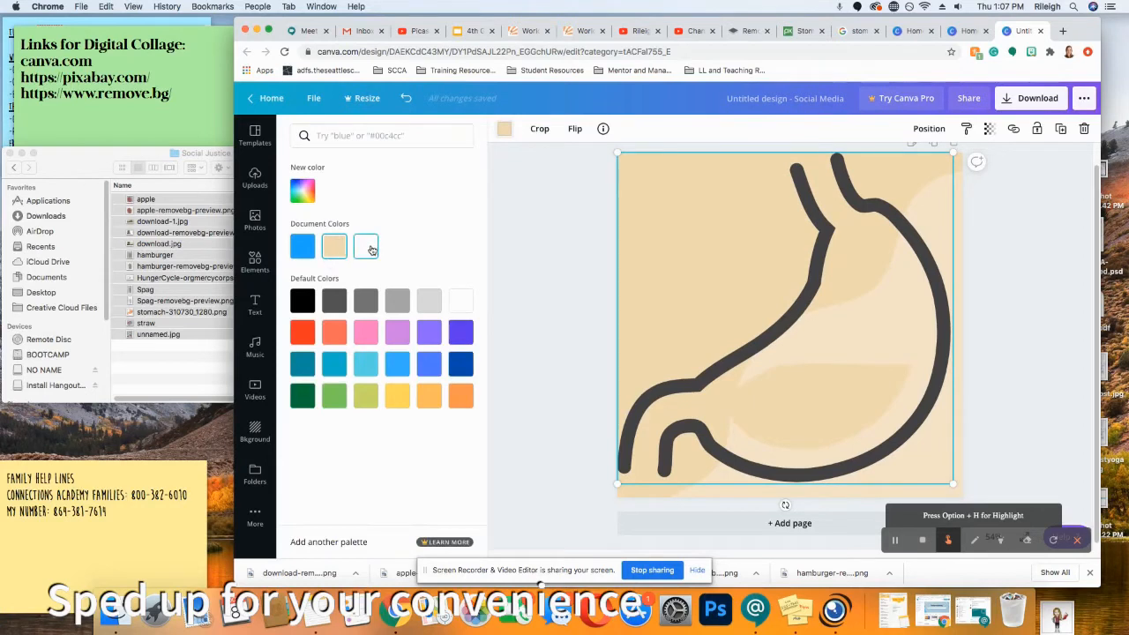
click(367, 248)
click(340, 254)
click(591, 252)
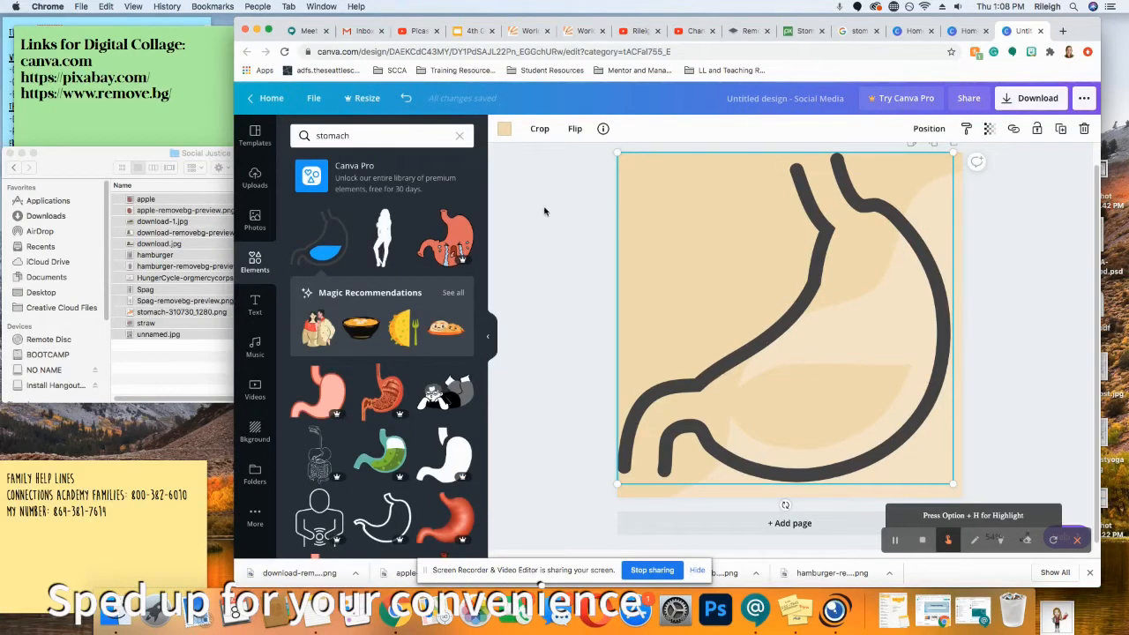
click(504, 131)
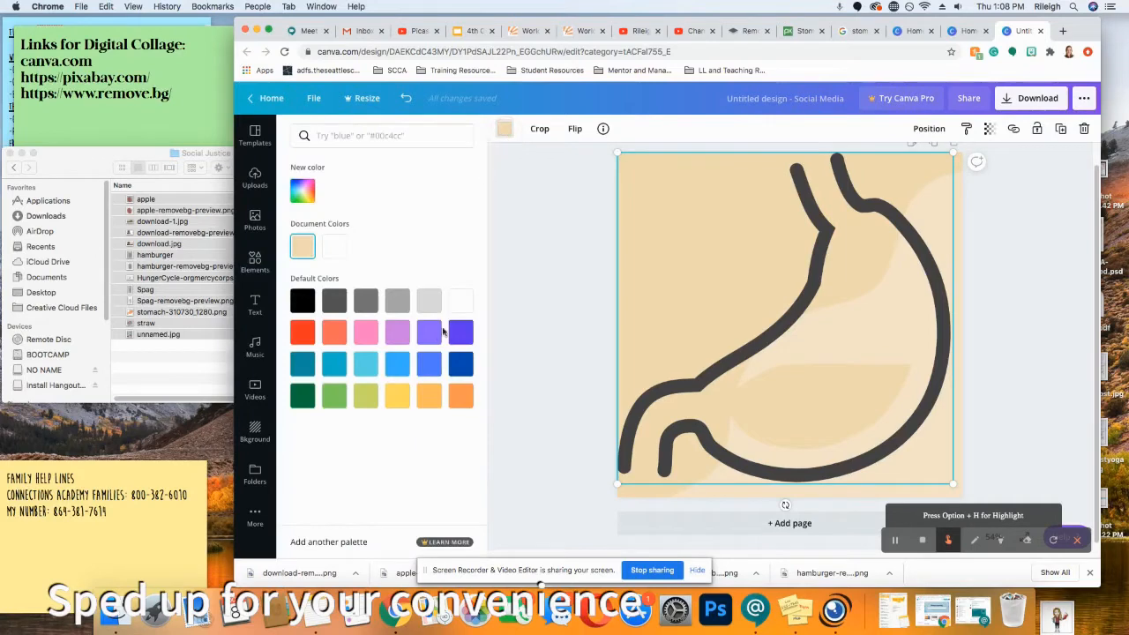
click(1026, 256)
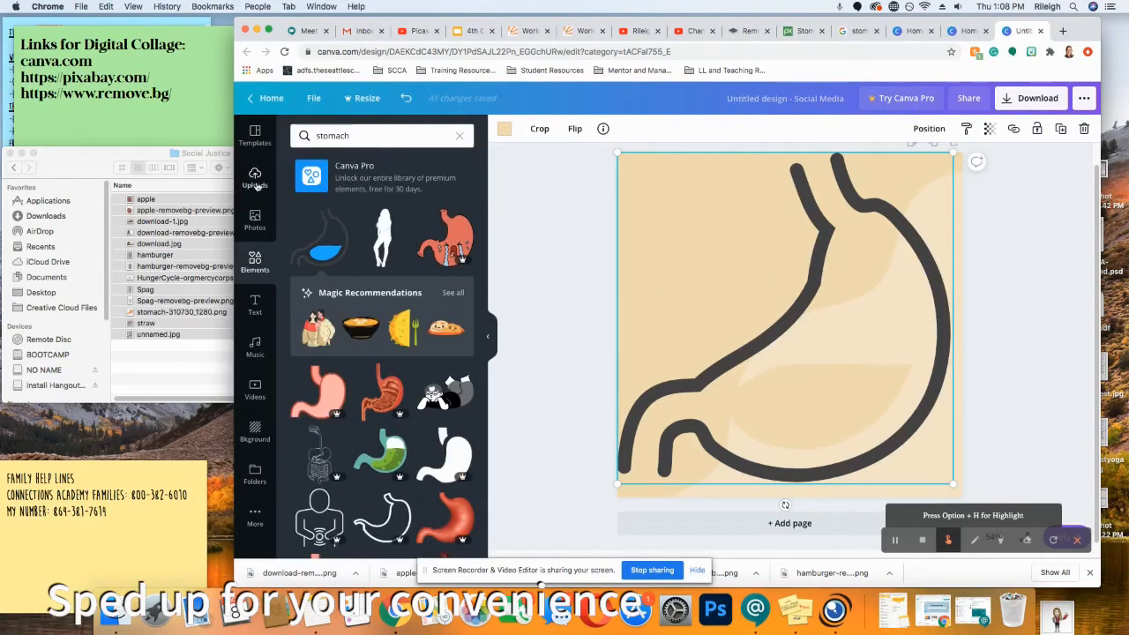
Try the uploaded cut-out picture of the child holding bread enlarged in the page's lower right corner and delete it
click(254, 180)
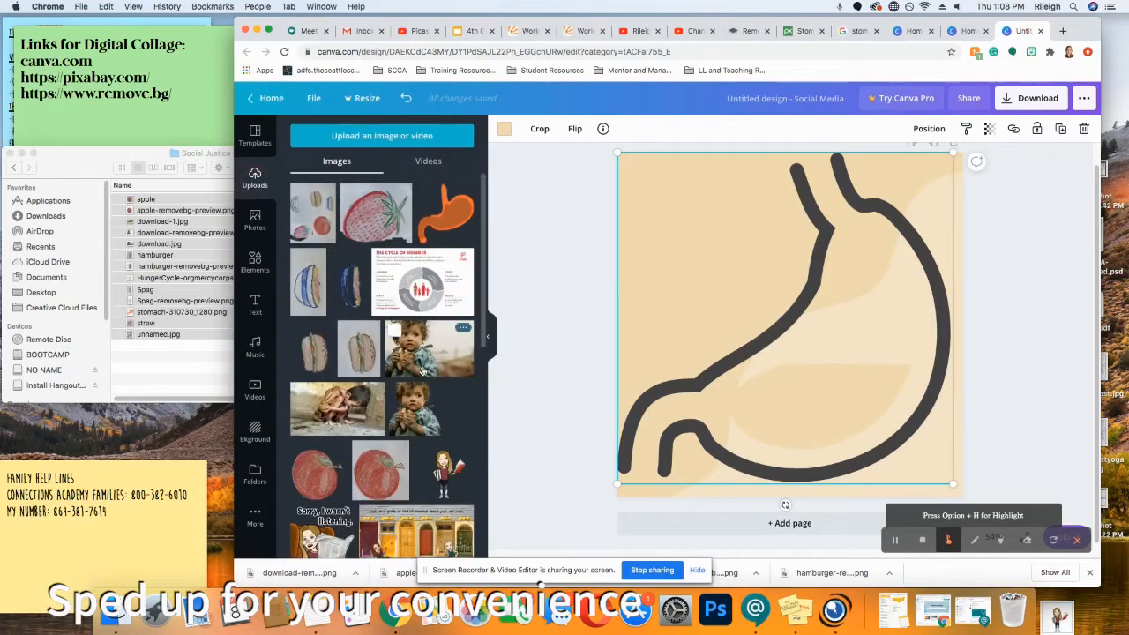
drag(399, 391, 900, 443)
drag(861, 391, 782, 335)
drag(838, 401, 870, 410)
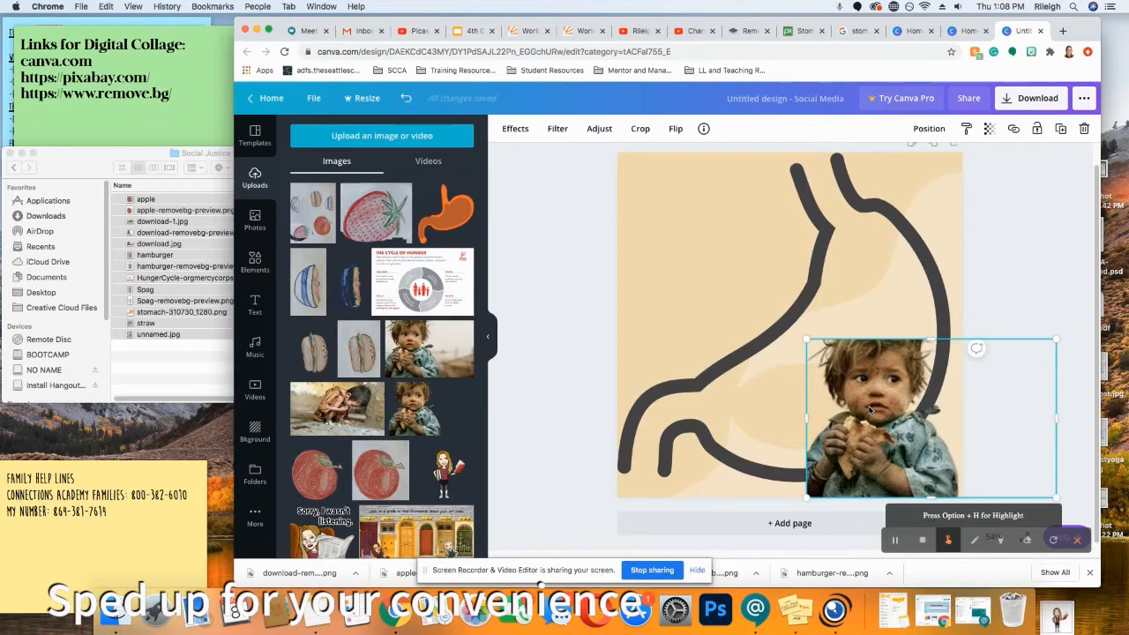
key(Delete)
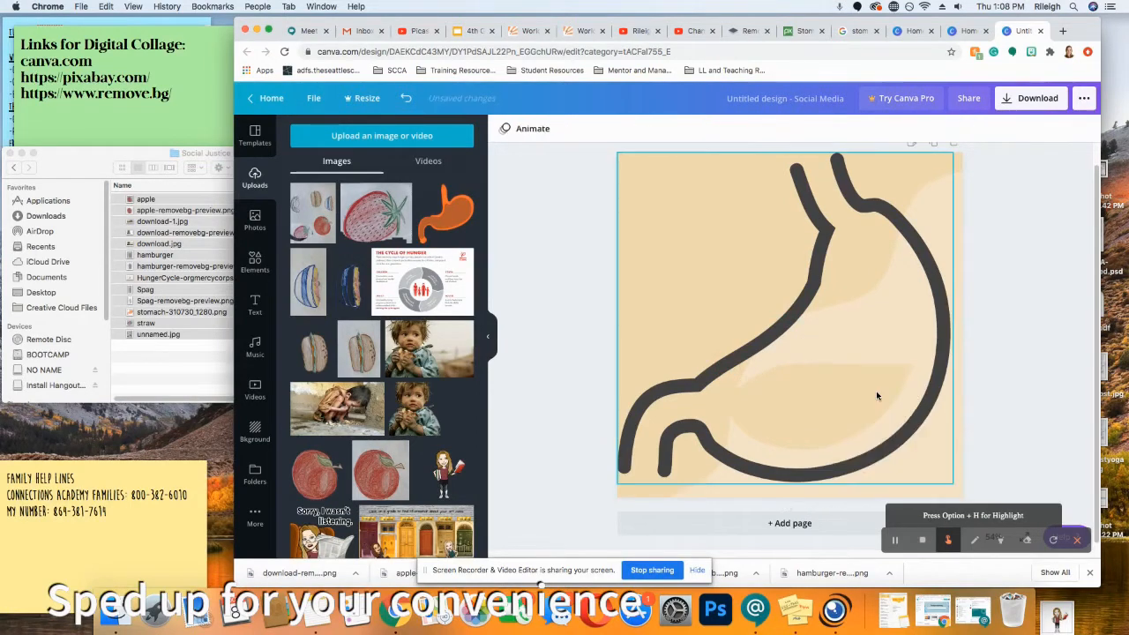
Place the uploaded child-with-bread photo with its background in the page's lower right corner and set its transparency to 54
drag(438, 339, 799, 395)
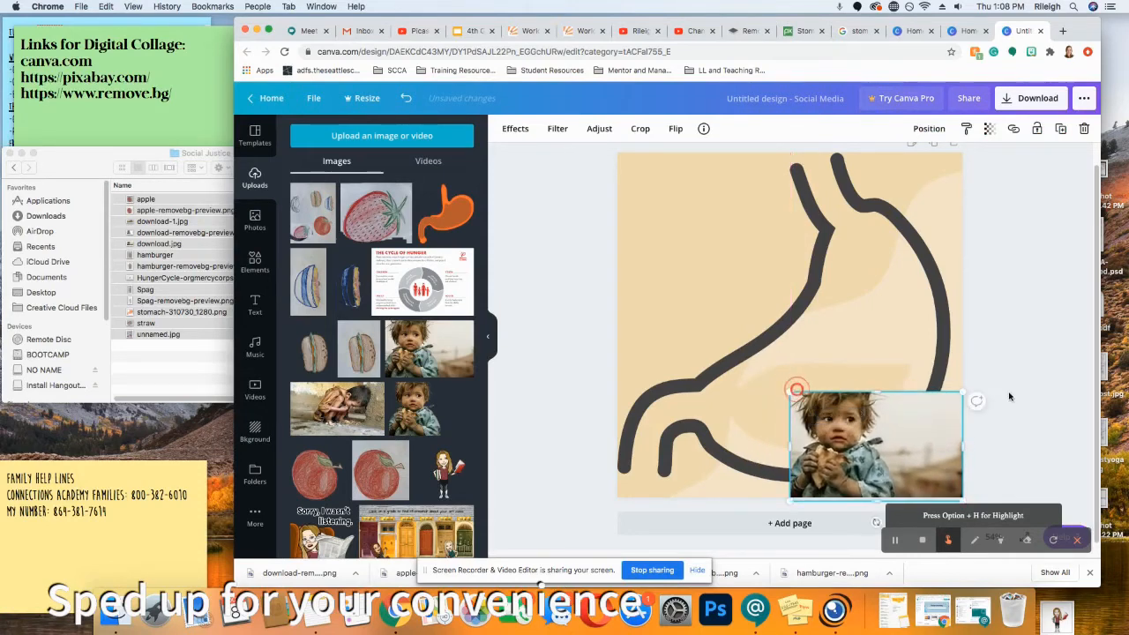
click(1023, 370)
click(883, 438)
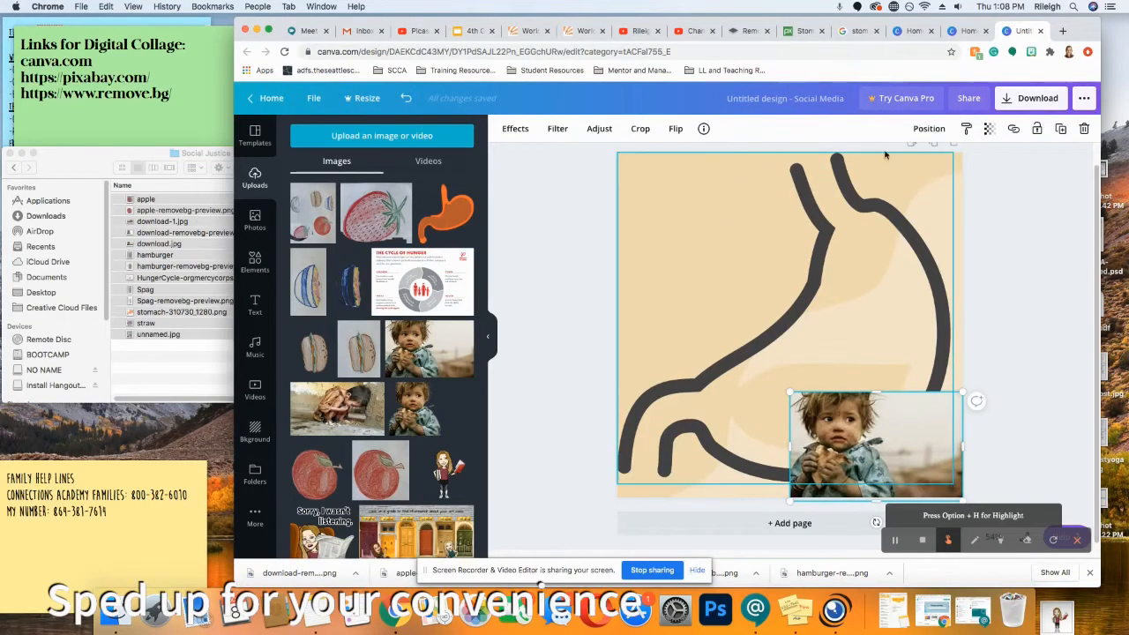
click(989, 128)
drag(950, 159, 921, 159)
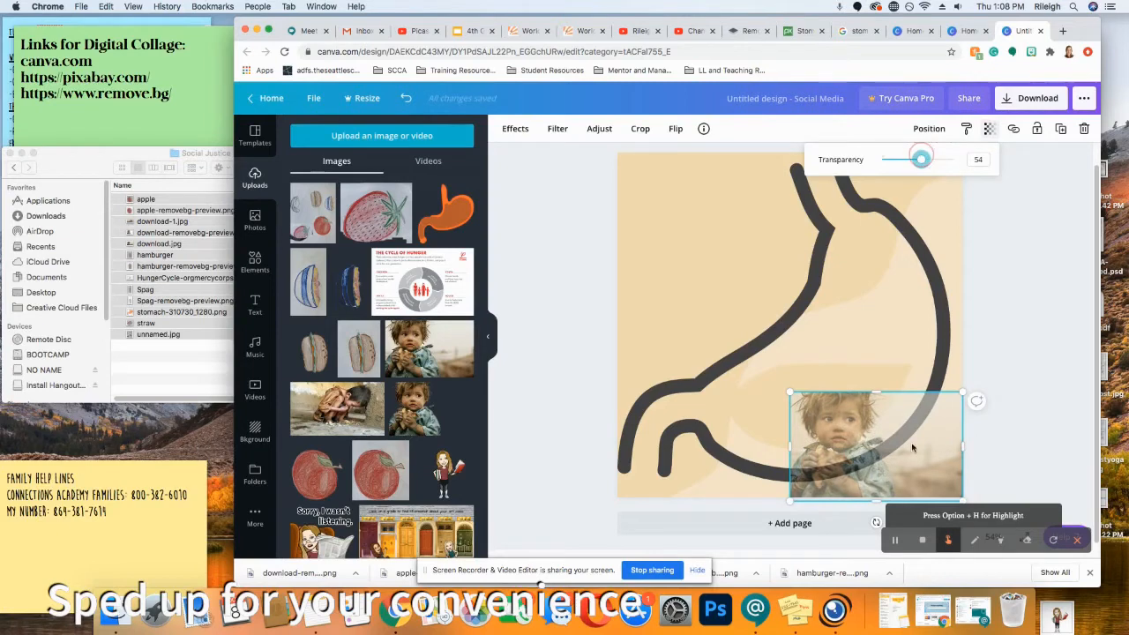
click(988, 457)
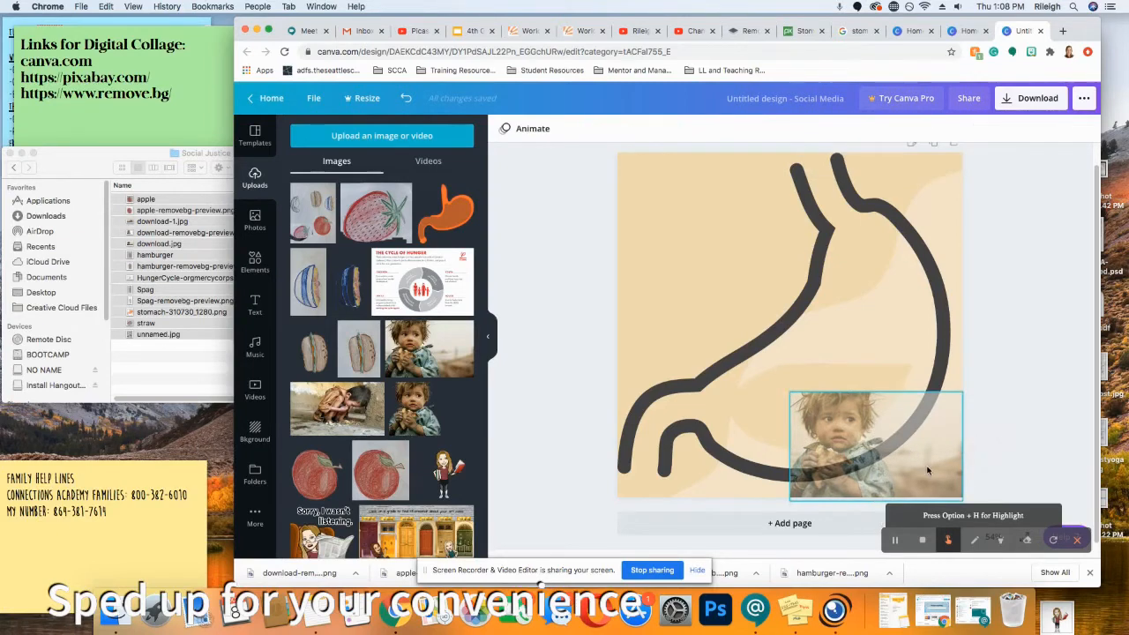
Add the uploaded photo of the crouching child, set its transparency to 60 and move it to the page's upper left area
drag(352, 405, 729, 331)
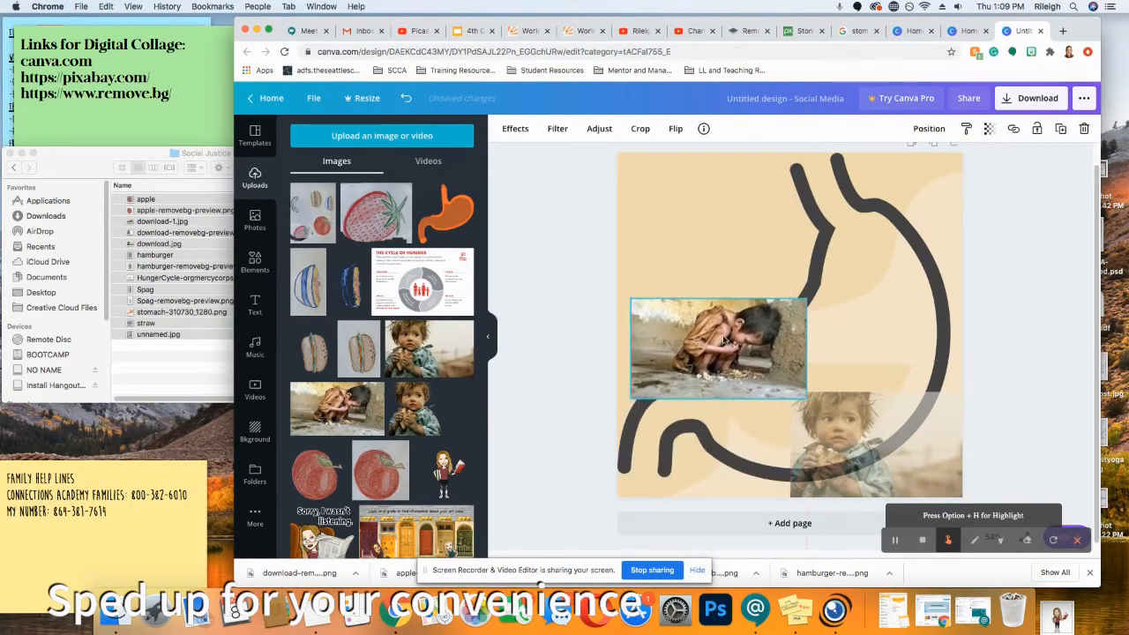
click(989, 128)
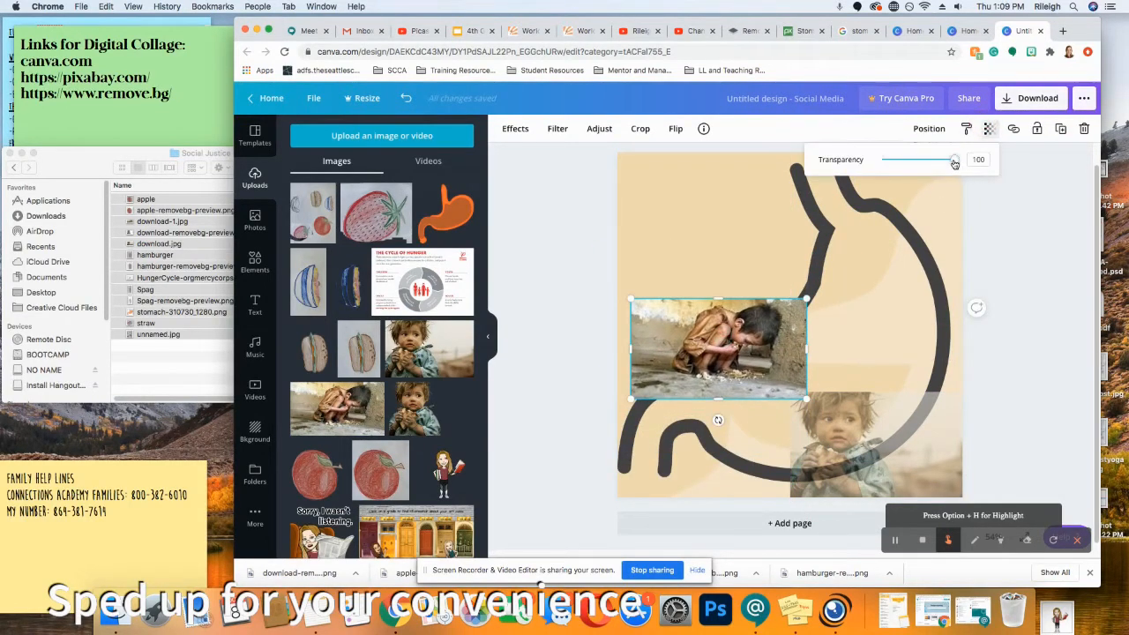
drag(953, 163, 924, 162)
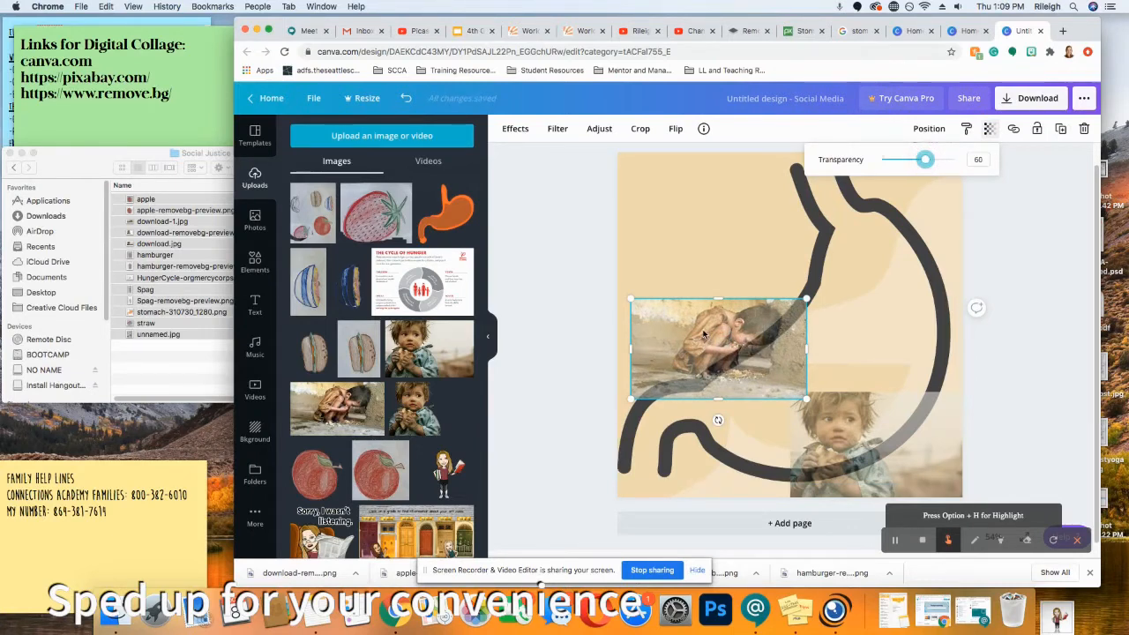
drag(704, 333, 694, 210)
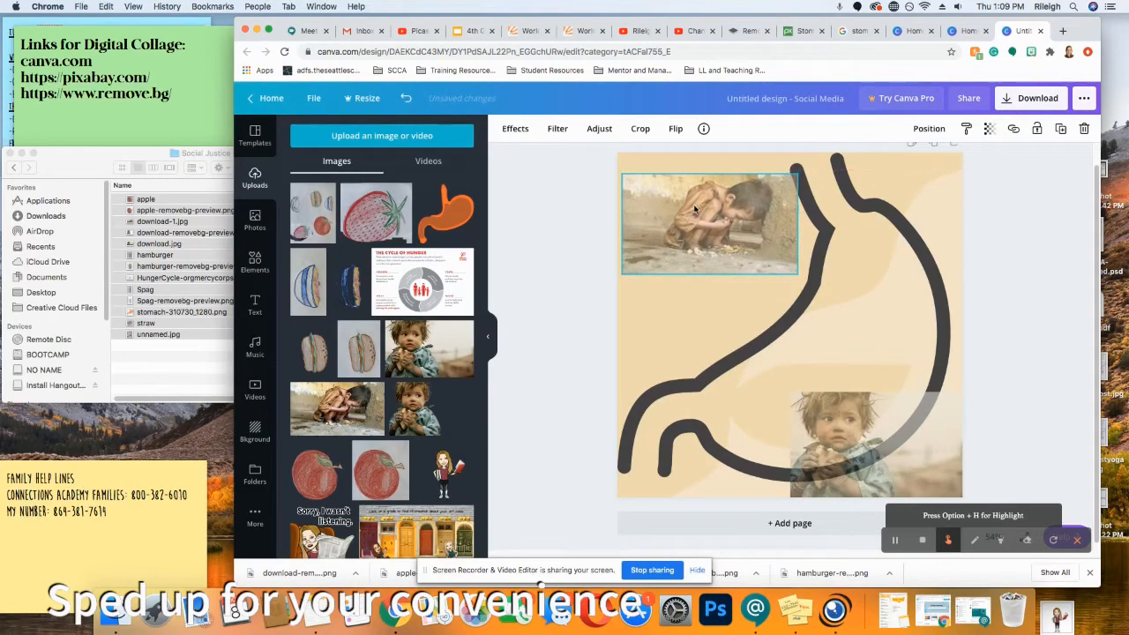
click(690, 316)
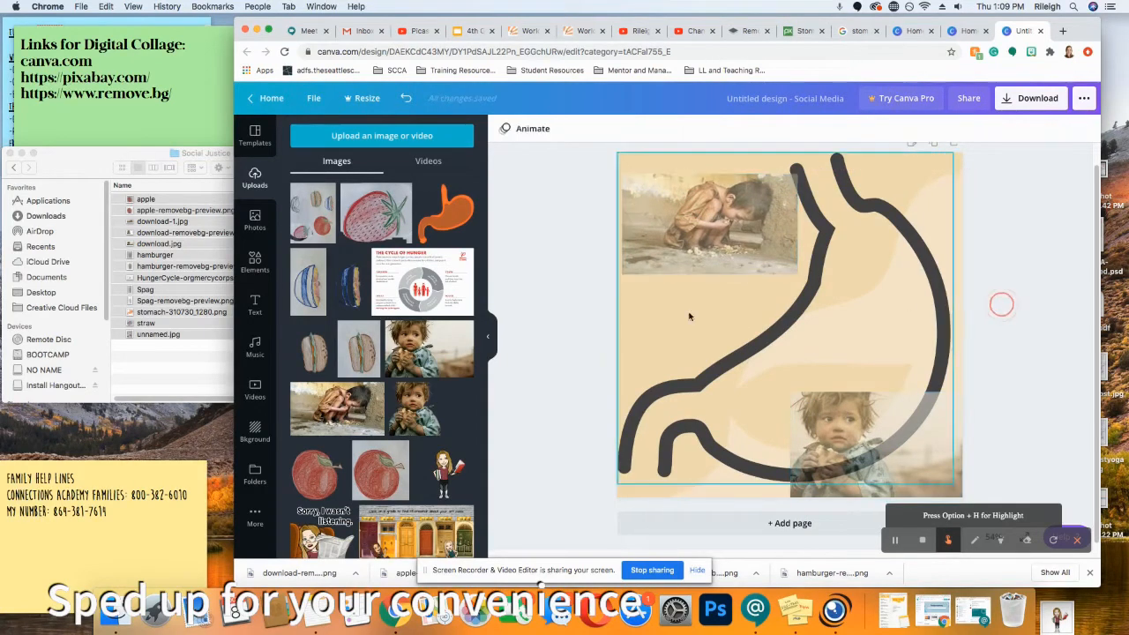
Stack the two photos along the page's left edge, the crouching child in the top corner and the child with bread directly below
click(825, 433)
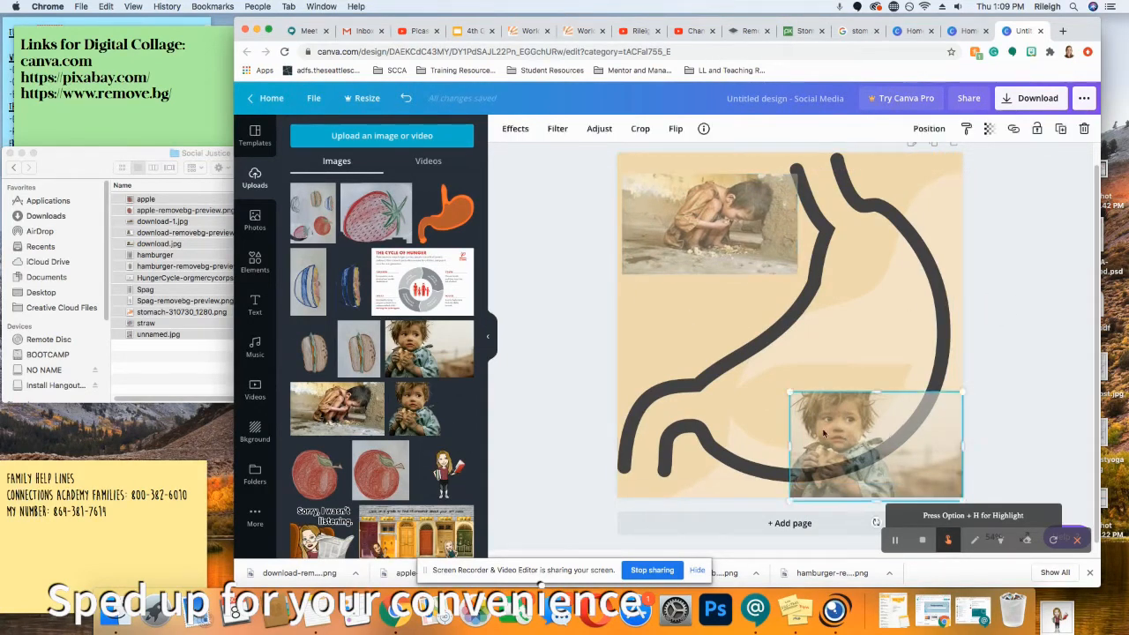
drag(825, 432, 716, 317)
drag(707, 219, 702, 197)
click(679, 320)
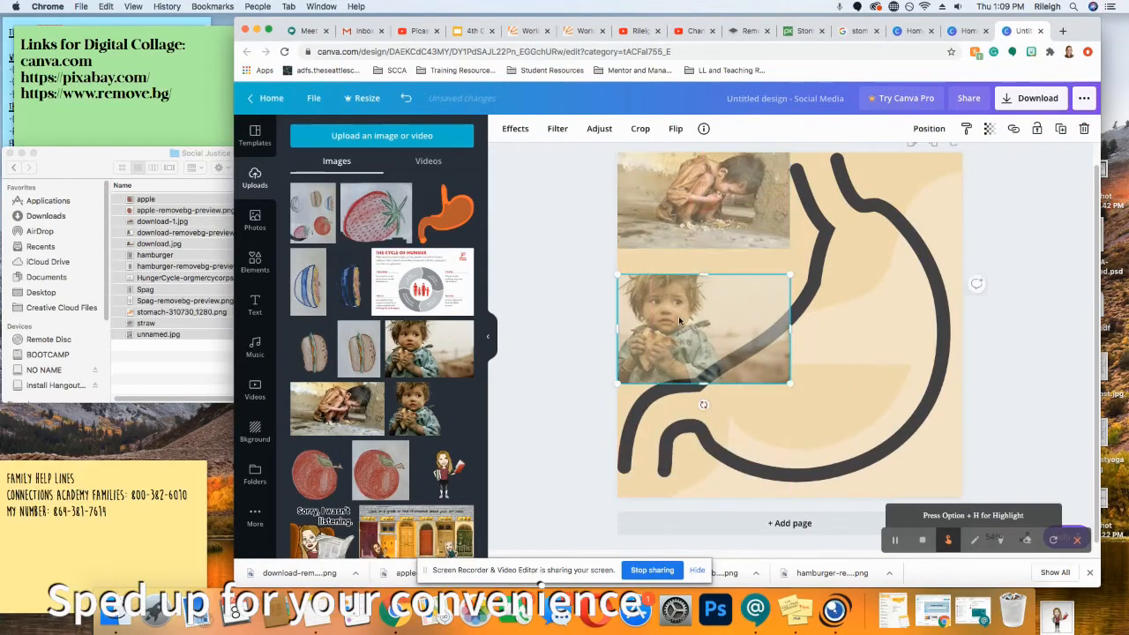
drag(679, 321, 680, 309)
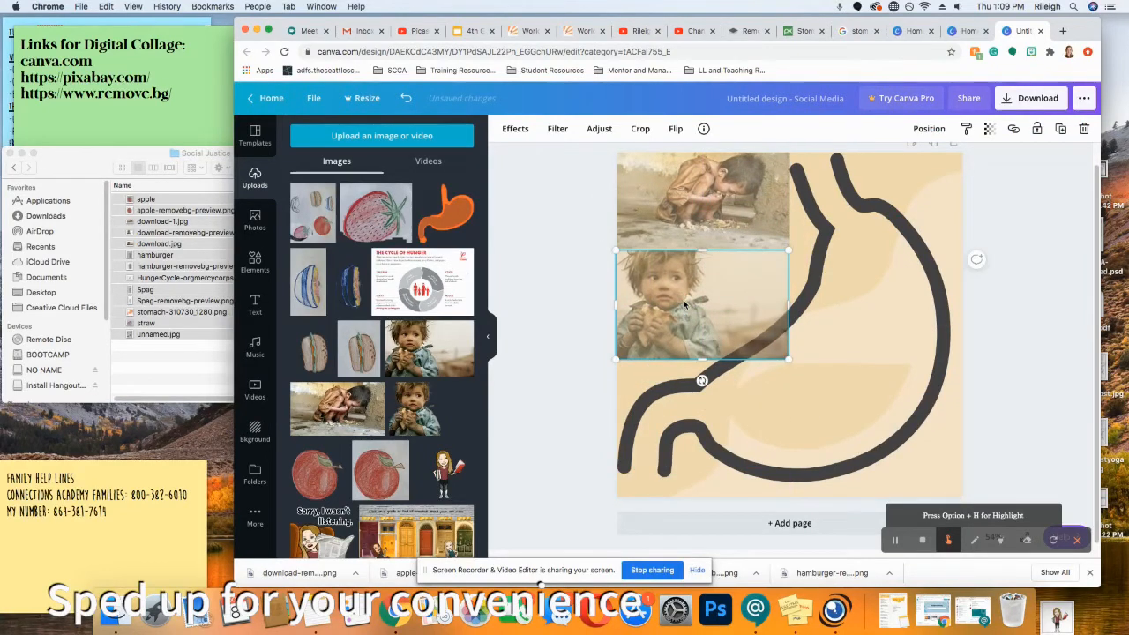
Add the cut-out apple drawing, rotate it so its stem points up, and shrink it to fit inside the stomach's right side
drag(337, 470, 876, 328)
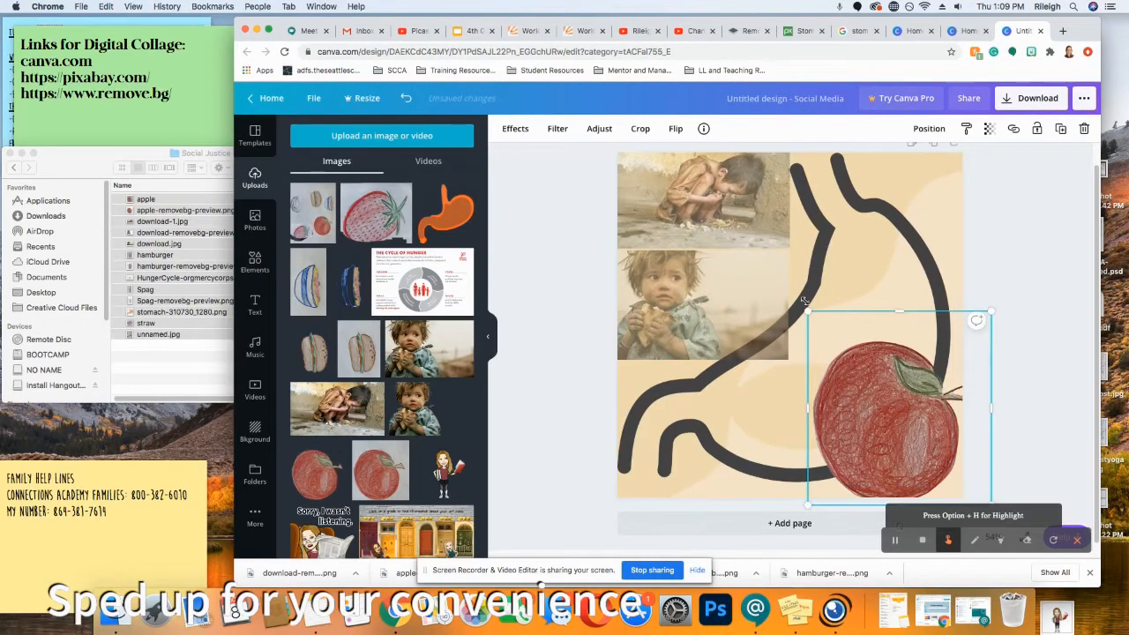
drag(889, 388, 852, 352)
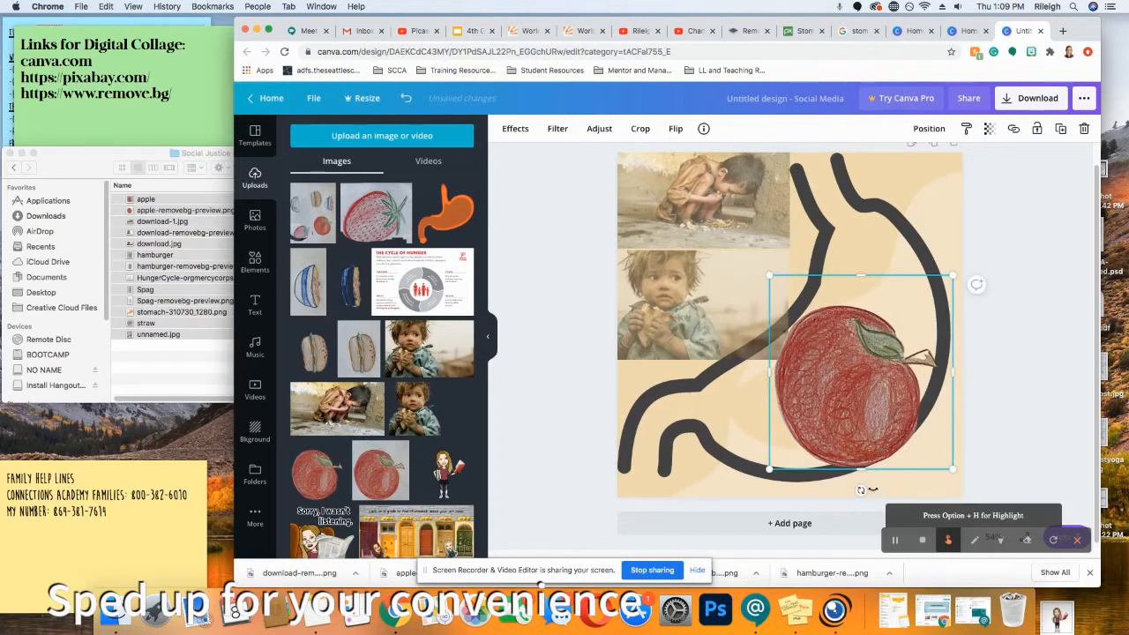
drag(874, 488, 975, 422)
drag(823, 240, 847, 334)
drag(861, 447, 849, 400)
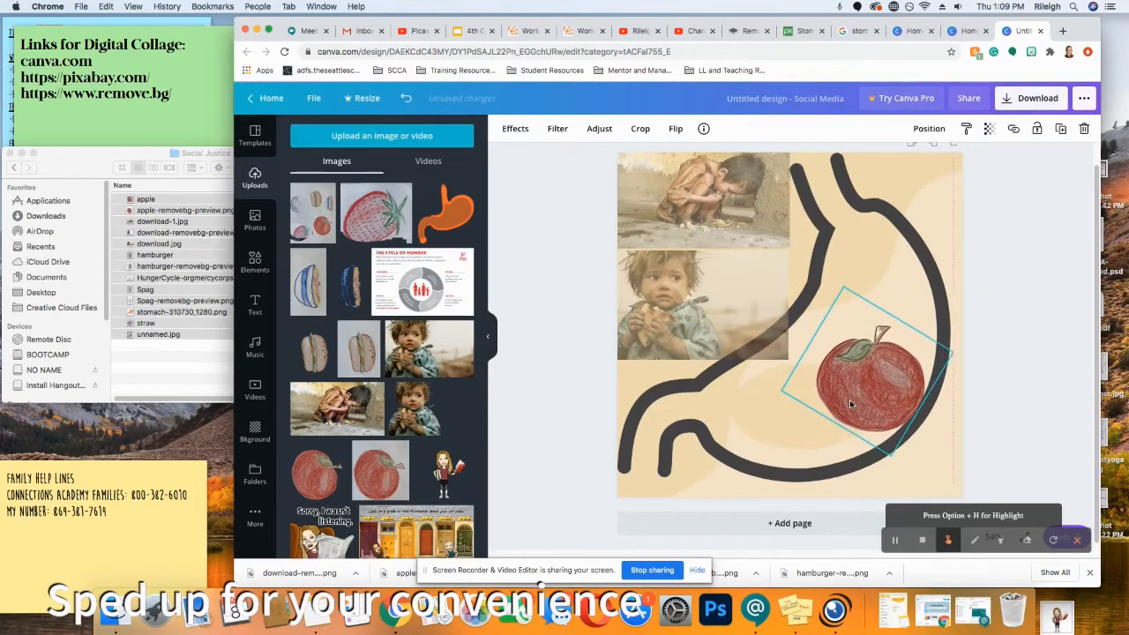
drag(844, 288, 843, 307)
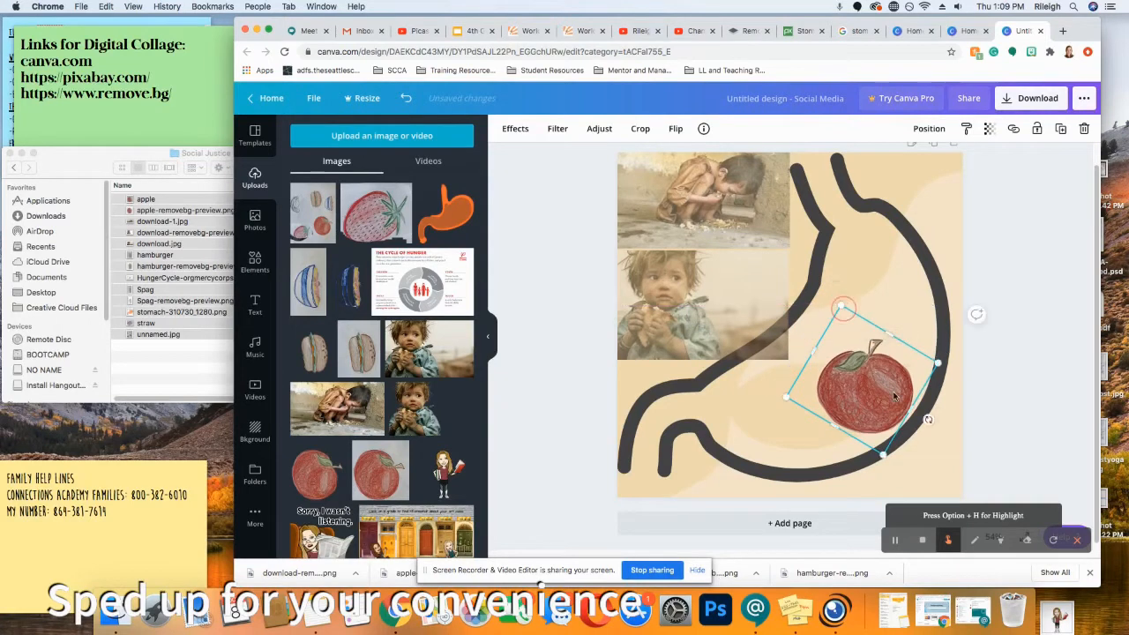
click(889, 315)
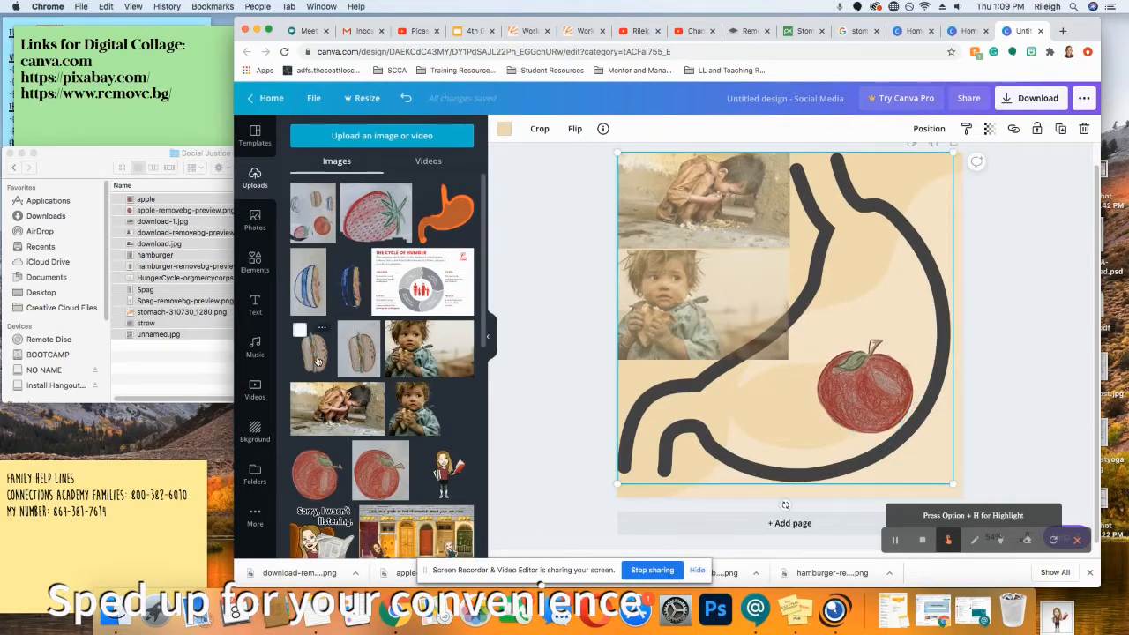
Add the cut-out hamburger drawing, rotate it to lie level, and shrink it to fit in the lower part of the stomach
drag(314, 348, 762, 404)
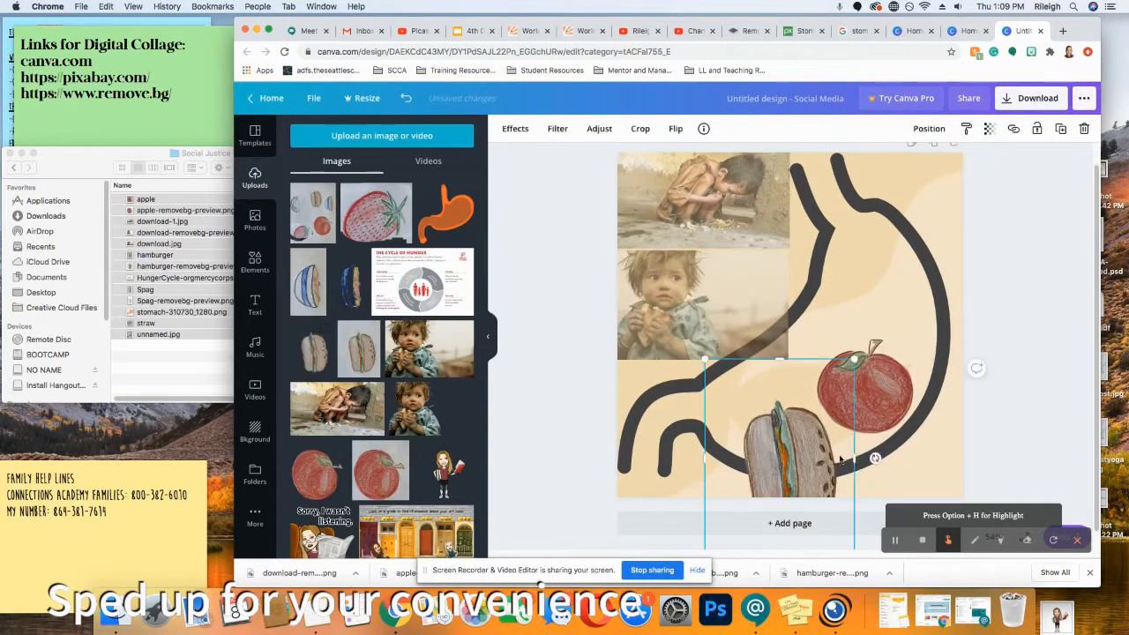
drag(882, 450, 888, 474)
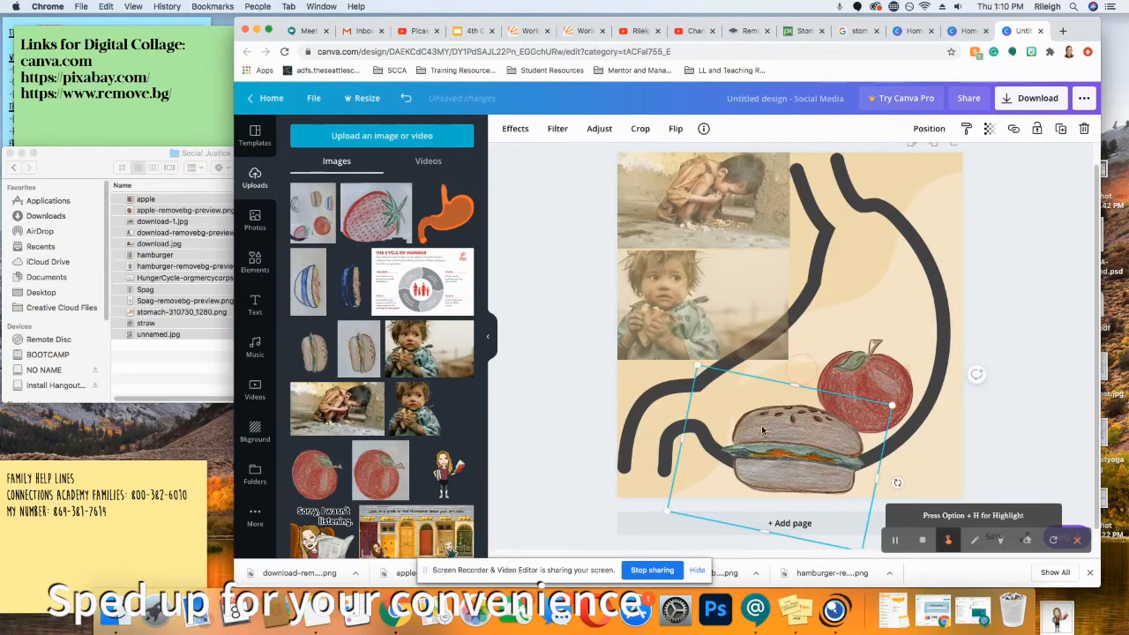
drag(778, 472, 753, 403)
drag(686, 335, 726, 392)
drag(787, 431, 765, 403)
Move the apple higher inside the stomach and enlarge both the apple and the hamburger to fill more of it
drag(893, 401, 890, 329)
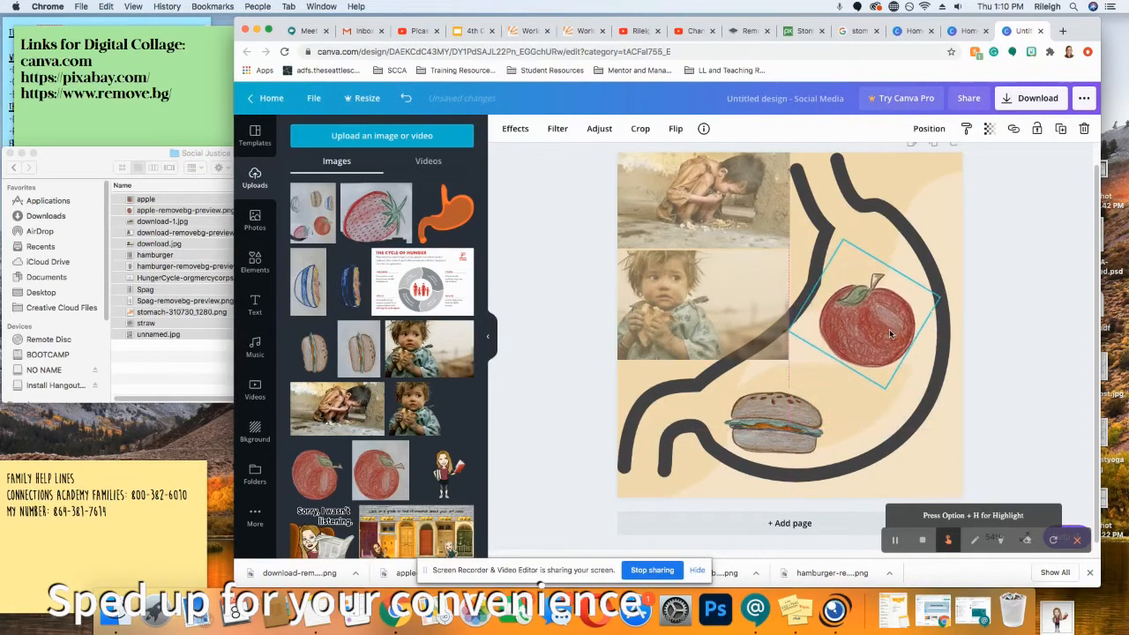
drag(789, 330, 771, 340)
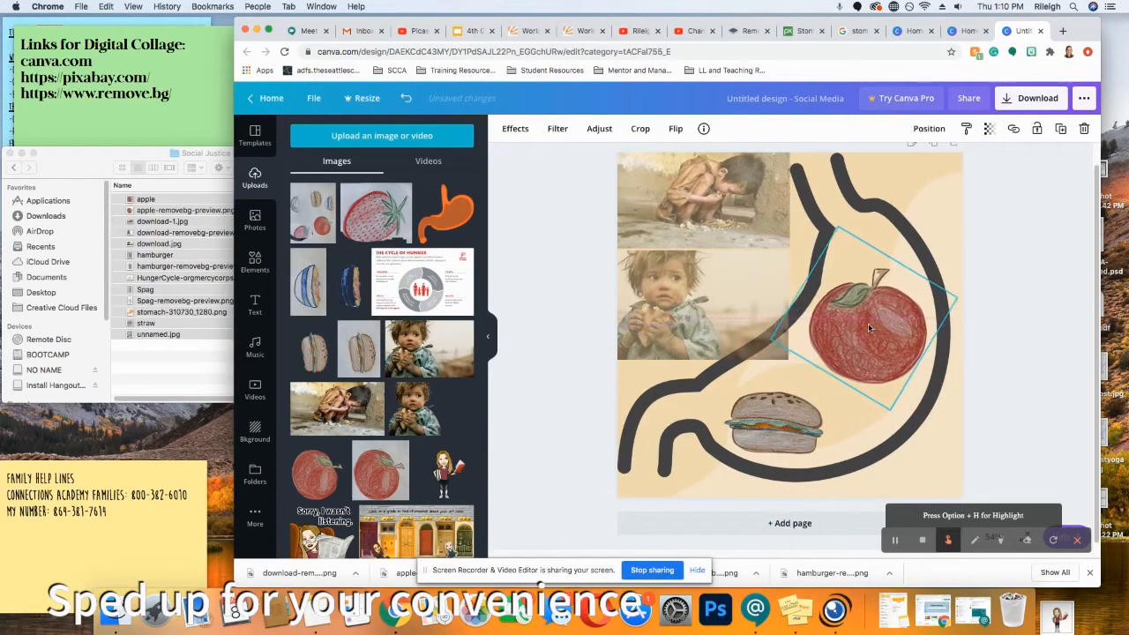
click(783, 429)
drag(845, 390, 874, 377)
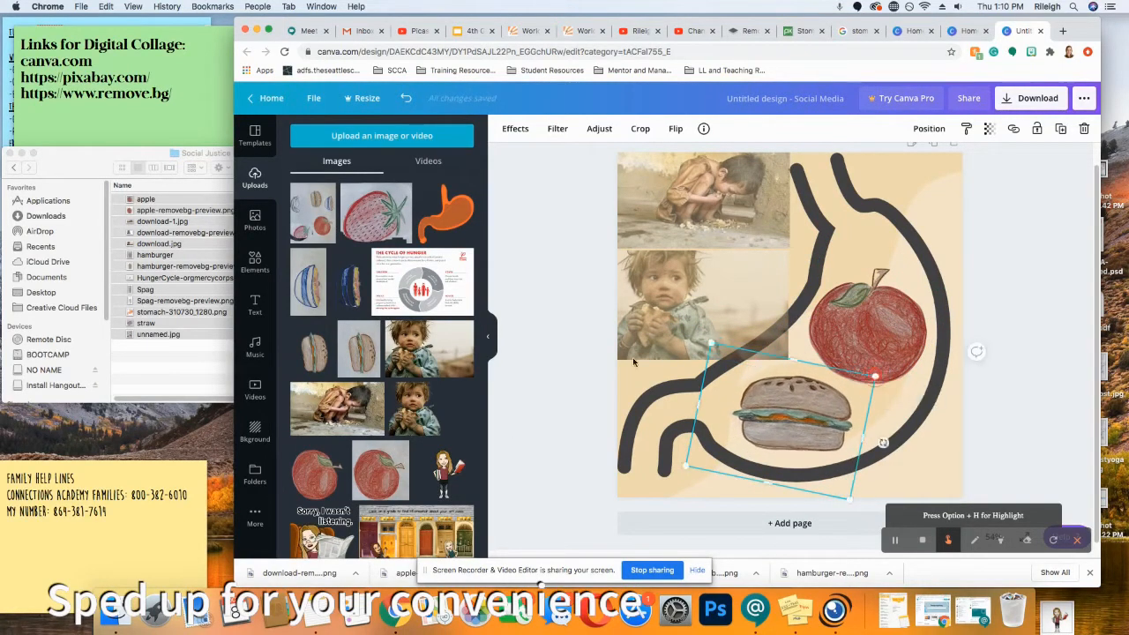
click(1020, 288)
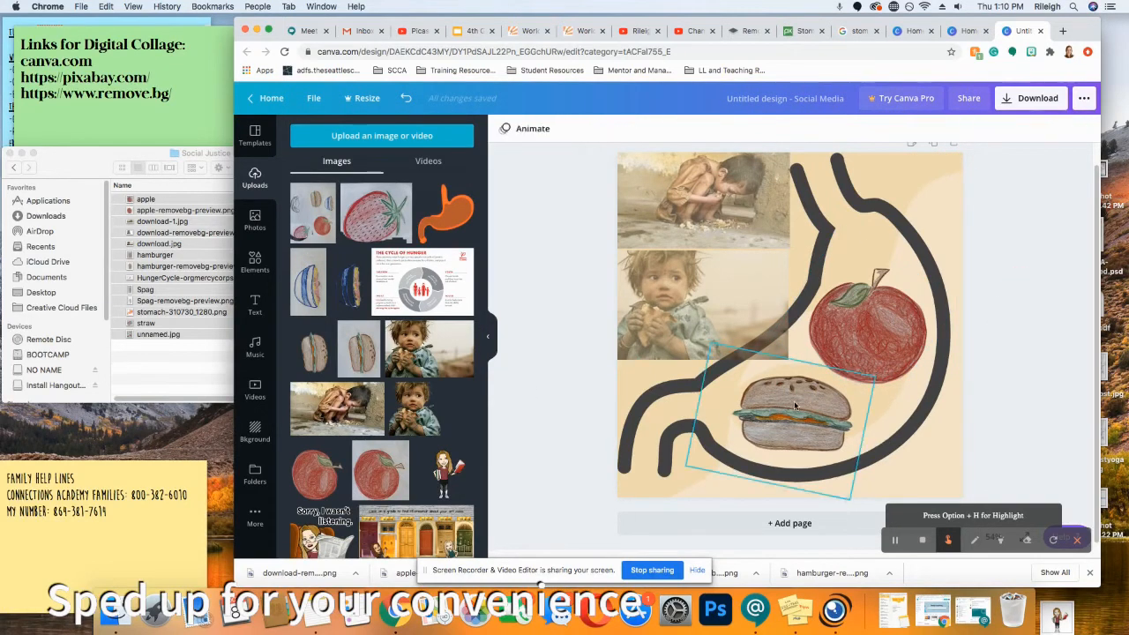
Enlarge the apple further until it reaches the stomach's right wall and meets the hamburger
scroll(368, 285, down, 5)
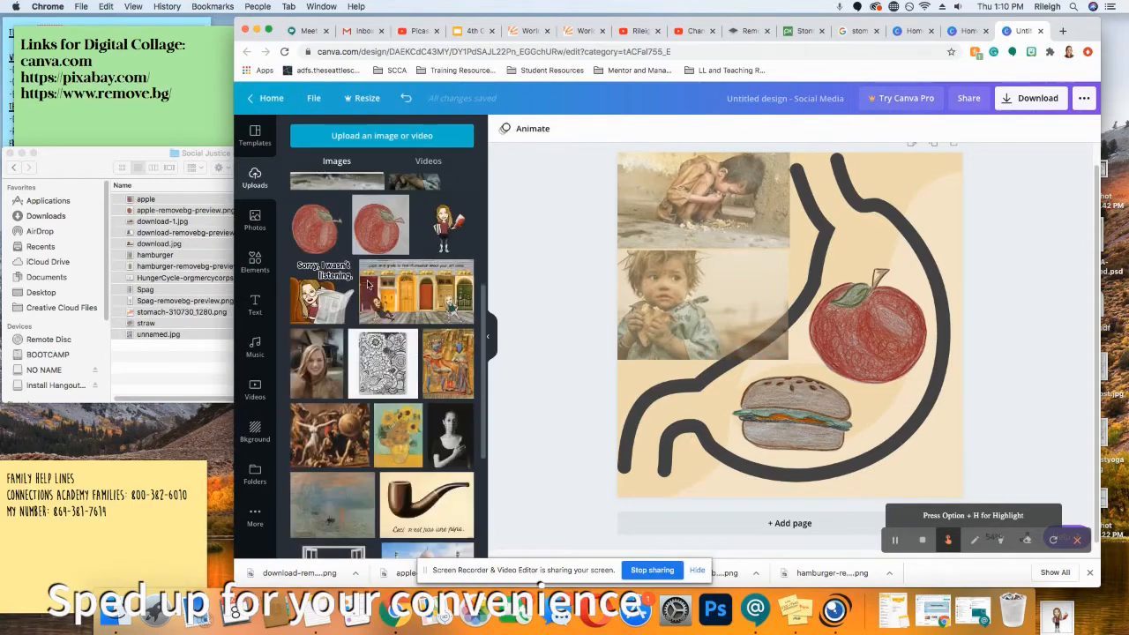
scroll(369, 285, up, 5)
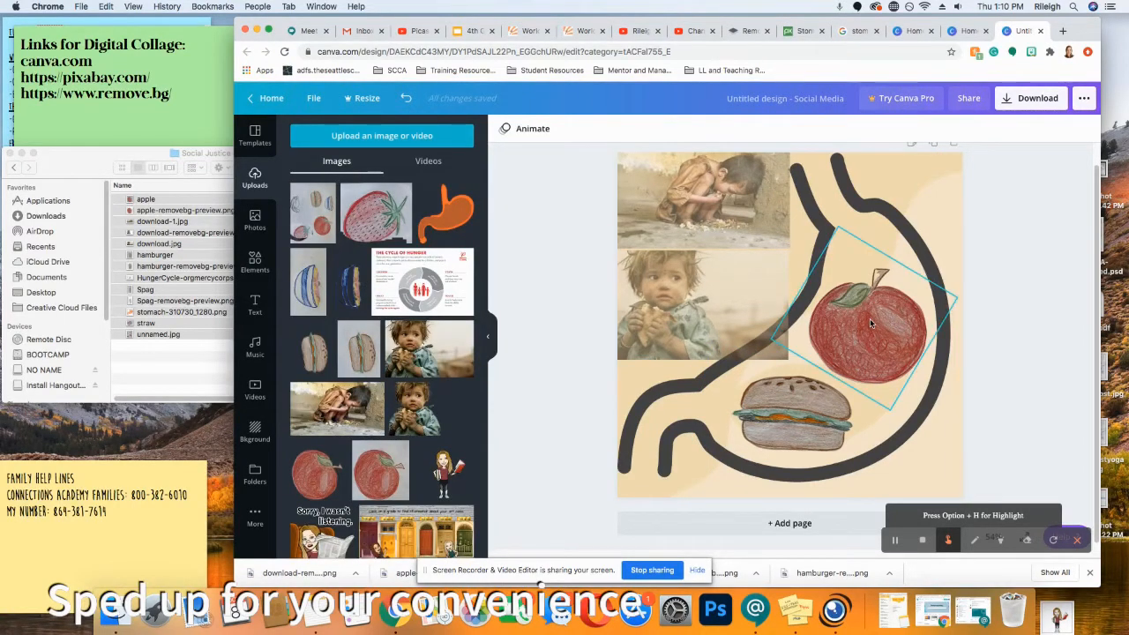
click(903, 368)
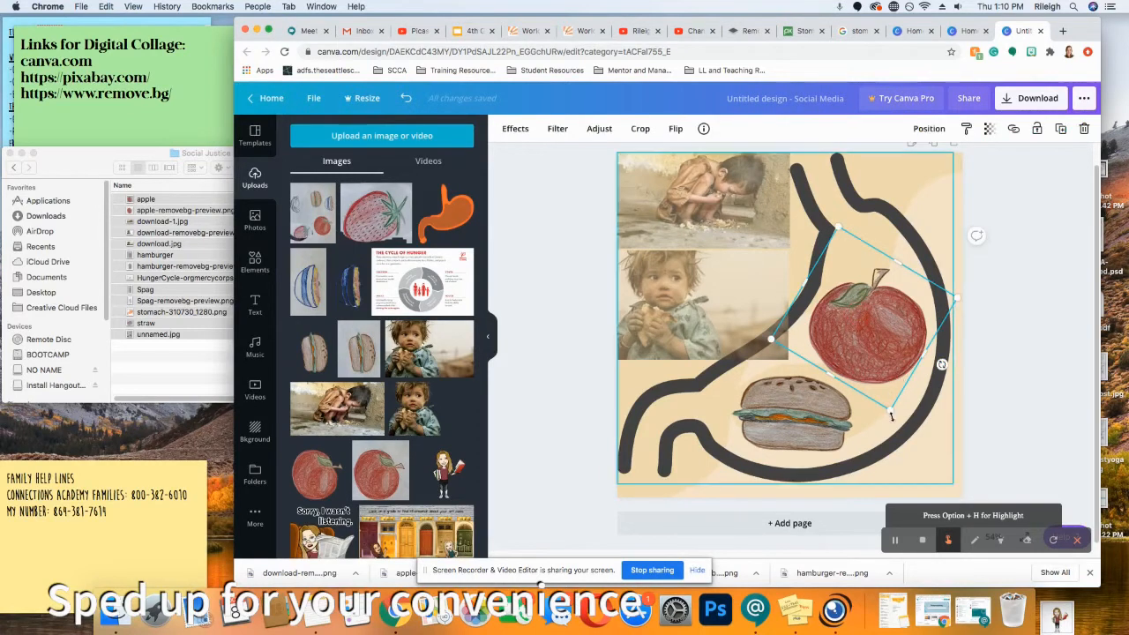
drag(890, 410, 909, 441)
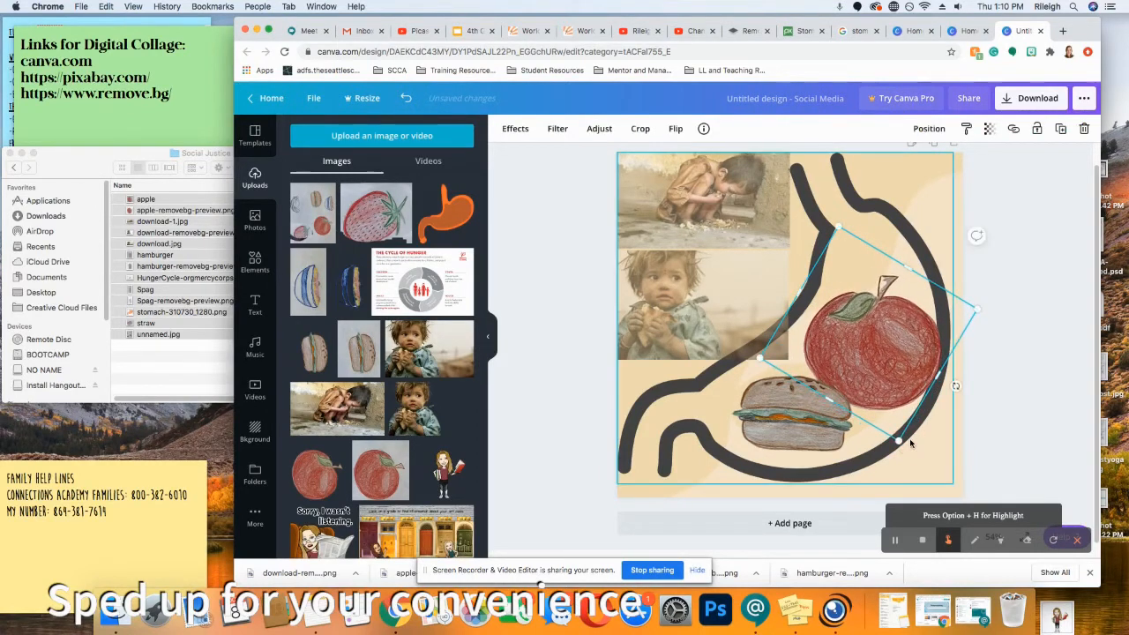
Send the apple to the back of the layer order and bring it forward two levels
click(927, 131)
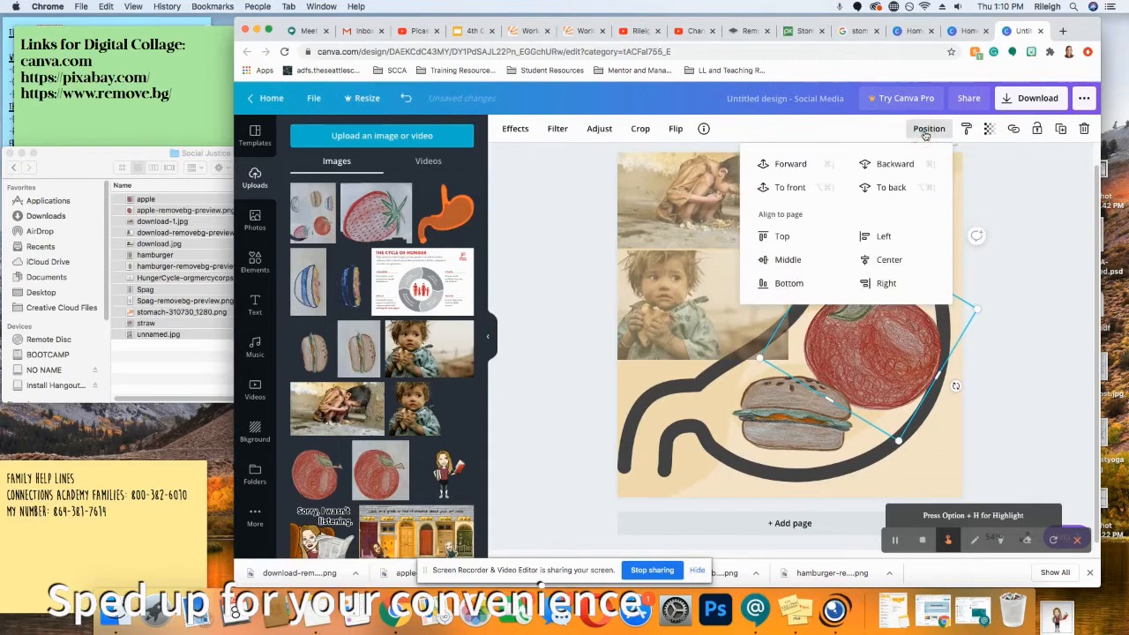
click(886, 189)
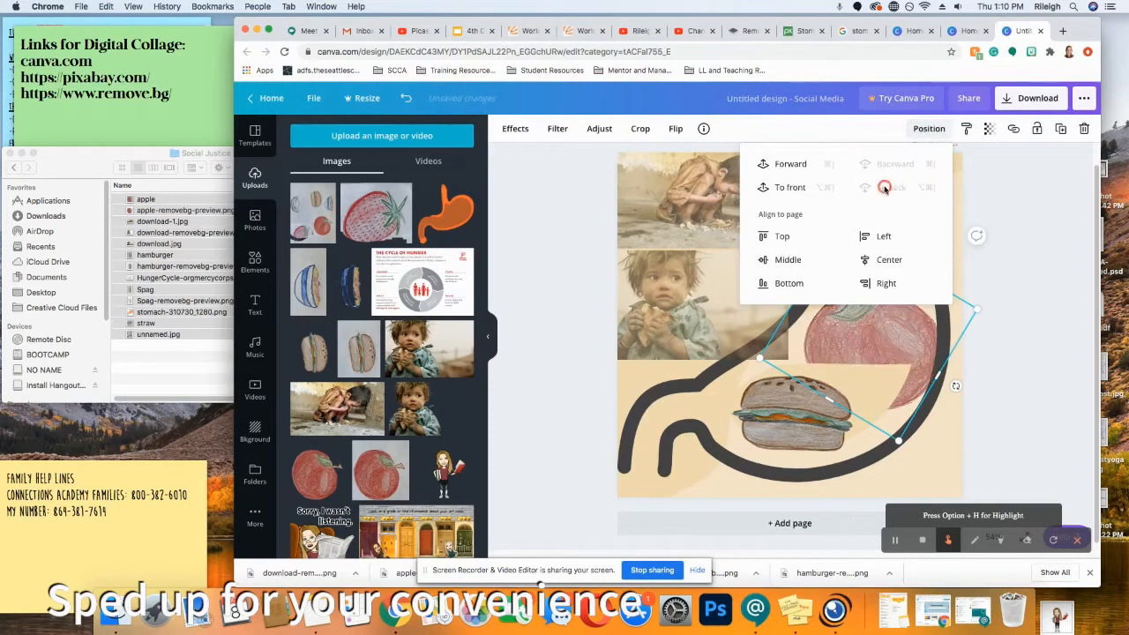
click(783, 165)
click(784, 165)
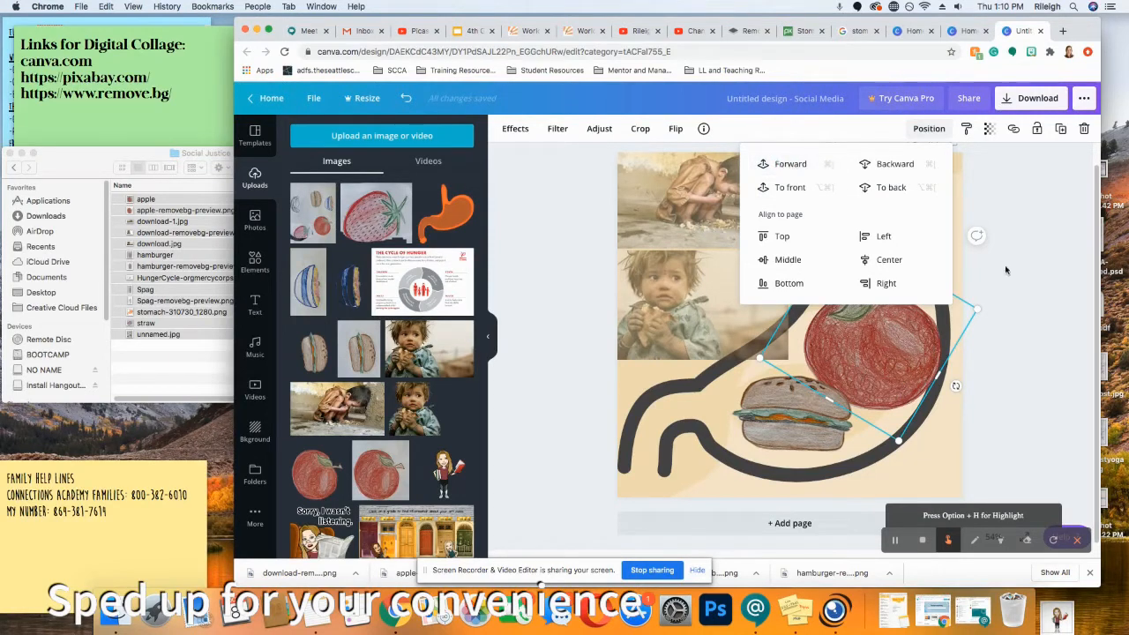
Shrink the apple inside the stomach to about 435 by 460, leaving space around it
click(1011, 199)
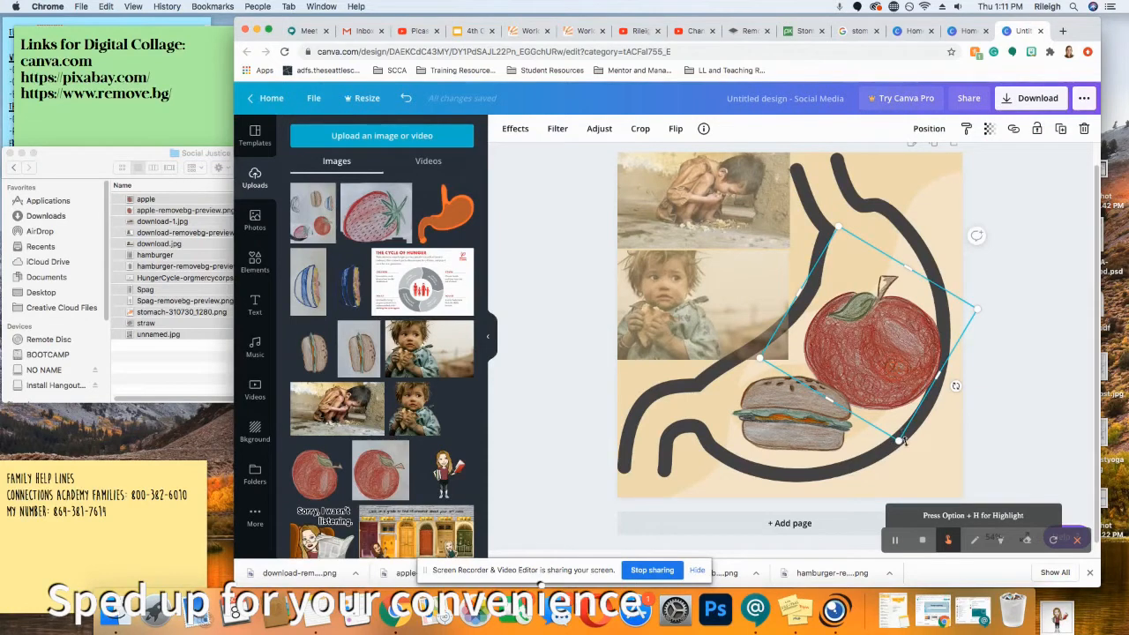
drag(903, 441, 898, 427)
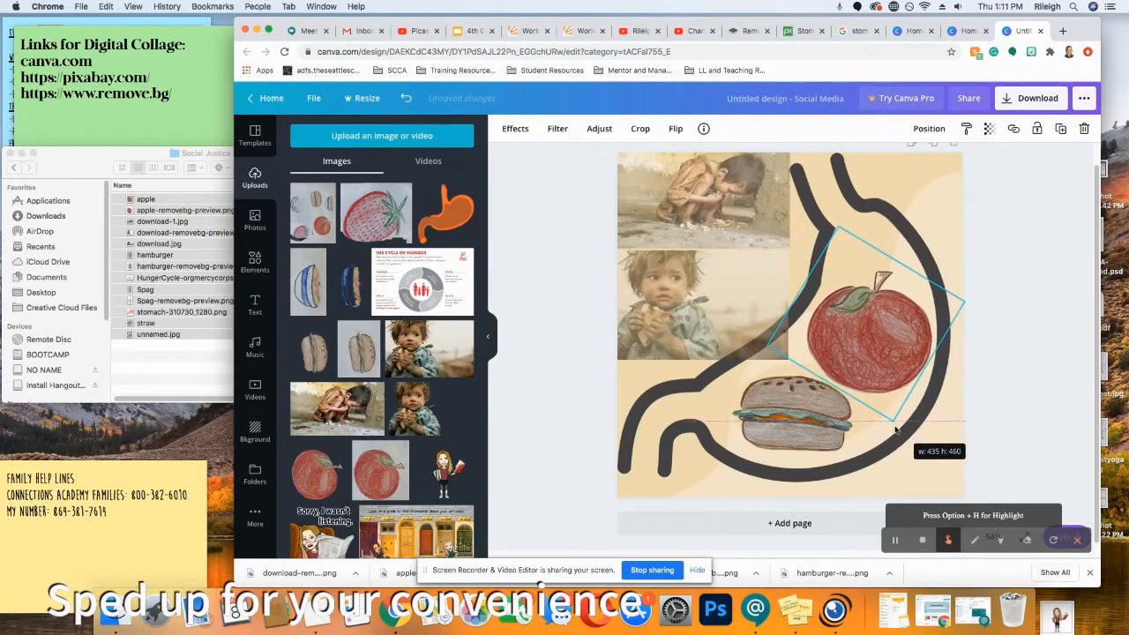
click(991, 397)
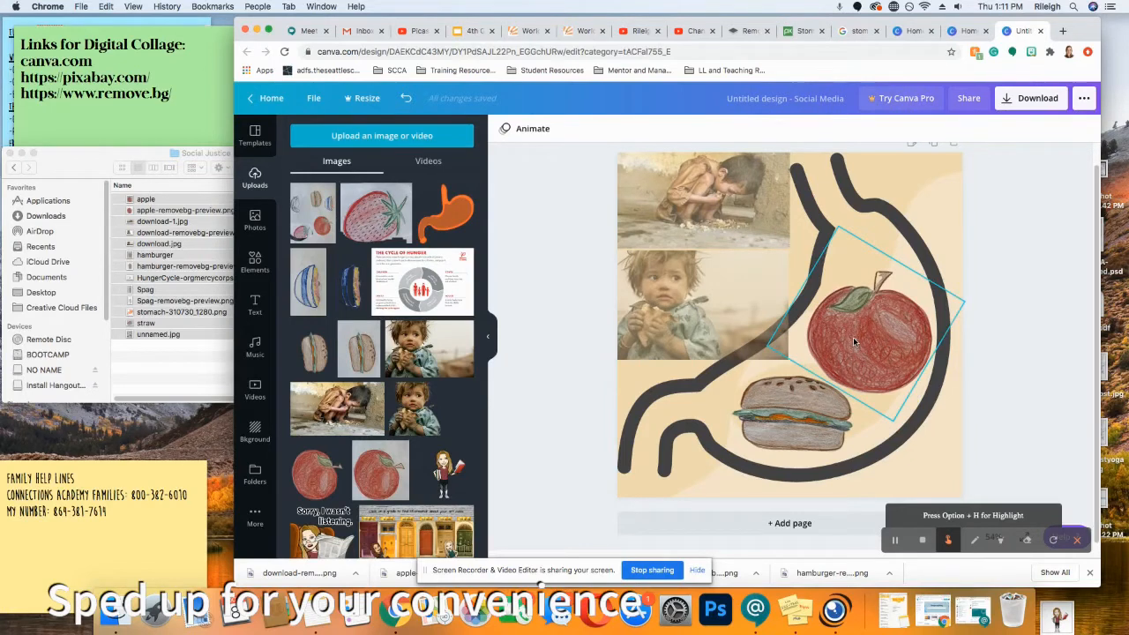
Try the Cycle of Hunger infographic over the lower part of the page and remove it
drag(418, 293, 665, 413)
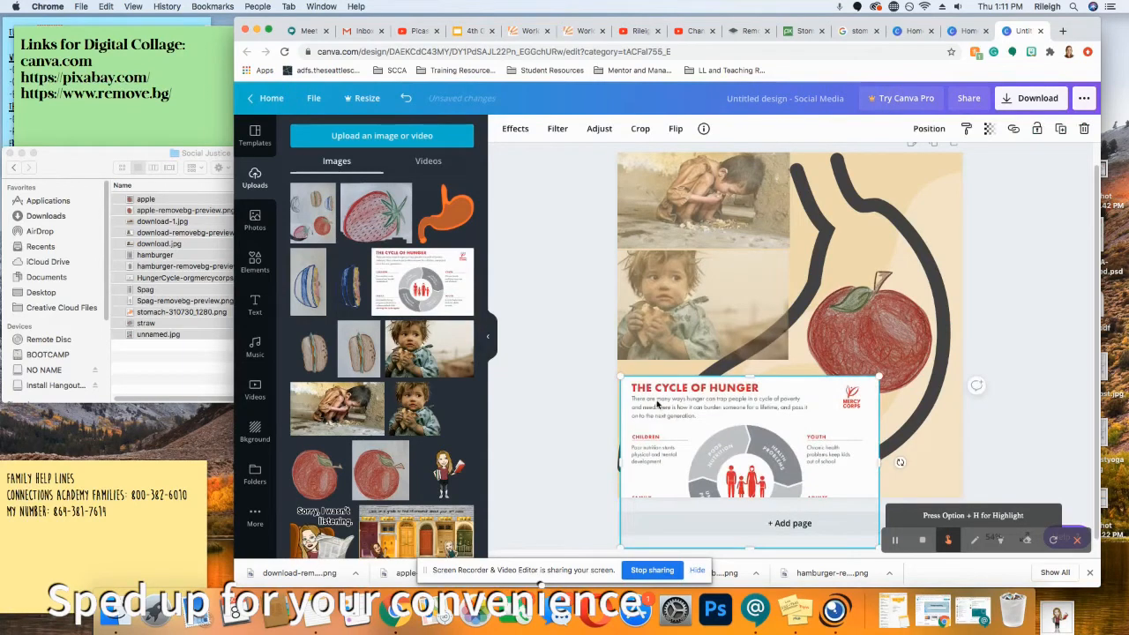
key(Delete)
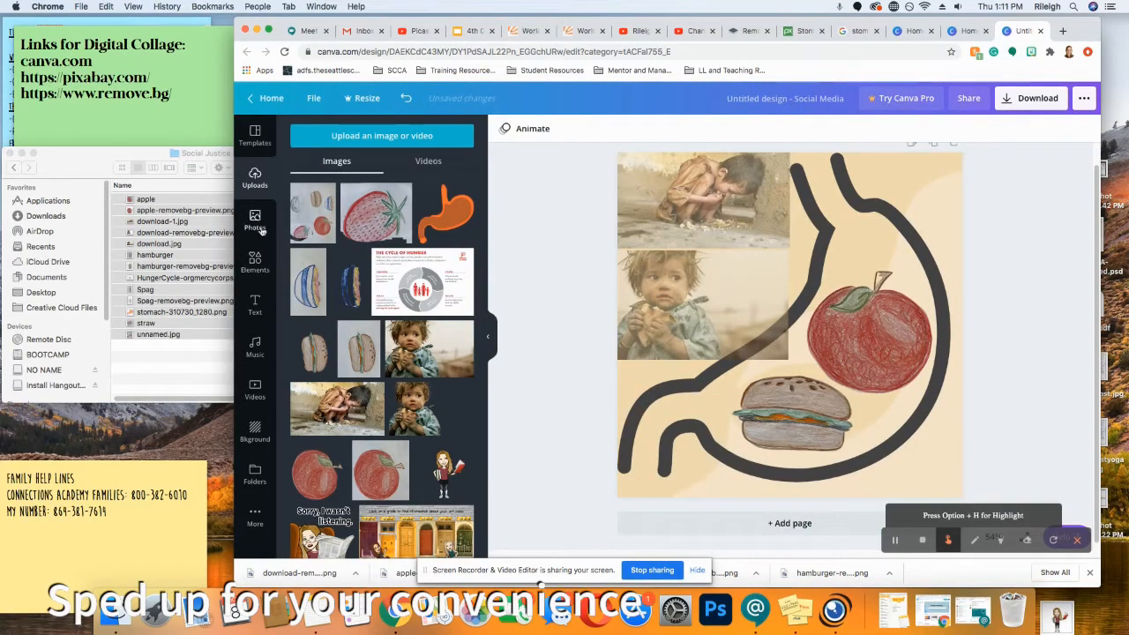
Clear the stomach search in the elements library and browse its full collection of frames
click(255, 260)
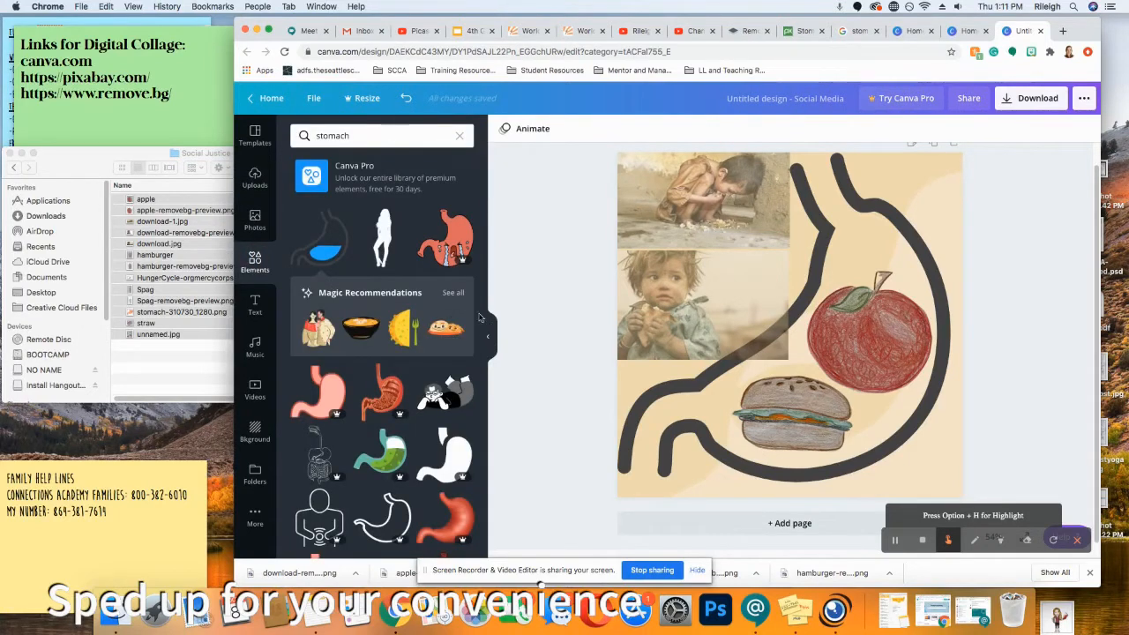
click(459, 137)
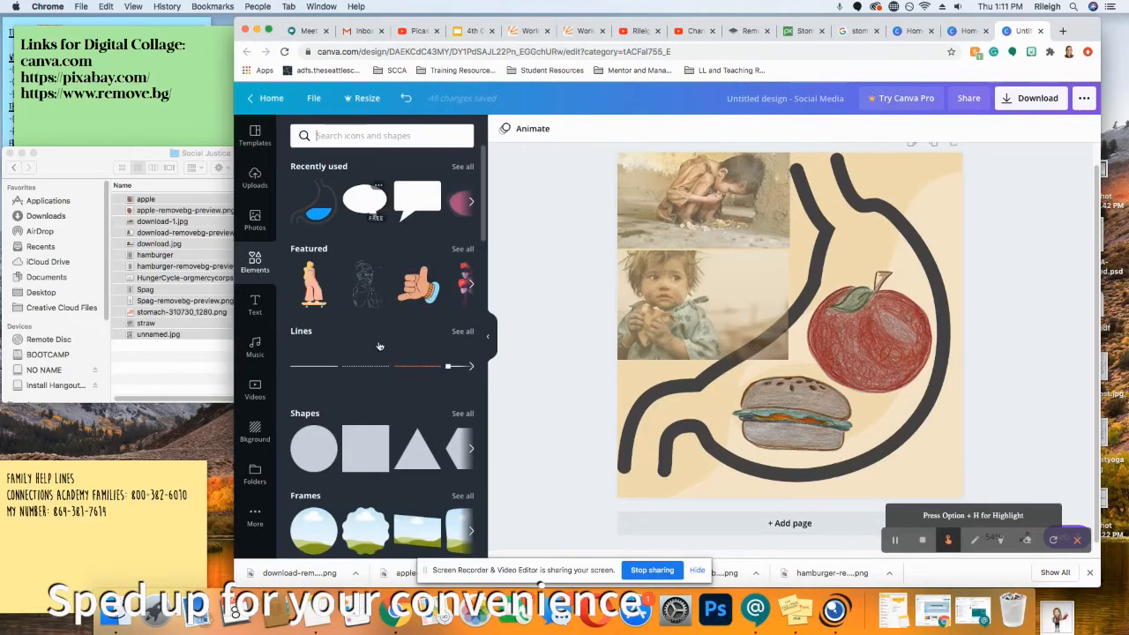
scroll(379, 346, down, 4)
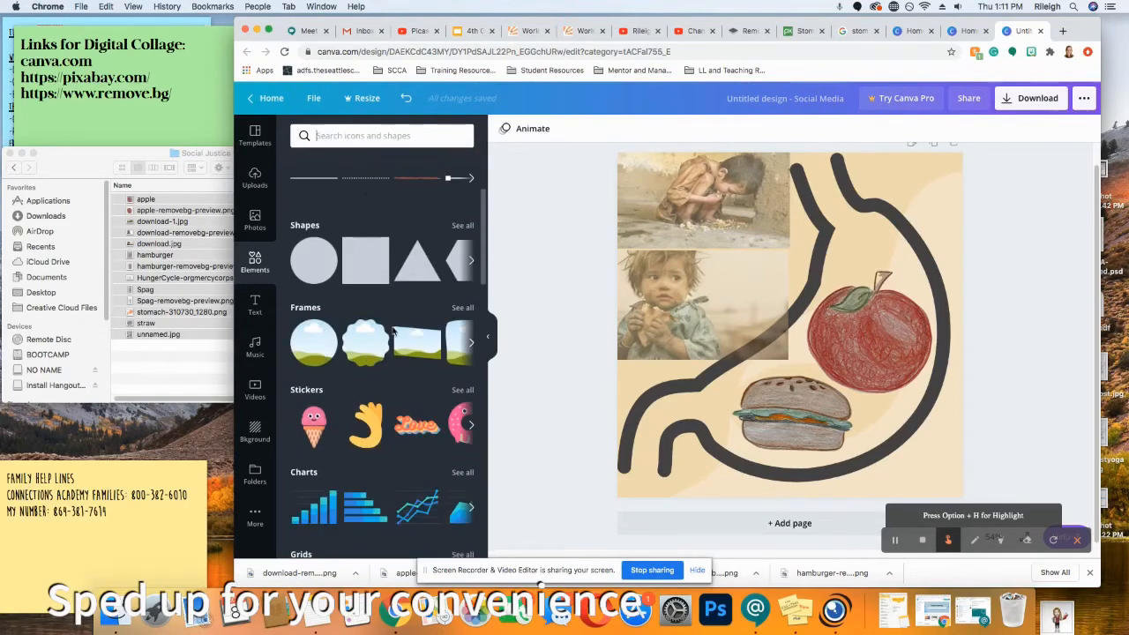
click(463, 307)
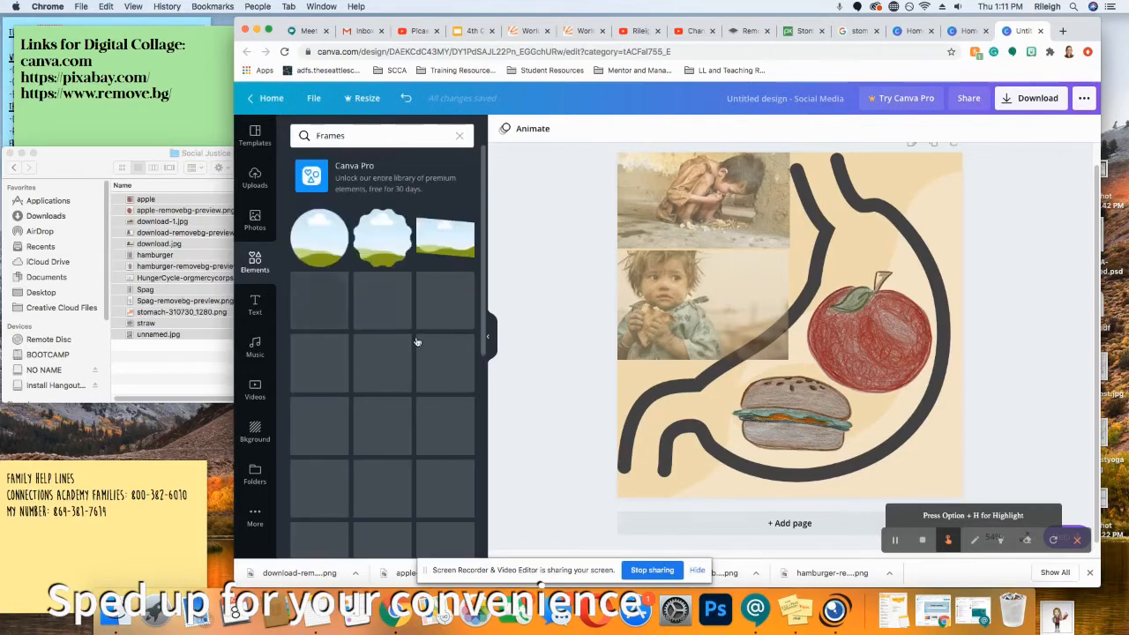
scroll(416, 342, down, 4)
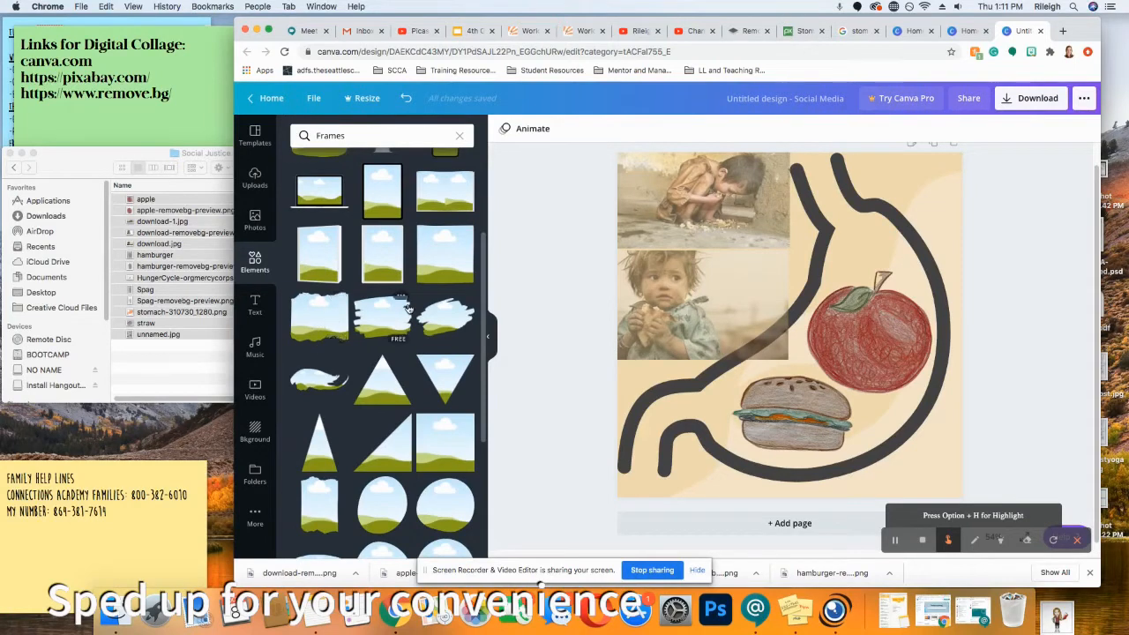
Delete both faded child photos and place a shrunken wide torn-edge frame in the page's upper-left corner
drag(714, 248, 682, 211)
click(694, 225)
key(Delete)
click(658, 297)
key(Delete)
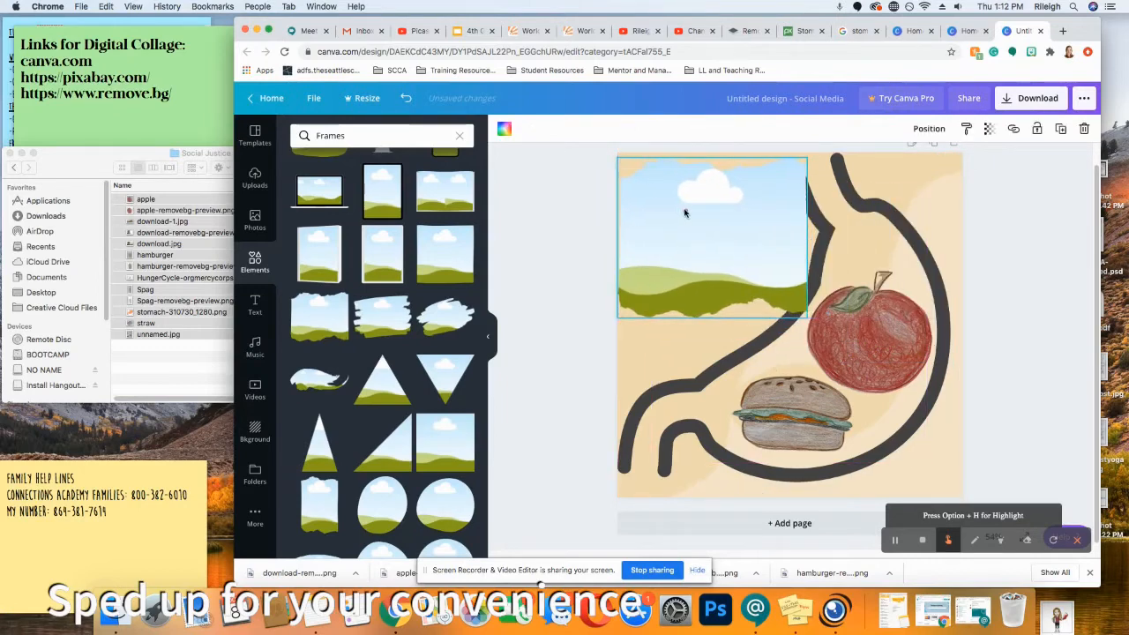
drag(811, 318, 773, 271)
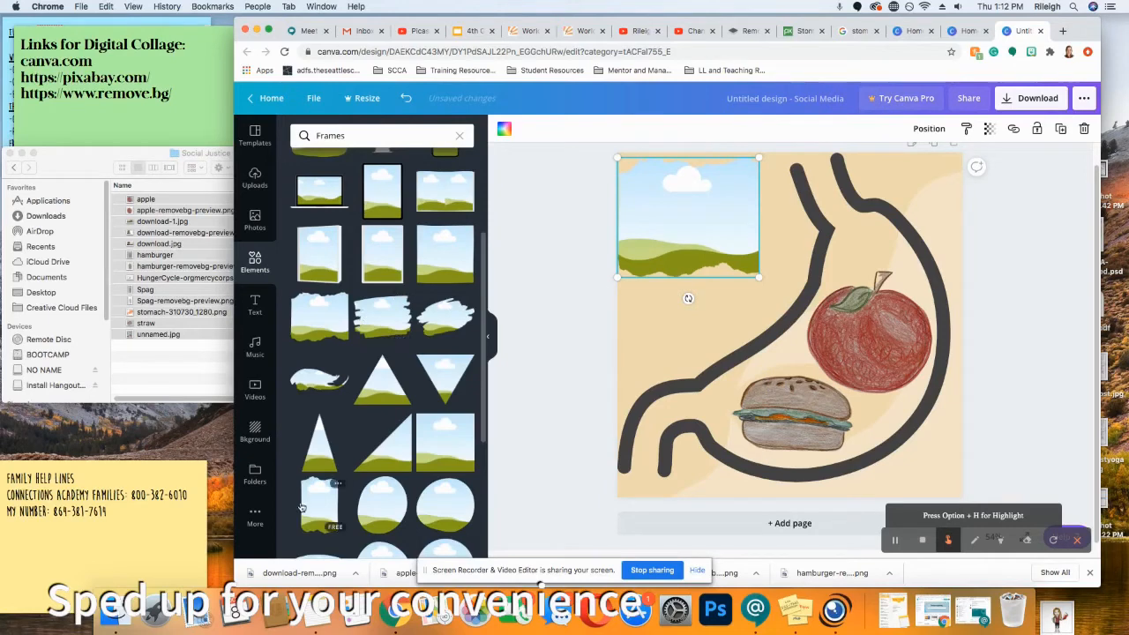
Add the tall torn-edge frame, shrink it, and fit it directly beneath the wide frame along the page's left edge
drag(319, 506, 648, 315)
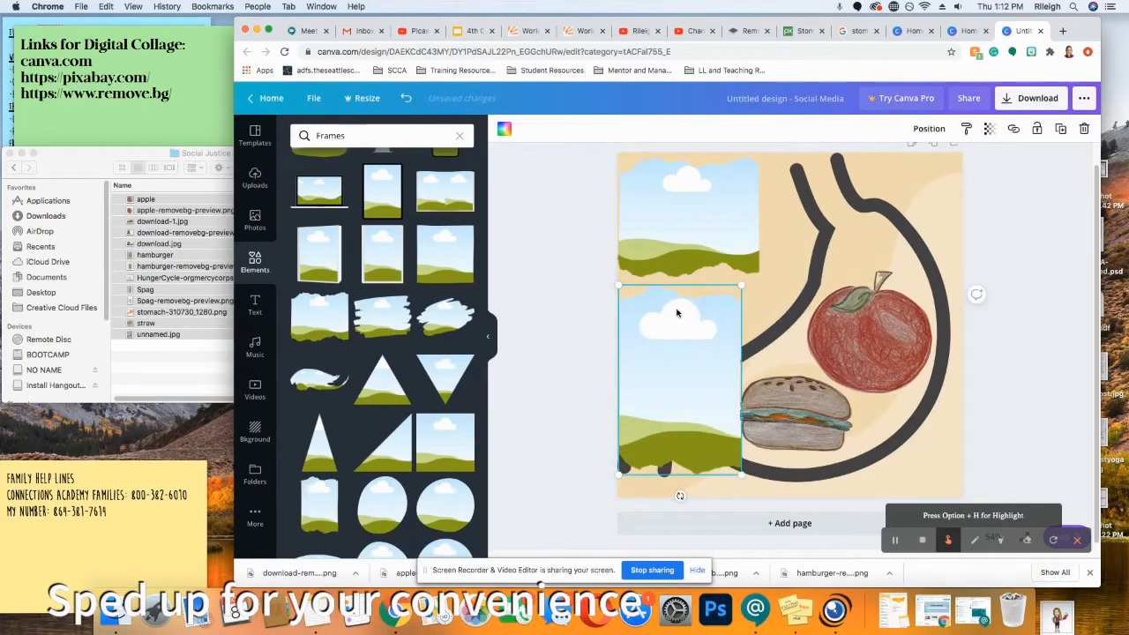
drag(741, 474, 686, 388)
click(710, 213)
drag(666, 220, 666, 214)
drag(646, 333, 643, 322)
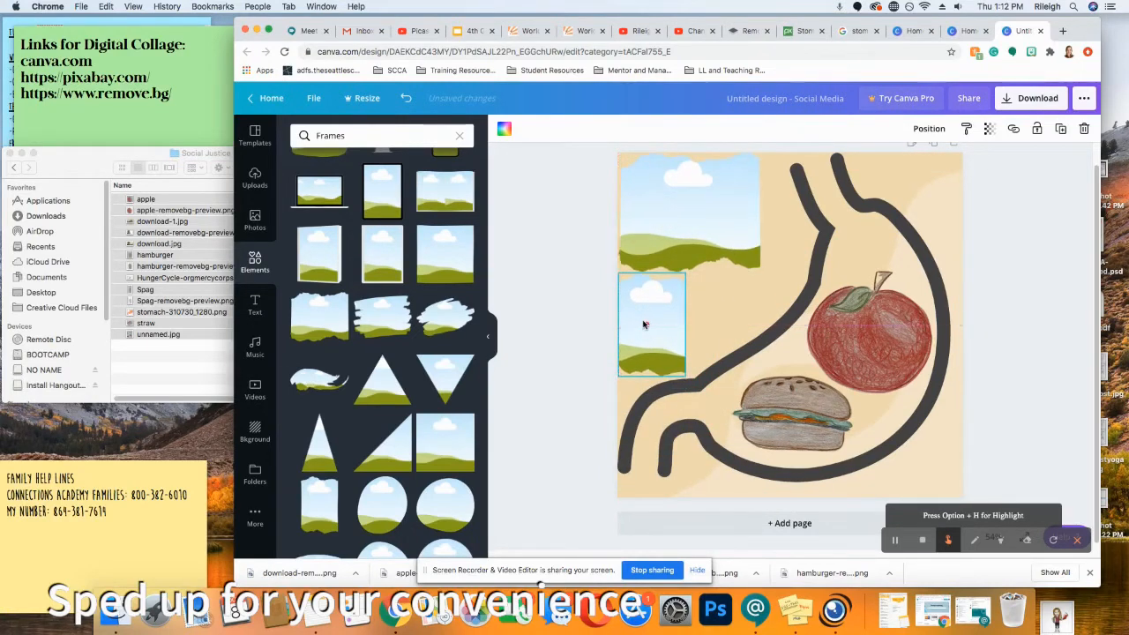
Add the horizontal brush-stroke frame, shrink it, and place it beside the tall frame, below the wide one
click(752, 321)
scroll(476, 355, down, 4)
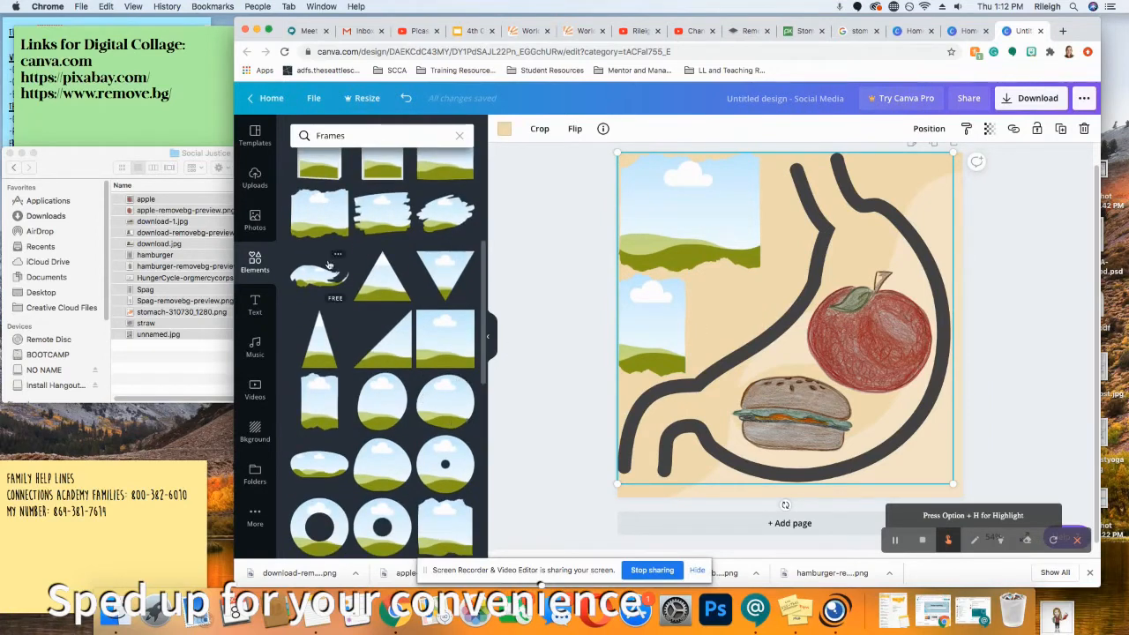
scroll(388, 282, up, 1)
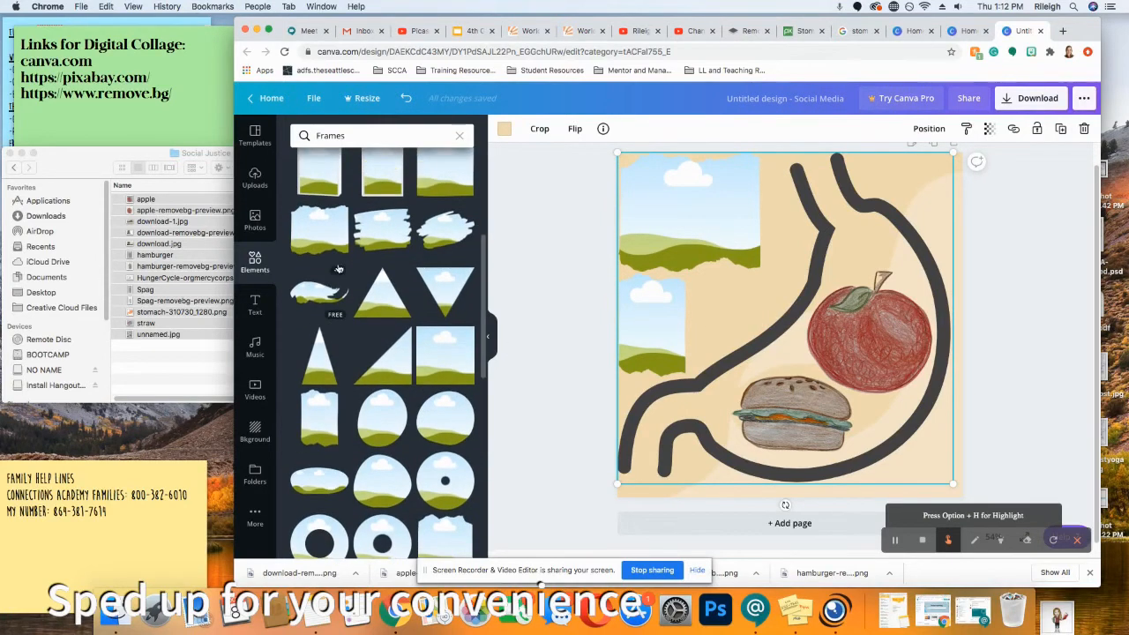
click(381, 234)
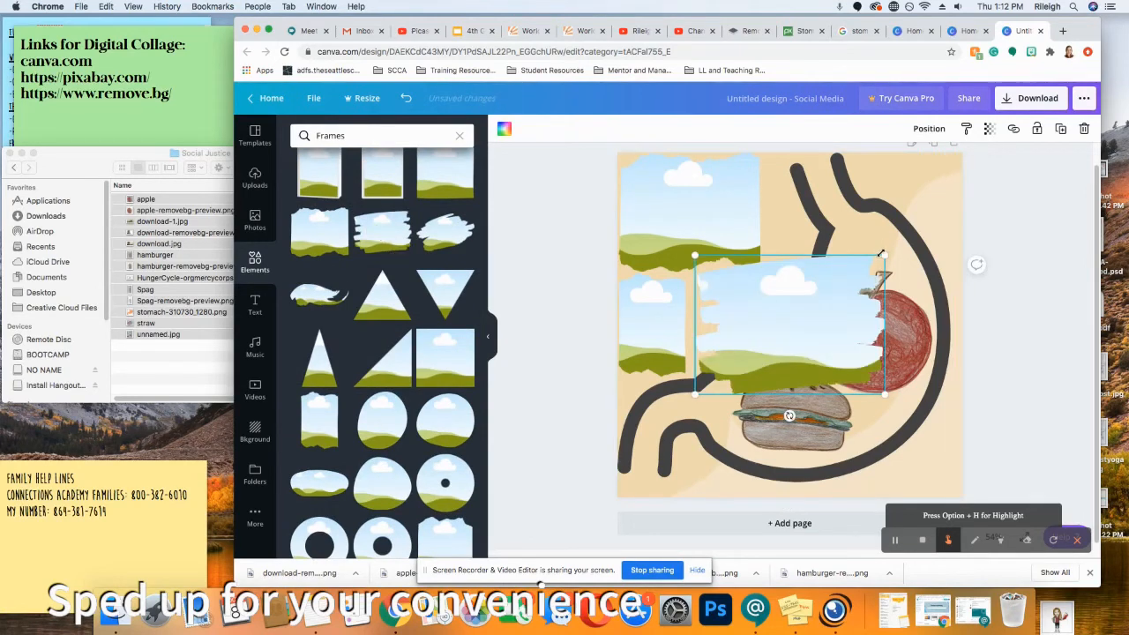
drag(878, 262, 808, 312)
drag(761, 346, 756, 310)
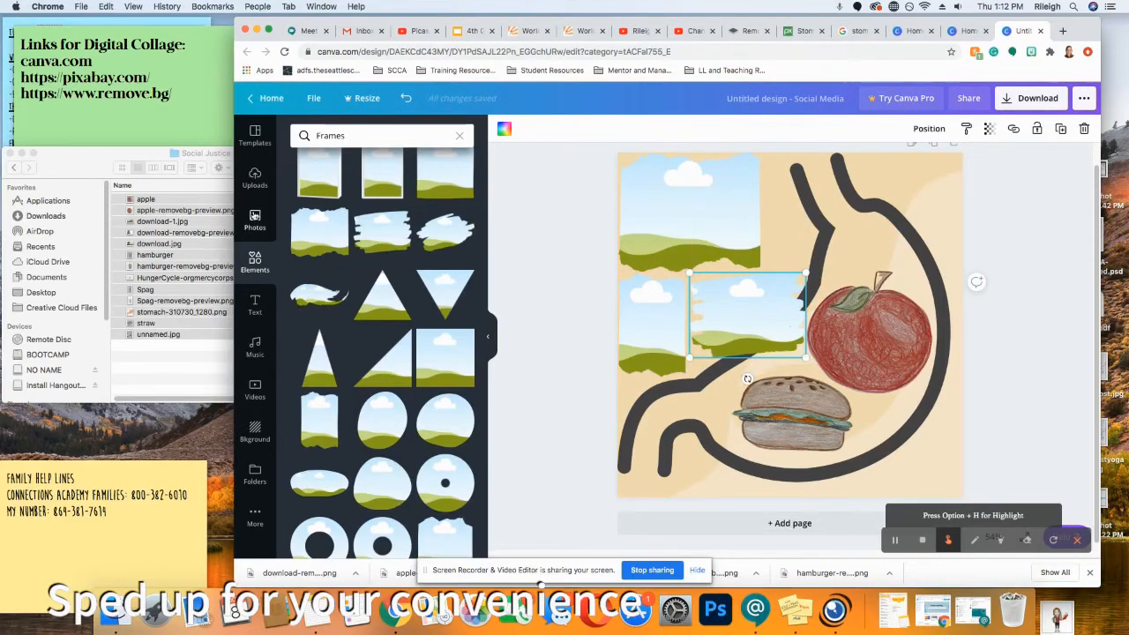
Try the uploaded Cycle of Hunger infographic in the wide torn-edge frame and check its crop
click(255, 219)
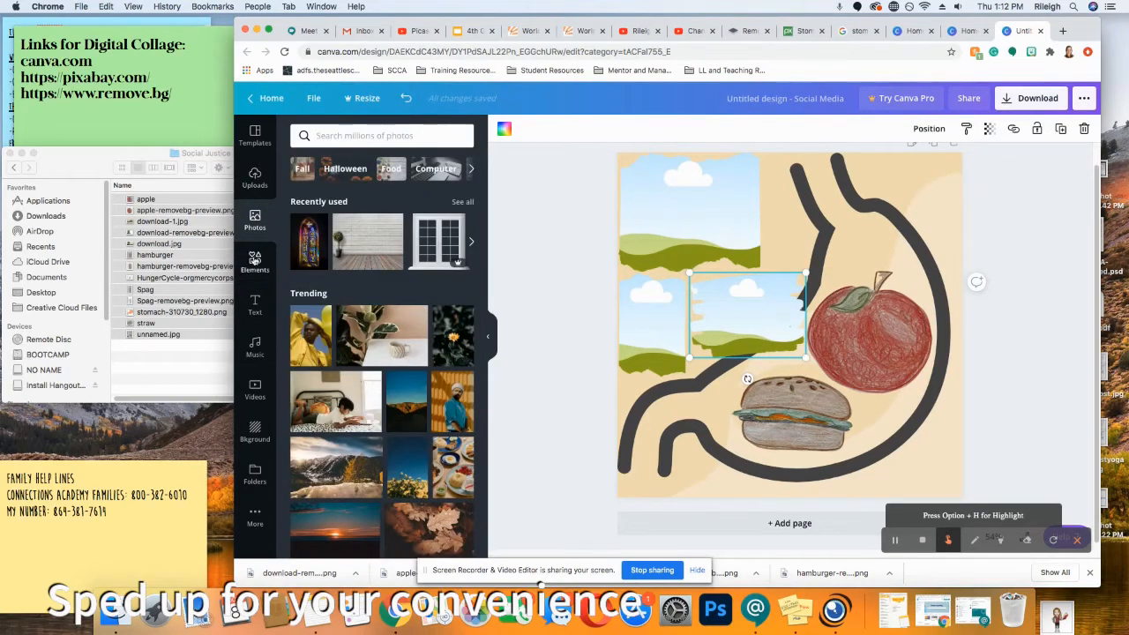
click(254, 176)
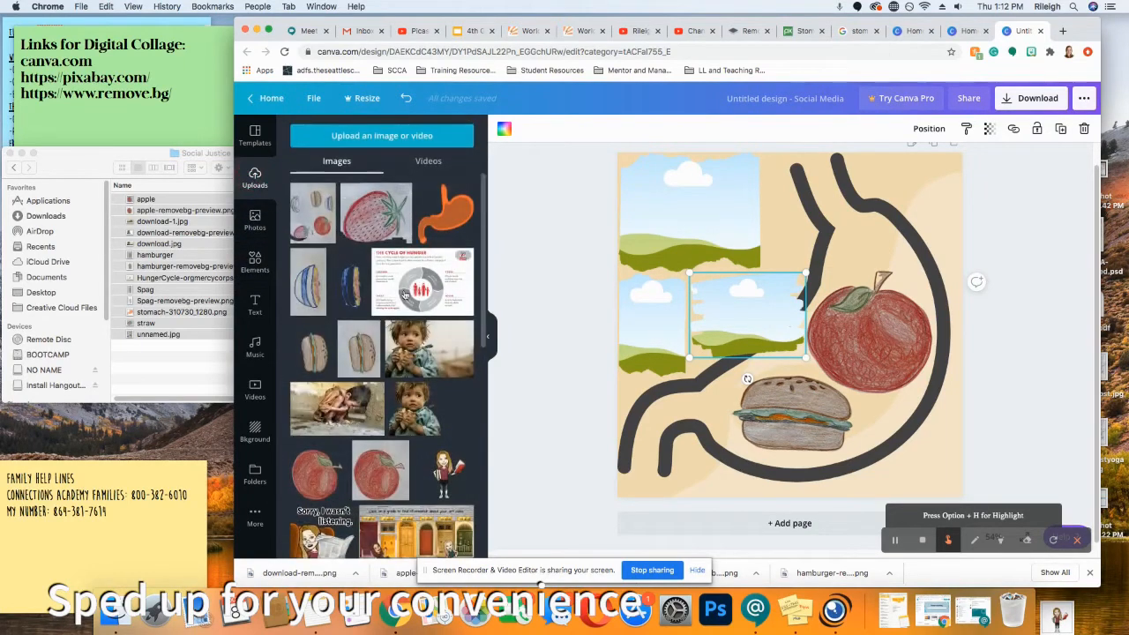
drag(420, 310, 723, 228)
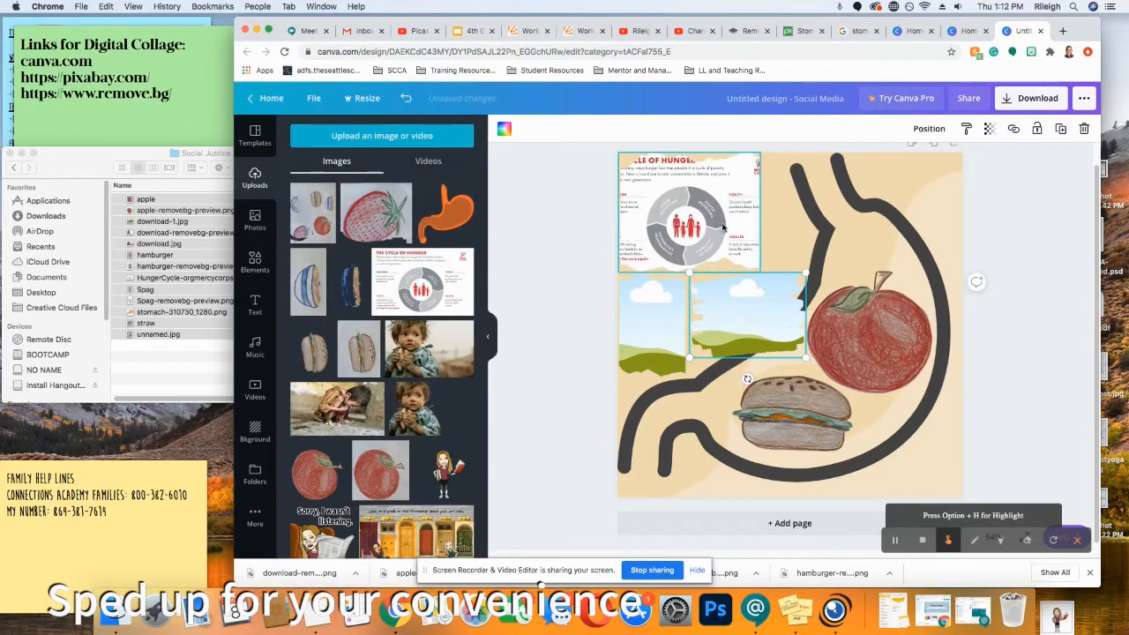
double_click(731, 224)
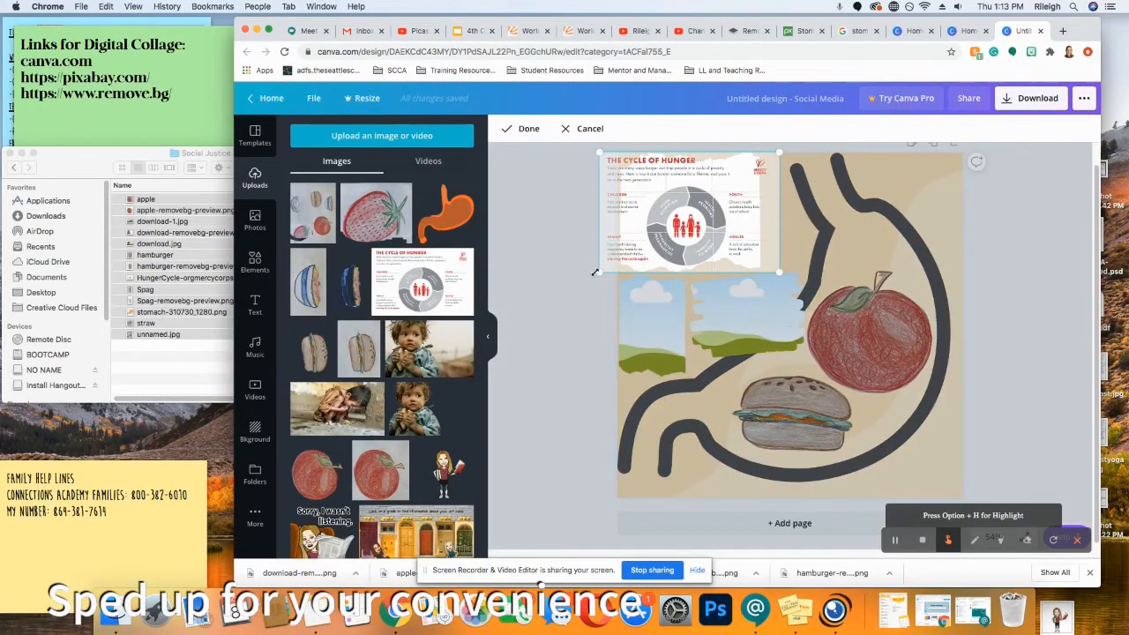
click(530, 130)
Try enlarging the wide frame to show more of the infographic, undo the resize, and remove the infographic
drag(761, 267, 780, 288)
double_click(703, 239)
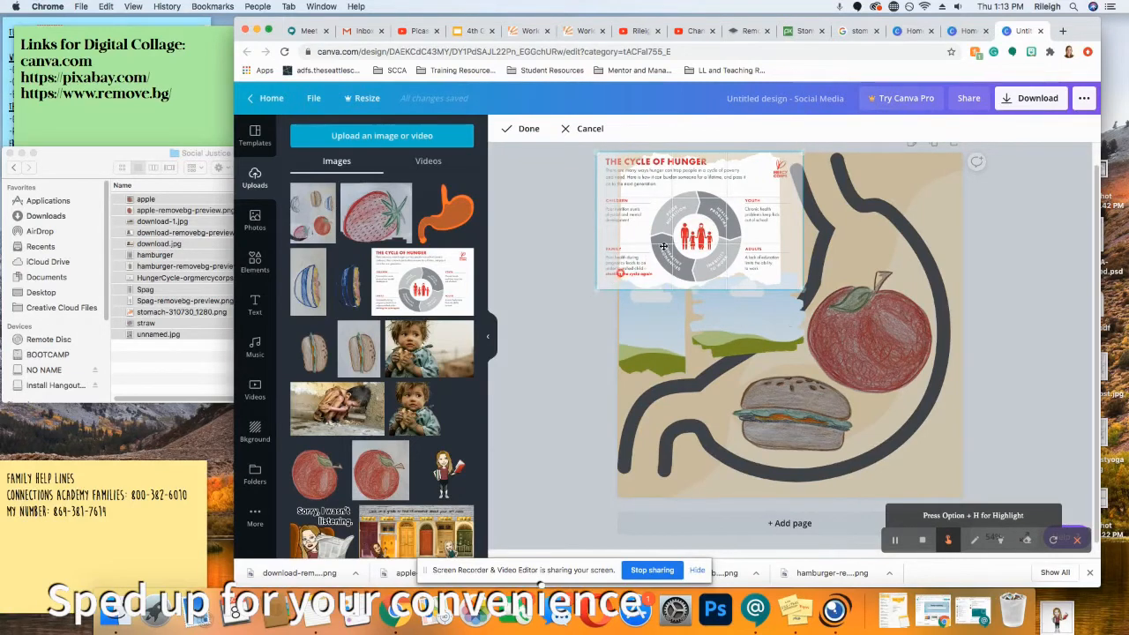
click(525, 129)
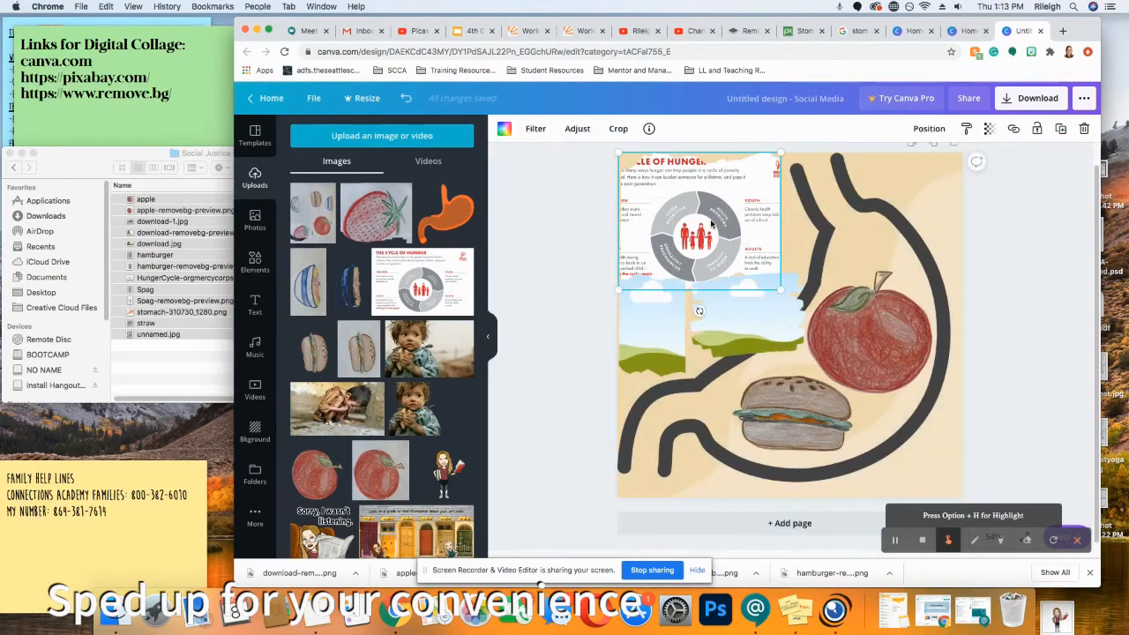
key(super+z)
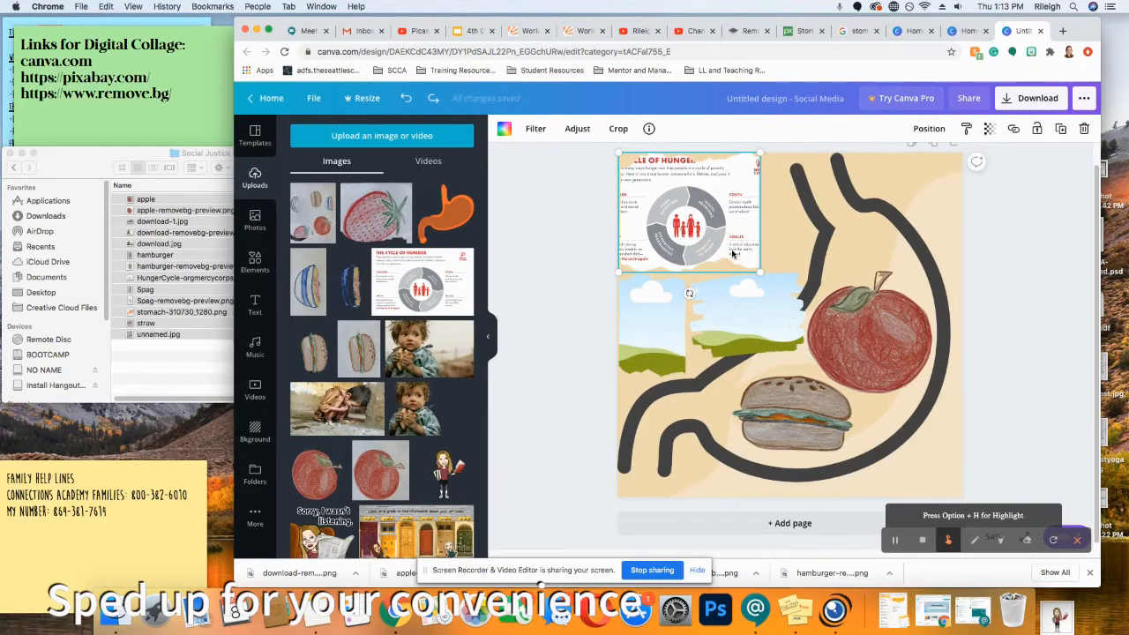
key(Delete)
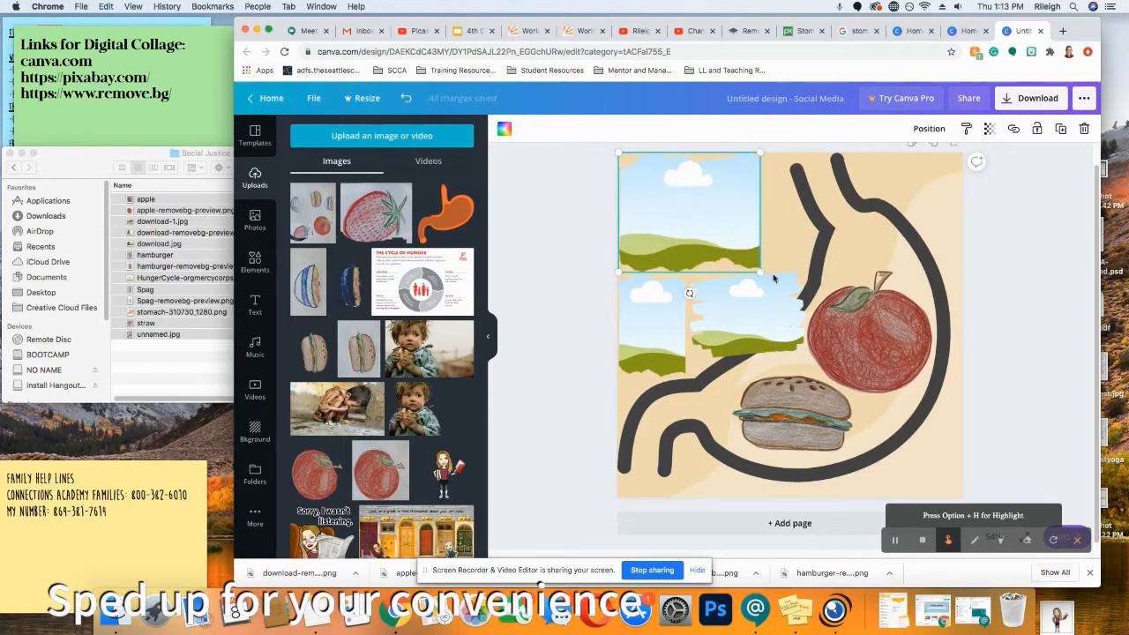
Enlarge the empty wide frame slightly, place the Cycle of Hunger infographic in it again, and check its crop
mouse_move(774, 279)
mouse_down()
mouse_move(796, 291)
mouse_move(786, 281)
mouse_up()
drag(423, 291, 667, 232)
double_click(670, 231)
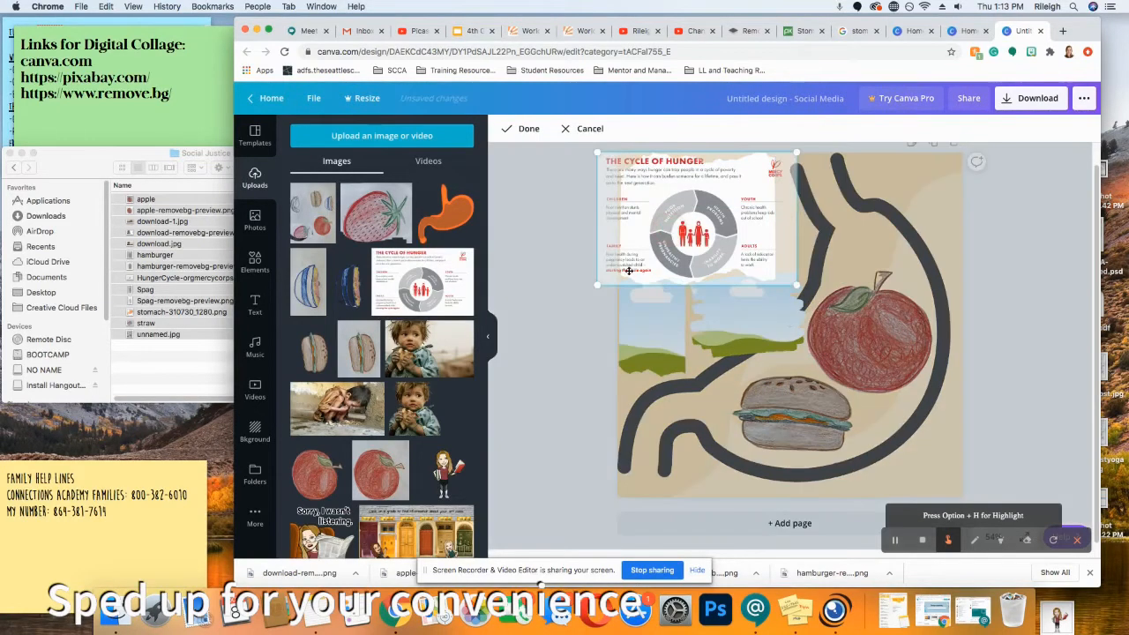
key(Return)
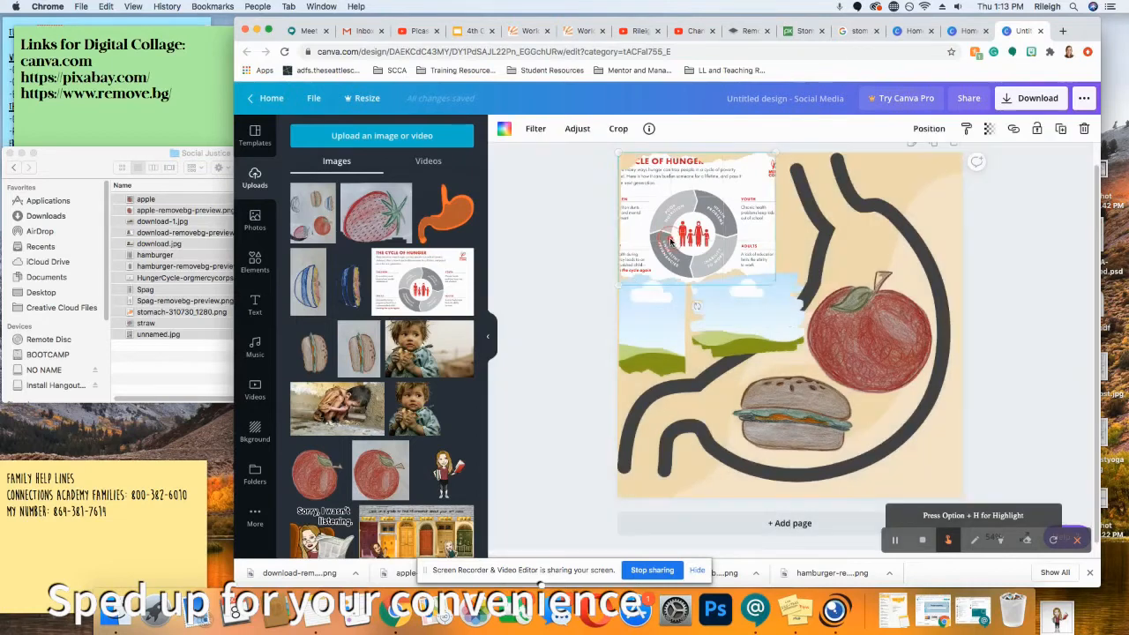
Try shifting the infographic to the right within the wide frame's crop and clear it from the frame
double_click(691, 218)
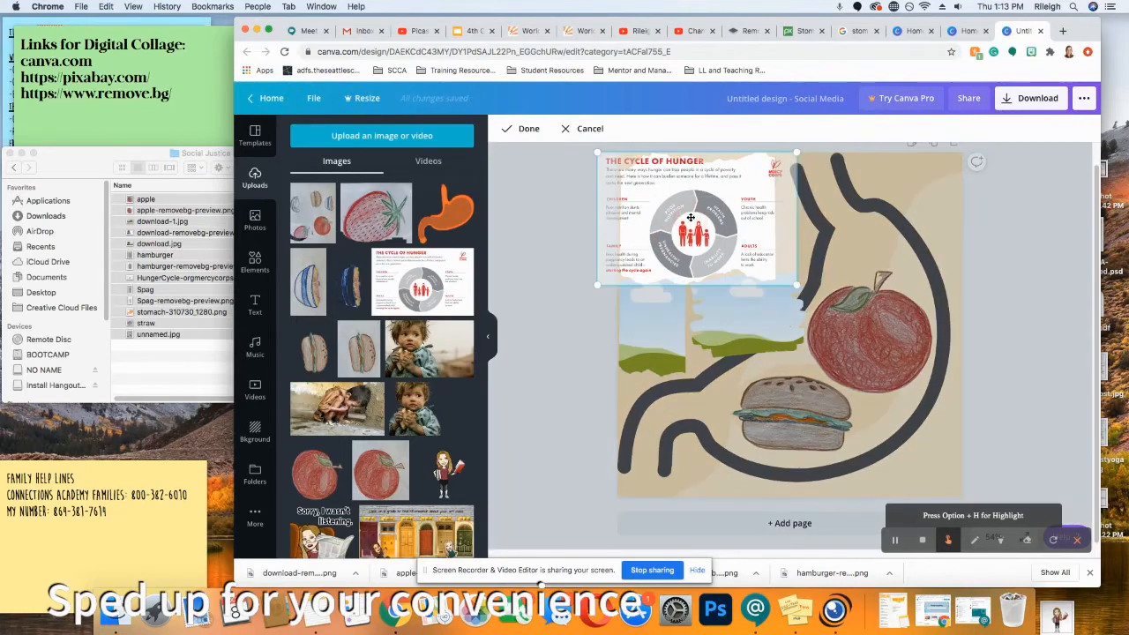
drag(691, 218, 712, 218)
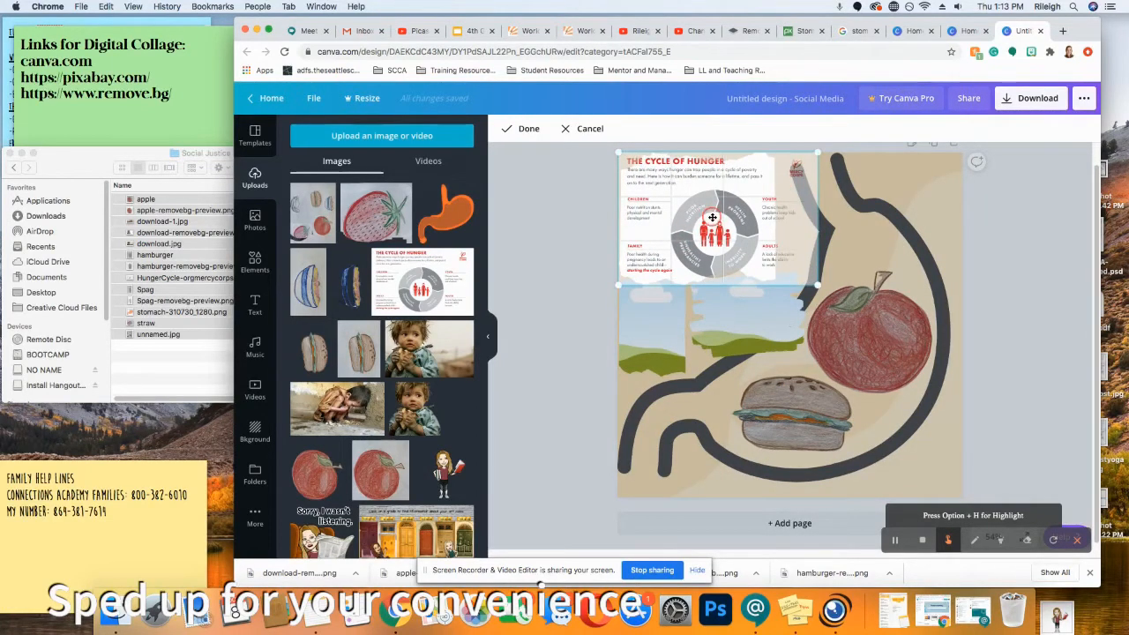
key(Return)
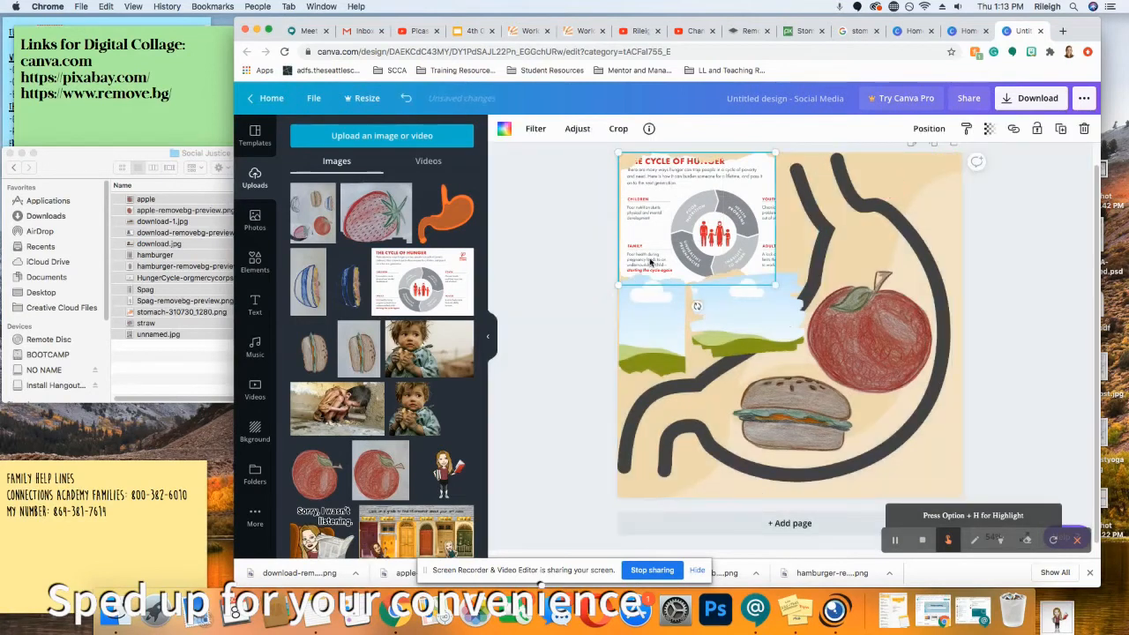
key(Delete)
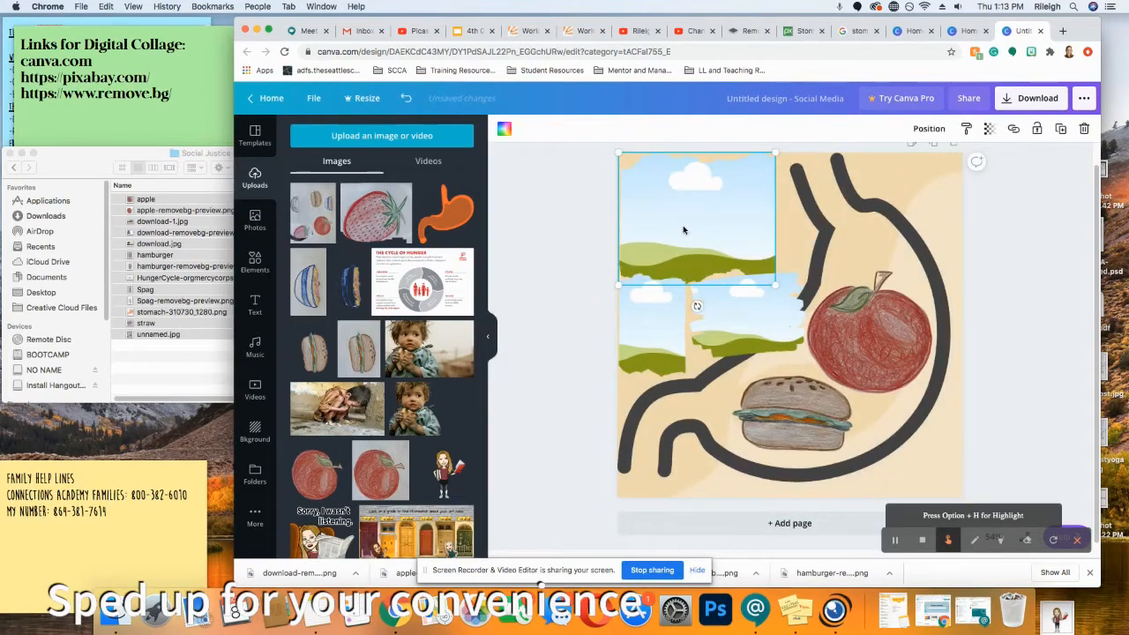
Shrink the wide torn-edge frame to about 430 wide so it clears the two frames below
click(684, 227)
drag(774, 284, 754, 266)
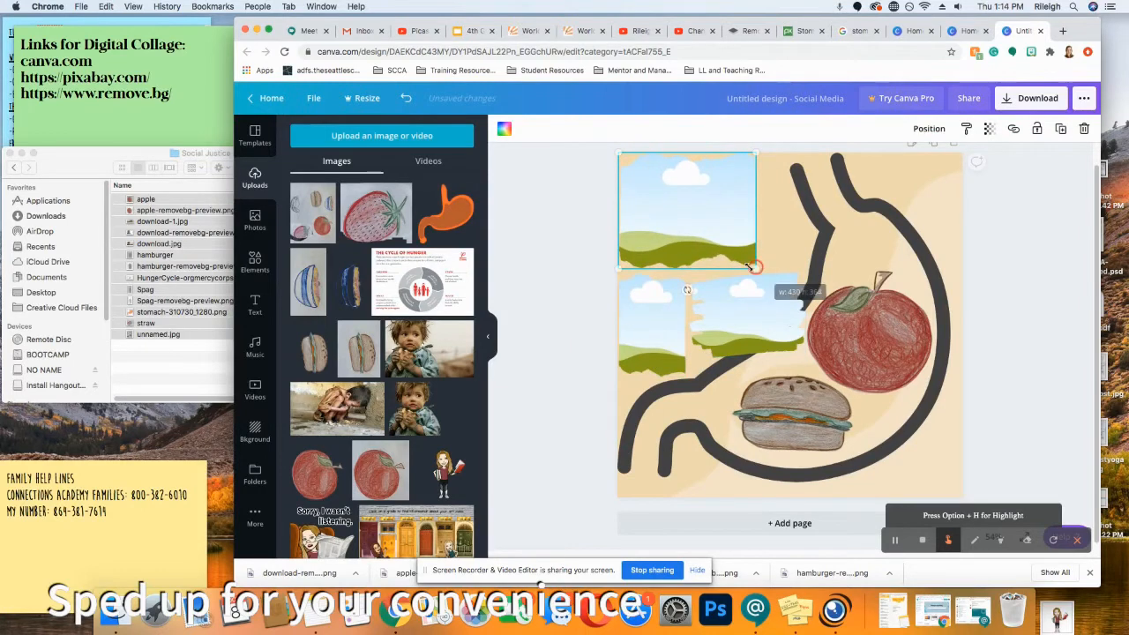
Try the Cycle of Hunger infographic in the narrow lower-left frame, check its crop, and undo the placement
drag(423, 280, 644, 317)
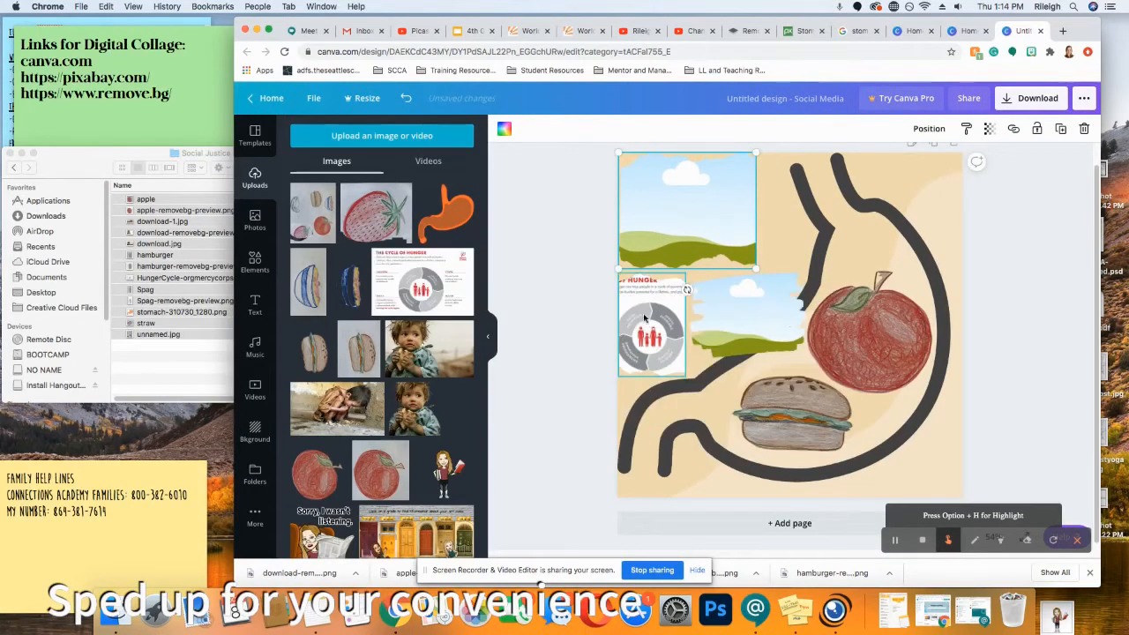
double_click(651, 316)
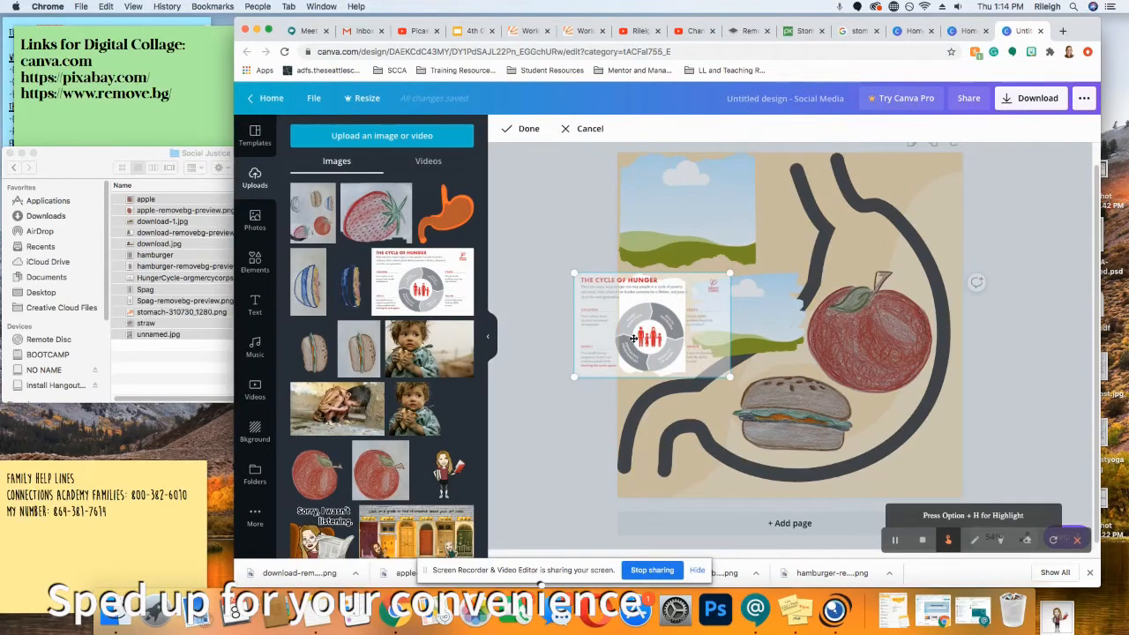
key(super+z)
Try rotating and enlarging the narrow frame to fit the Cycle of Hunger infographic, then undo the placement, resizing and rotation
drag(651, 398, 580, 325)
drag(703, 356, 789, 413)
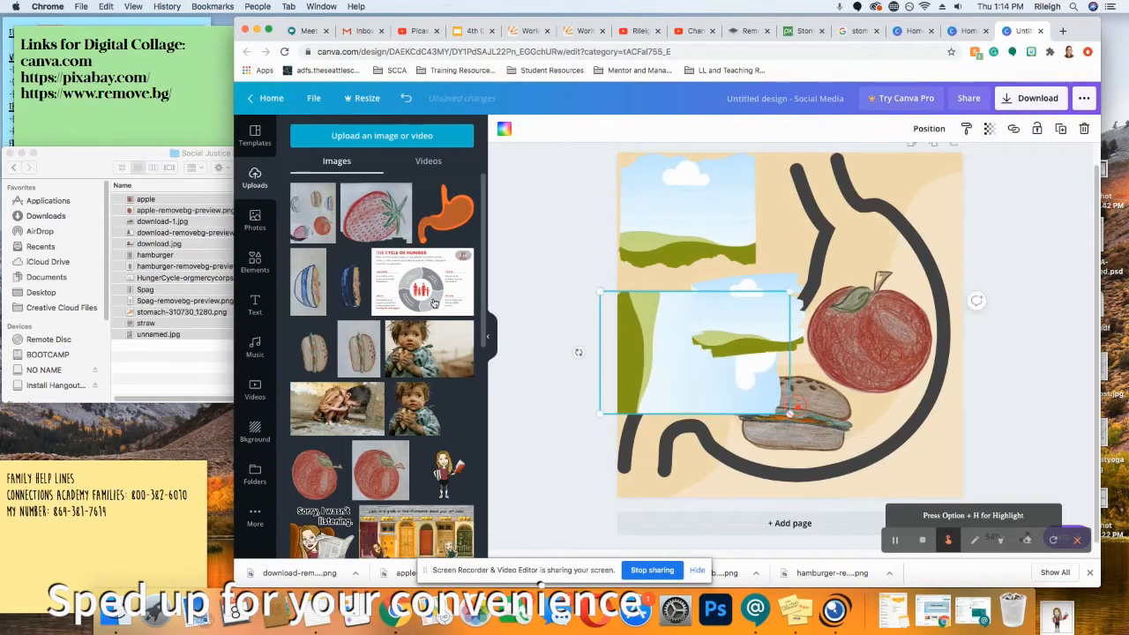
drag(422, 282, 695, 382)
double_click(695, 382)
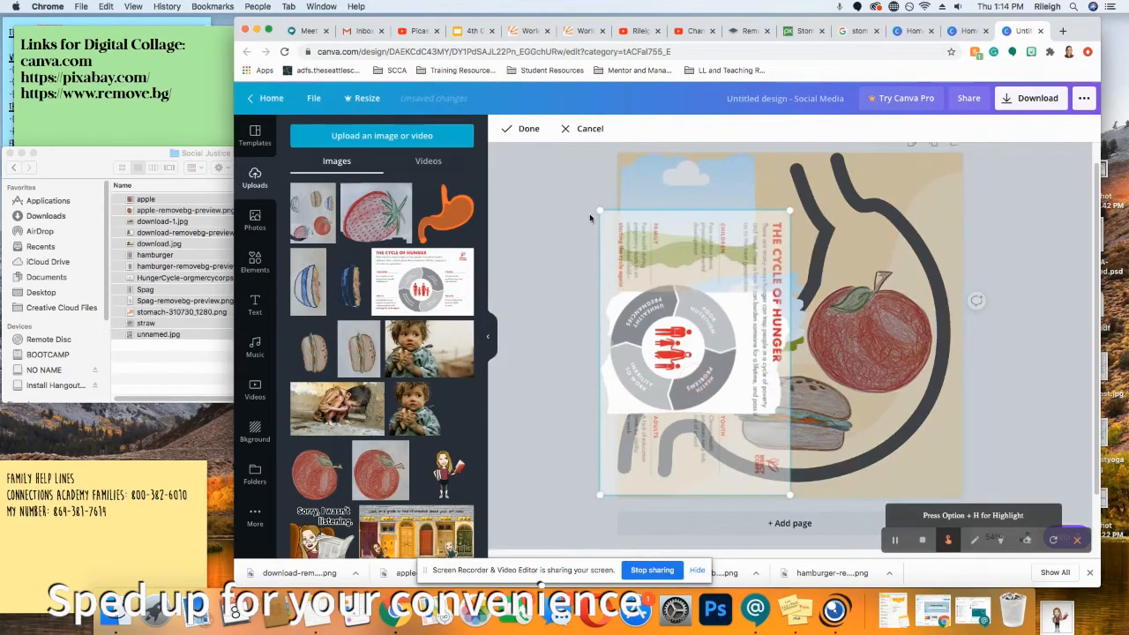
click(569, 399)
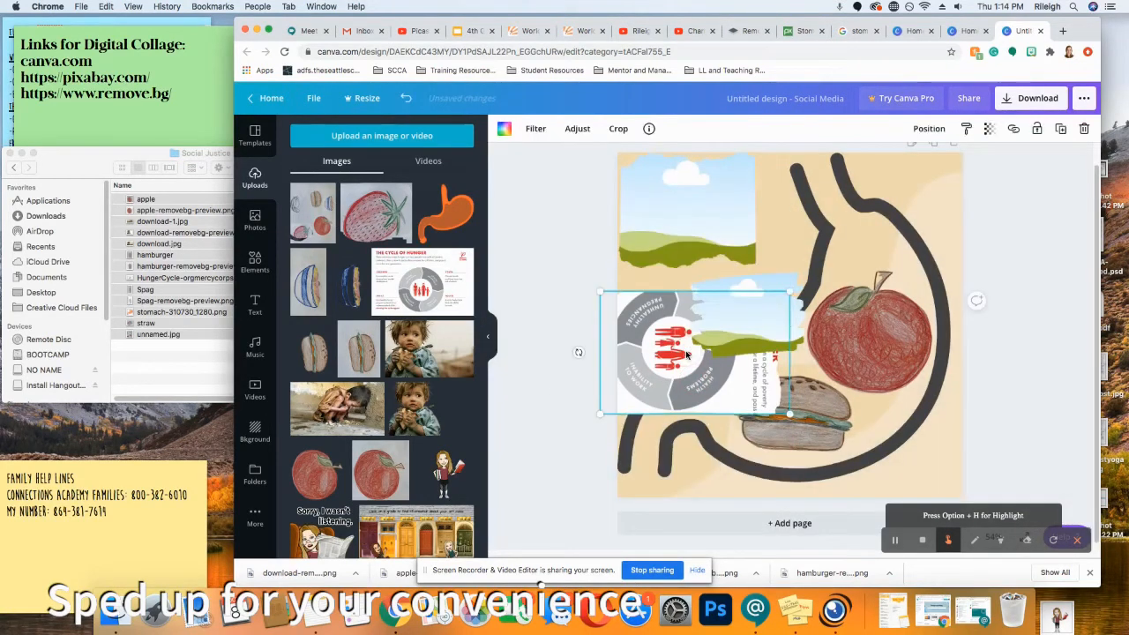
drag(579, 352, 710, 436)
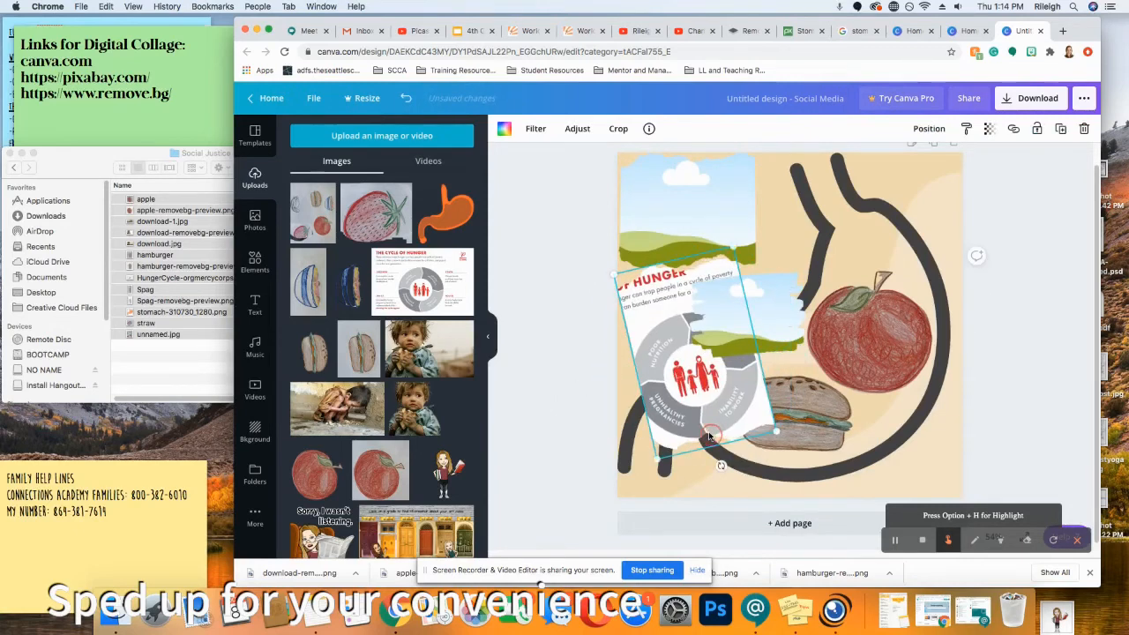
key(super+z)
key(super+z)
key(super+z)
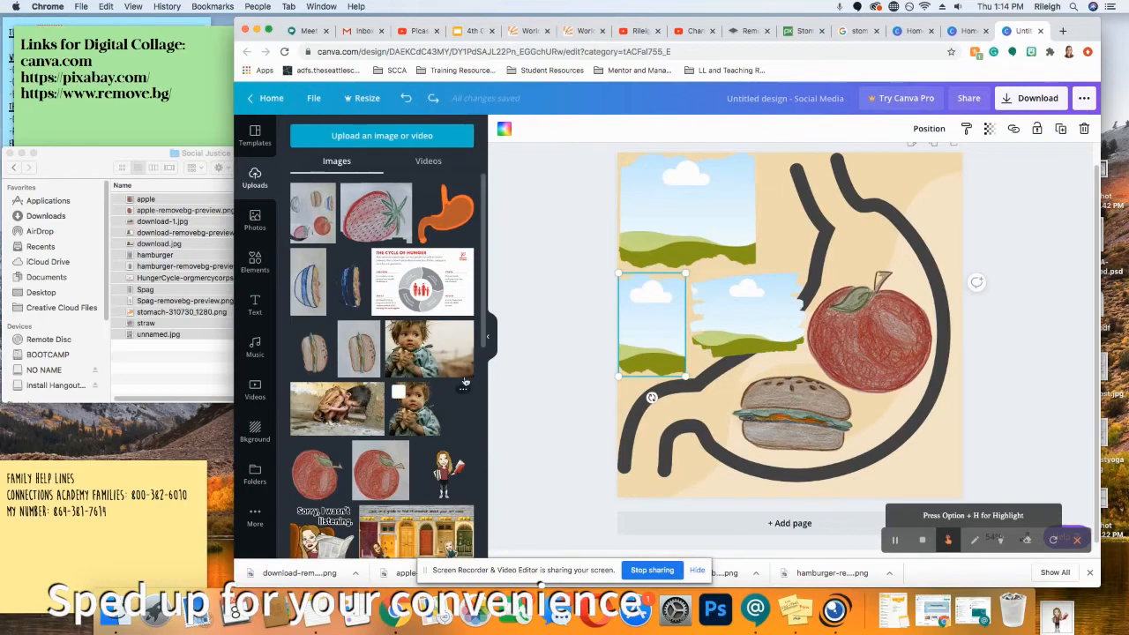
Try the Cycle of Hunger infographic in the brush-stroke frame beside the apple and check how it is cropped
drag(415, 283, 730, 318)
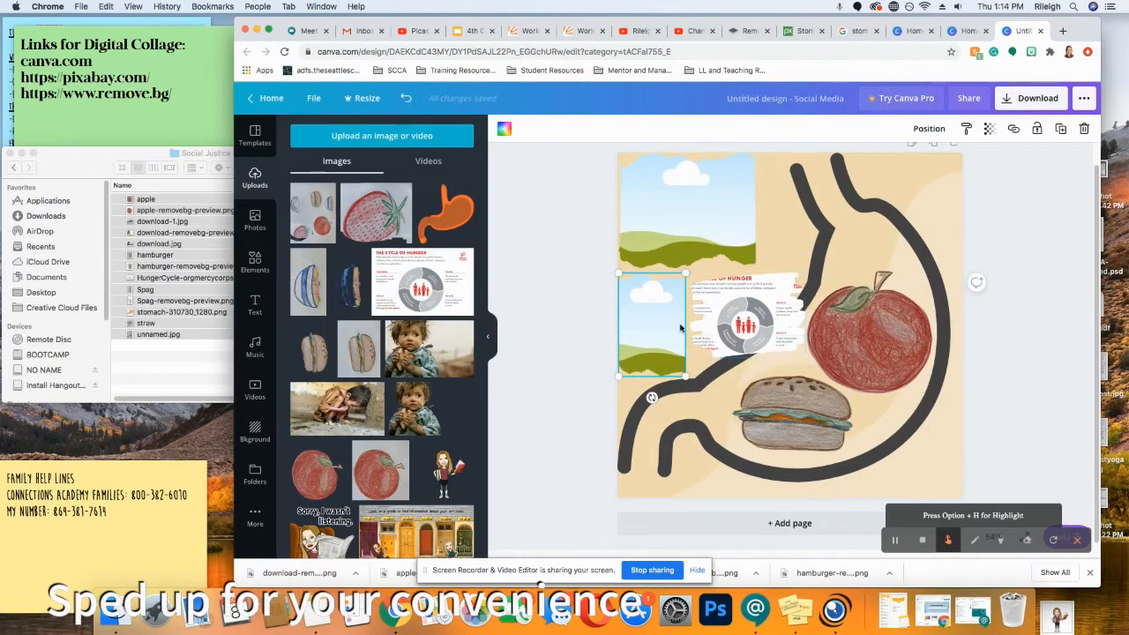
click(746, 327)
double_click(747, 326)
drag(683, 270, 749, 320)
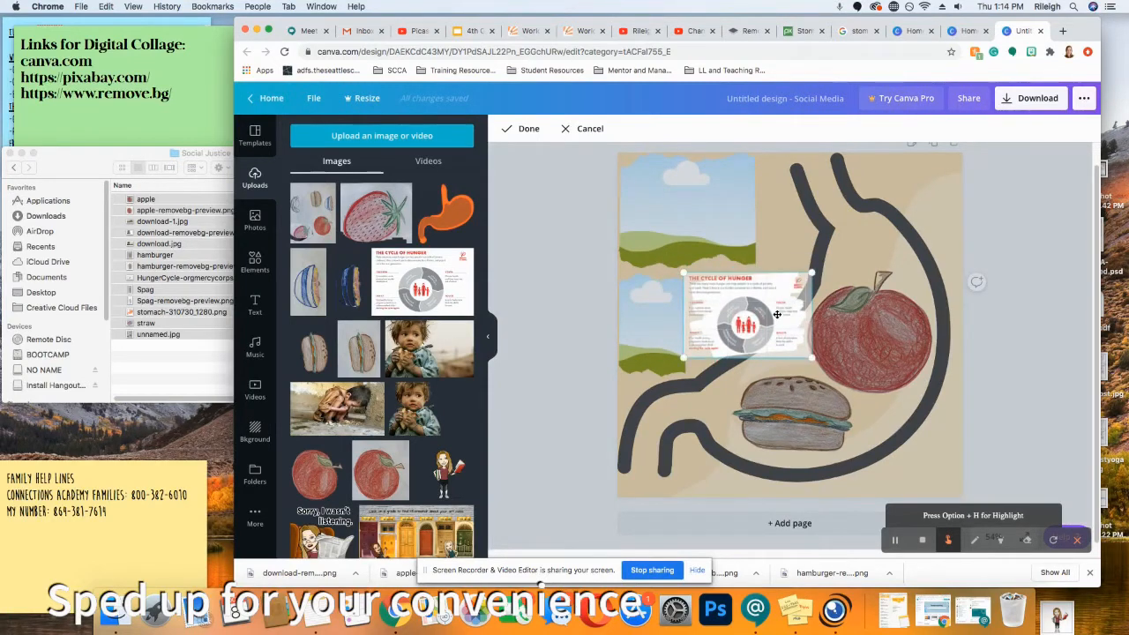
click(790, 266)
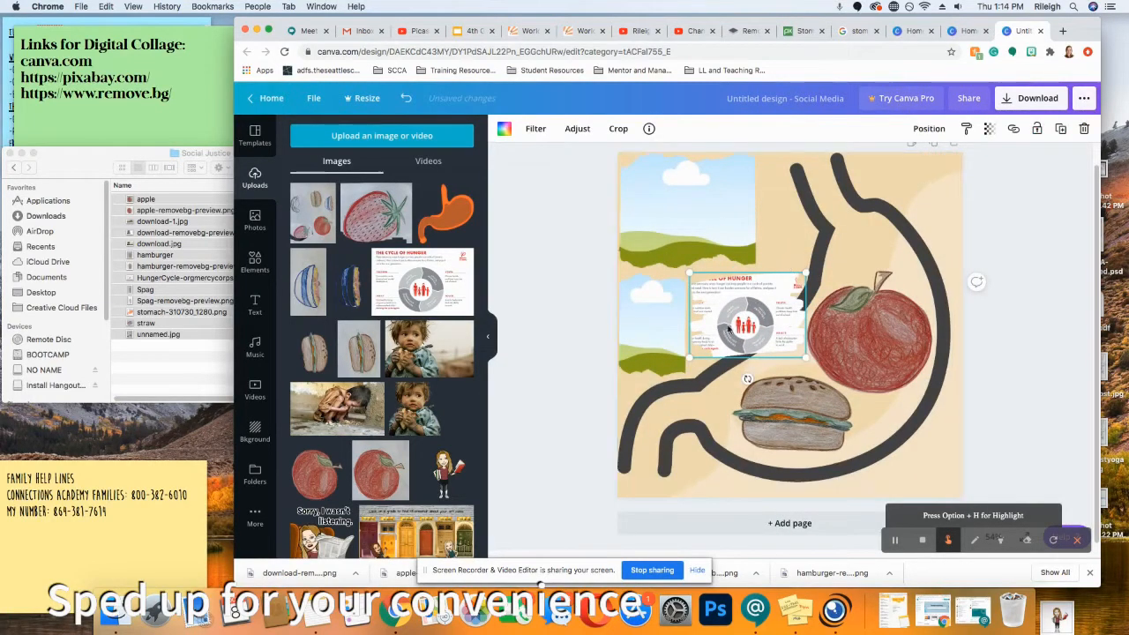
Examine the available frame shapes for one that could suit the Cycle of Hunger infographic
click(265, 258)
scroll(415, 347, down, 15)
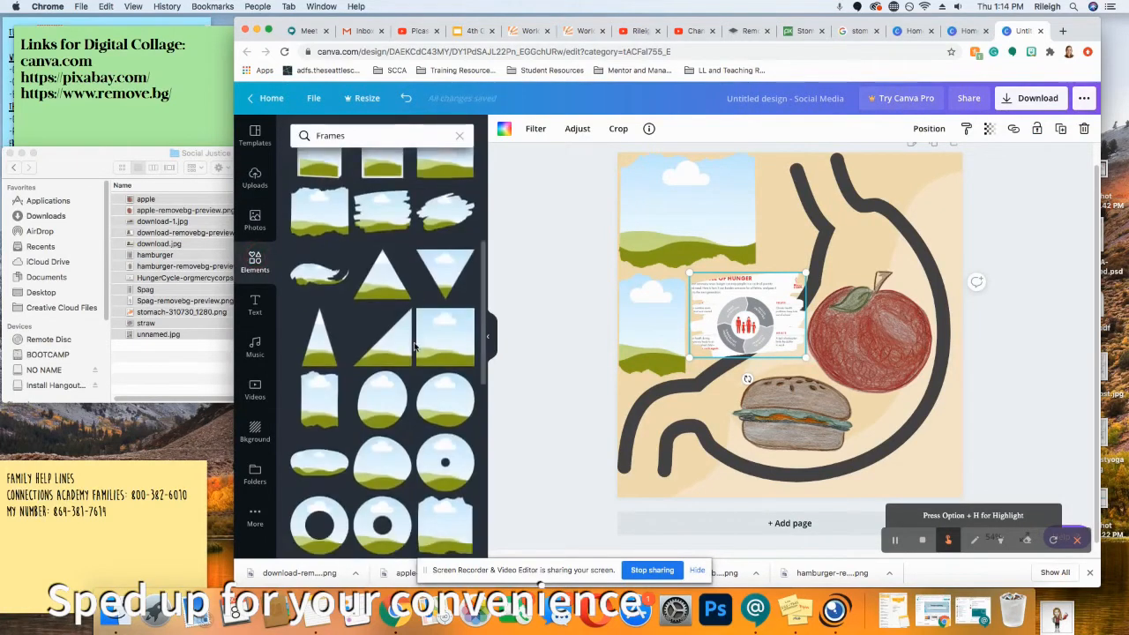
scroll(415, 346, down, 5)
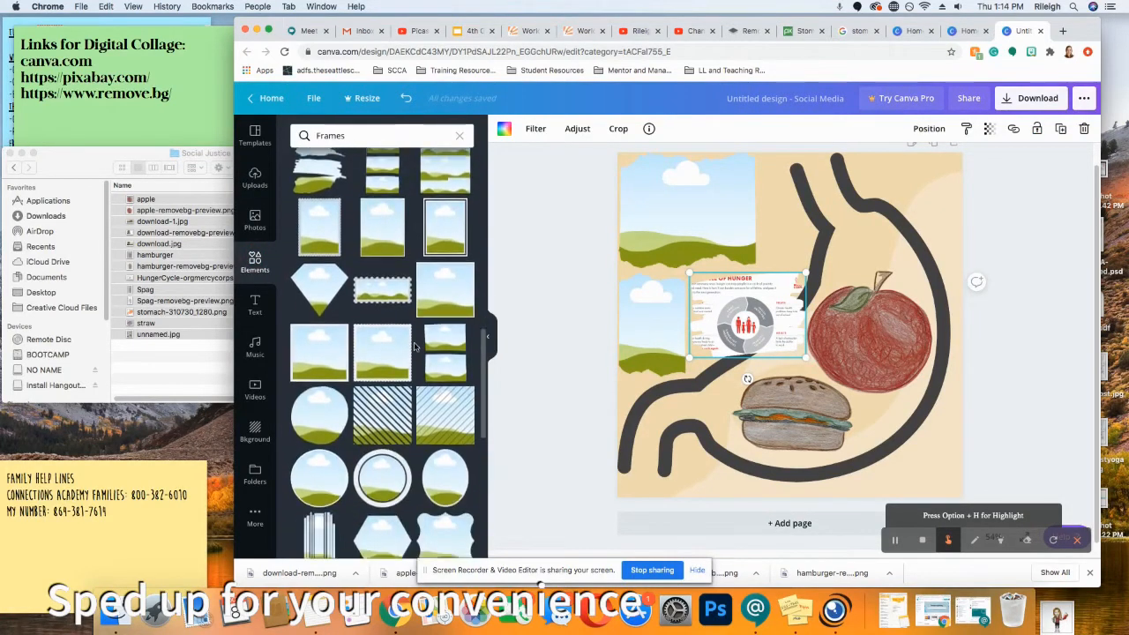
scroll(414, 347, down, 15)
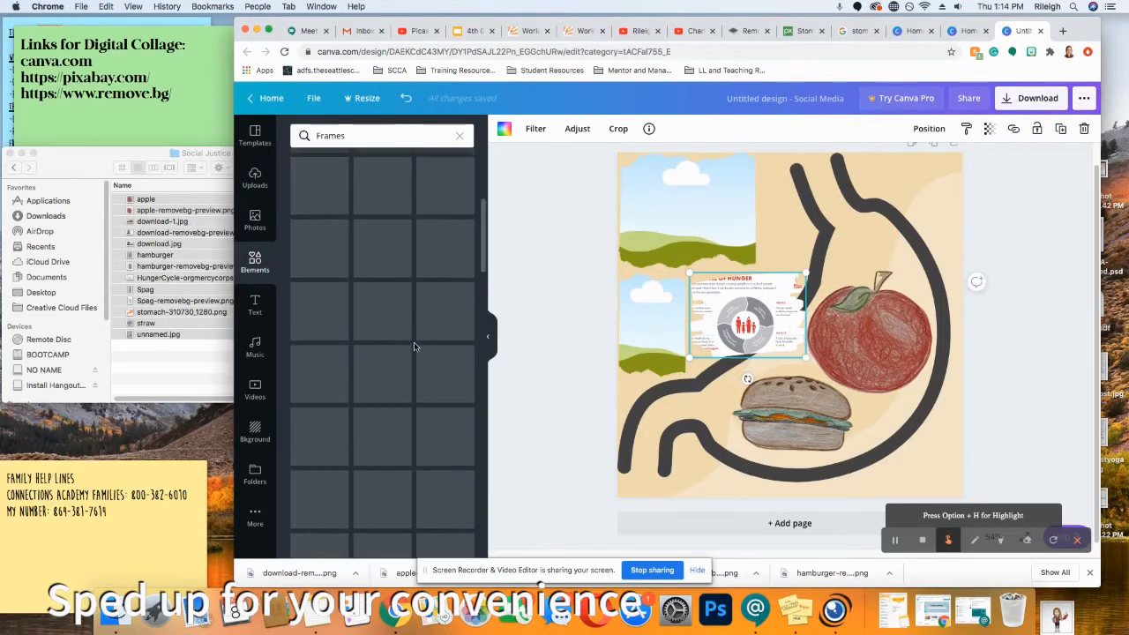
scroll(419, 344, up, 20)
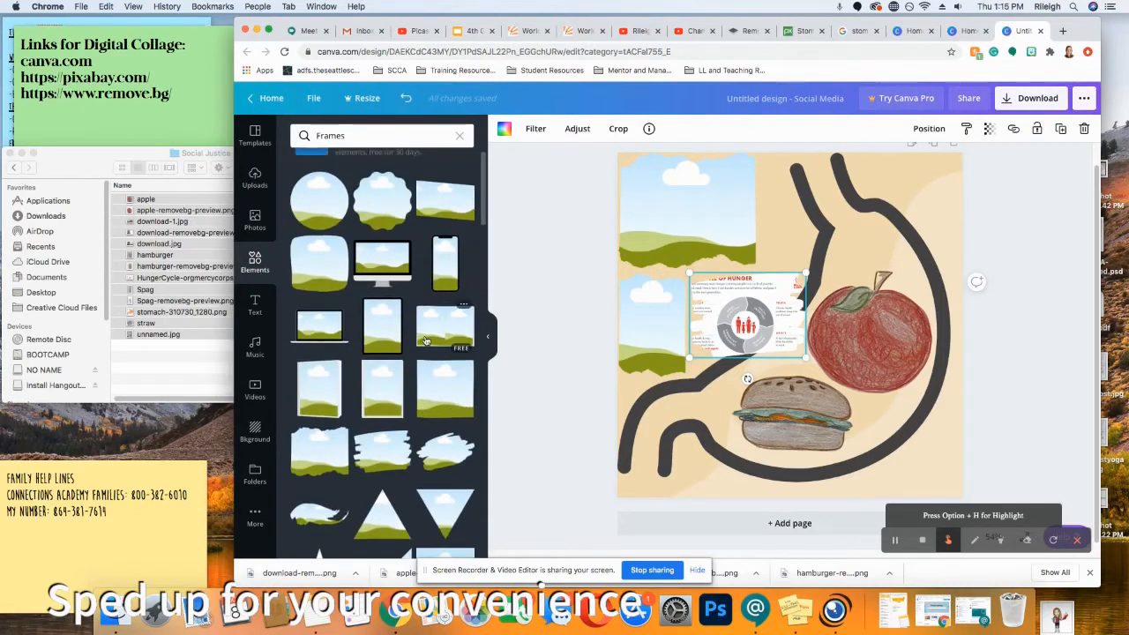
scroll(426, 341, down, 5)
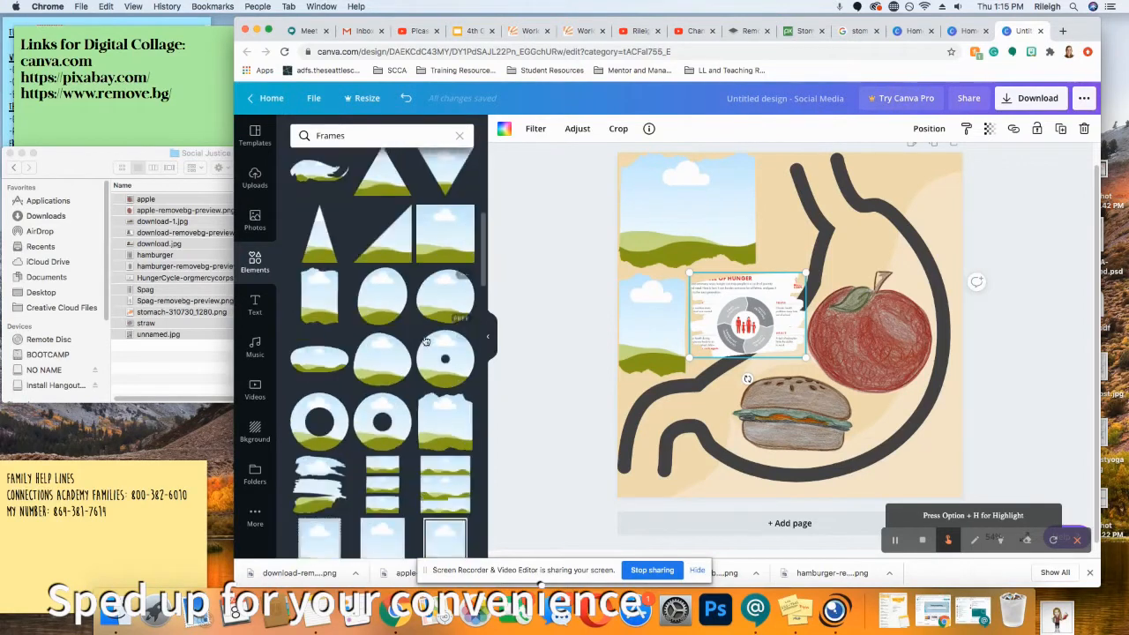
scroll(426, 341, down, 8)
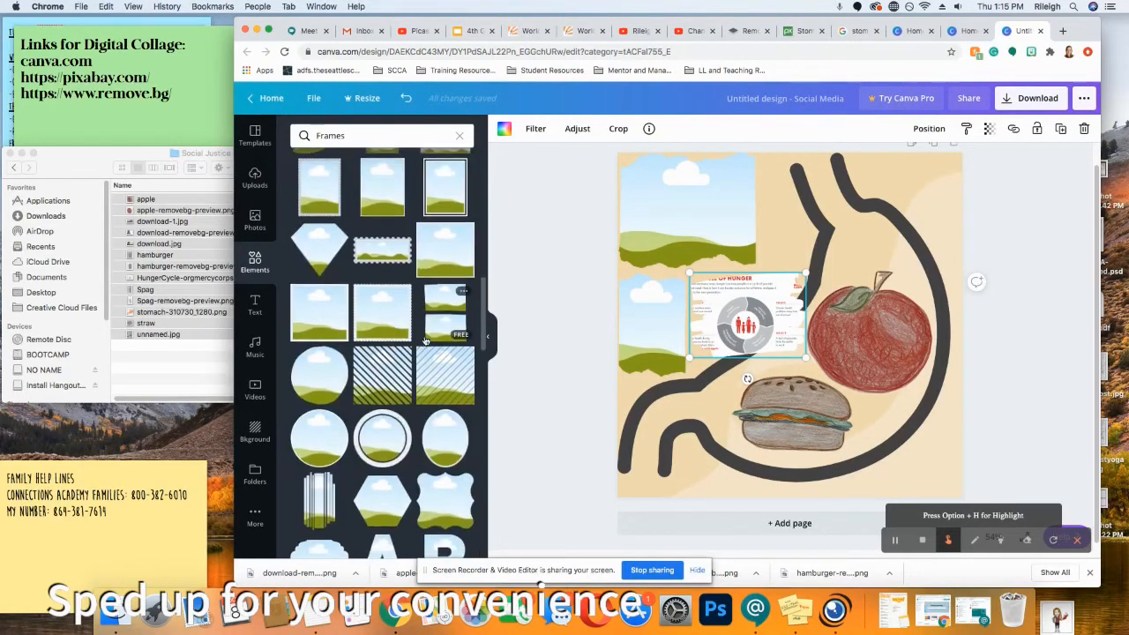
scroll(427, 341, down, 1)
scroll(426, 340, down, 3)
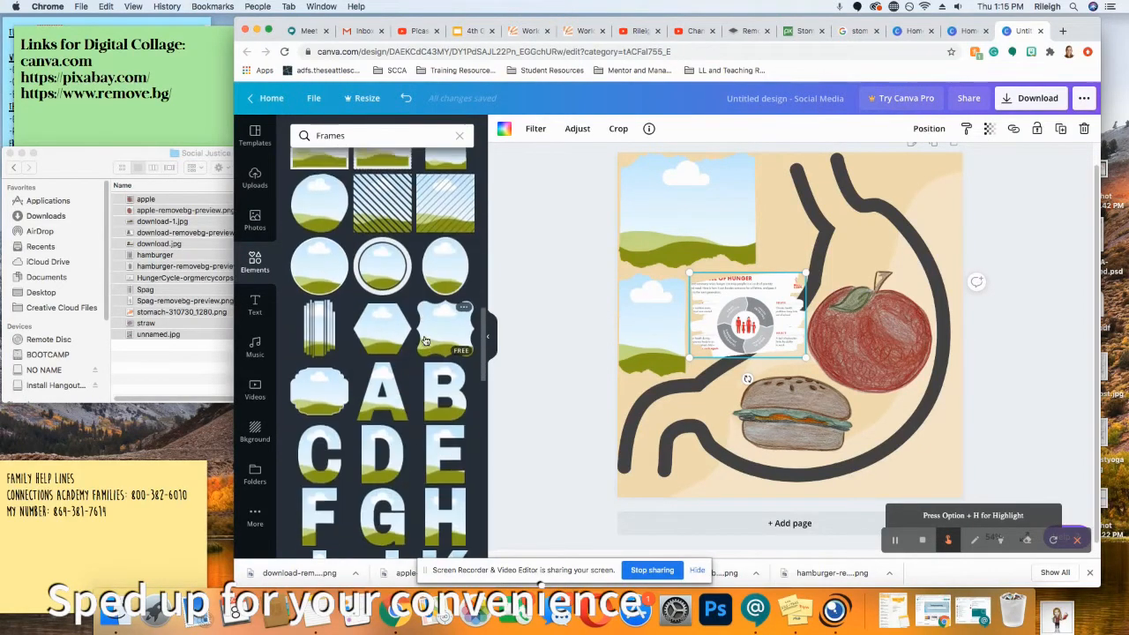
scroll(426, 340, up, 7)
scroll(425, 340, up, 6)
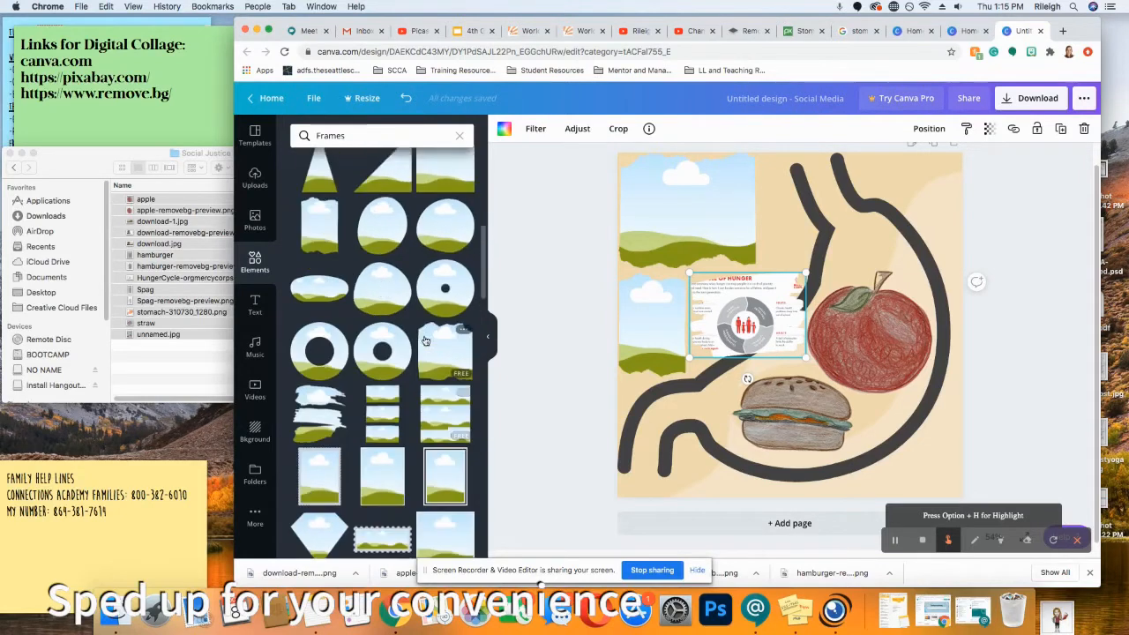
scroll(425, 341, up, 4)
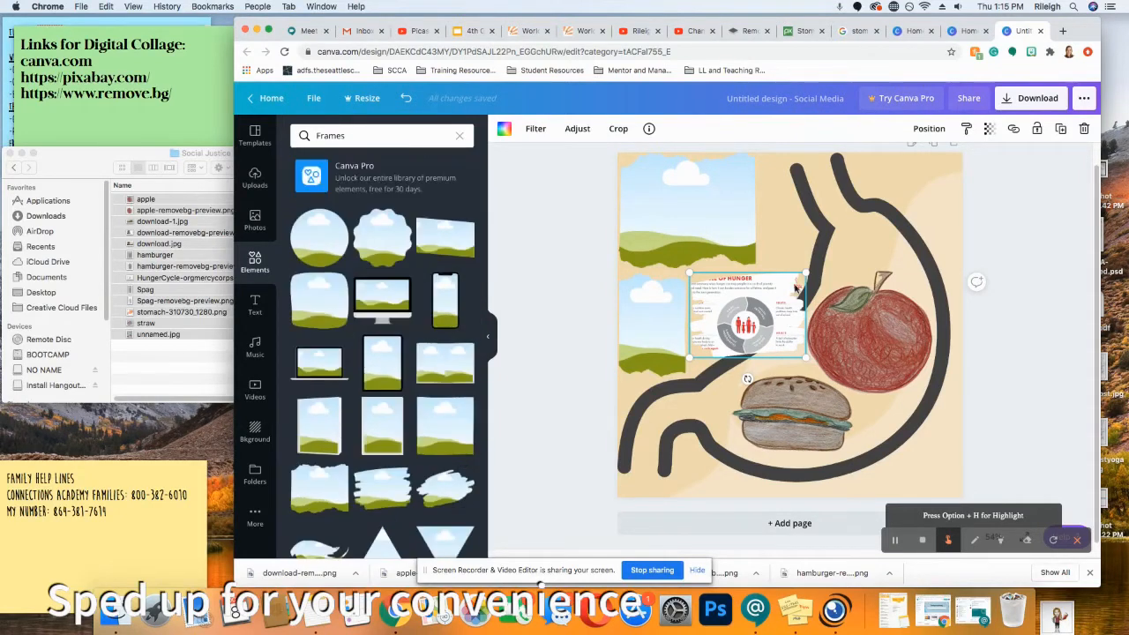
Clear the infographic from the brush-stroke frame, then fill the large upper frame with the wide child portrait and the brush-stroke frame with the crouching child photo
key(Delete)
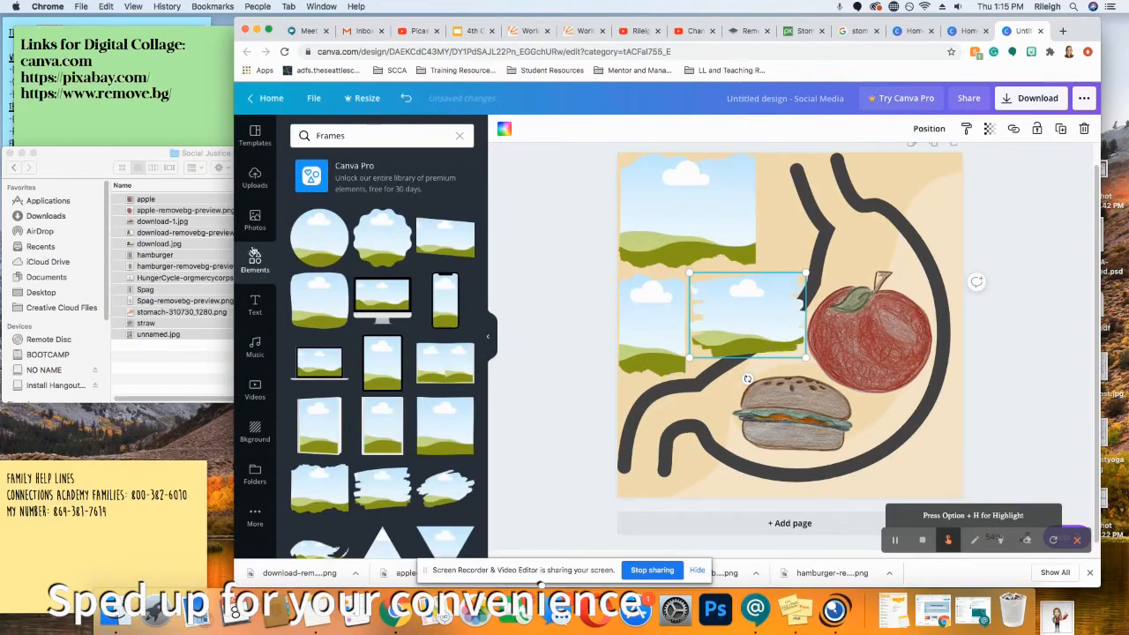
click(255, 178)
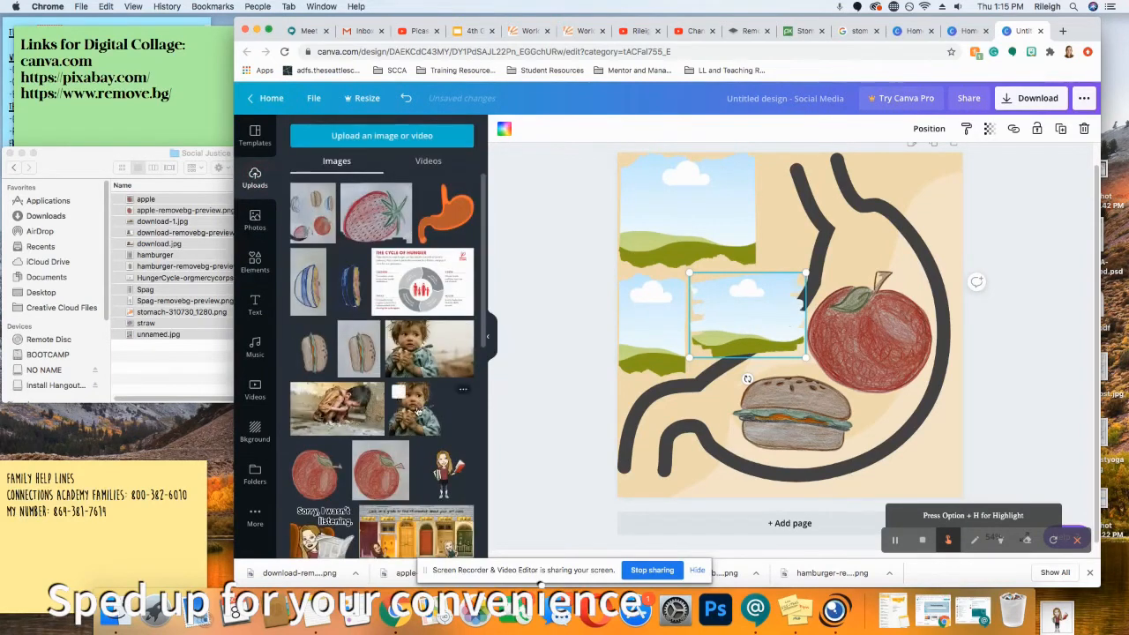
drag(421, 357, 668, 209)
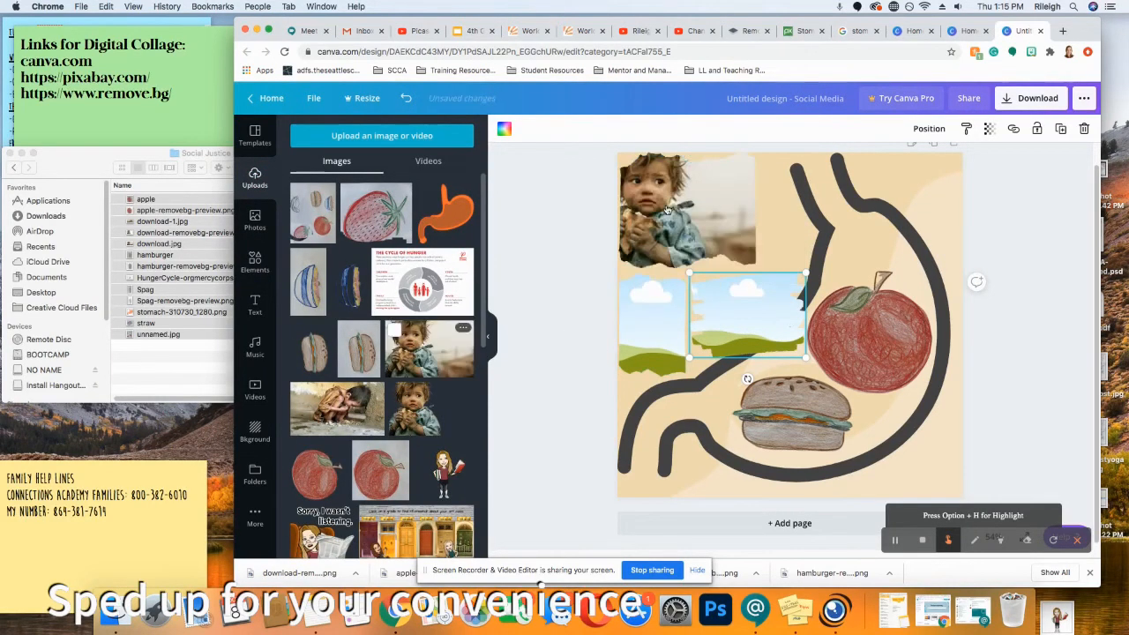
drag(337, 408, 723, 317)
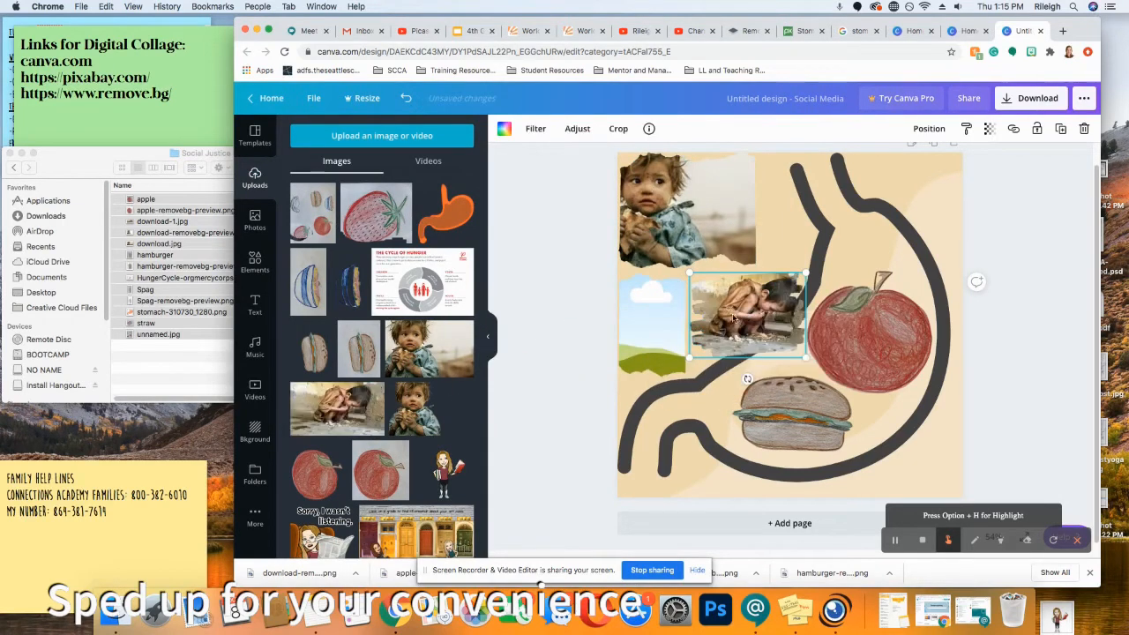
Delete the empty narrow frame and move the crouching child photo left, beneath the child portrait
click(650, 341)
key(Delete)
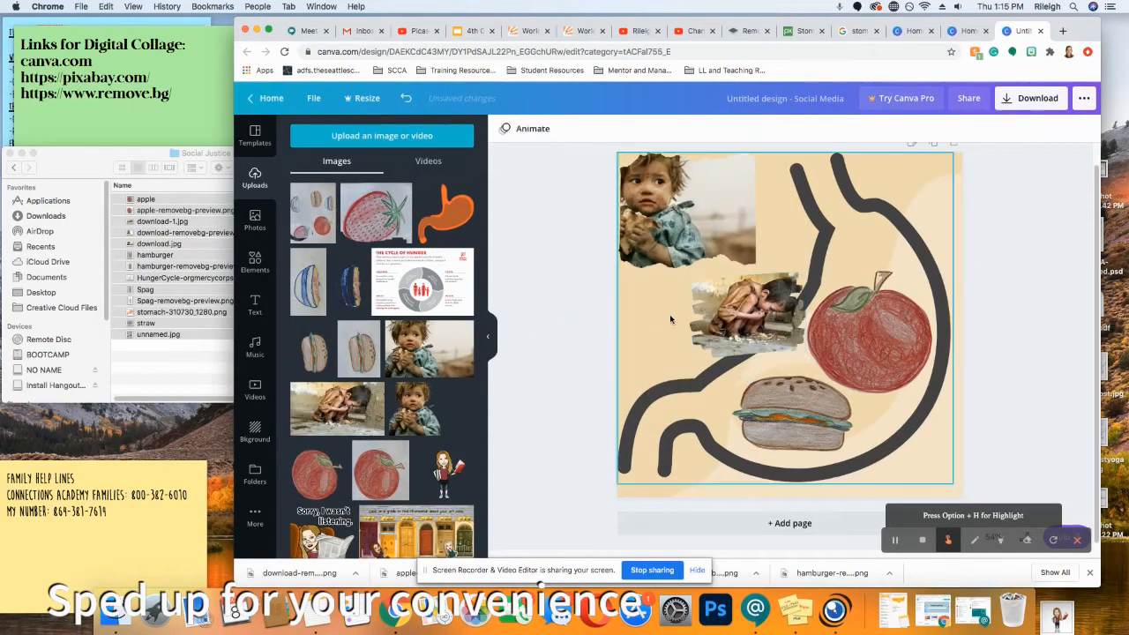
drag(761, 306, 700, 309)
Lower the transparency value of both the child portrait and the crouching child photo so they blend into the background
click(719, 209)
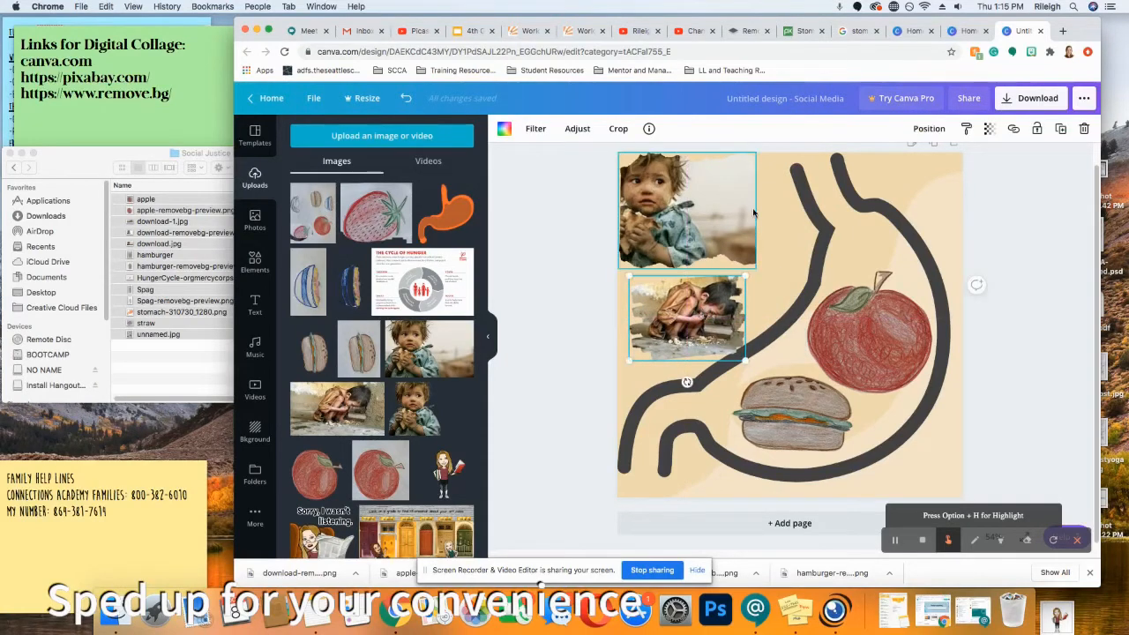
click(989, 129)
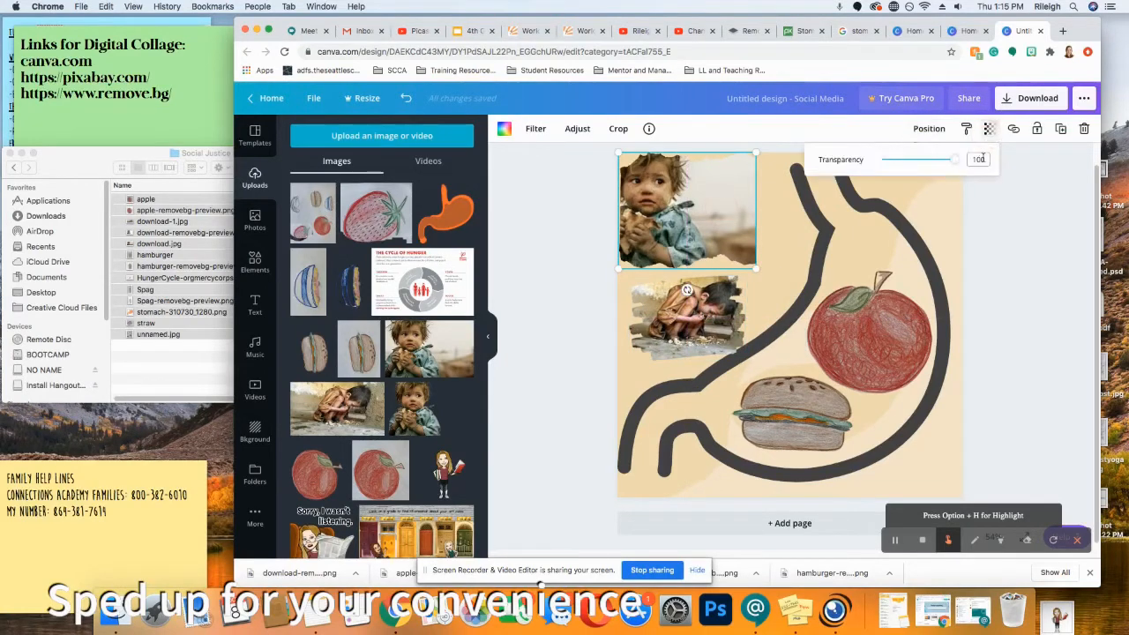
click(977, 159)
key(Return)
click(697, 315)
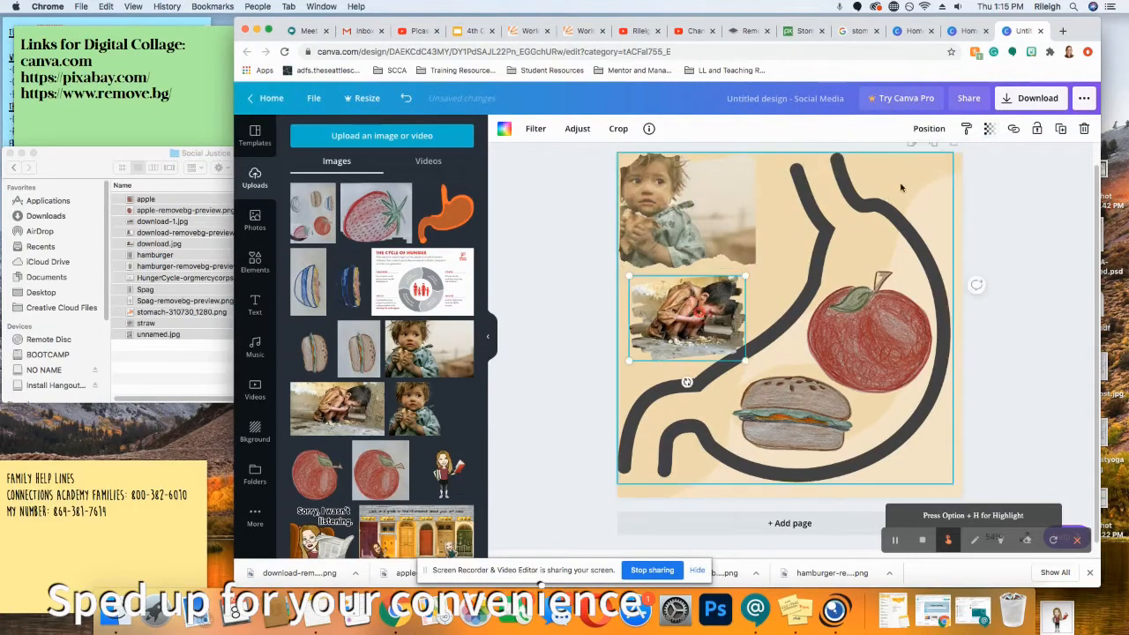
click(990, 130)
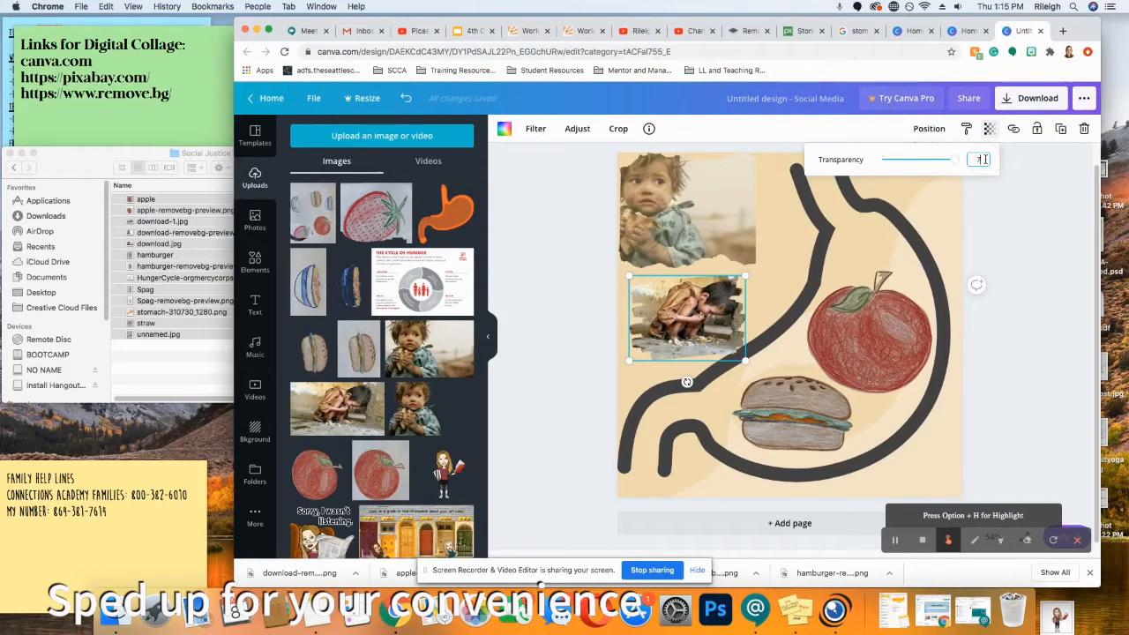
key(Return)
click(1025, 259)
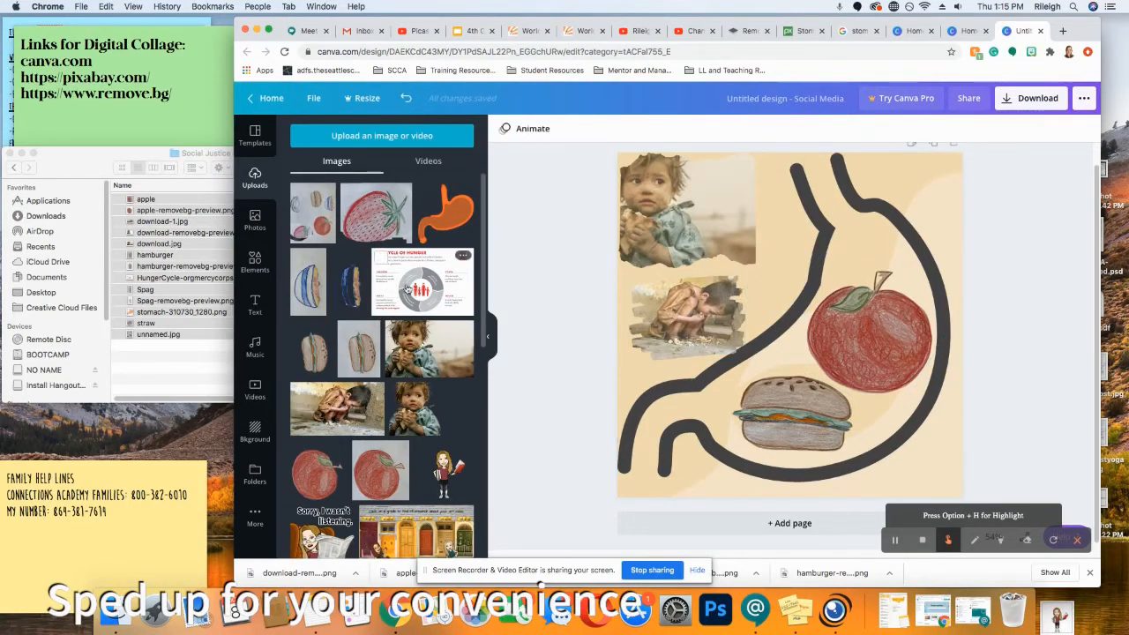
Try a circular frame over the upper part of the stomach outline, overlapping the apple
click(255, 262)
scroll(395, 364, down, 3)
scroll(395, 364, down, 3)
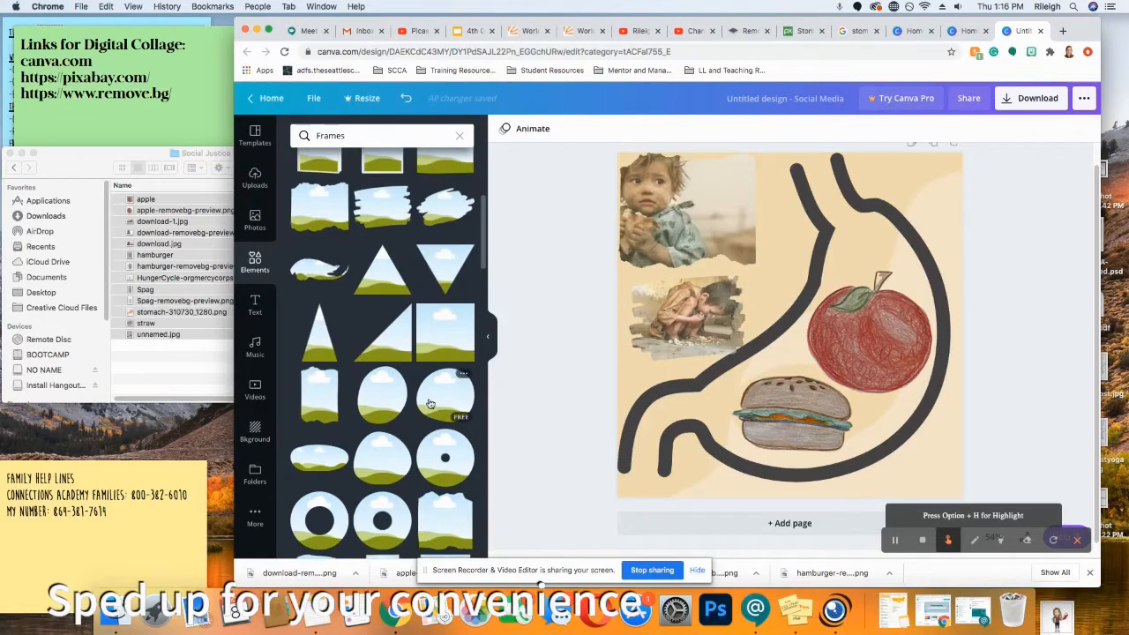
drag(430, 403, 870, 258)
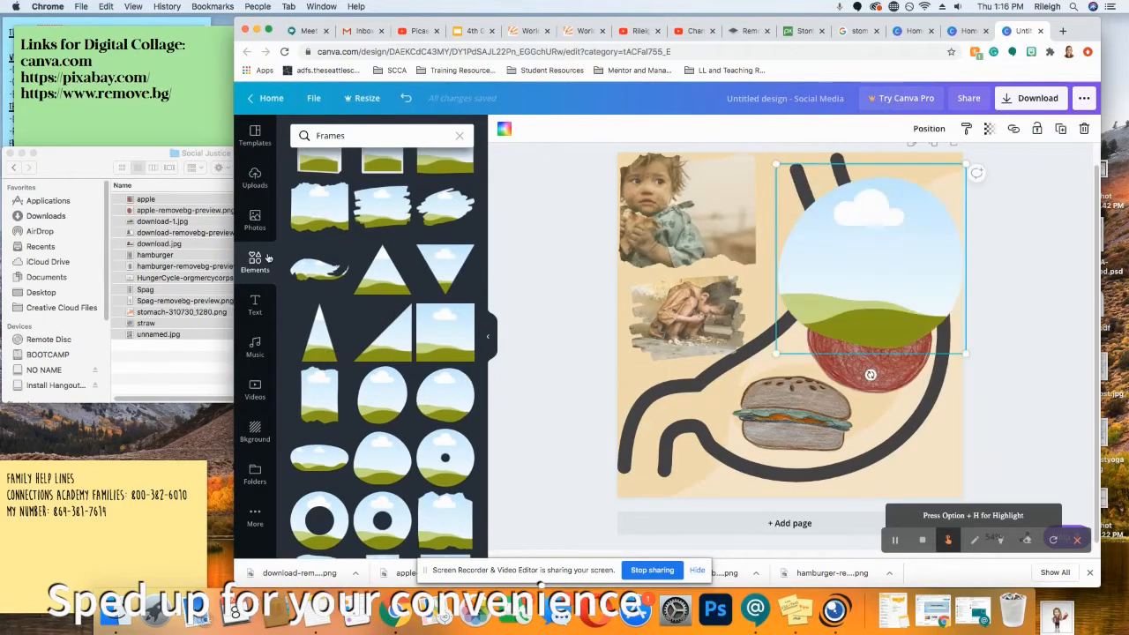
Try the Cycle of Hunger infographic in the circular frame, check its crop, and undo both the infographic and the frame
click(255, 176)
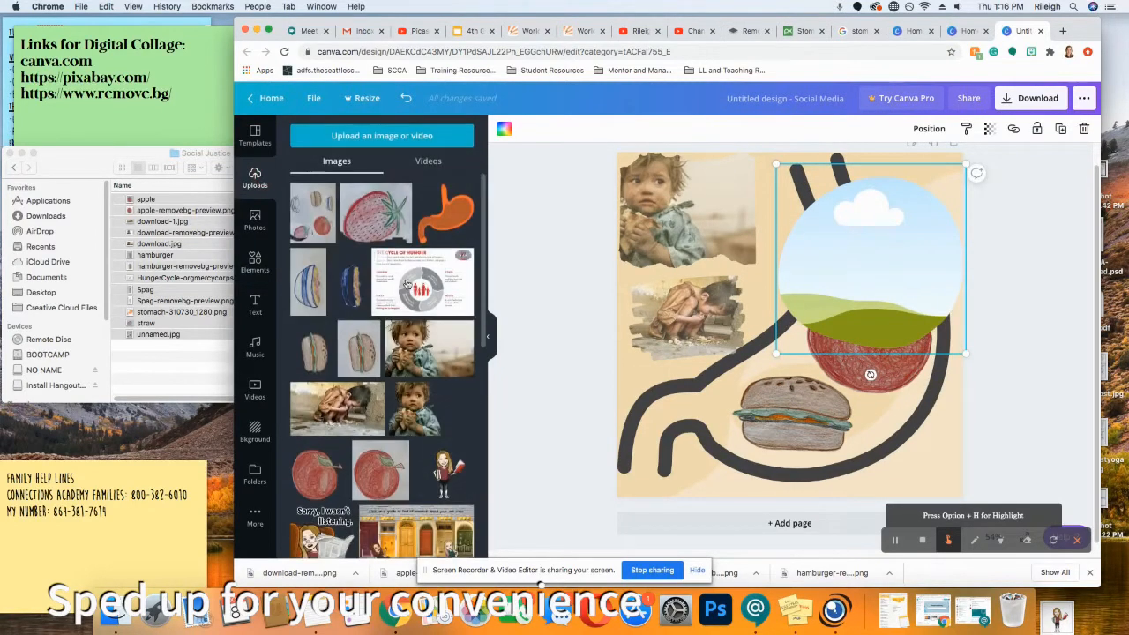
drag(408, 281, 945, 300)
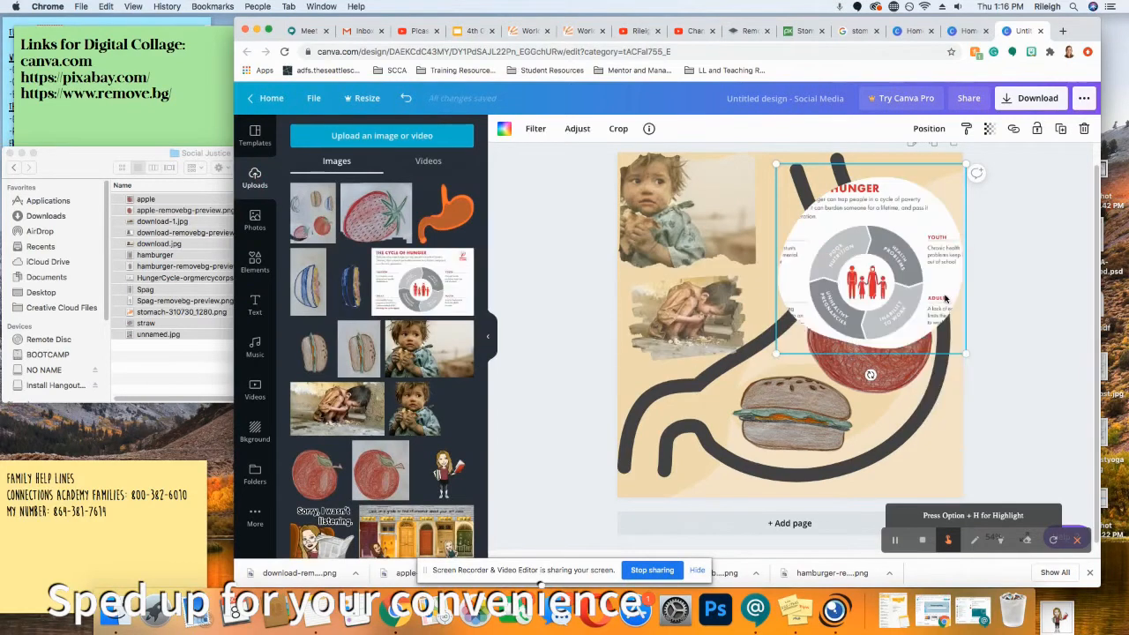
double_click(879, 261)
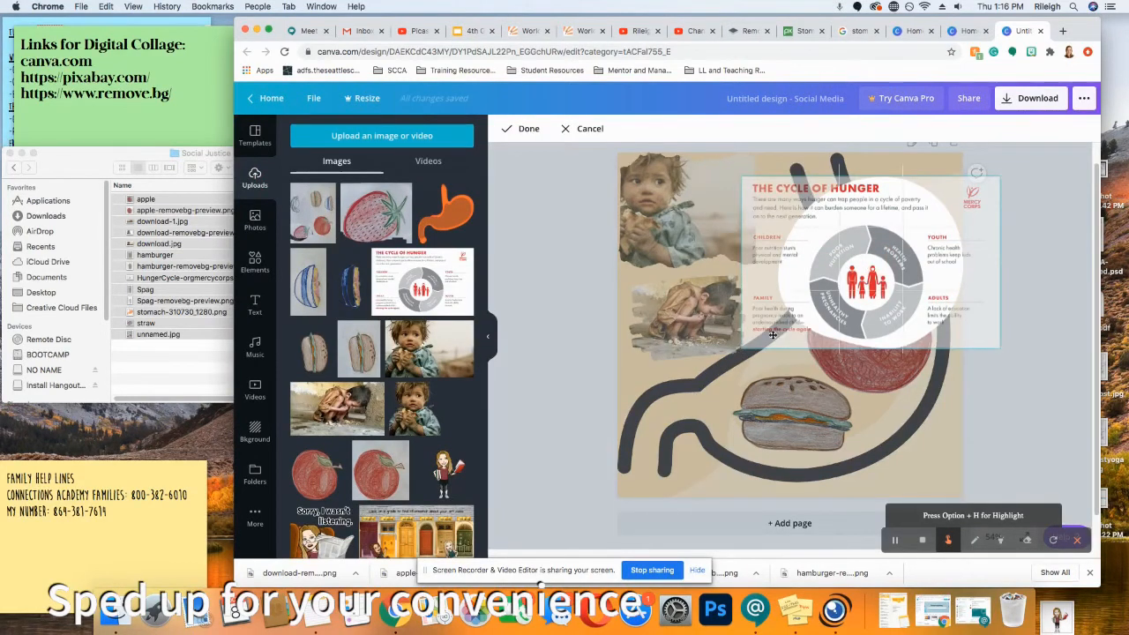
click(772, 335)
click(1013, 418)
key(cmd+z)
key(cmd+z)
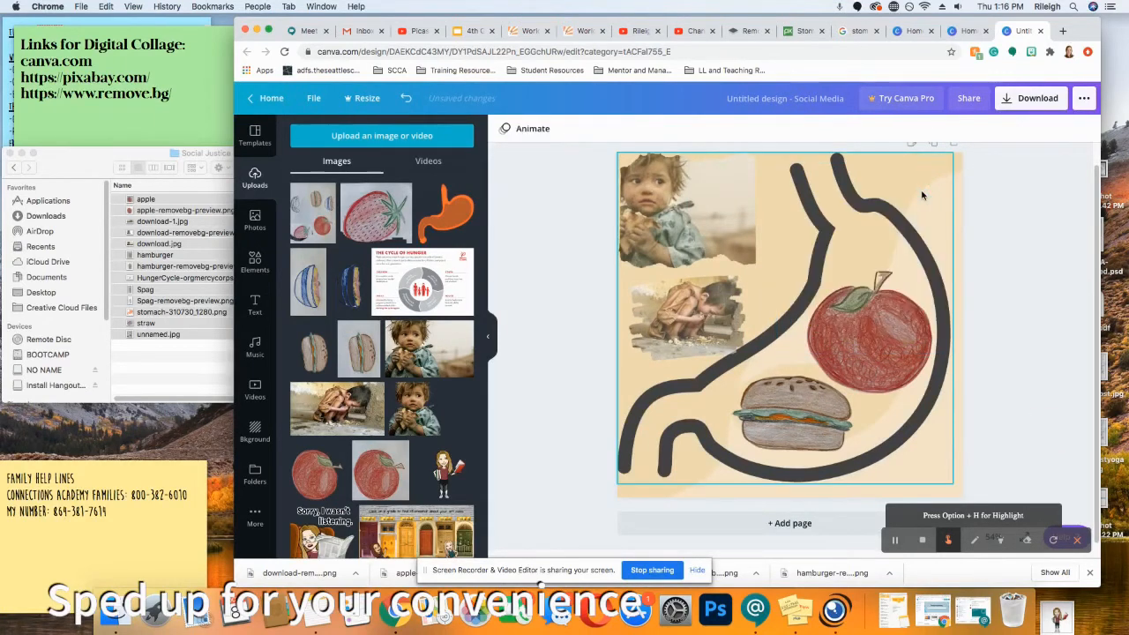
Try a plain square frame over the apple and hamburger, and delete it
click(254, 262)
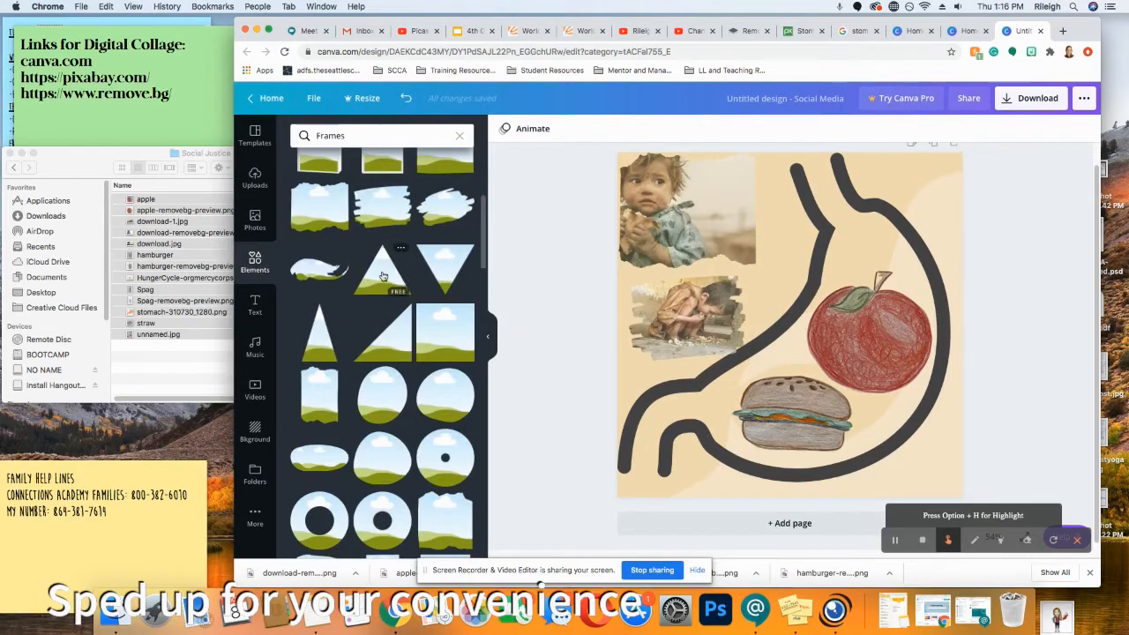
scroll(409, 238, up, 4)
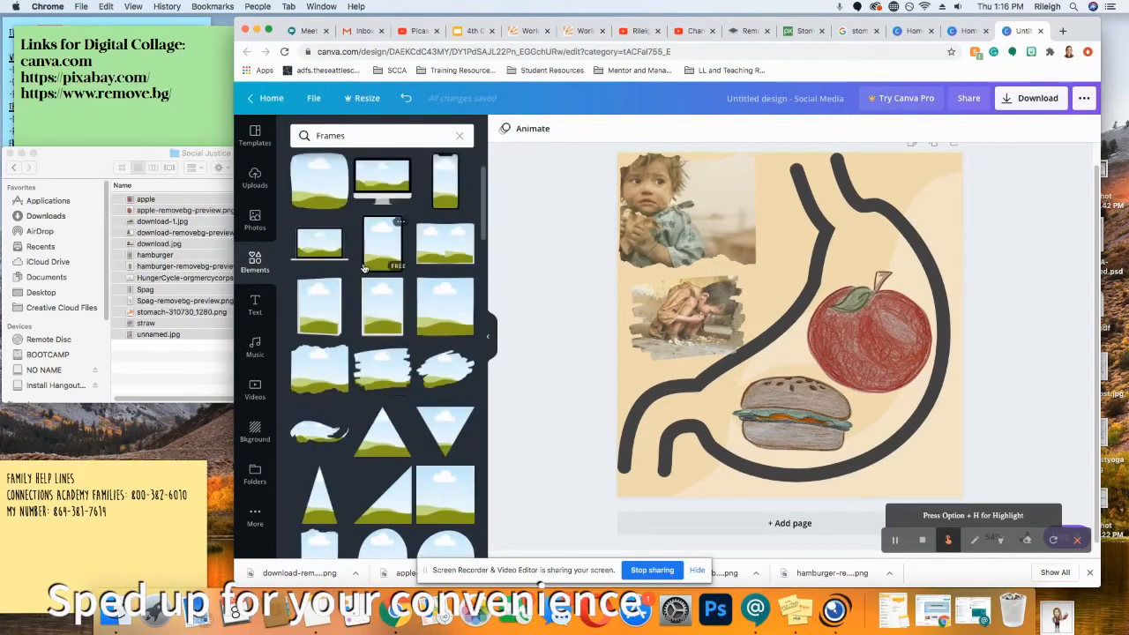
scroll(379, 335, down, 2)
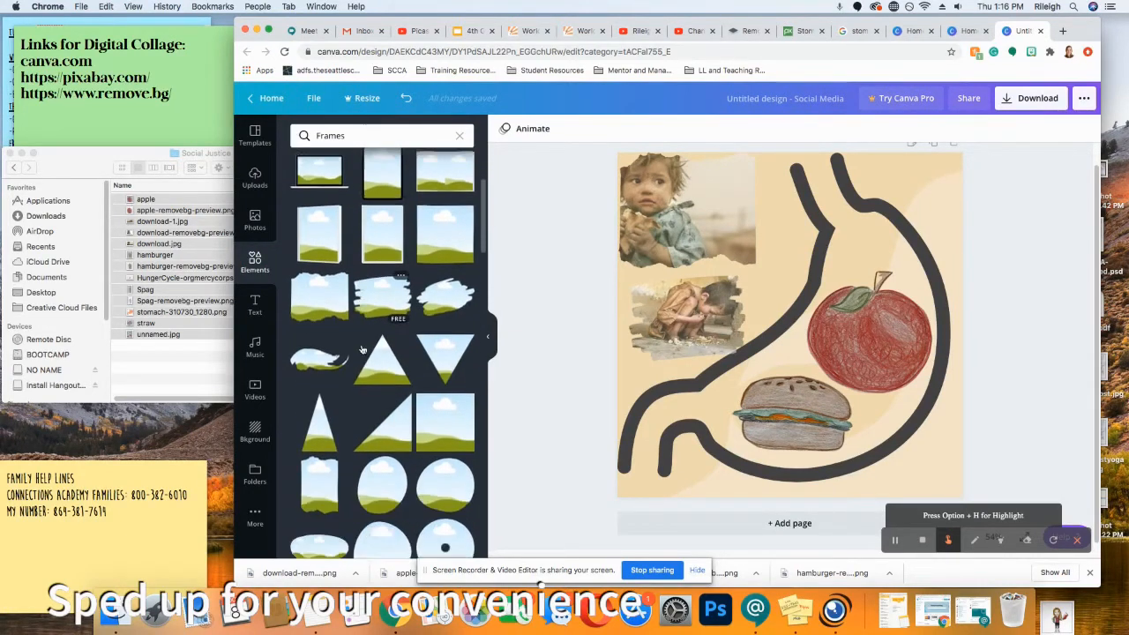
scroll(370, 349, down, 2)
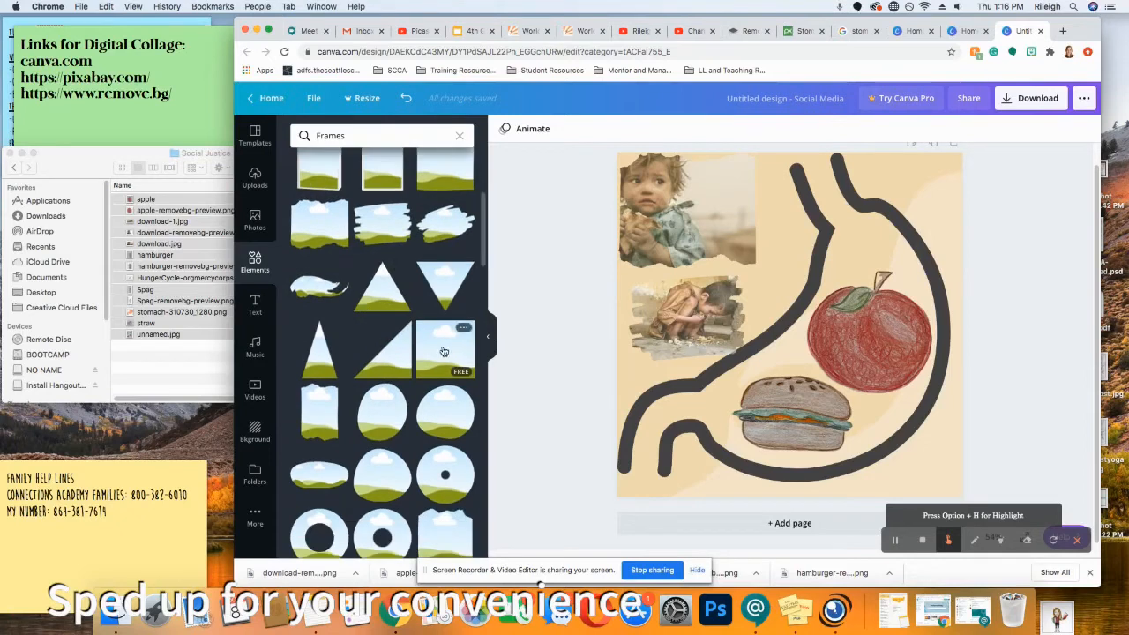
drag(443, 351, 817, 282)
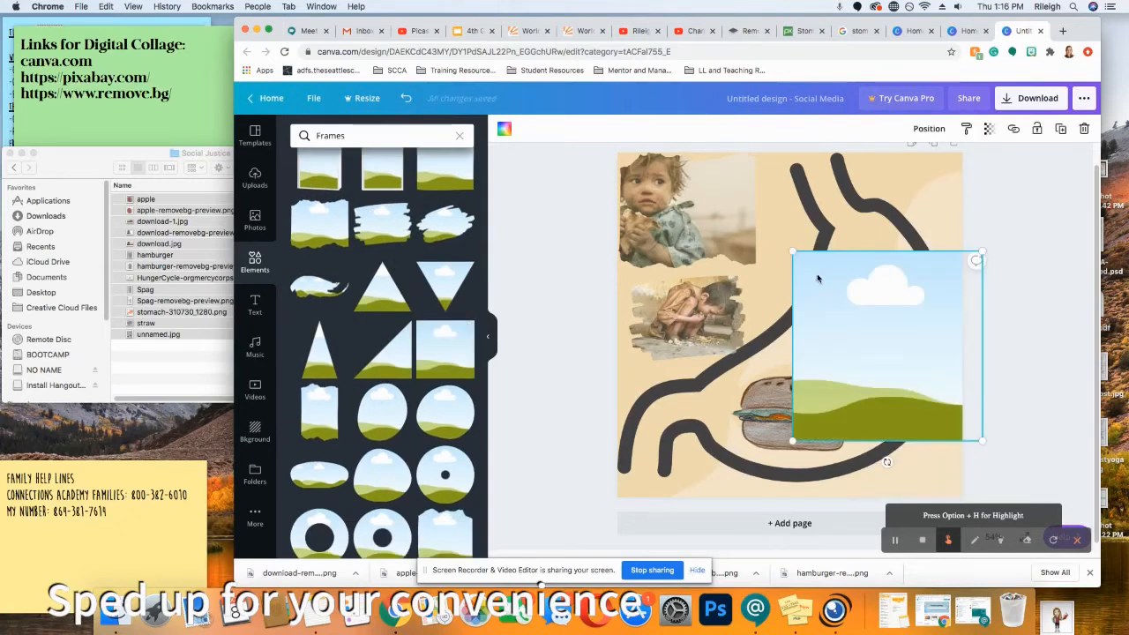
key(Delete)
Add a bordered square frame over the lower part of the stomach and recolor its border to the apple photo's olive green
scroll(360, 418, down, 6)
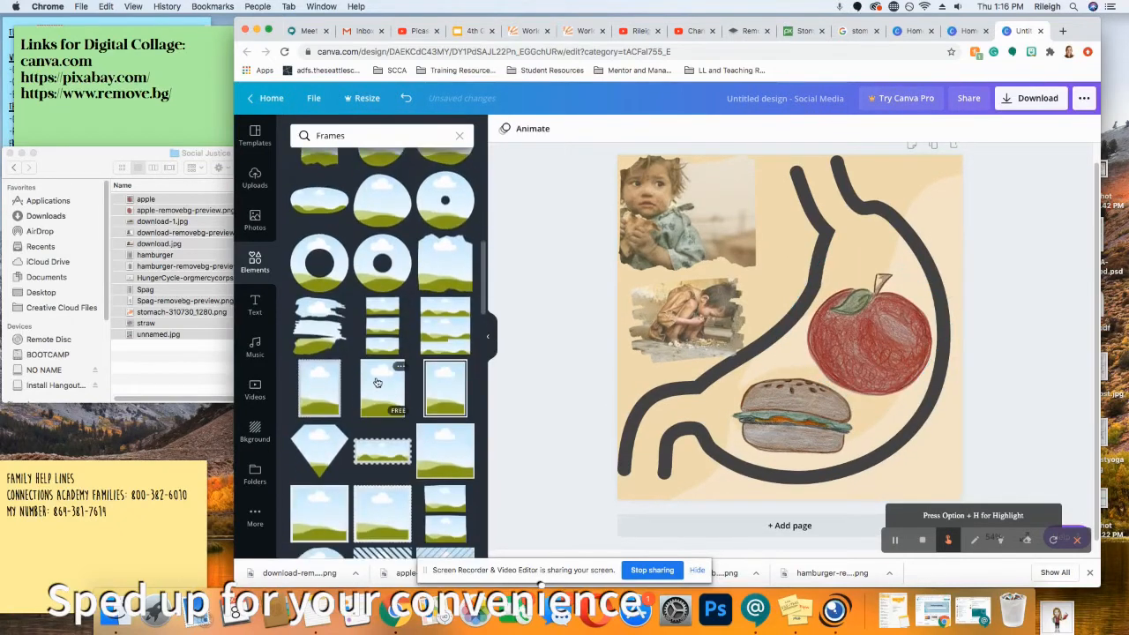
drag(455, 445, 791, 346)
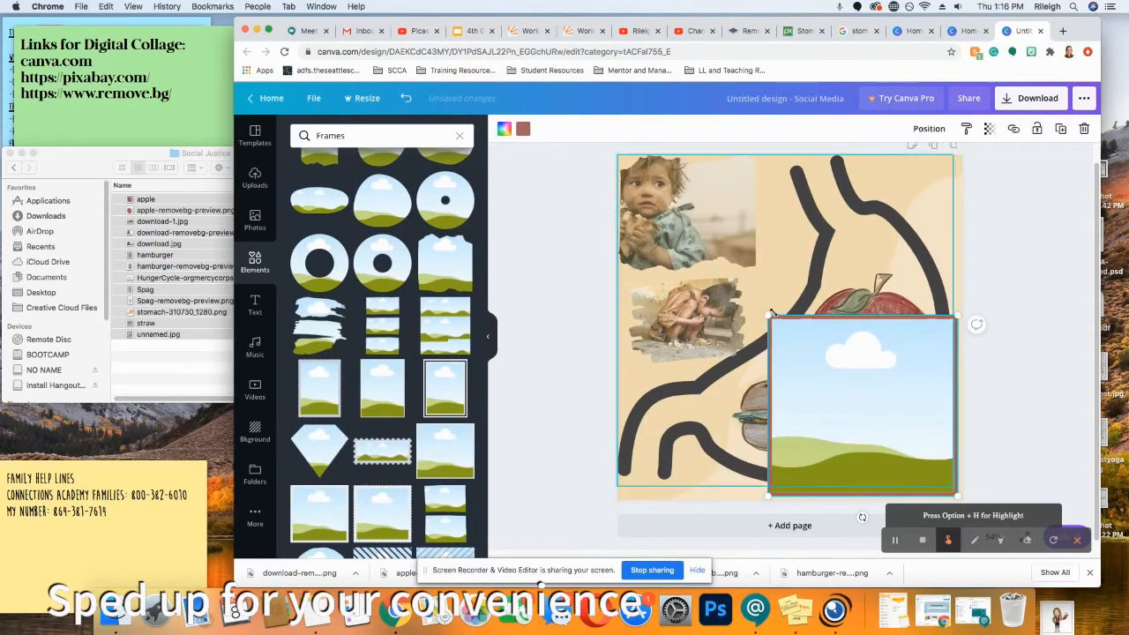
click(522, 129)
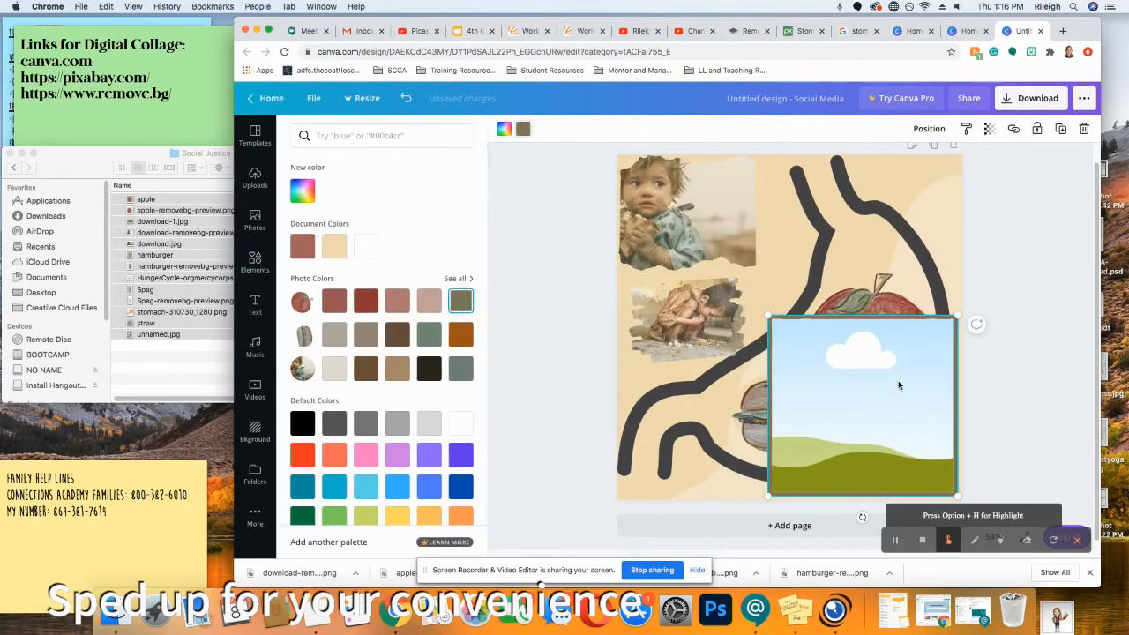
Fill the bordered frame with the Cycle of Hunger infographic, and shrink it into the upper-right corner of the design
click(252, 178)
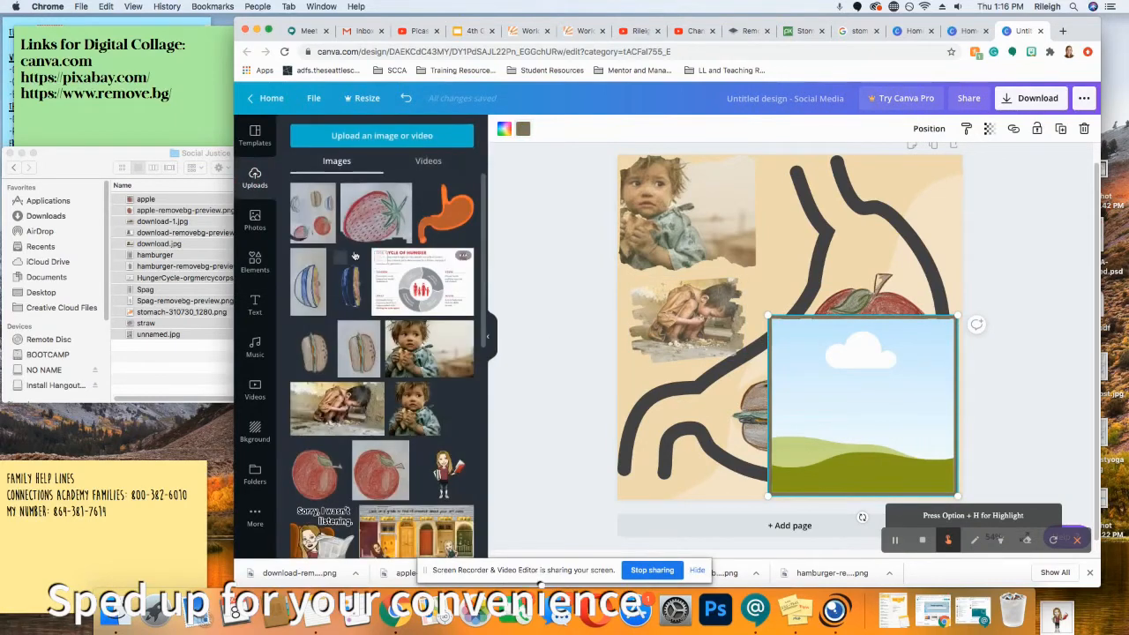
drag(410, 300, 874, 388)
double_click(833, 397)
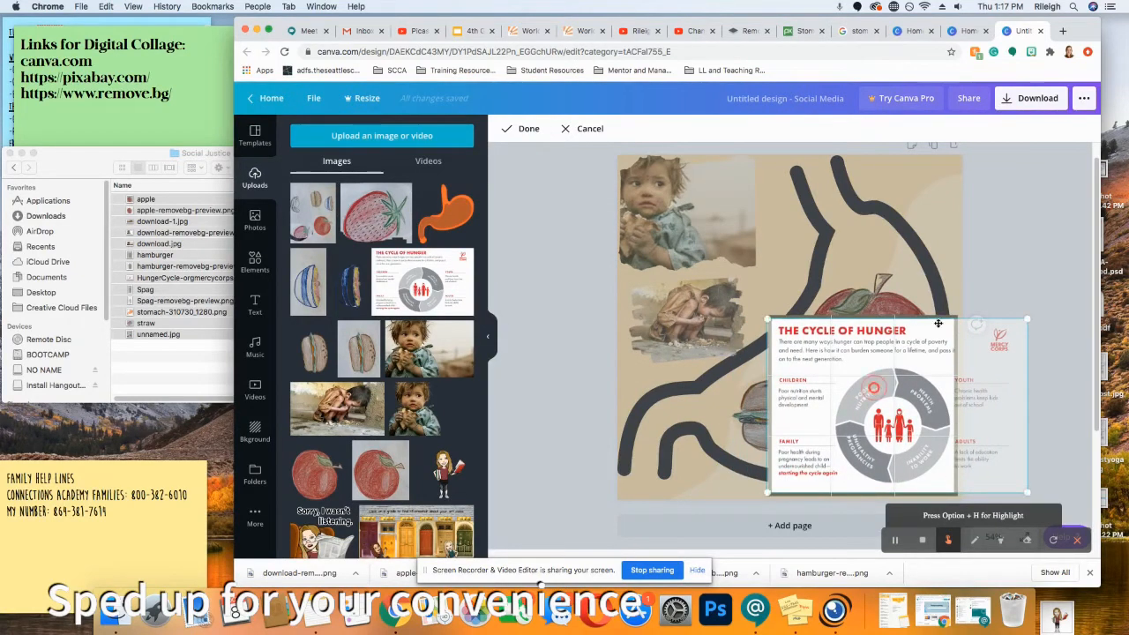
click(1059, 251)
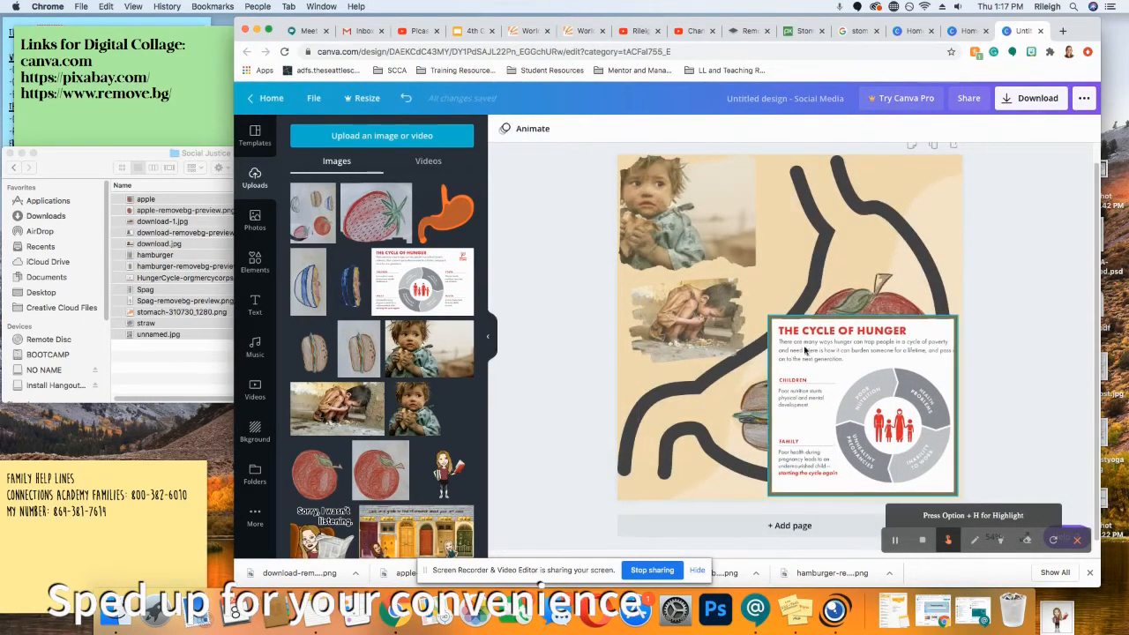
drag(780, 326, 801, 186)
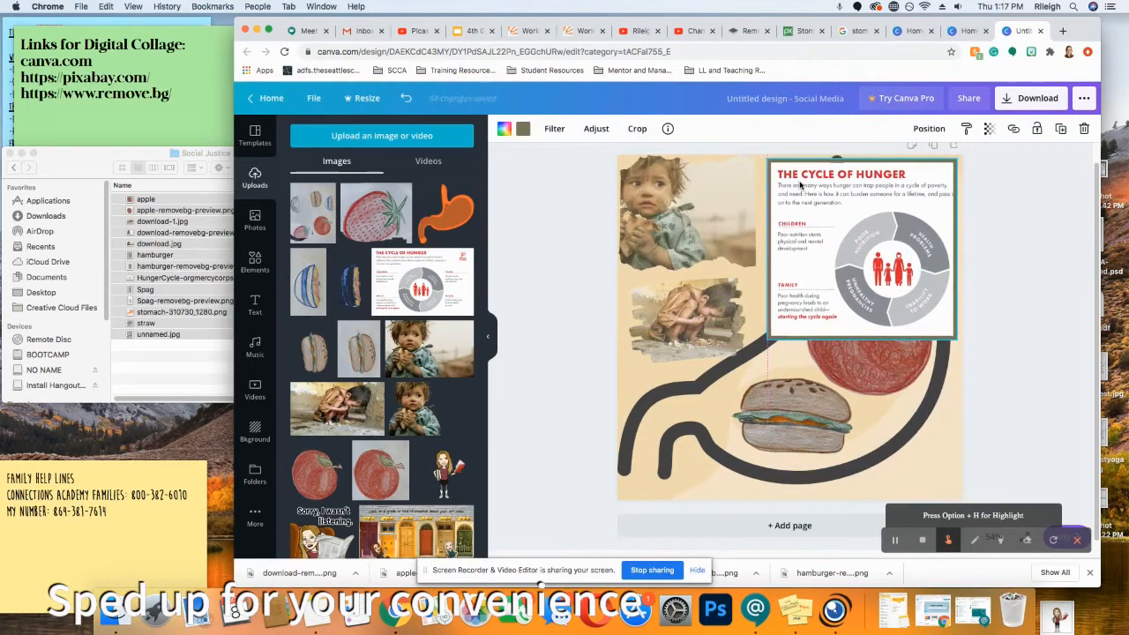
drag(769, 338, 830, 267)
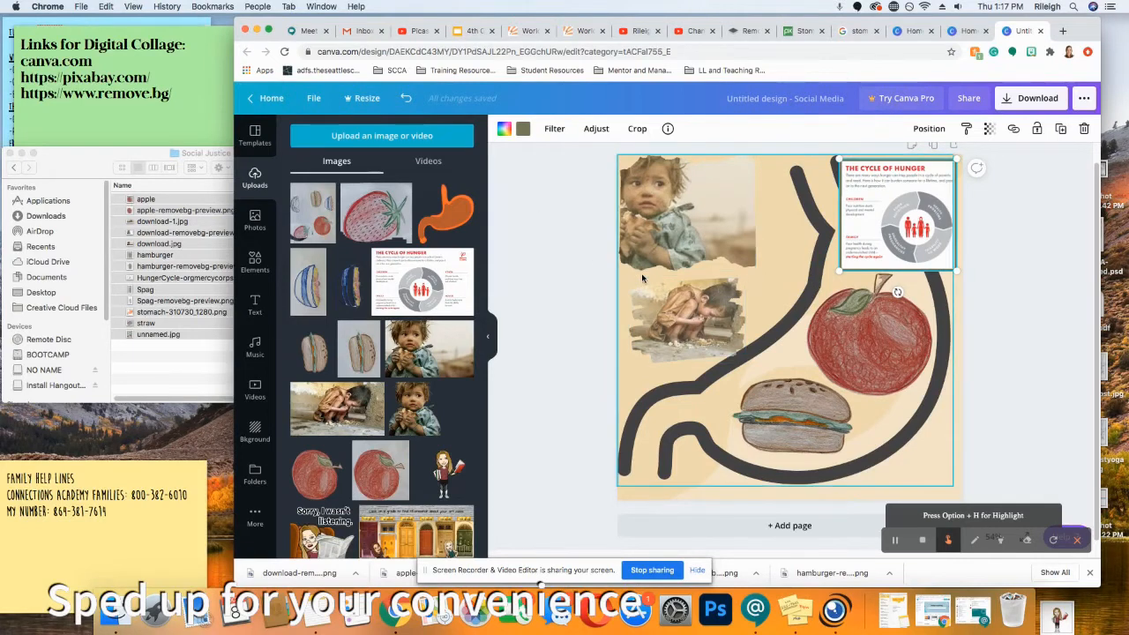
Move the crouching child photo to the design's lower right, the child portrait to the lower left, and the infographic, enlarged, to the upper left
drag(660, 304, 878, 444)
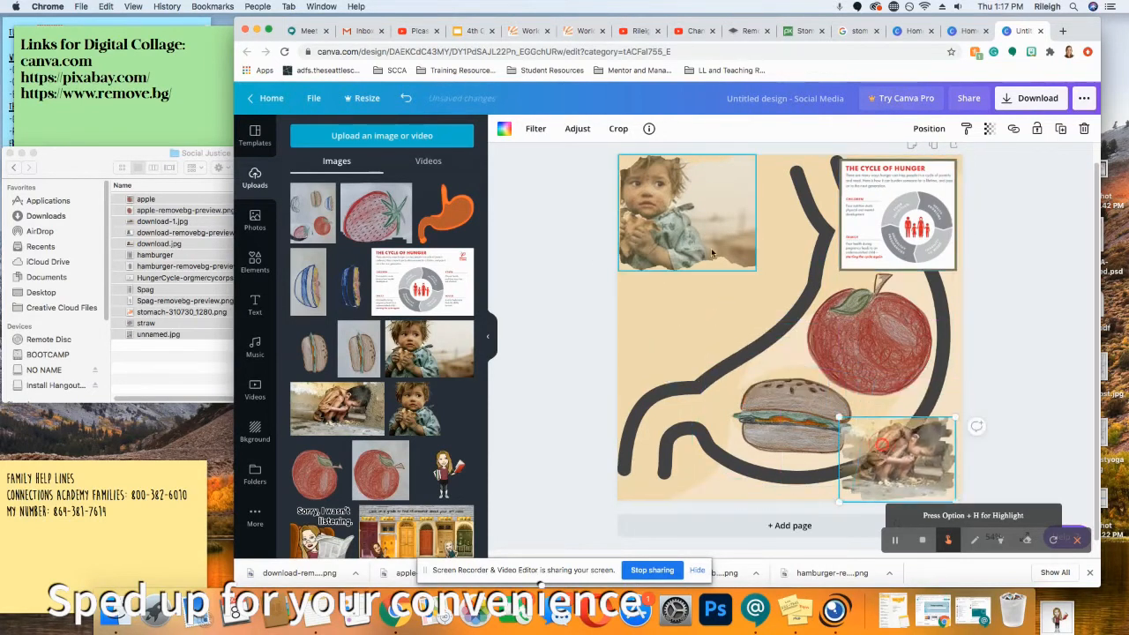
drag(699, 261, 714, 390)
drag(897, 209, 680, 201)
drag(747, 264, 794, 315)
Fine-tune the positions of both child photos, raise the apple slightly, and shift the hamburger slightly up and right inside the stomach
mouse_move(697, 378)
mouse_down()
mouse_move(855, 308)
mouse_move(873, 210)
mouse_move(678, 425)
mouse_move(691, 375)
mouse_up()
drag(892, 446, 900, 448)
click(978, 428)
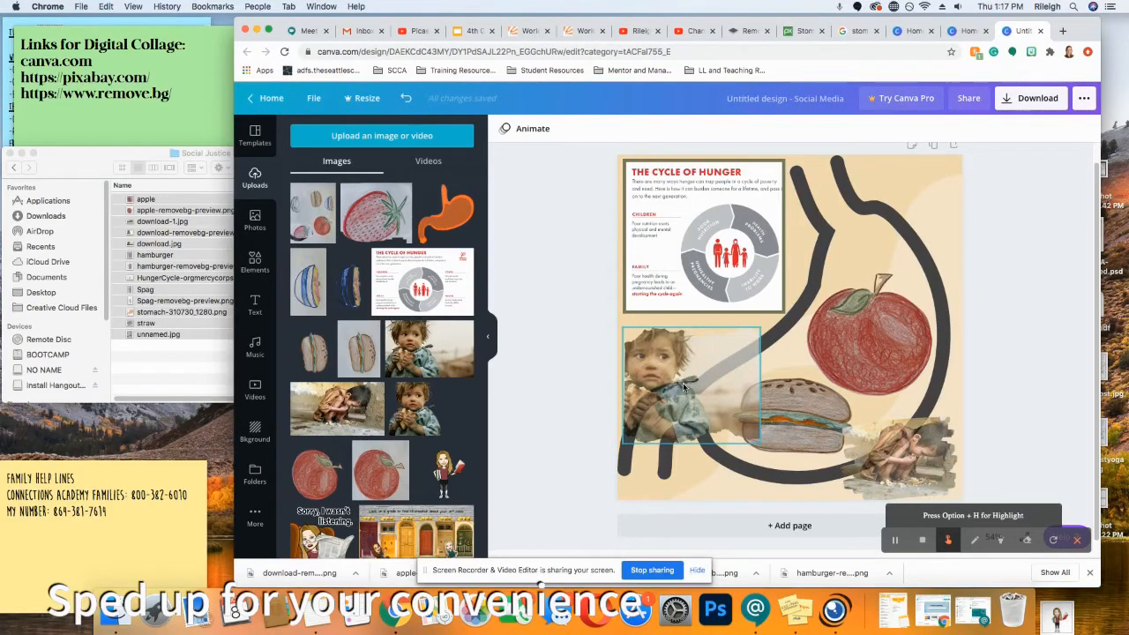
drag(676, 385, 676, 381)
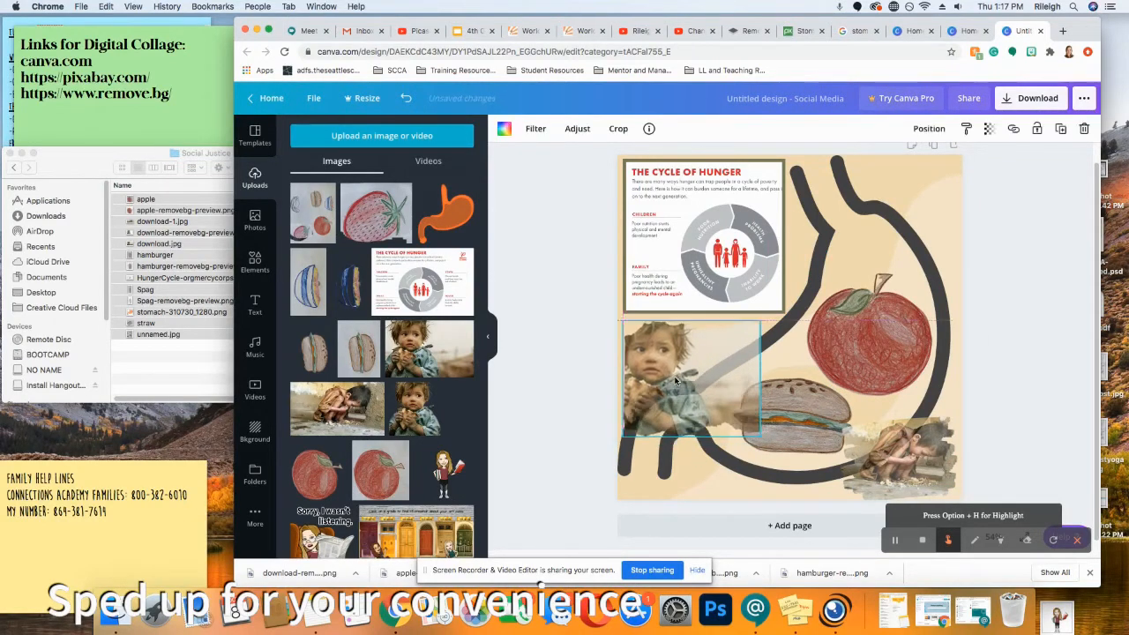
click(581, 443)
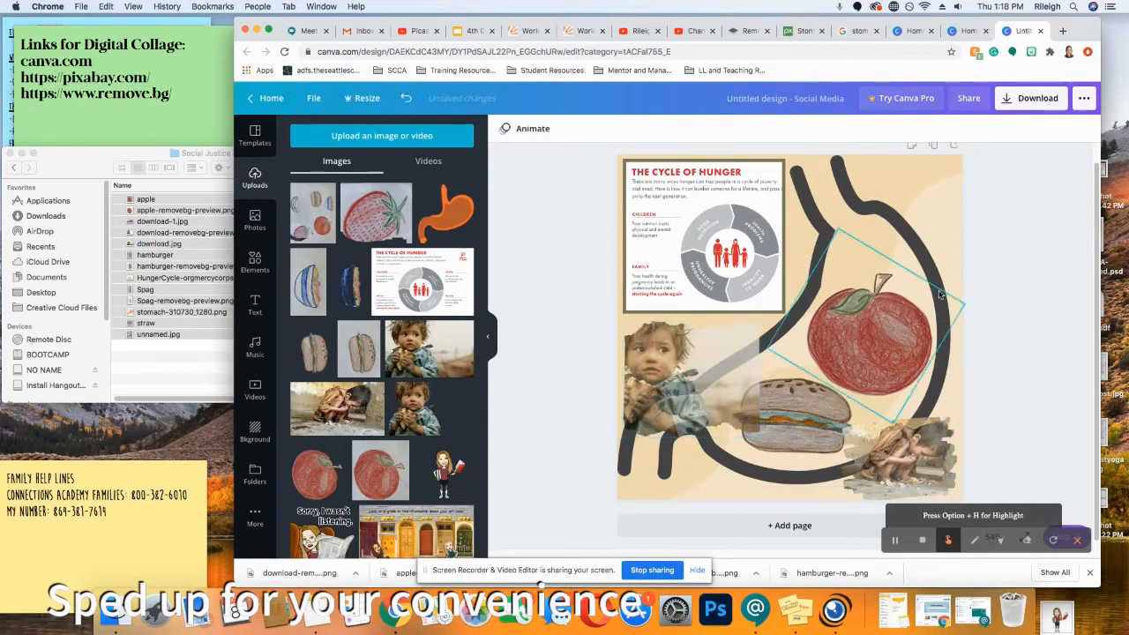
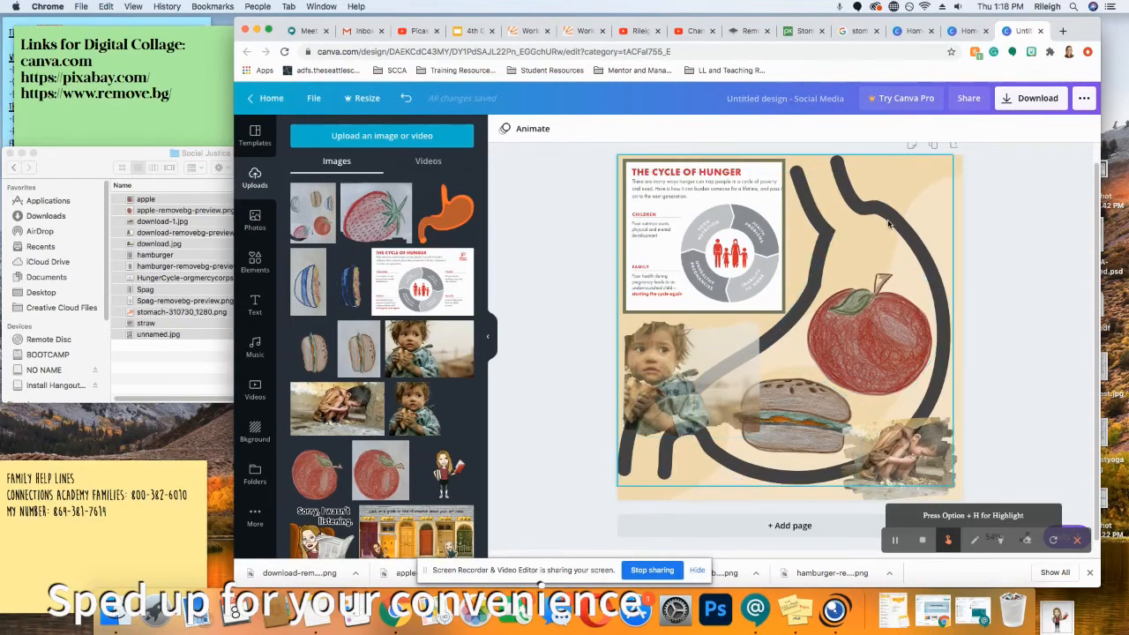
drag(883, 324, 882, 312)
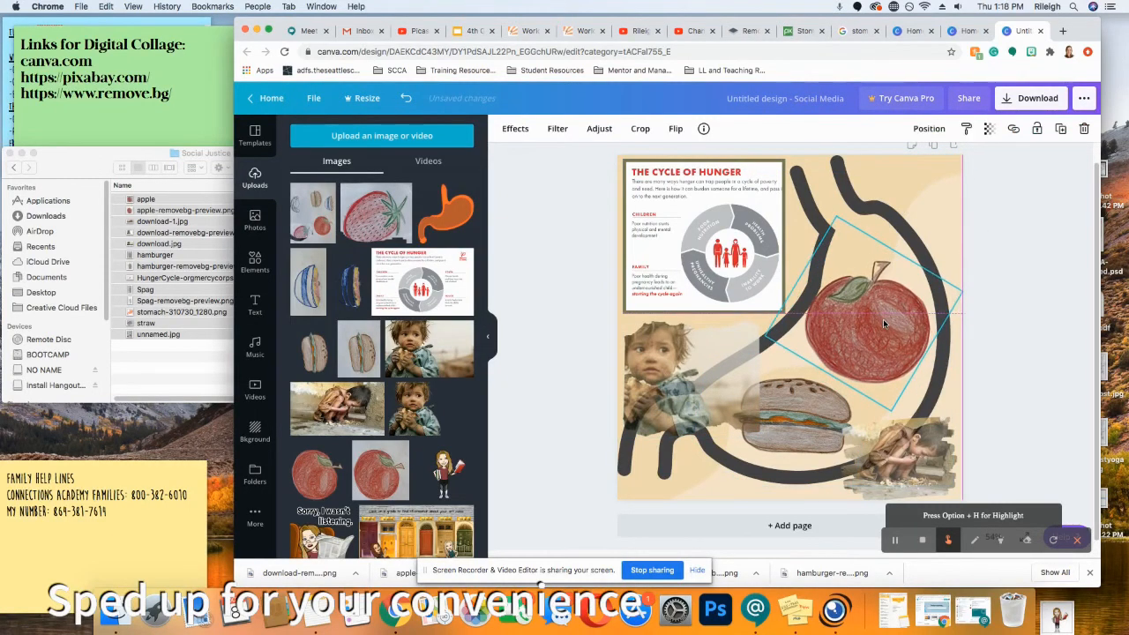
drag(815, 410, 822, 403)
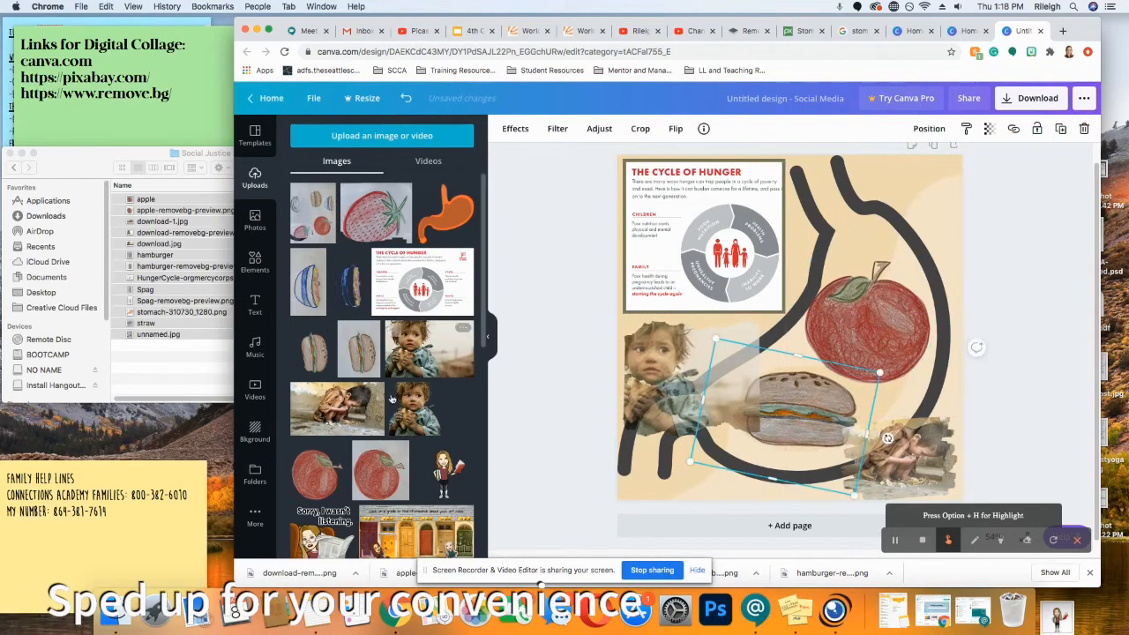
Add a heading over the stomach reading "There are still hungry children in the world!"
click(255, 303)
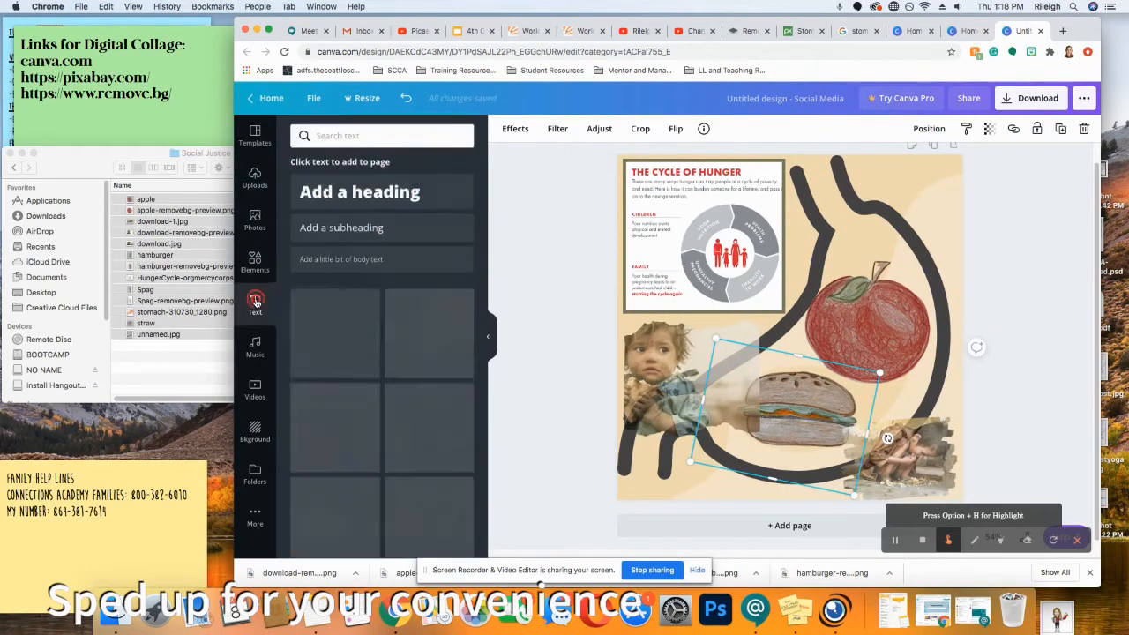
scroll(399, 368, down, 5)
scroll(399, 368, down, 8)
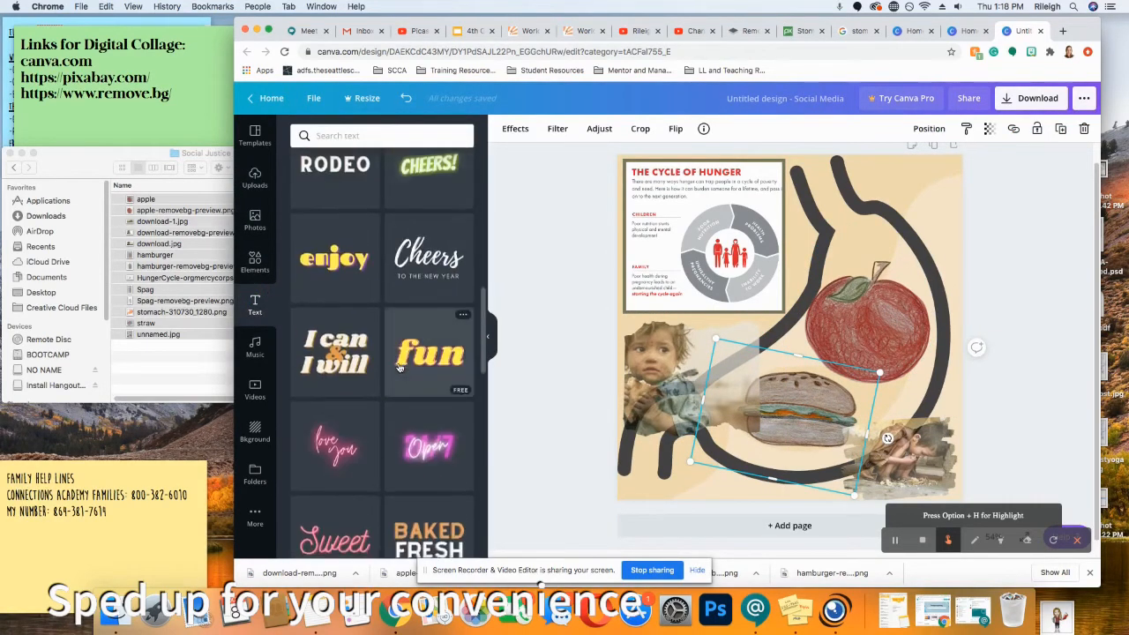
scroll(399, 367, down, 8)
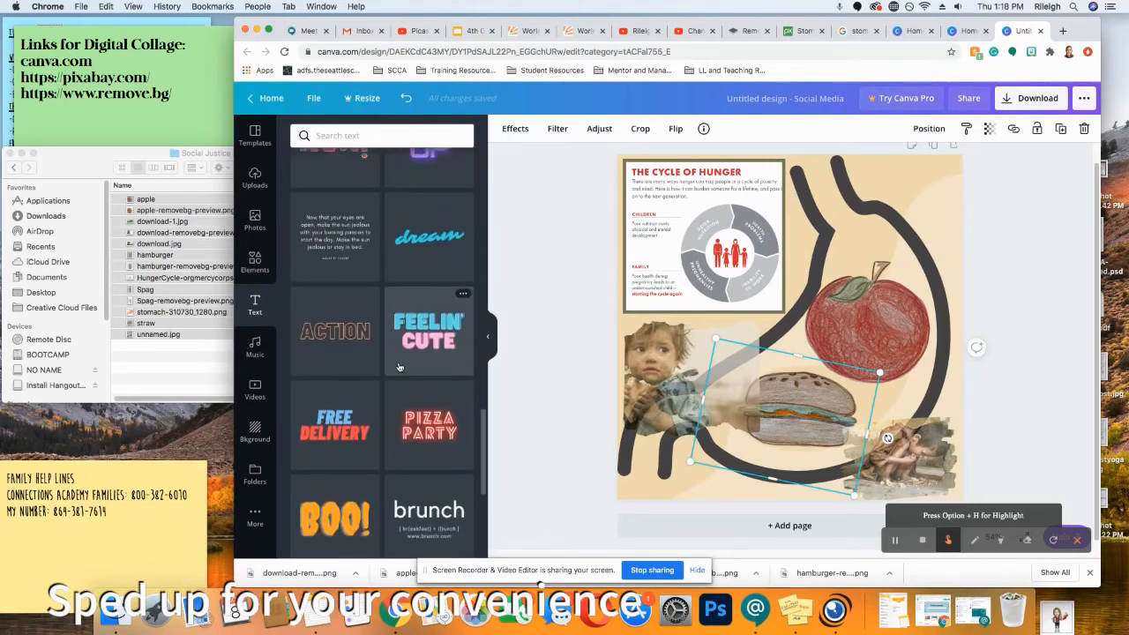
scroll(398, 368, down, 10)
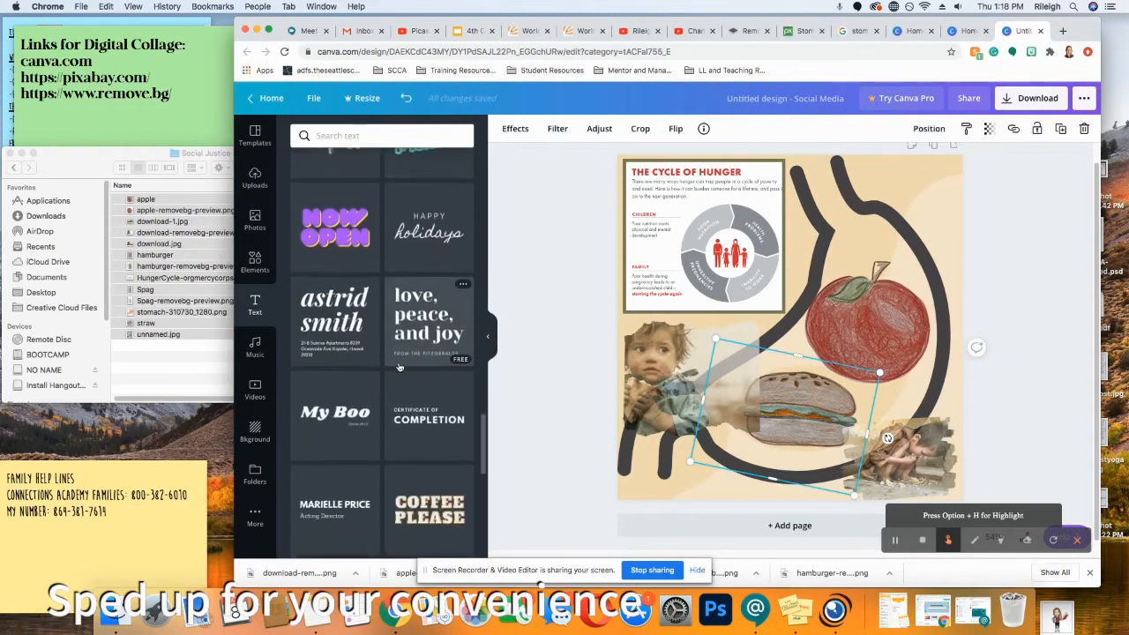
scroll(398, 367, up, 20)
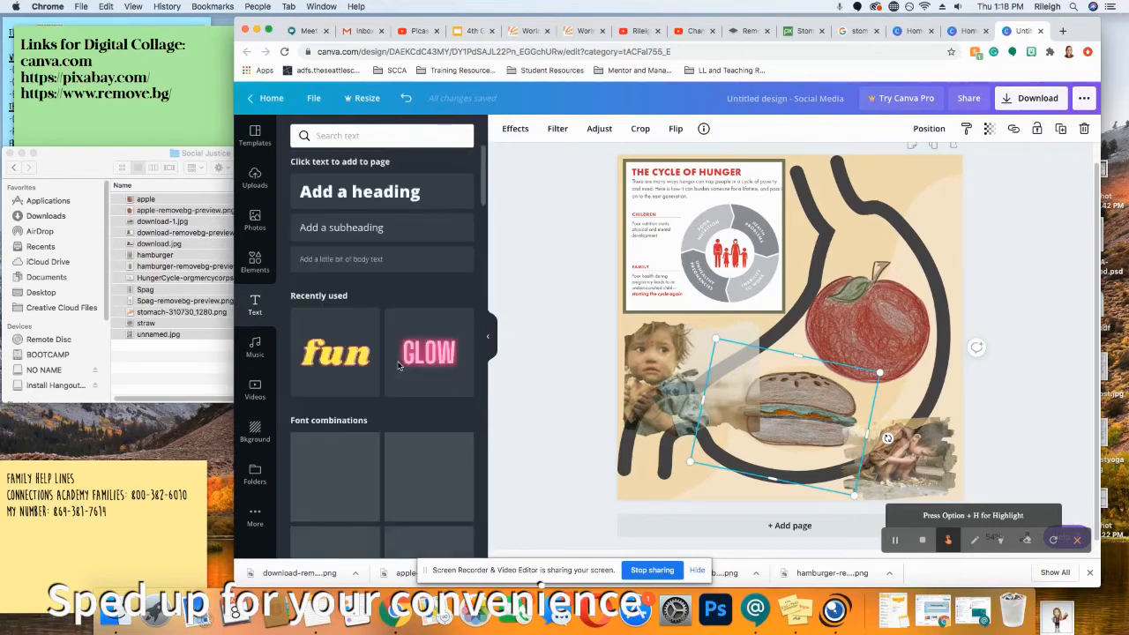
drag(318, 190, 766, 309)
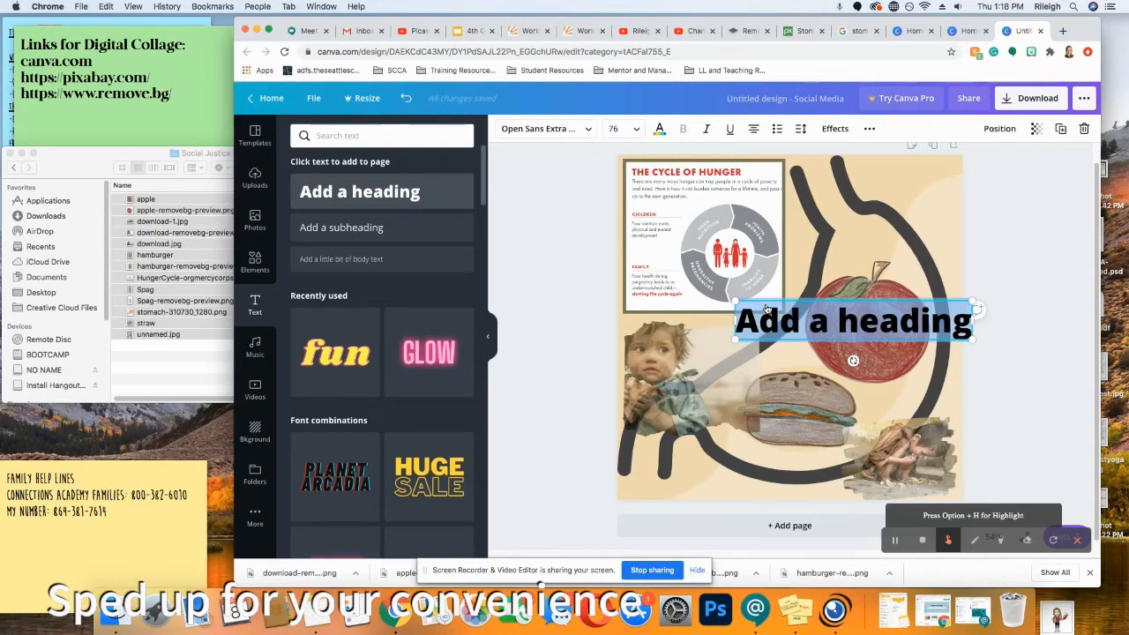
key(BackSpace)
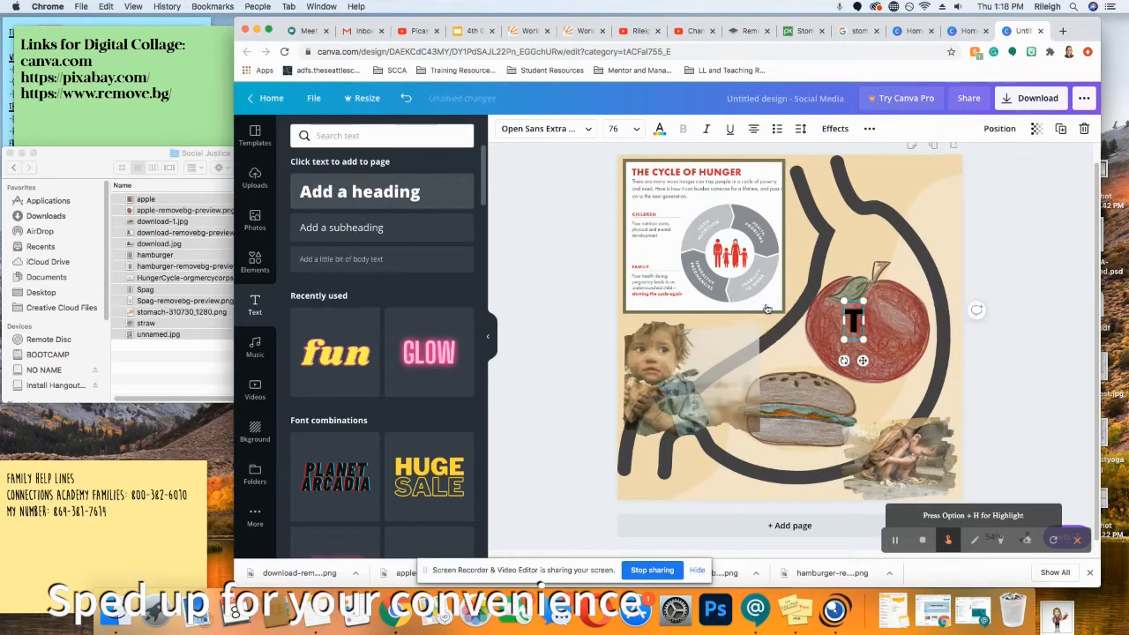
text(There are still h)
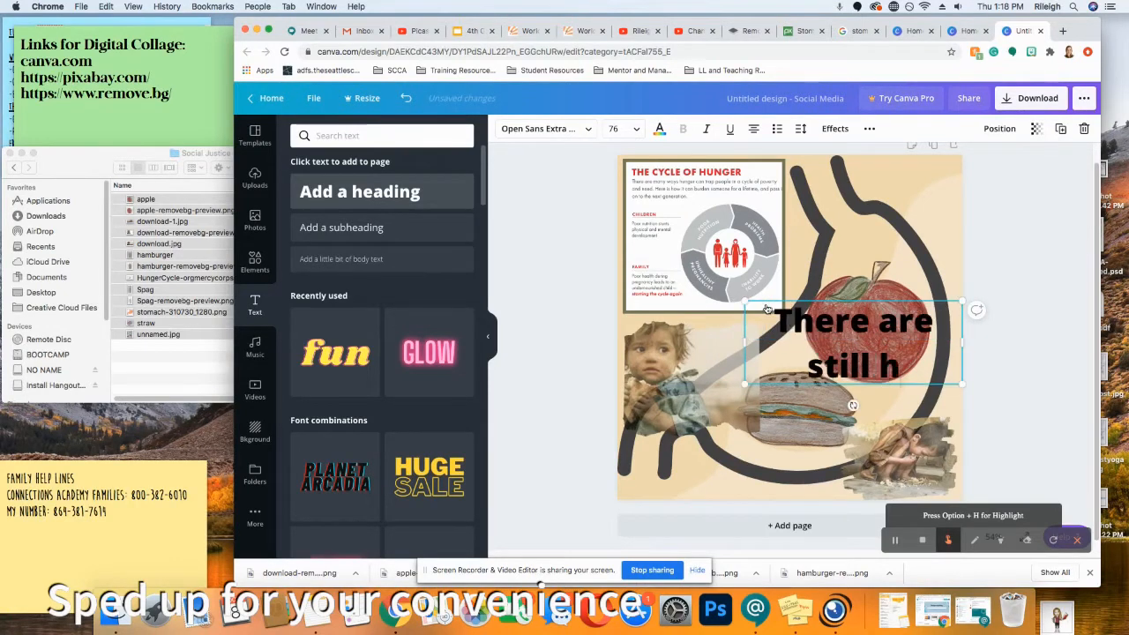
text(ungry children)
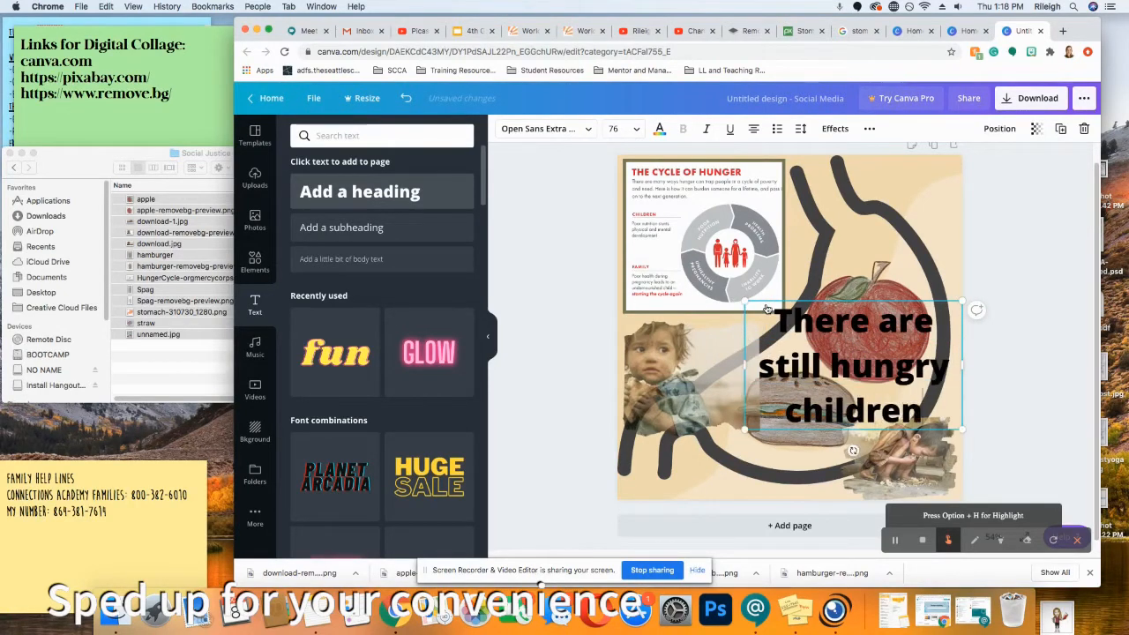
text( in the world!)
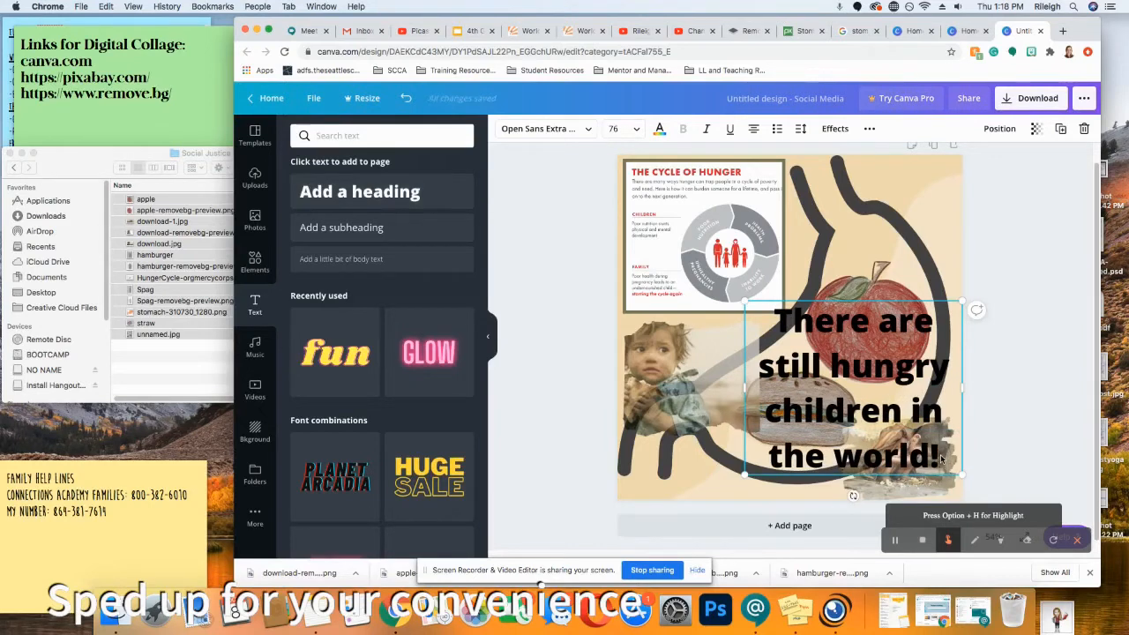
Set the heading's font size to 18
click(616, 129)
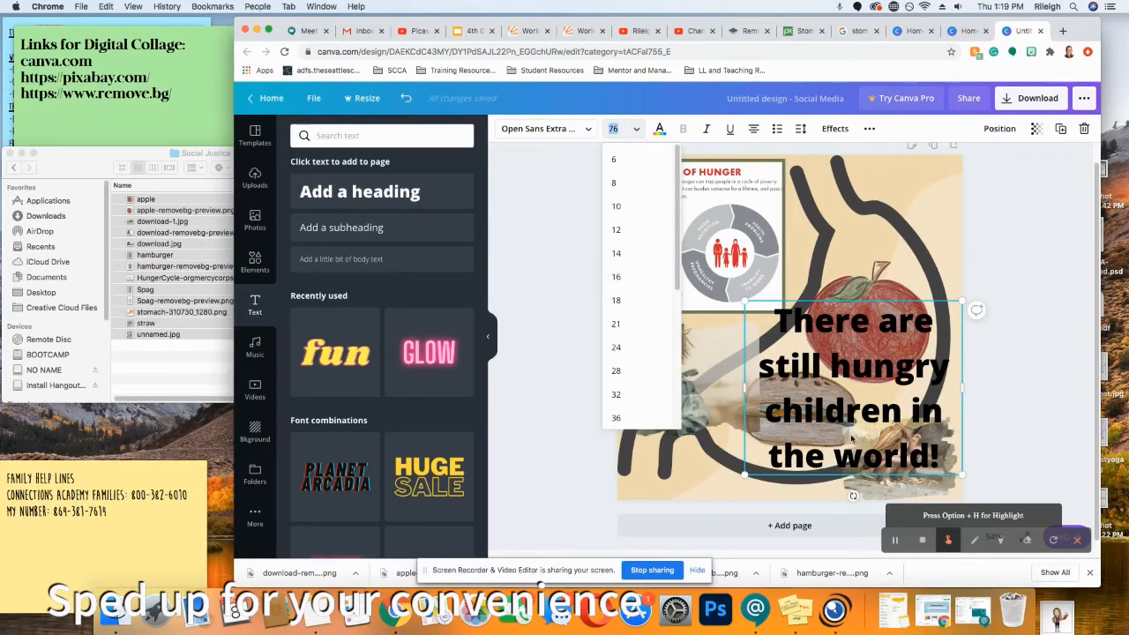
click(625, 300)
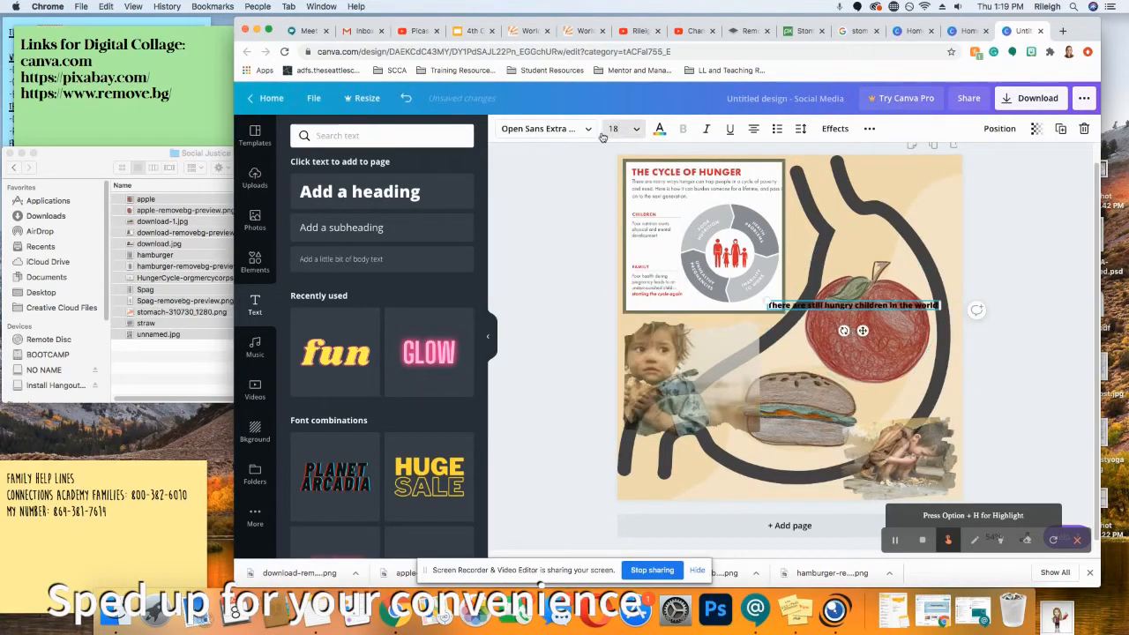
Try white for the heading text and switch it back to black
click(659, 128)
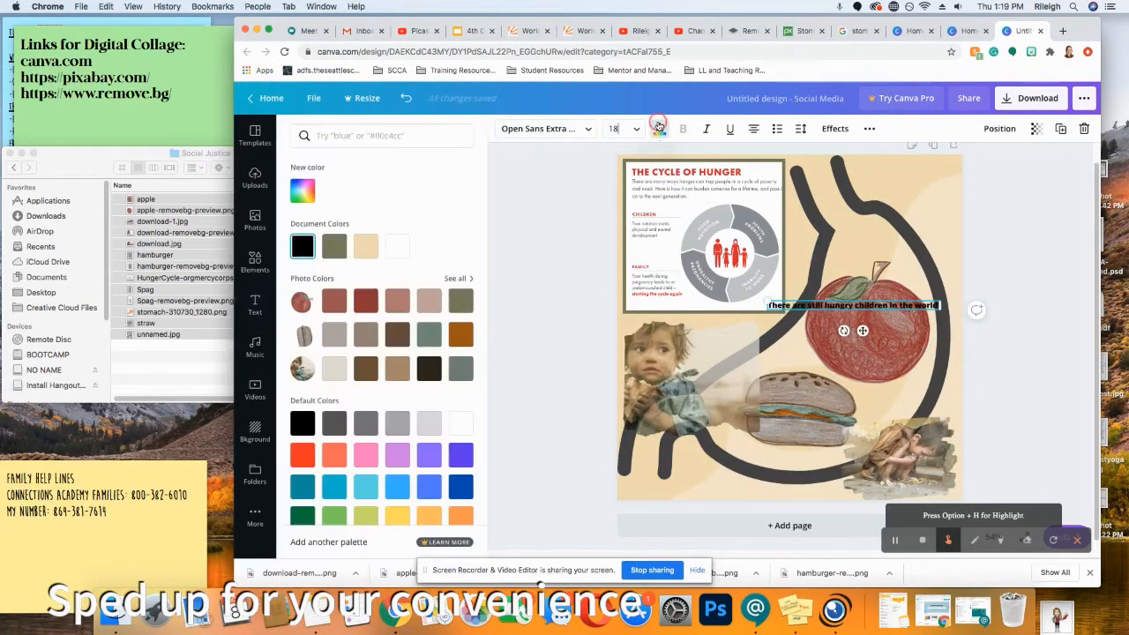
click(396, 250)
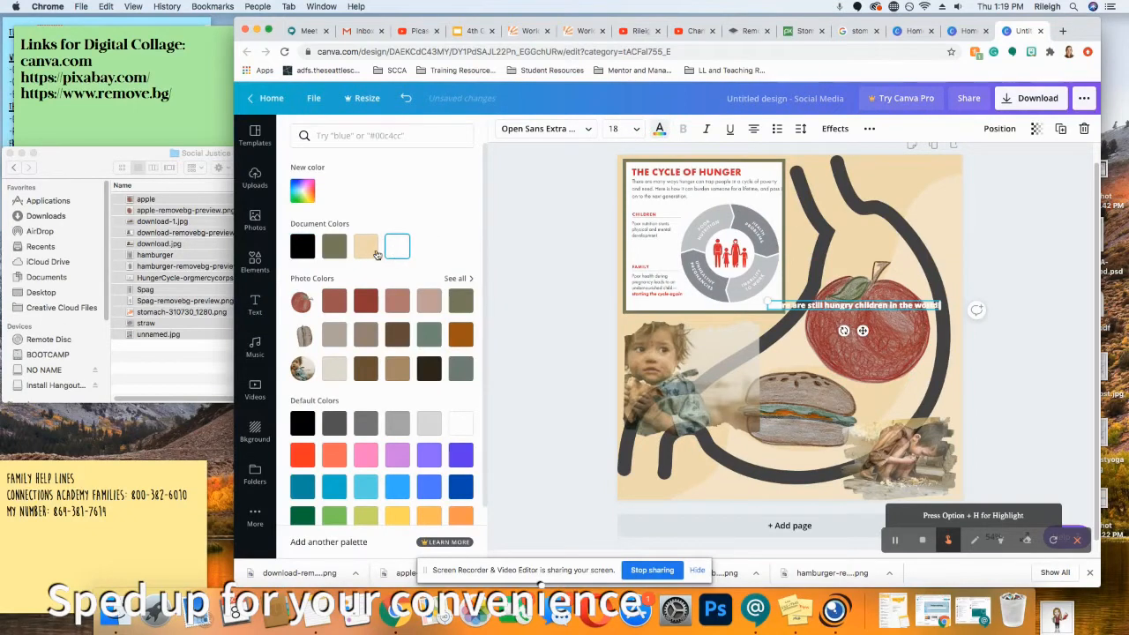
click(304, 249)
Try Aprila Bold, Antonio Bold and League Spartan on the heading, and settle on the Lovelo font
click(542, 129)
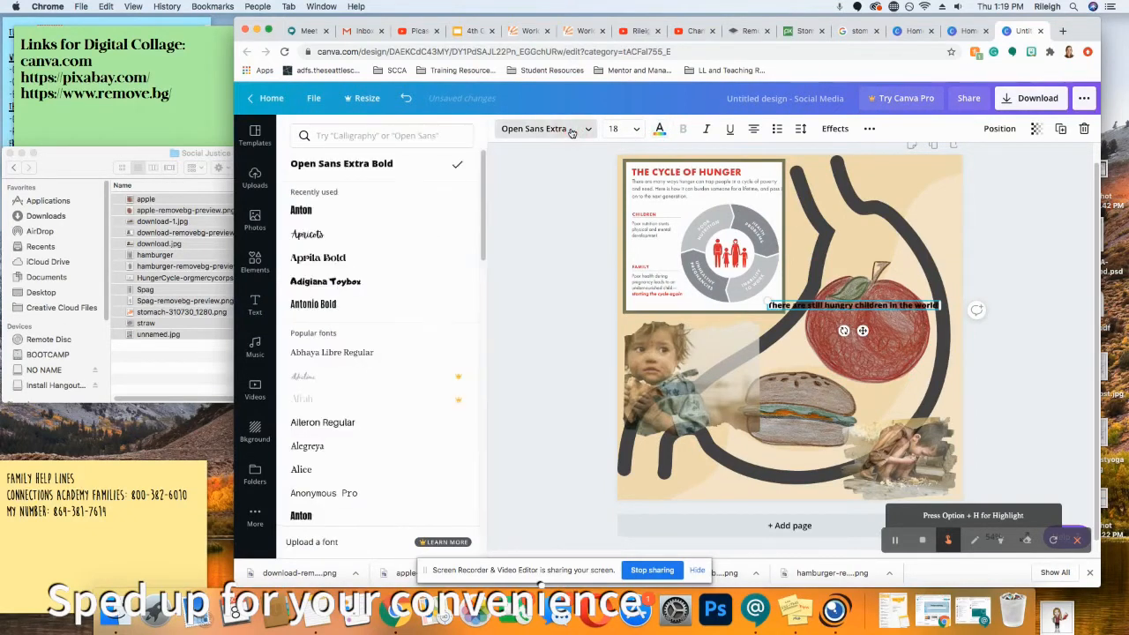
click(388, 259)
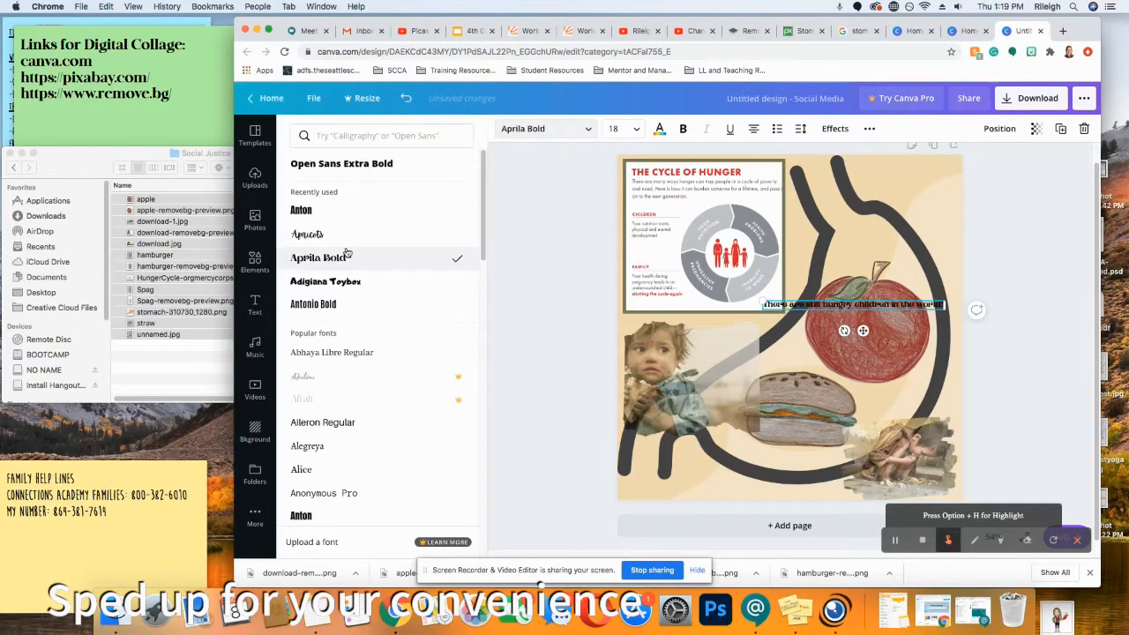
click(345, 309)
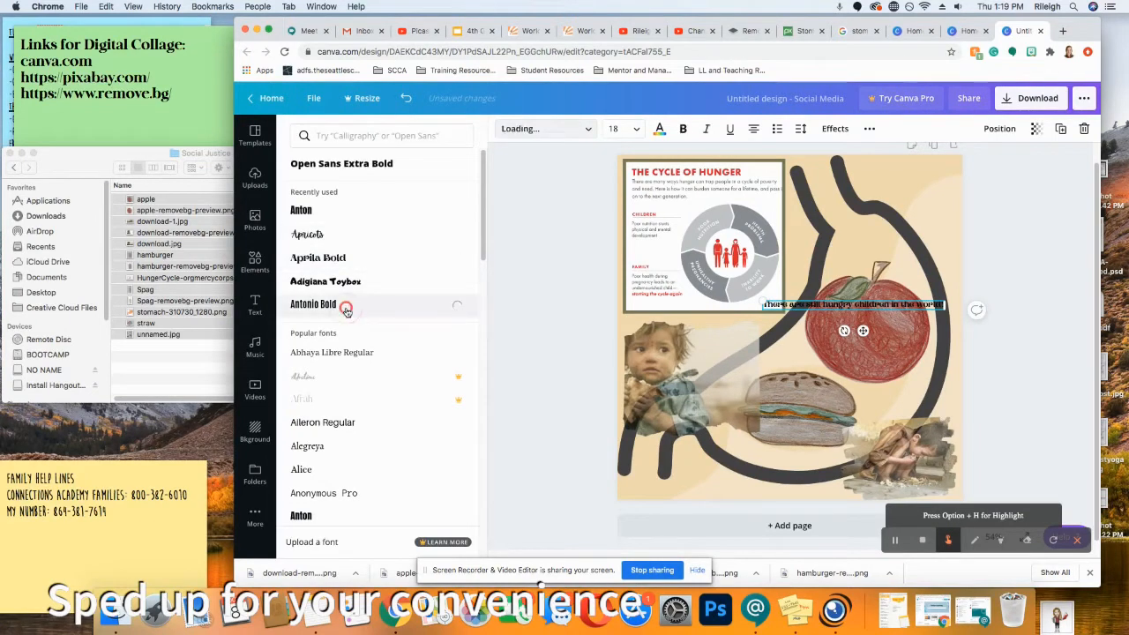
scroll(368, 313, down, 5)
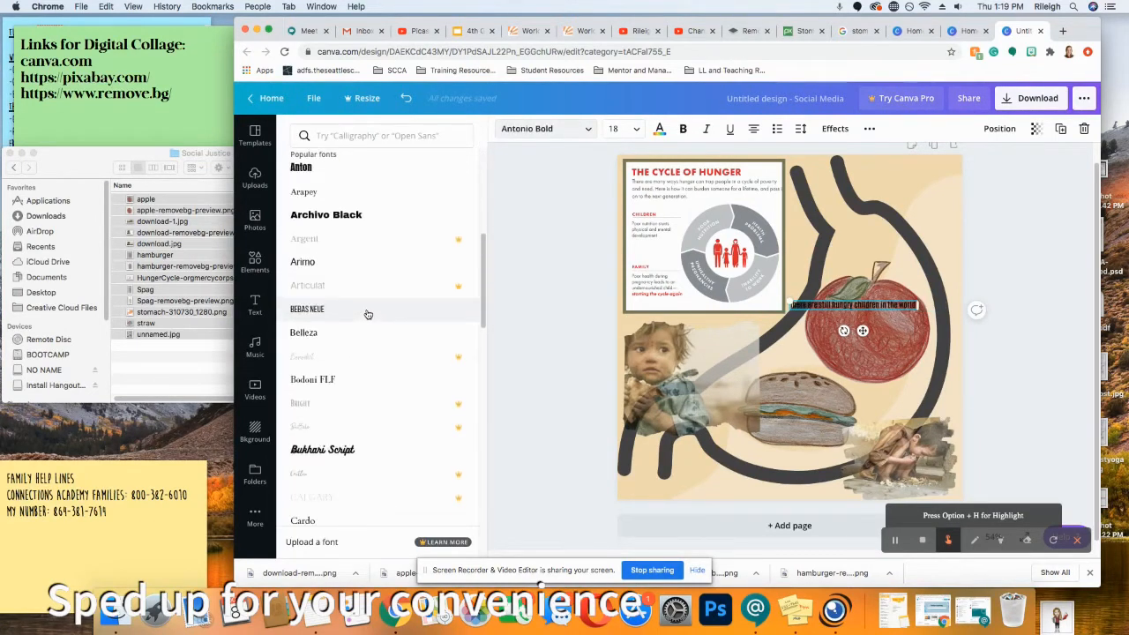
scroll(368, 313, down, 10)
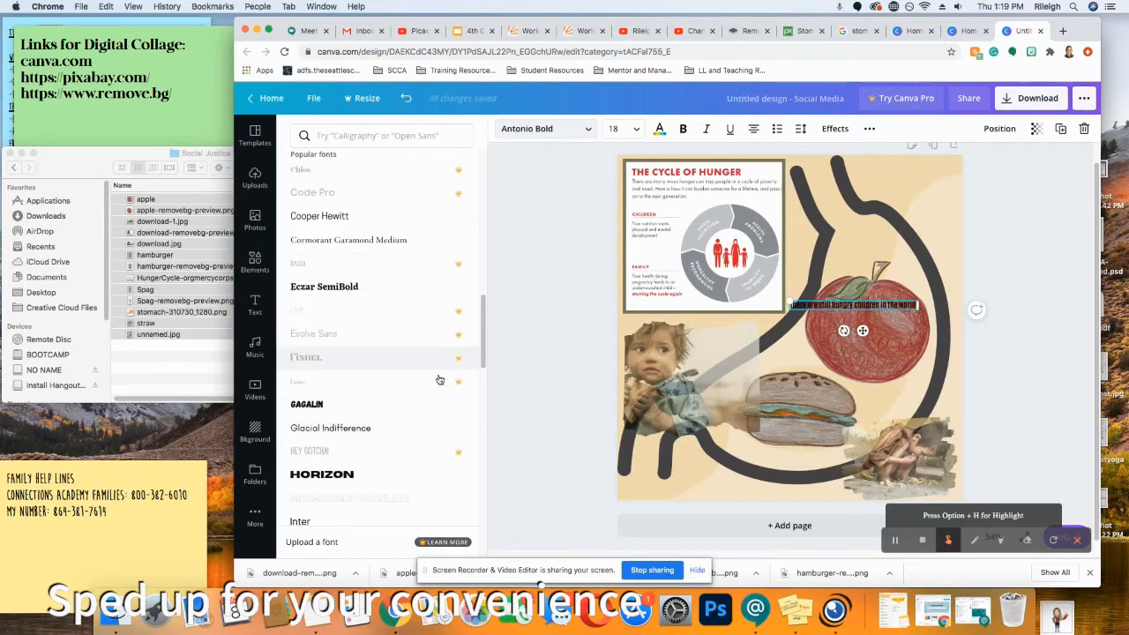
scroll(440, 380, down, 3)
scroll(335, 415, down, 5)
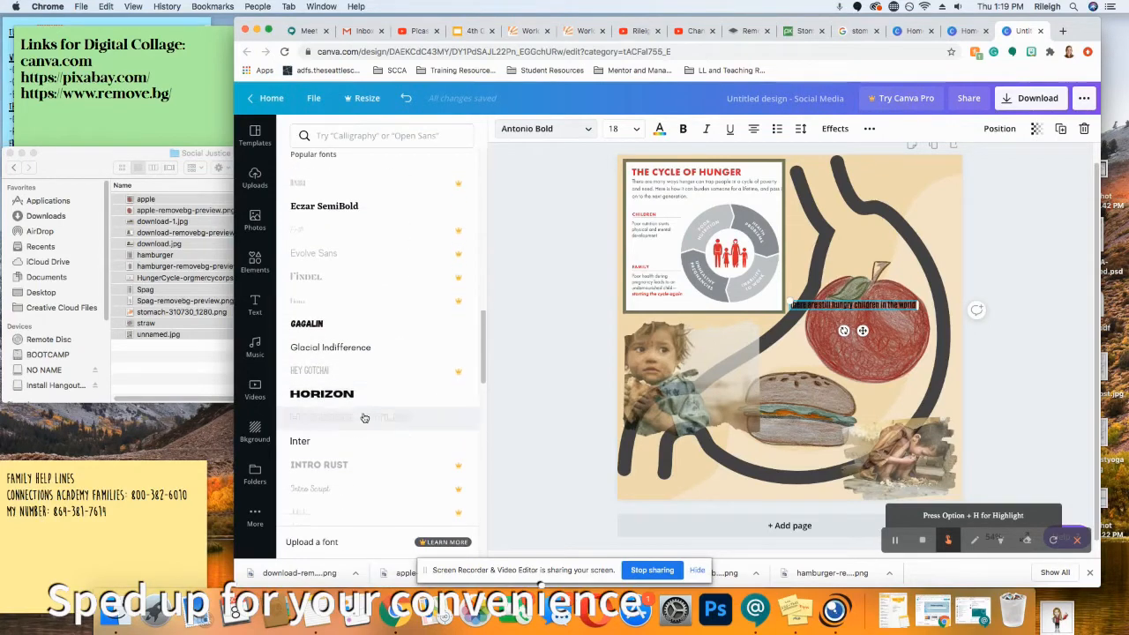
scroll(365, 417, down, 2)
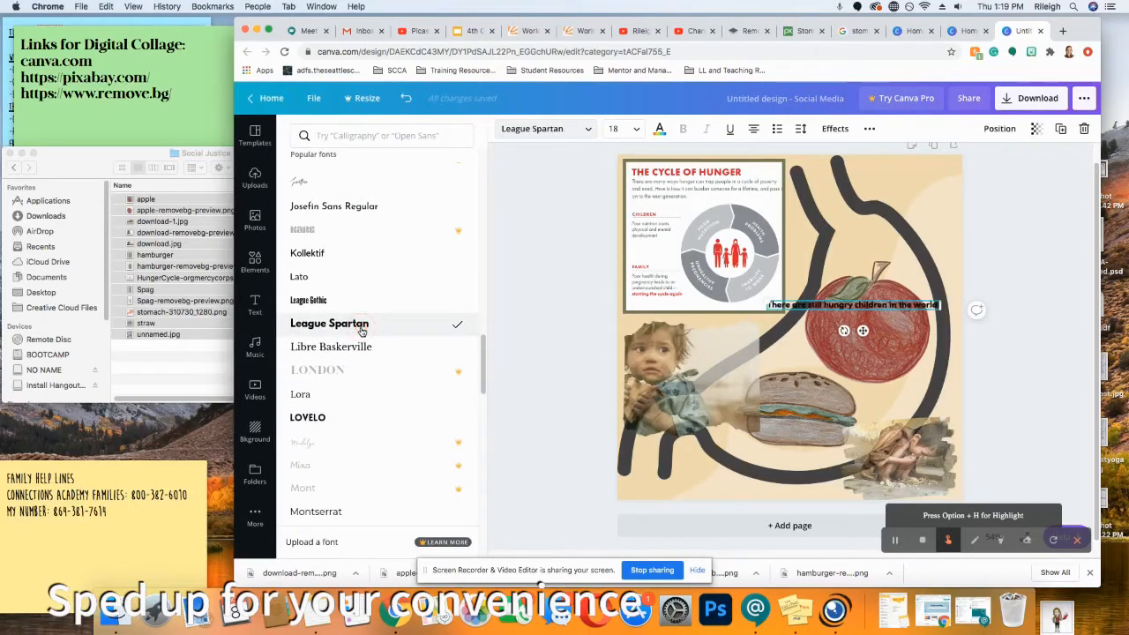
scroll(368, 377, down, 1)
click(366, 375)
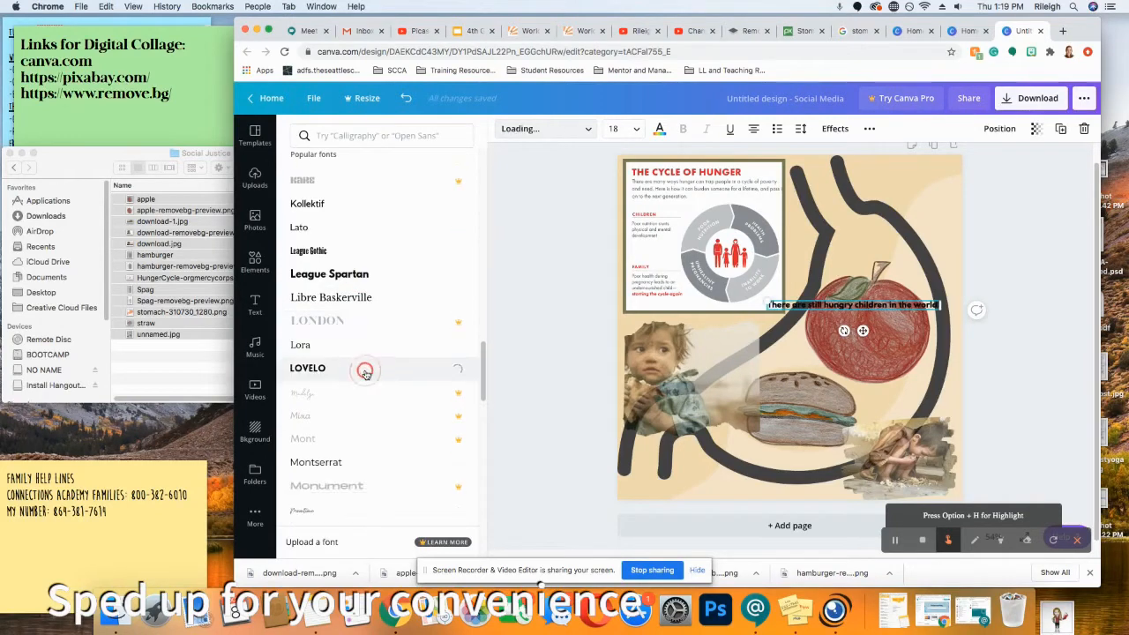
scroll(366, 375, down, 2)
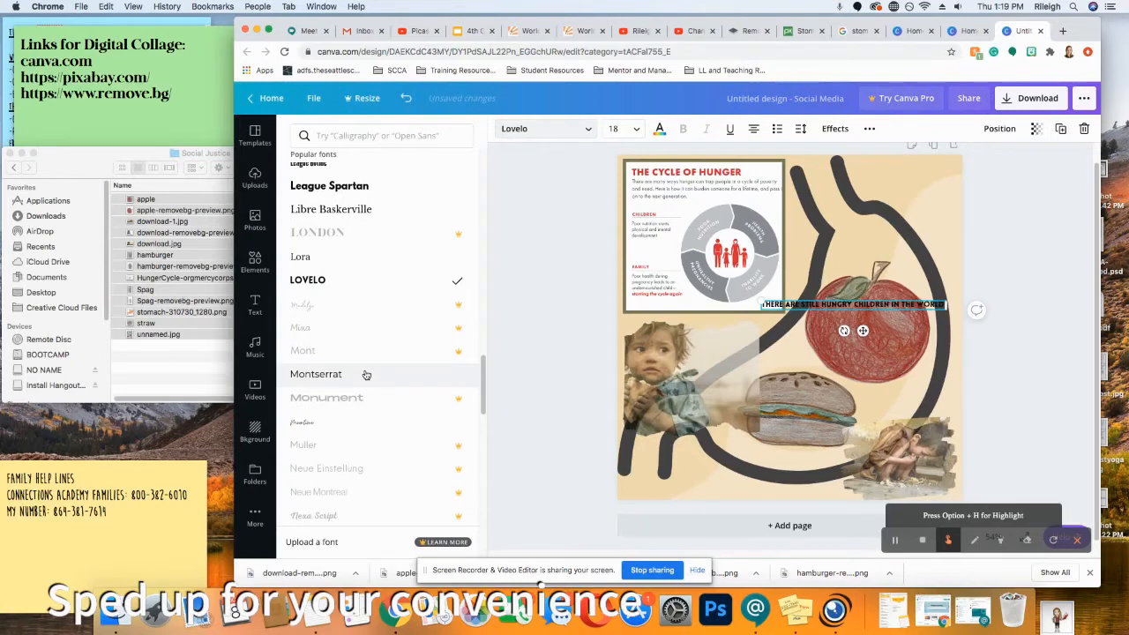
scroll(366, 375, down, 5)
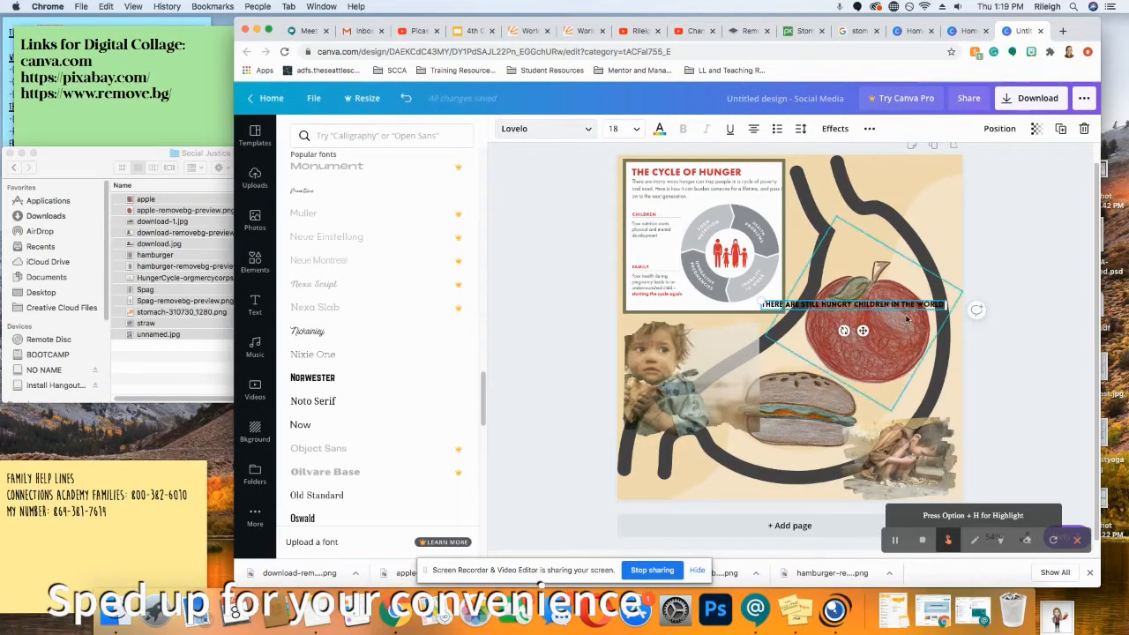
Narrow the heading's text box to two lines and fit it over the apple, enlarged to font size 21.7
drag(946, 305, 901, 311)
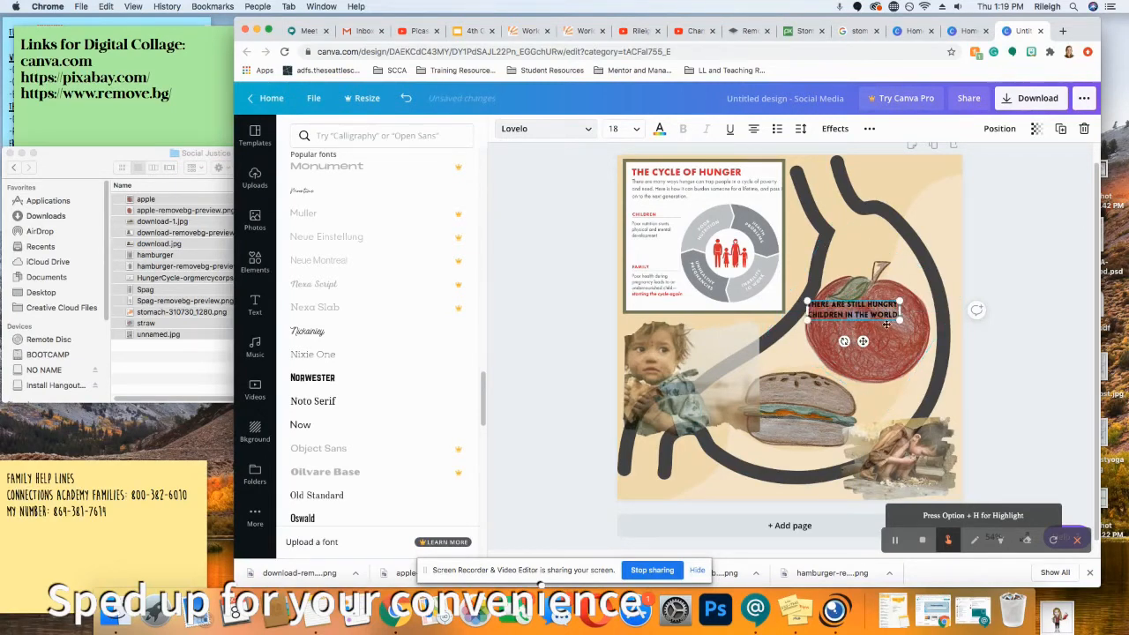
drag(889, 347, 892, 344)
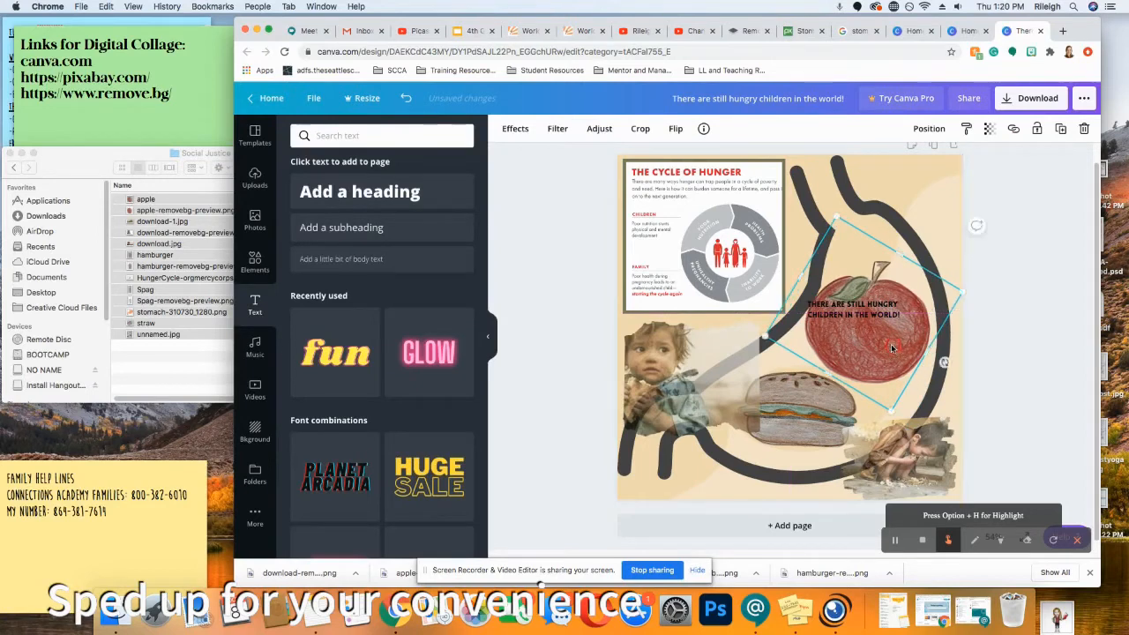
key(super+z)
drag(872, 313, 888, 330)
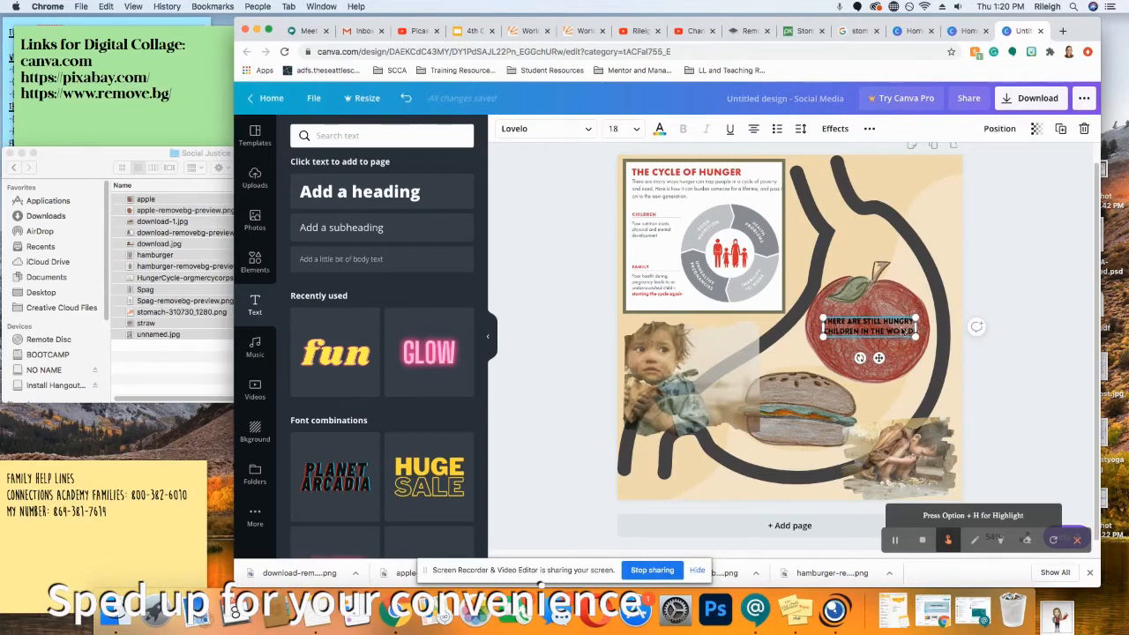
drag(916, 334, 873, 332)
click(984, 283)
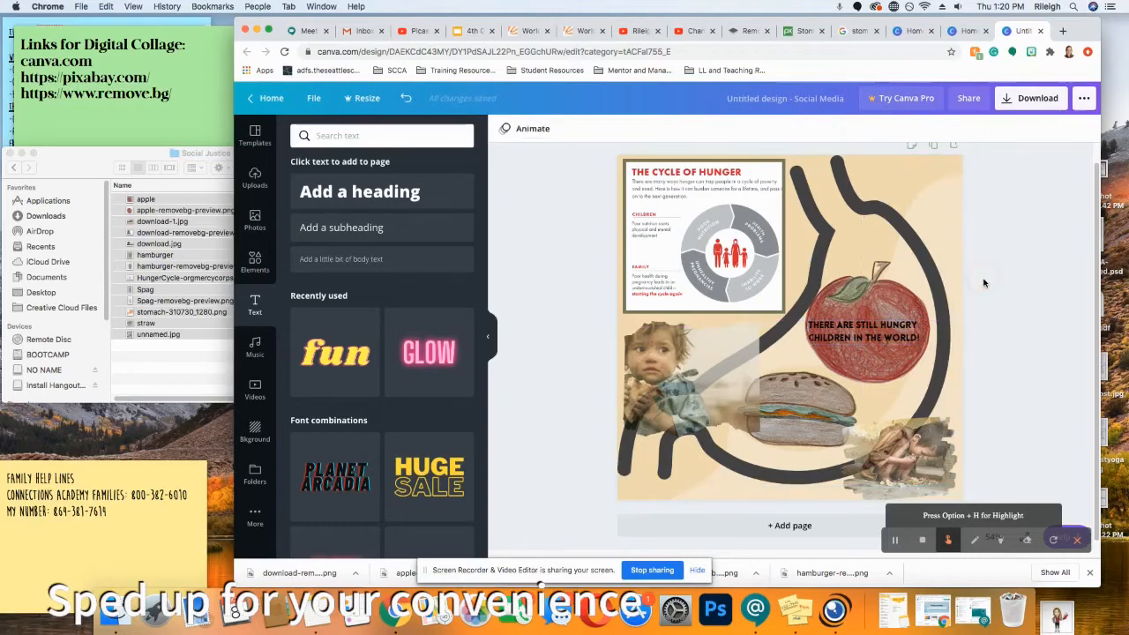
Compare white and tan for the heading text, and apply the light grey-beige from the child photo's colors
click(873, 333)
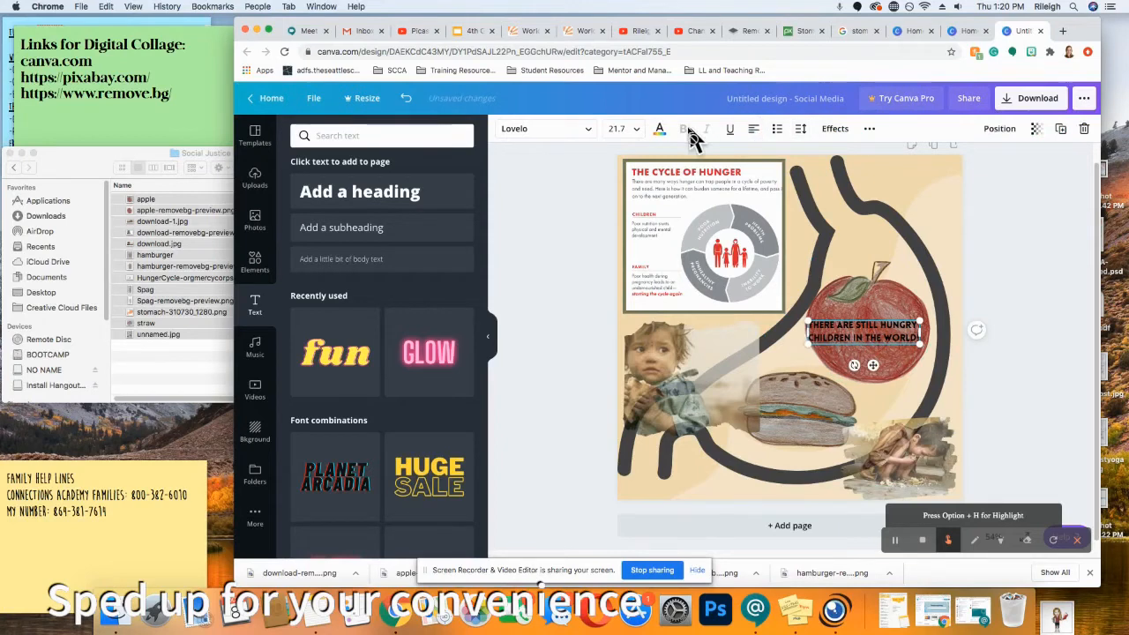
click(660, 128)
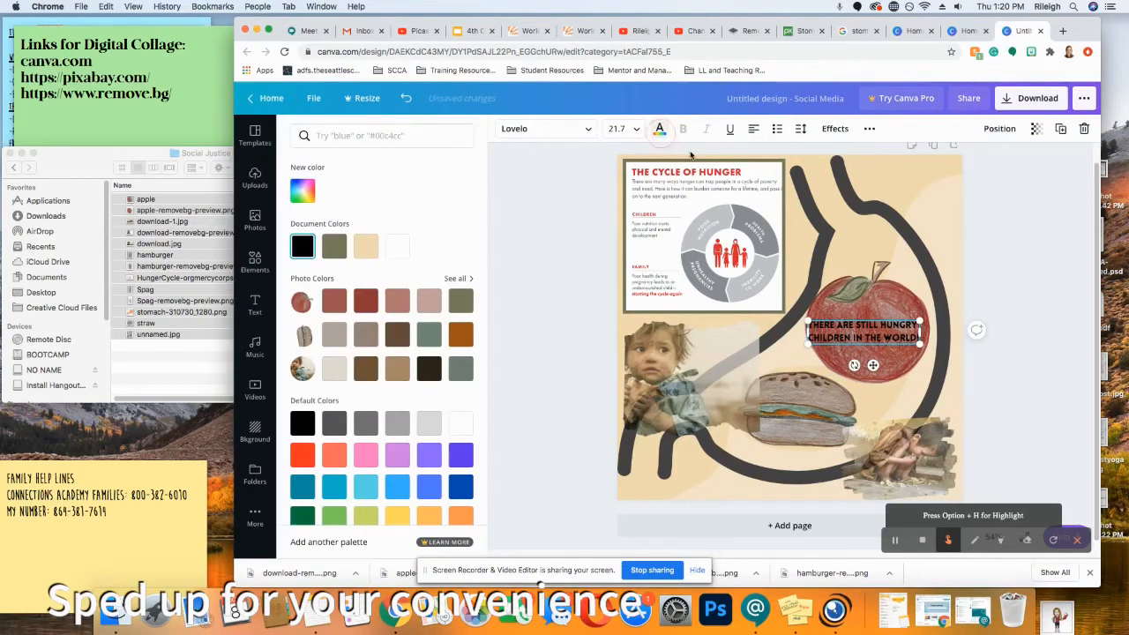
click(460, 302)
click(397, 250)
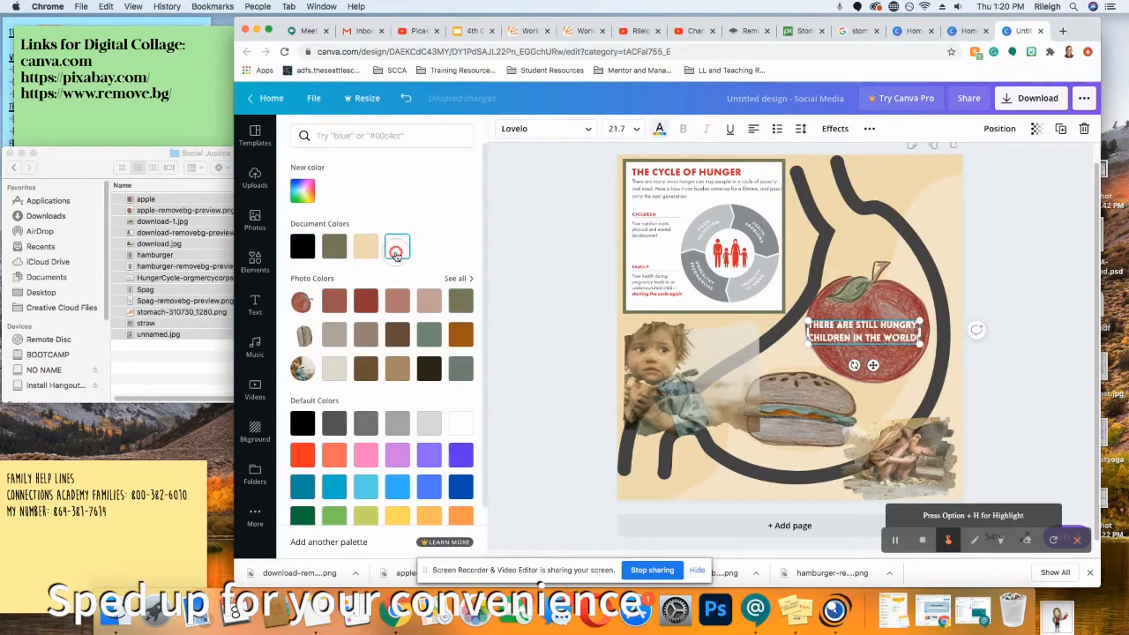
click(366, 370)
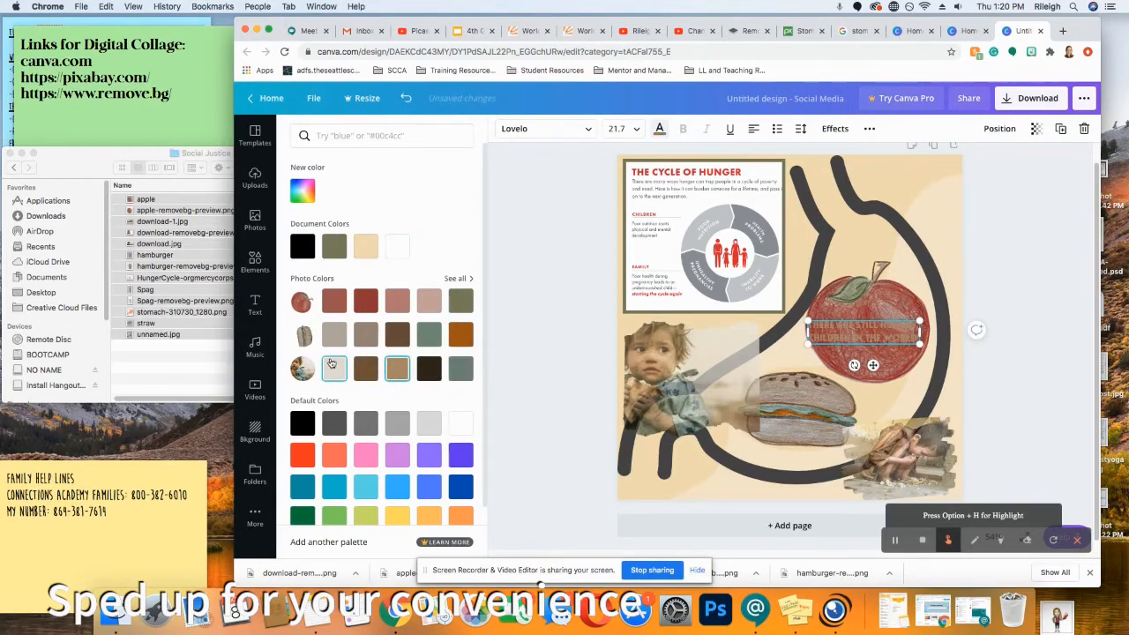
click(333, 366)
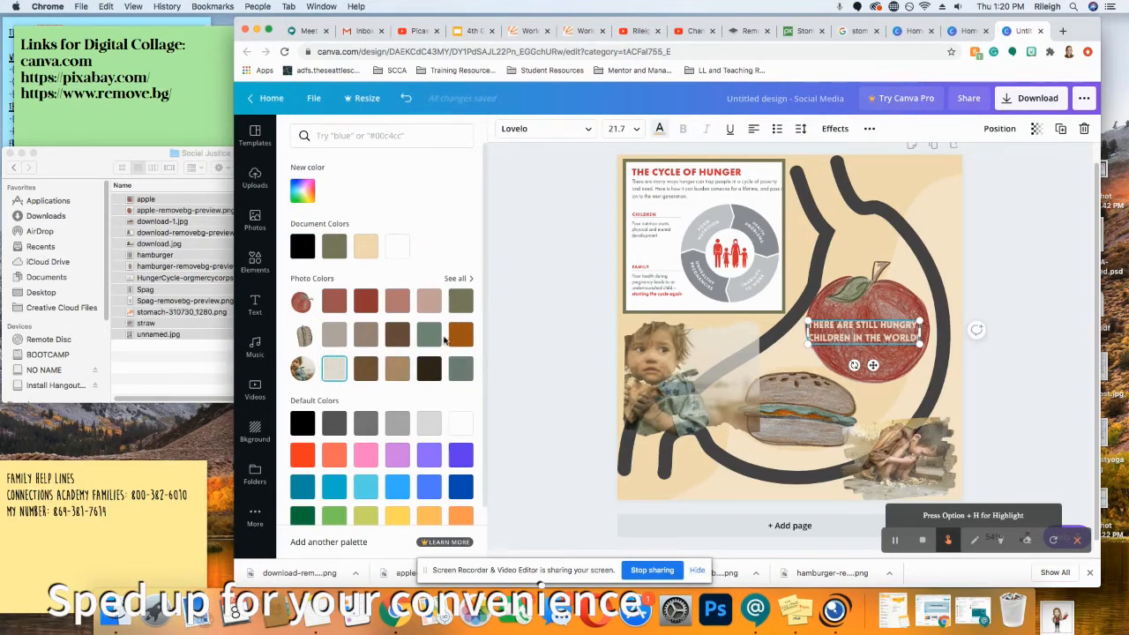
click(462, 423)
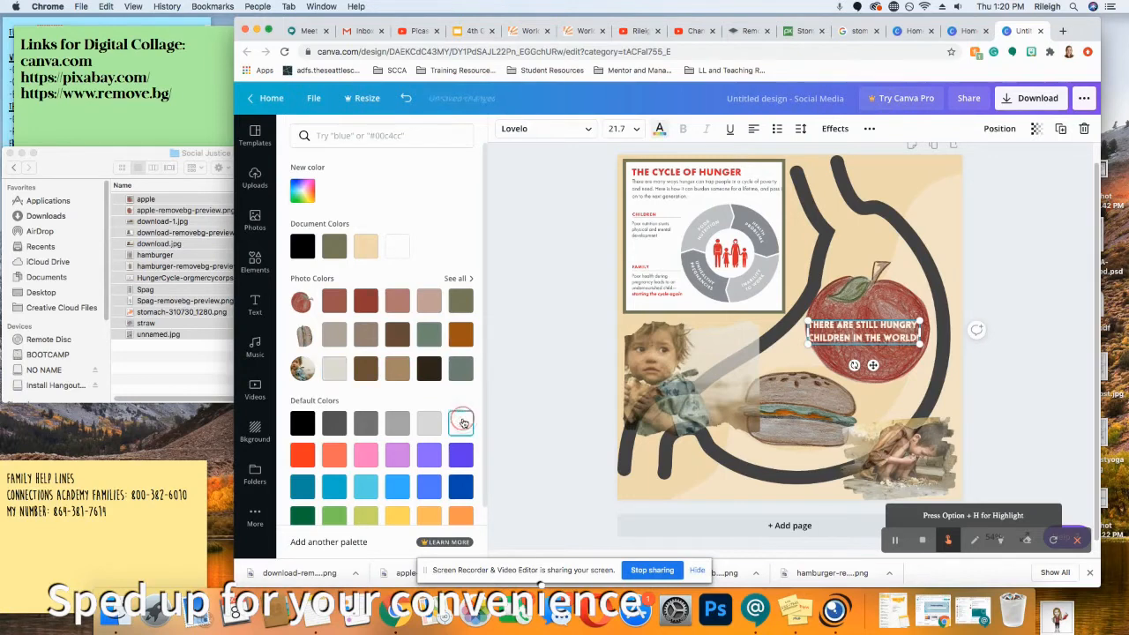
click(334, 366)
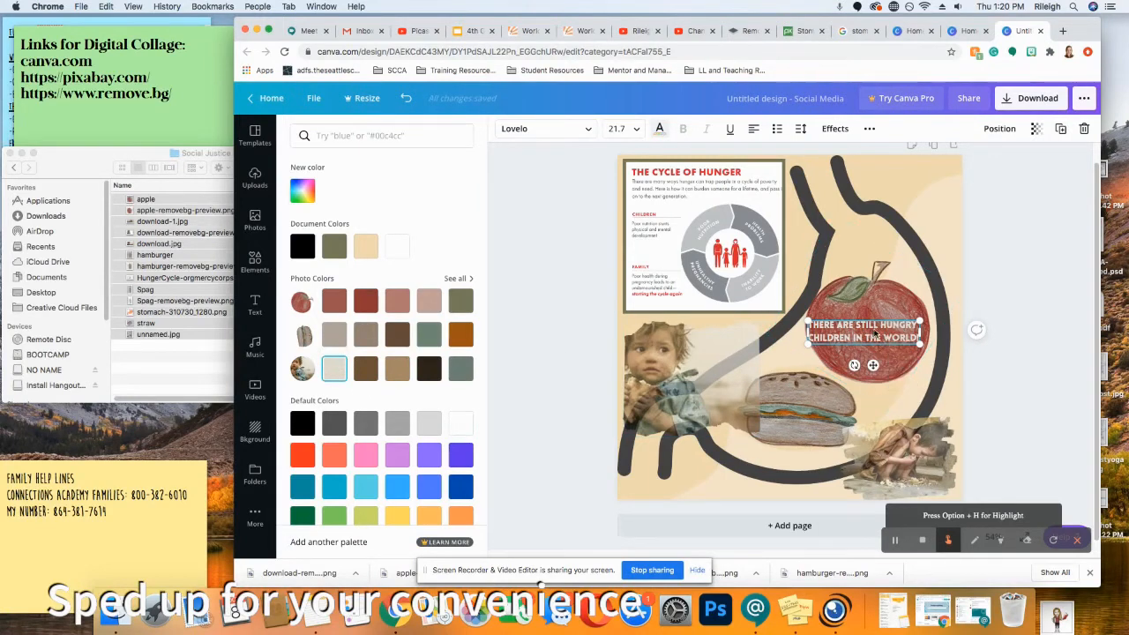
Nudge the heading slightly right on the apple and set its font size to 28, trying 36 and 32 first
mouse_move(872, 332)
mouse_down()
mouse_move(884, 333)
mouse_move(874, 333)
mouse_up()
click(617, 129)
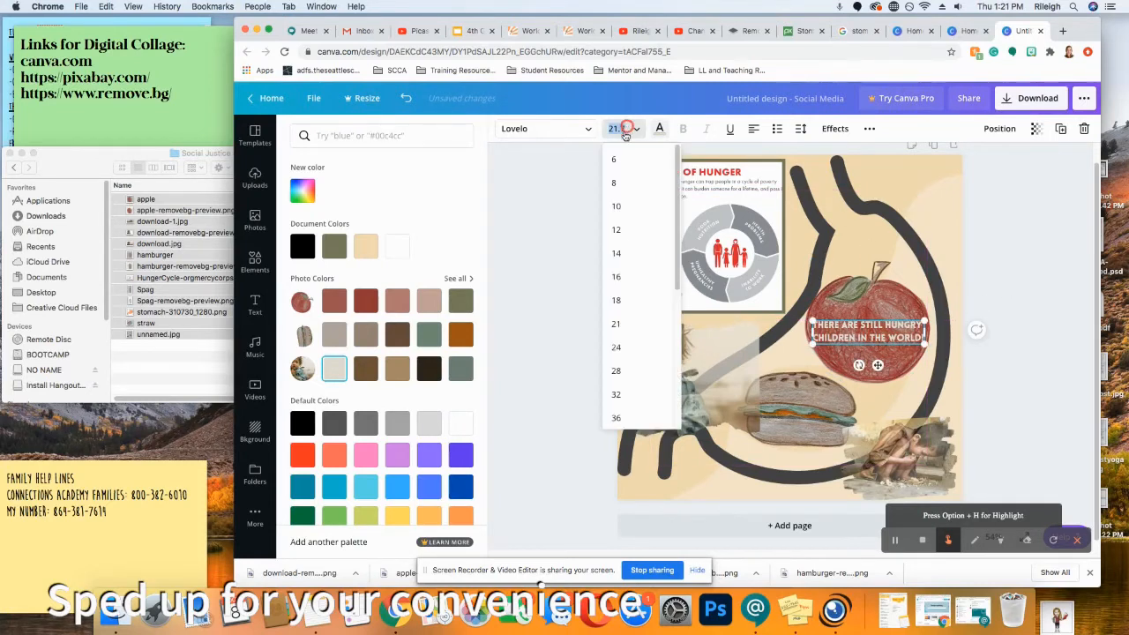
click(628, 329)
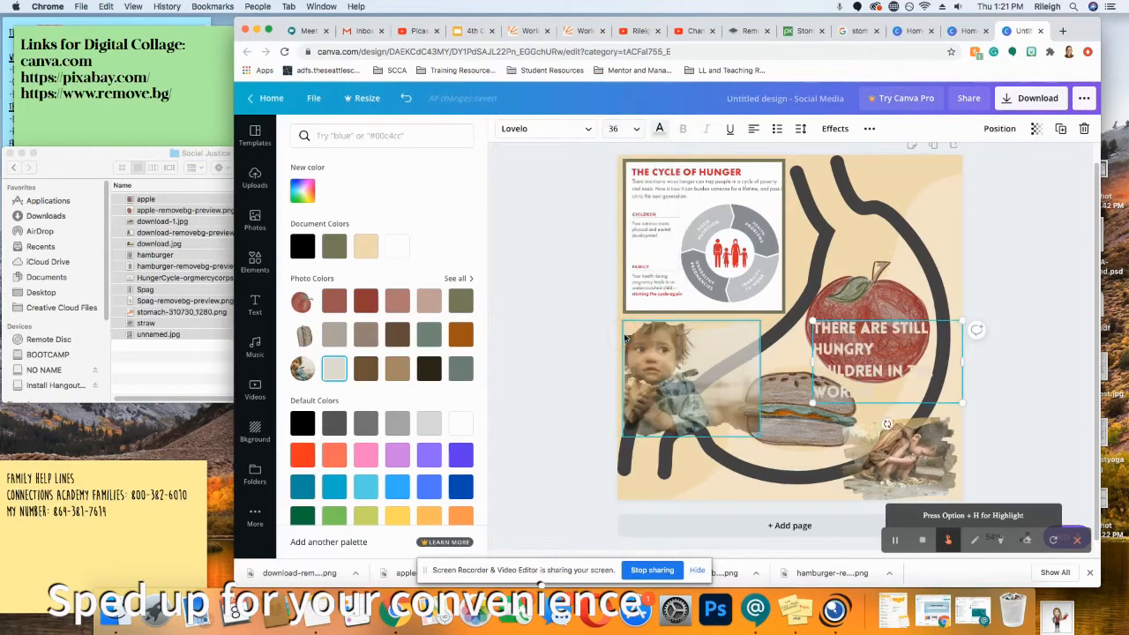
click(622, 131)
click(630, 263)
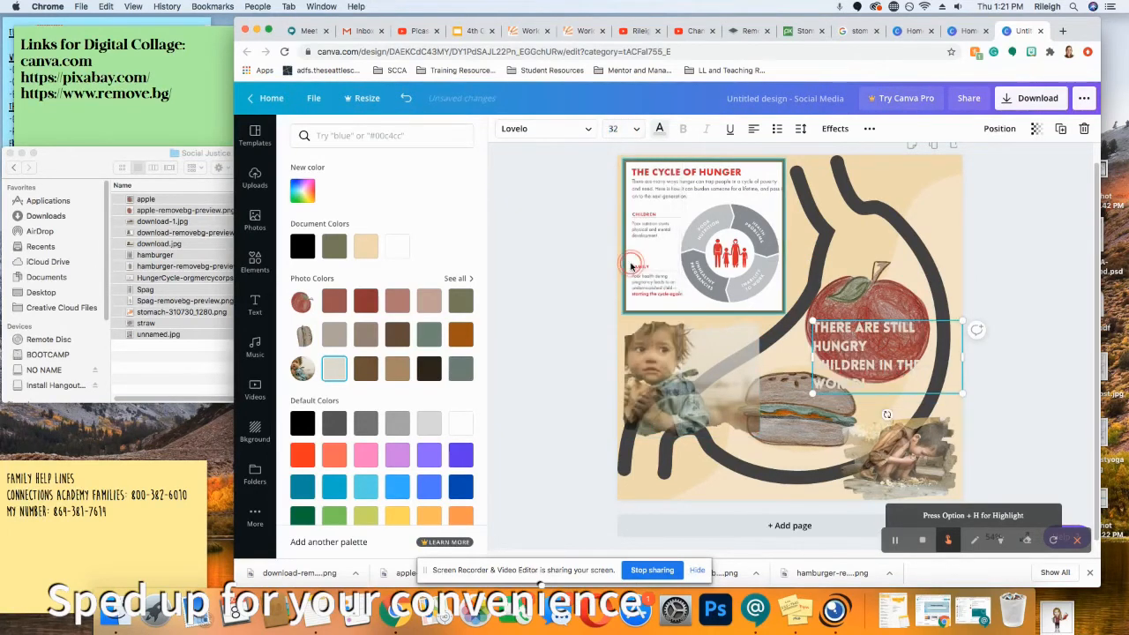
click(617, 129)
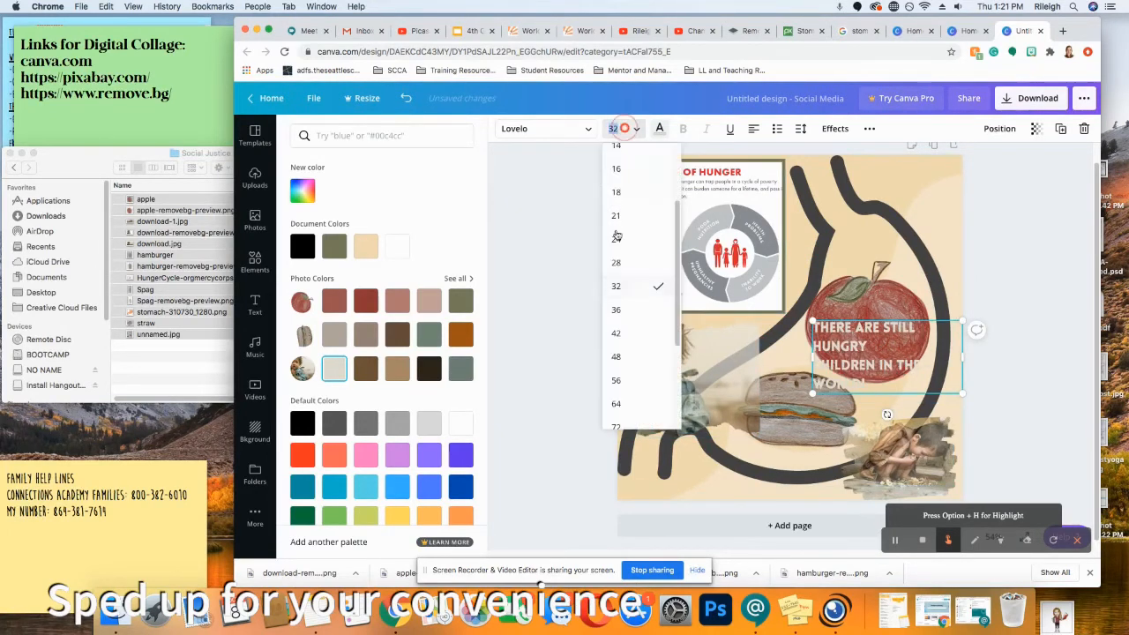
click(622, 262)
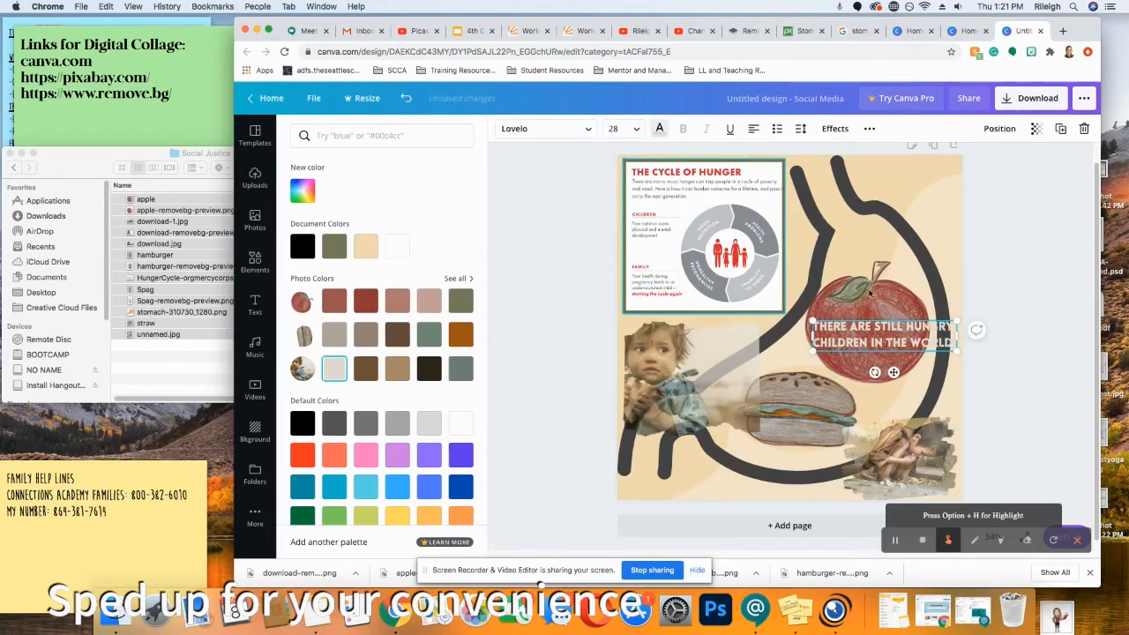
Wrap the heading into three lines, "There are still / hungry children / in the world!", and center it on the apple
click(909, 330)
key(Return)
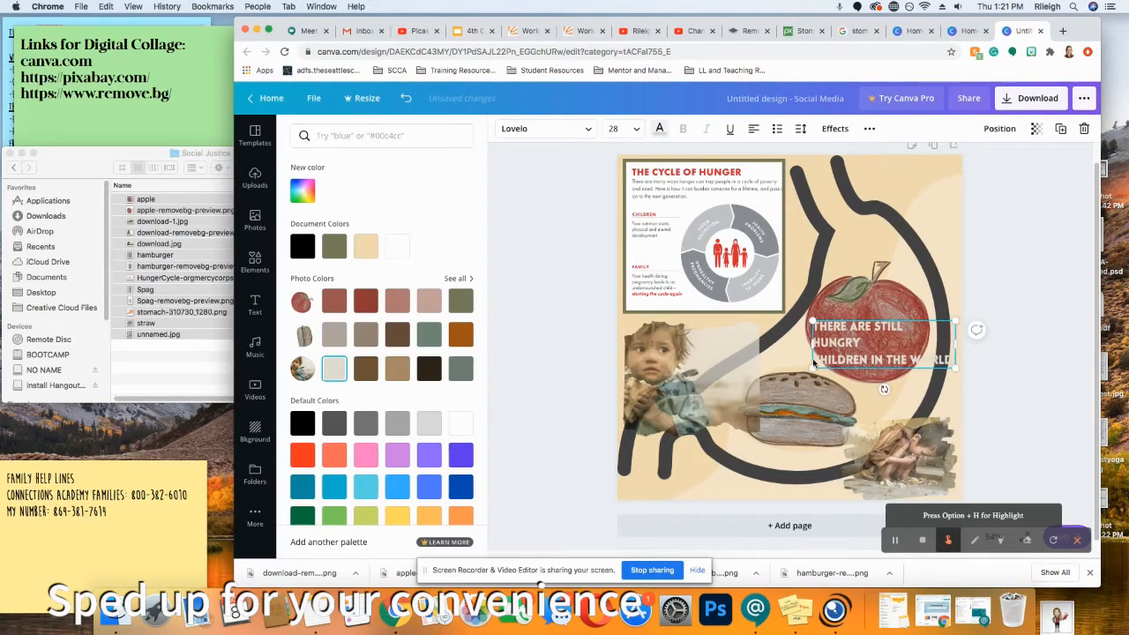
key(BackSpace)
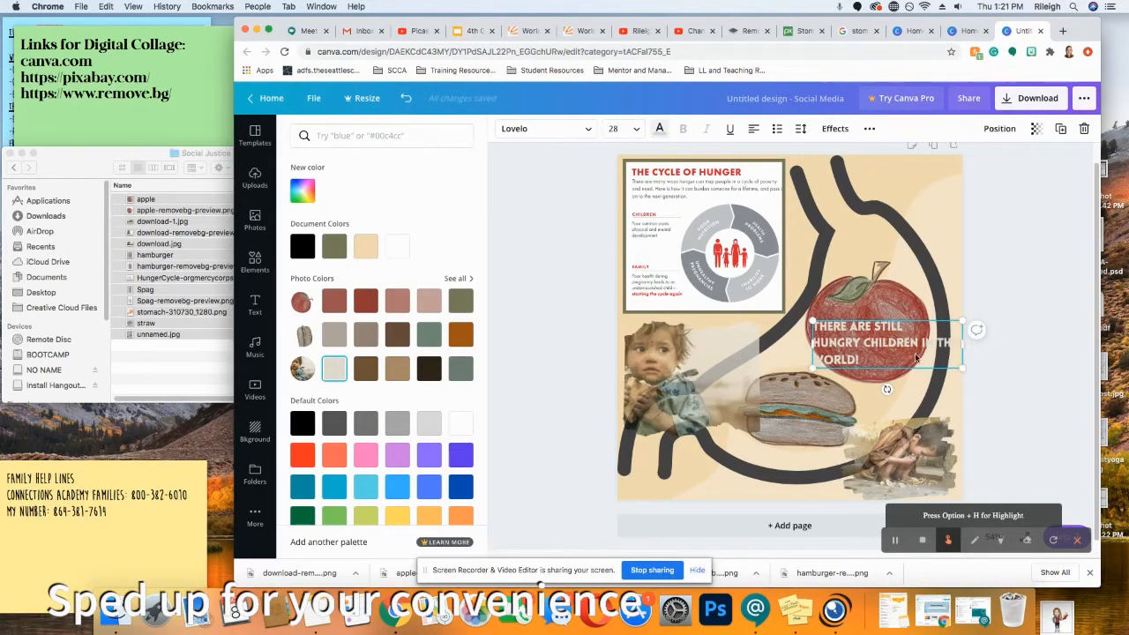
drag(963, 344, 922, 346)
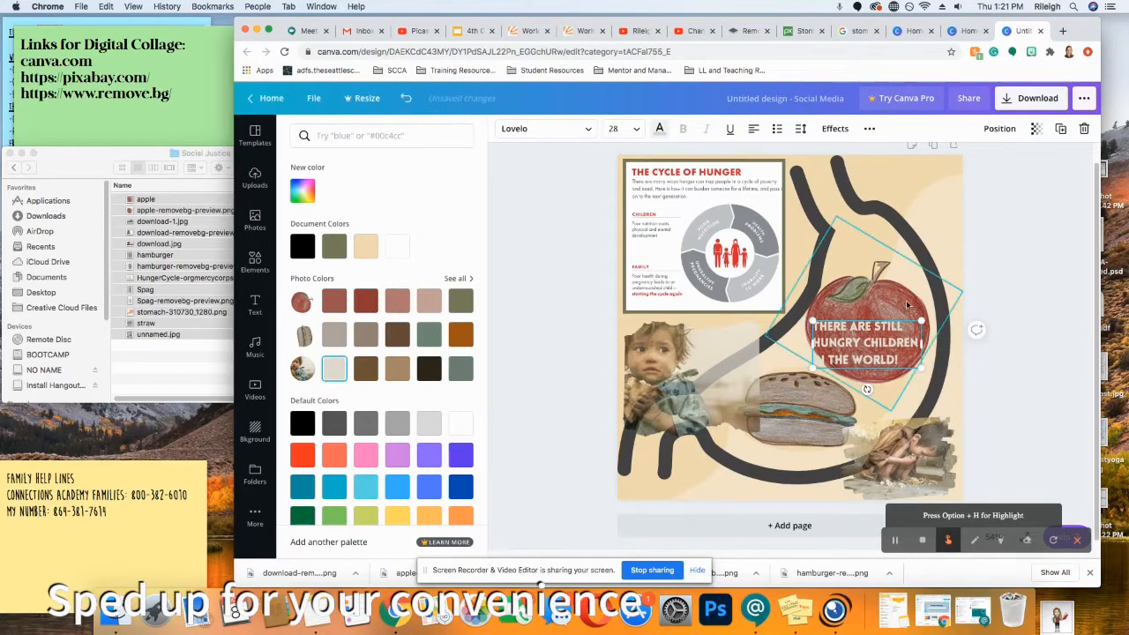
triple_click(889, 326)
mouse_move(868, 320)
mouse_down()
mouse_move(909, 334)
mouse_move(872, 307)
mouse_up()
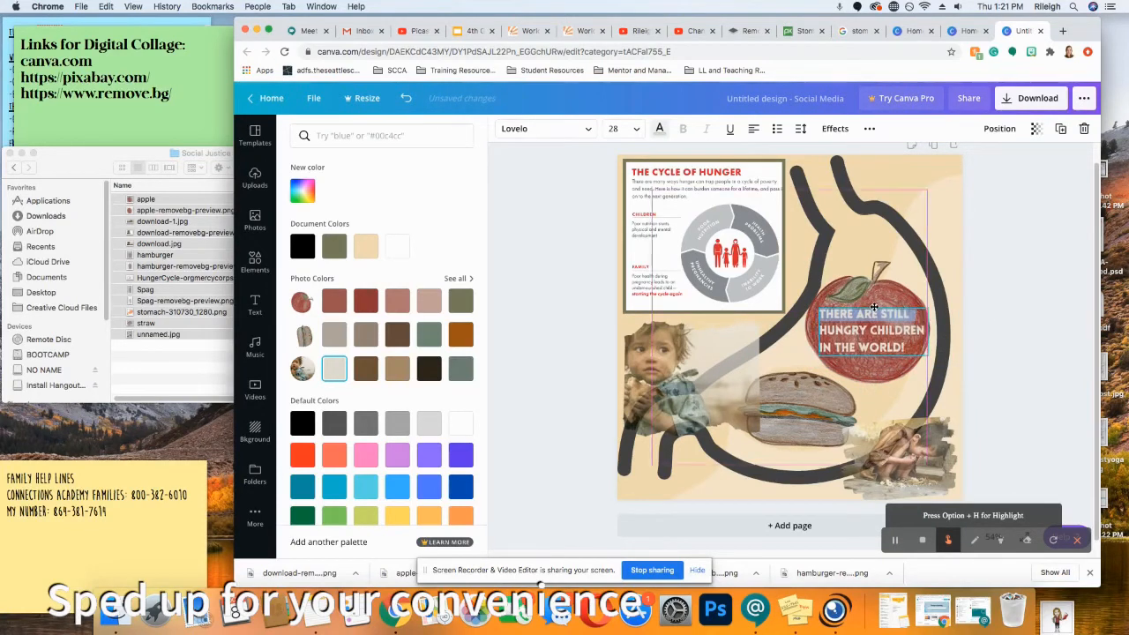
click(1002, 299)
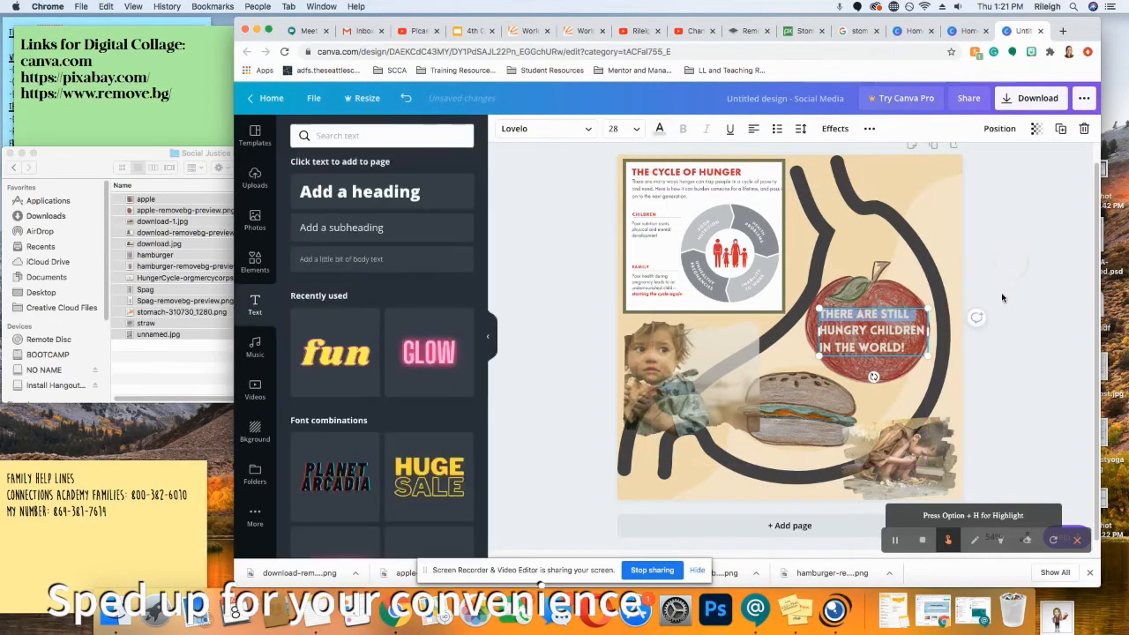
click(1000, 377)
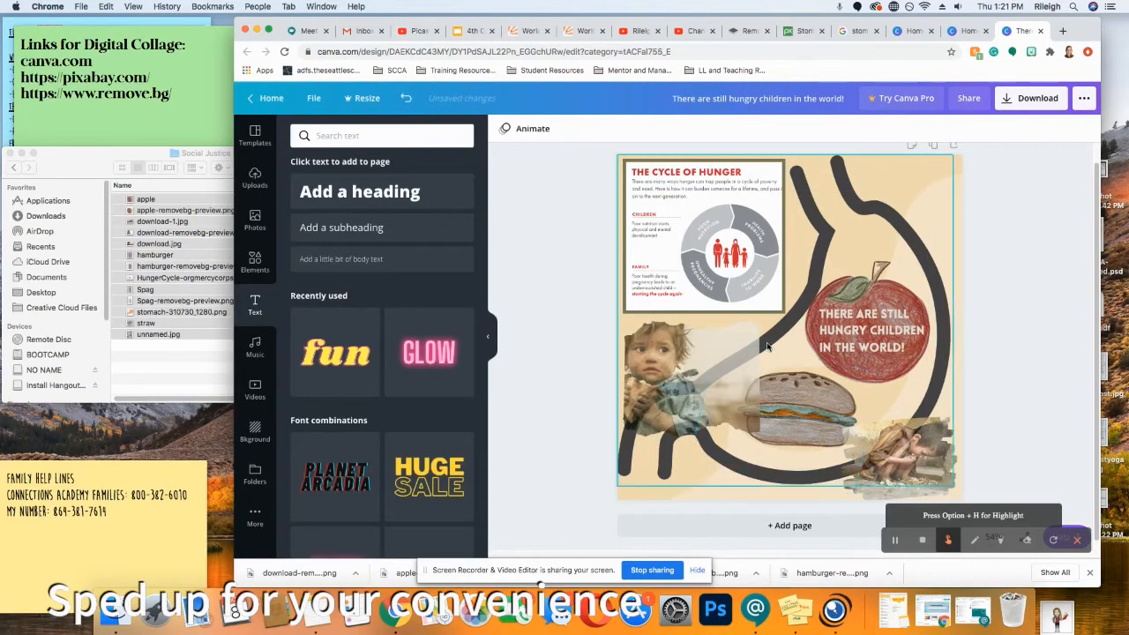
drag(352, 196, 771, 198)
double_click(770, 203)
text(Did yu)
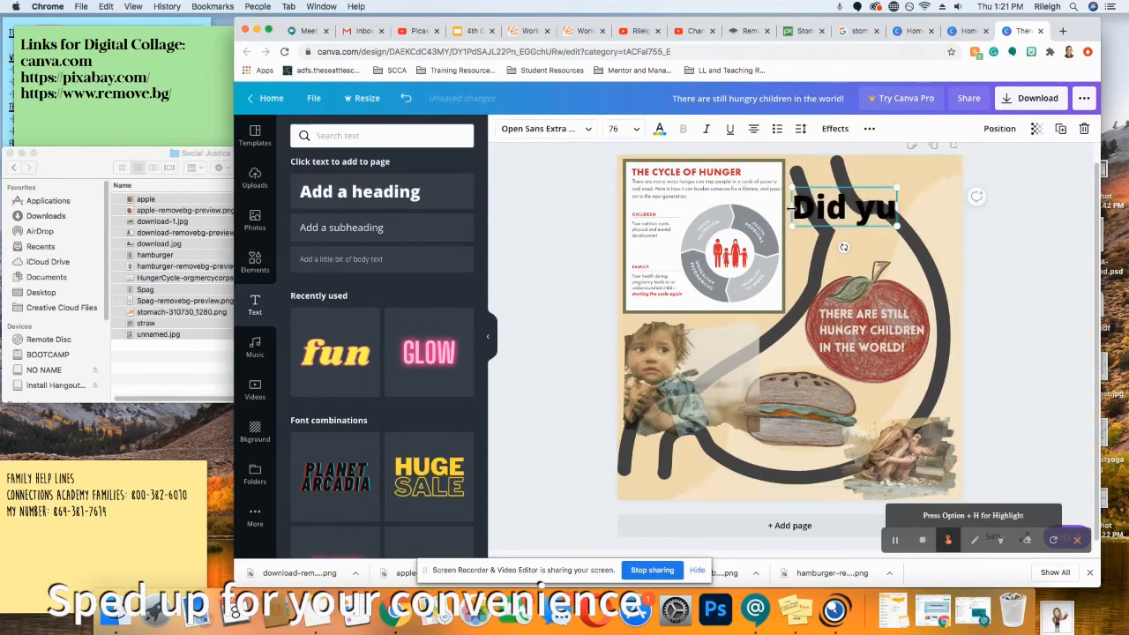
key(BackSpace)
key(BackSpace)
text(y)
key(BackSpace)
key(BackSpace)
key(BackSpace)
key(BackSpace)
key(BackSpace)
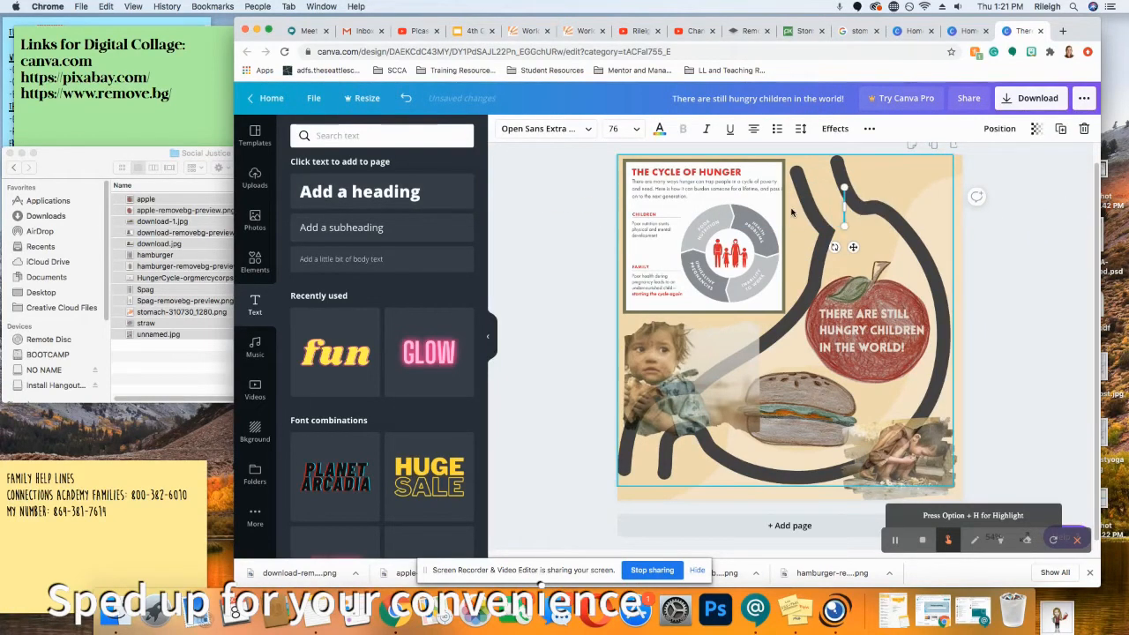
click(1008, 241)
Add the outlined orange ACTION font combination to the page and replace its text with "DID YOU KNOW"
scroll(370, 465, down, 8)
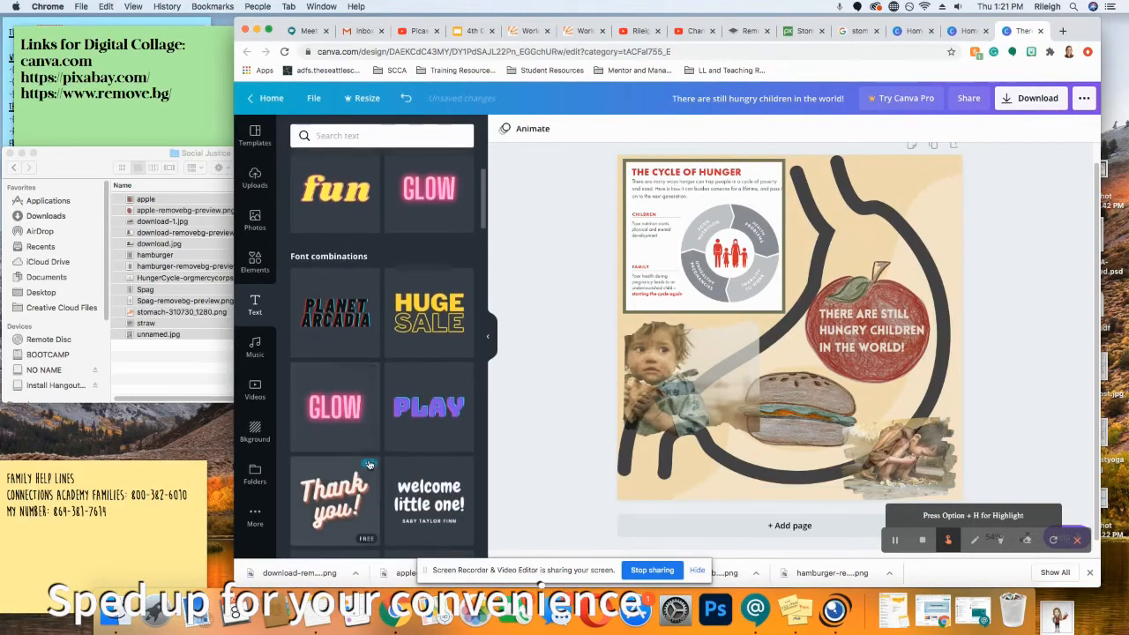
scroll(370, 465, down, 8)
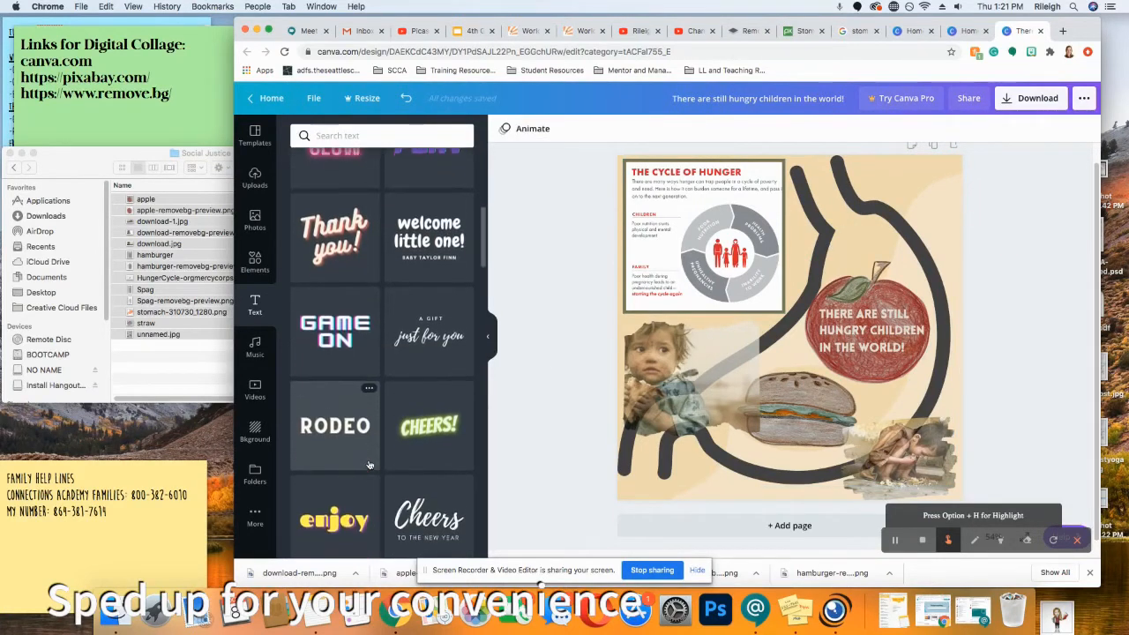
scroll(369, 465, down, 9)
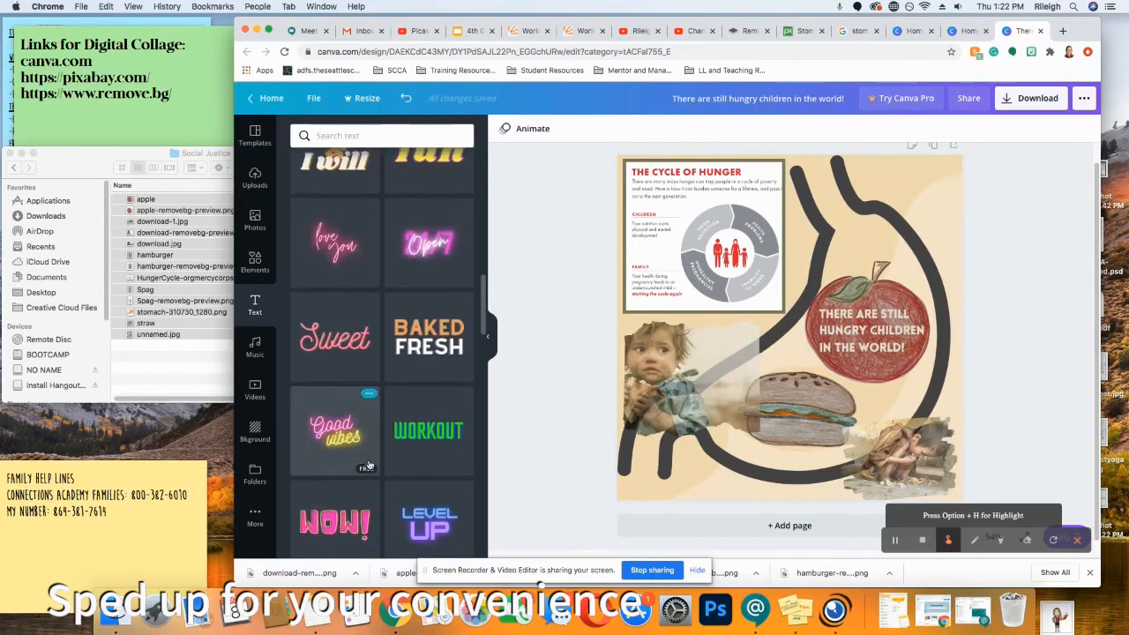
scroll(370, 465, down, 4)
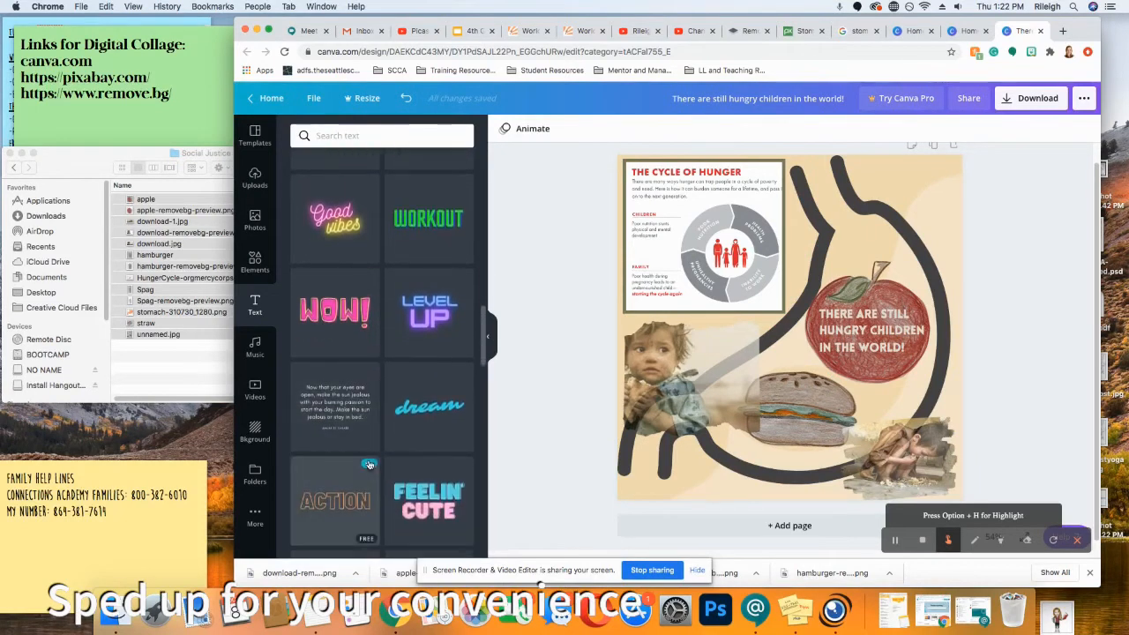
scroll(370, 465, down, 4)
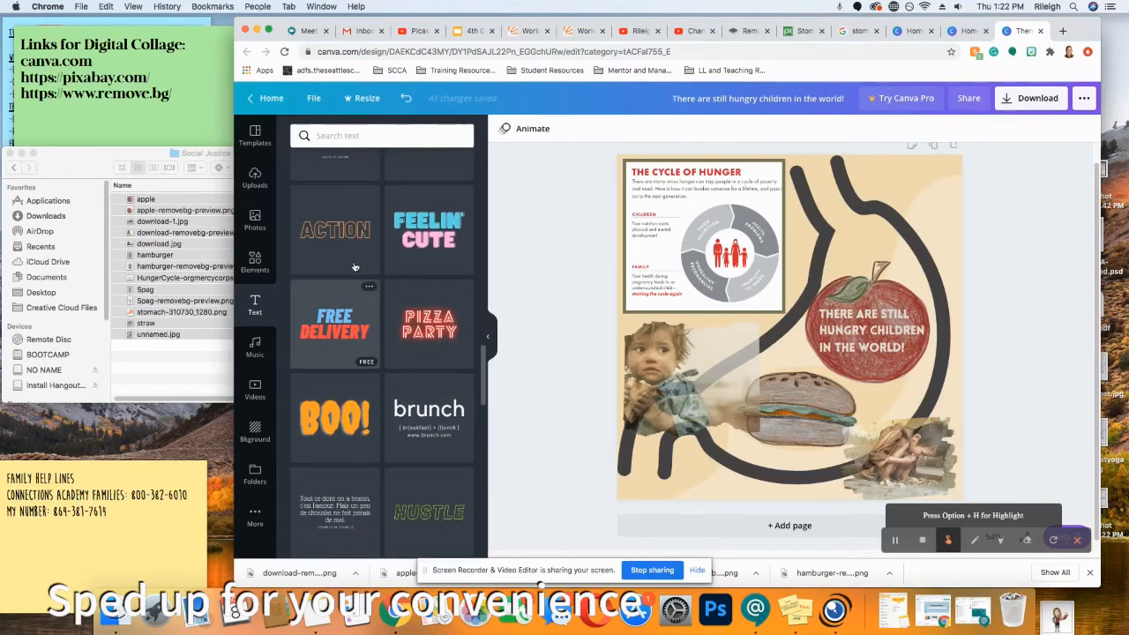
scroll(365, 398, down, 8)
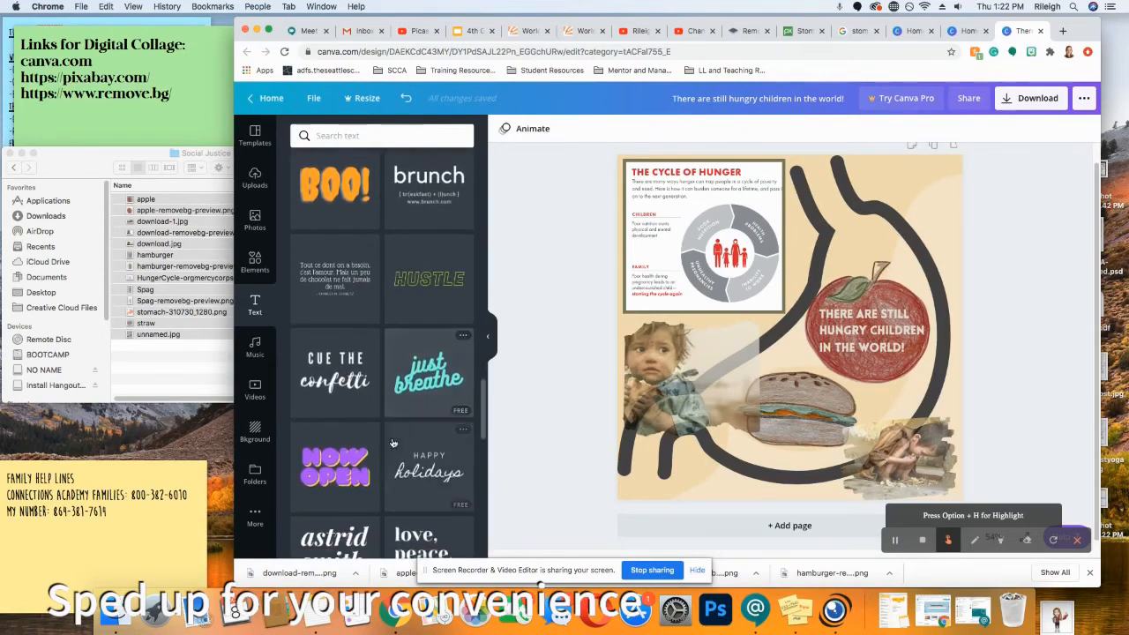
scroll(392, 443, down, 10)
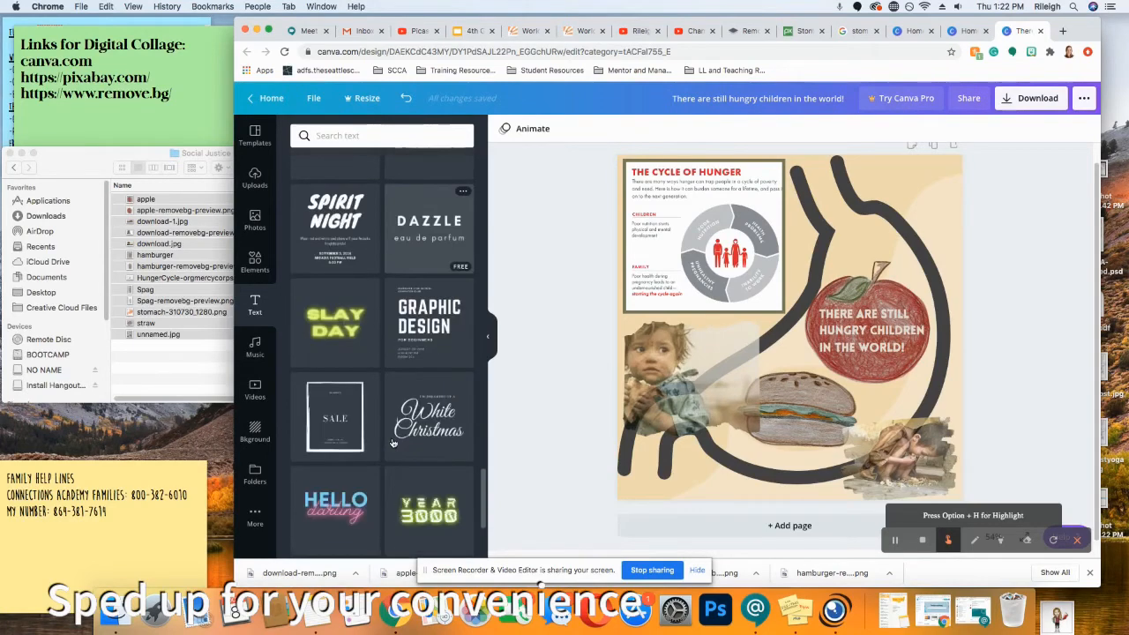
scroll(392, 442, up, 11)
scroll(392, 440, down, 10)
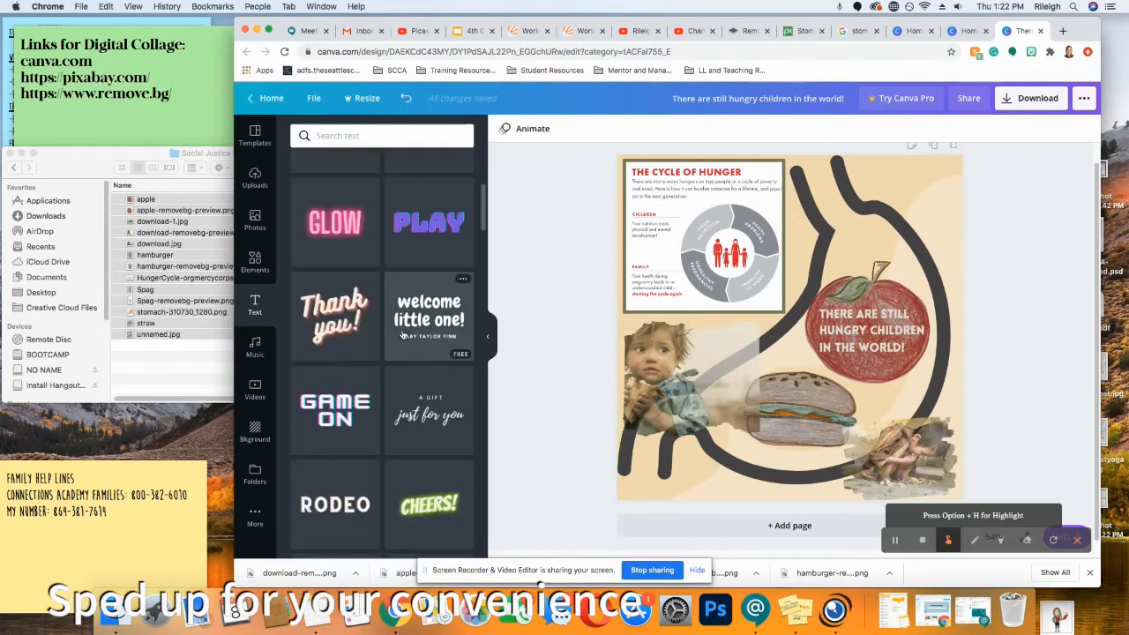
scroll(401, 351, down, 15)
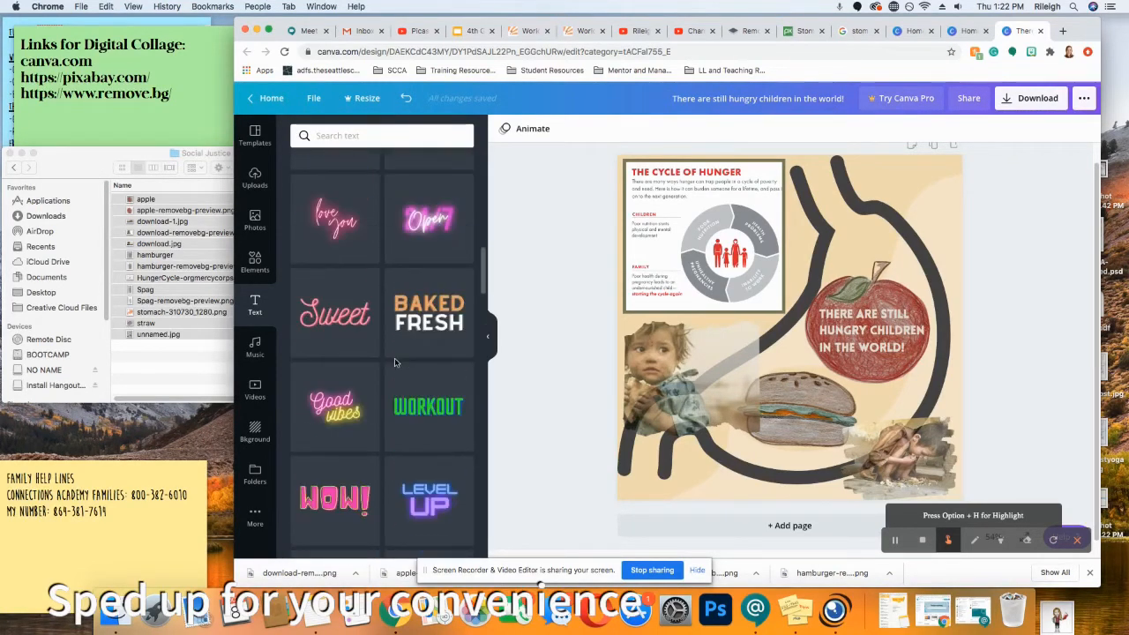
scroll(395, 363, down, 3)
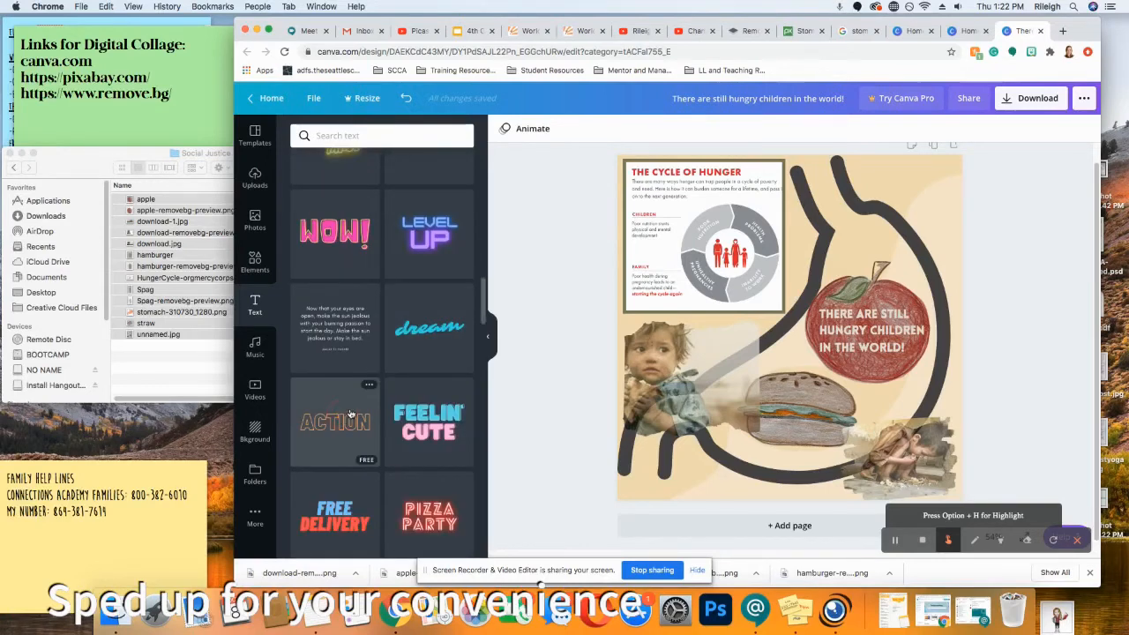
click(325, 423)
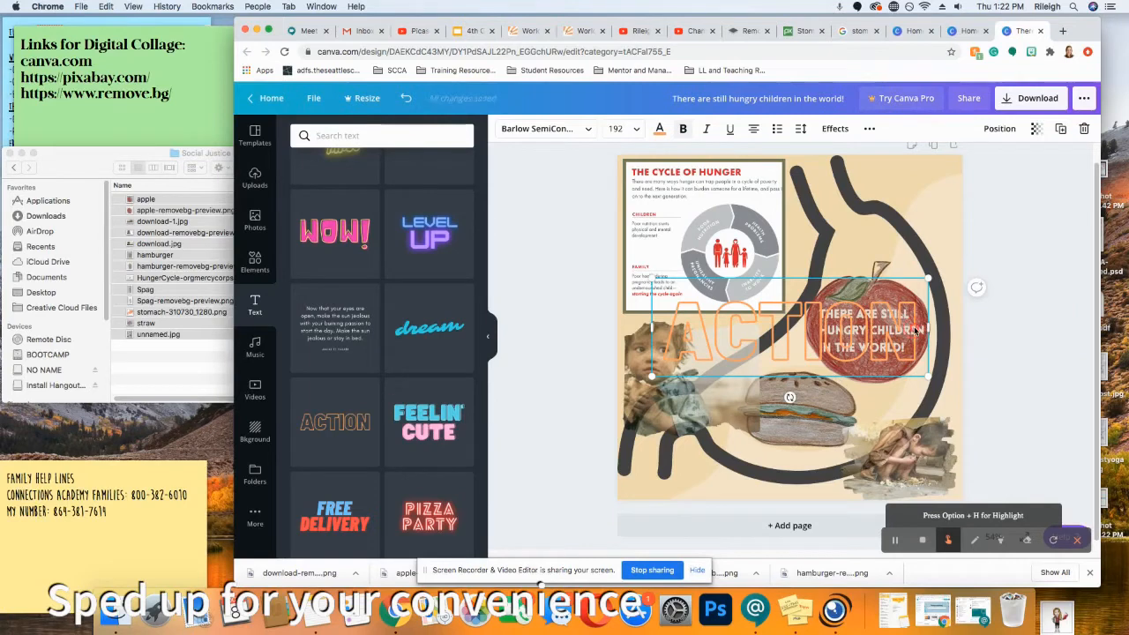
text(DID)
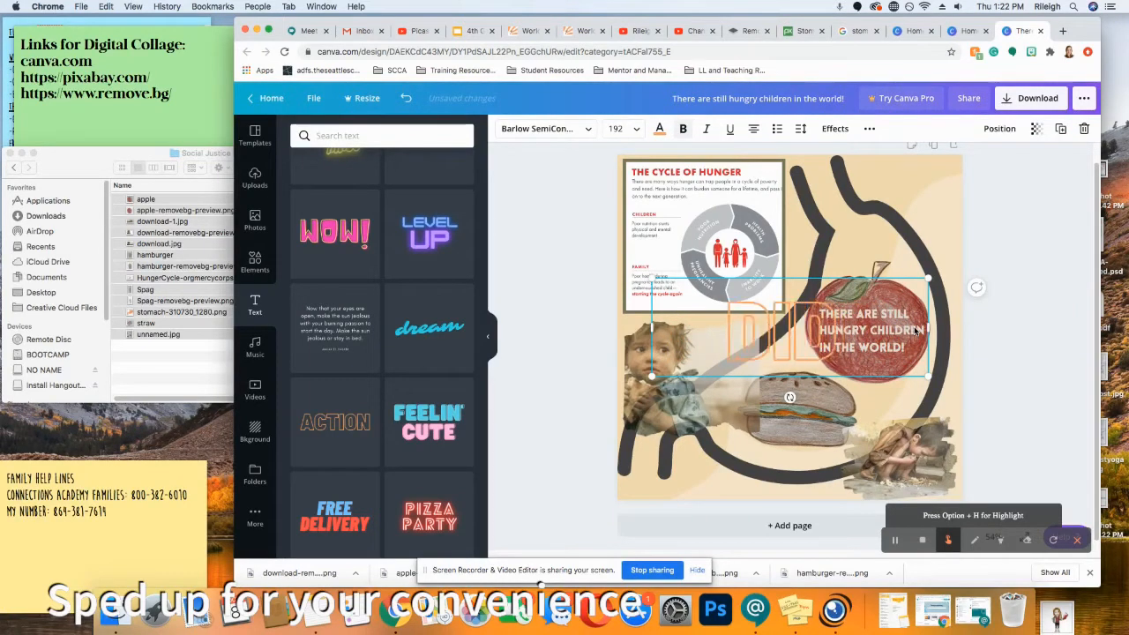
text( YOU KNOW)
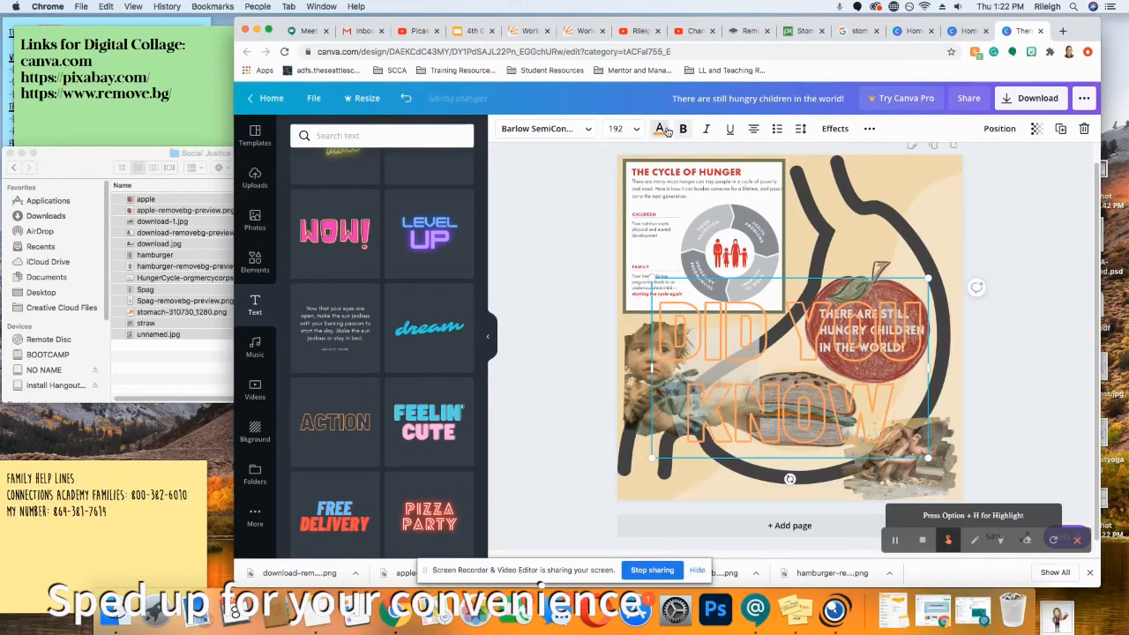
Set the "DID YOU KNOW" text to font size 104 and color it custom red #FF0000, trying the near-black photo color first
click(634, 131)
scroll(635, 403, down, 5)
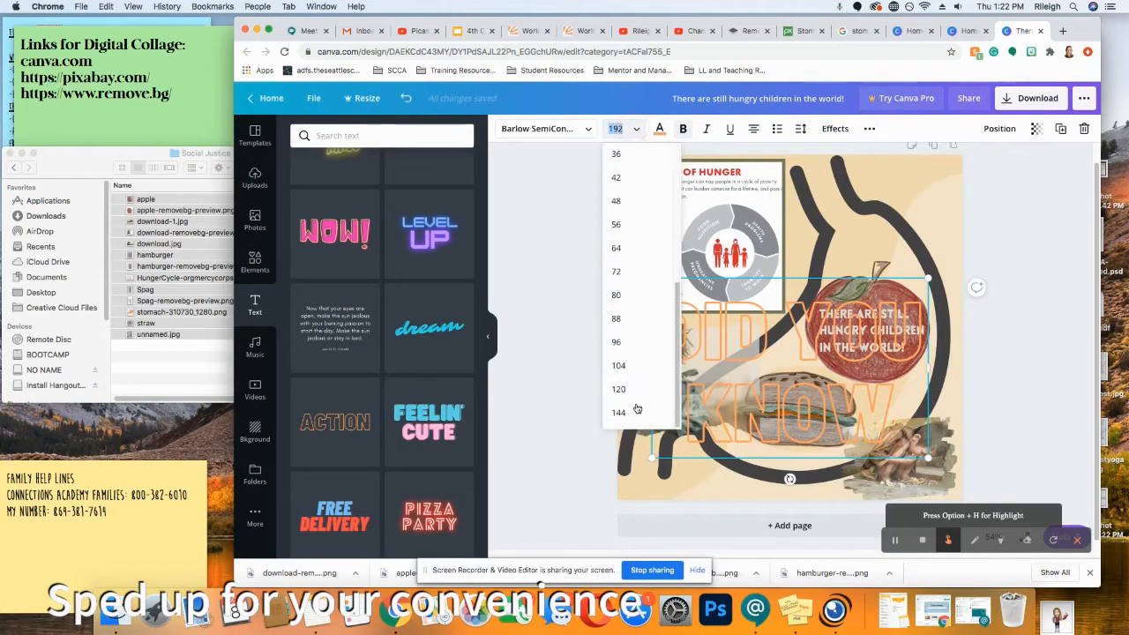
click(624, 359)
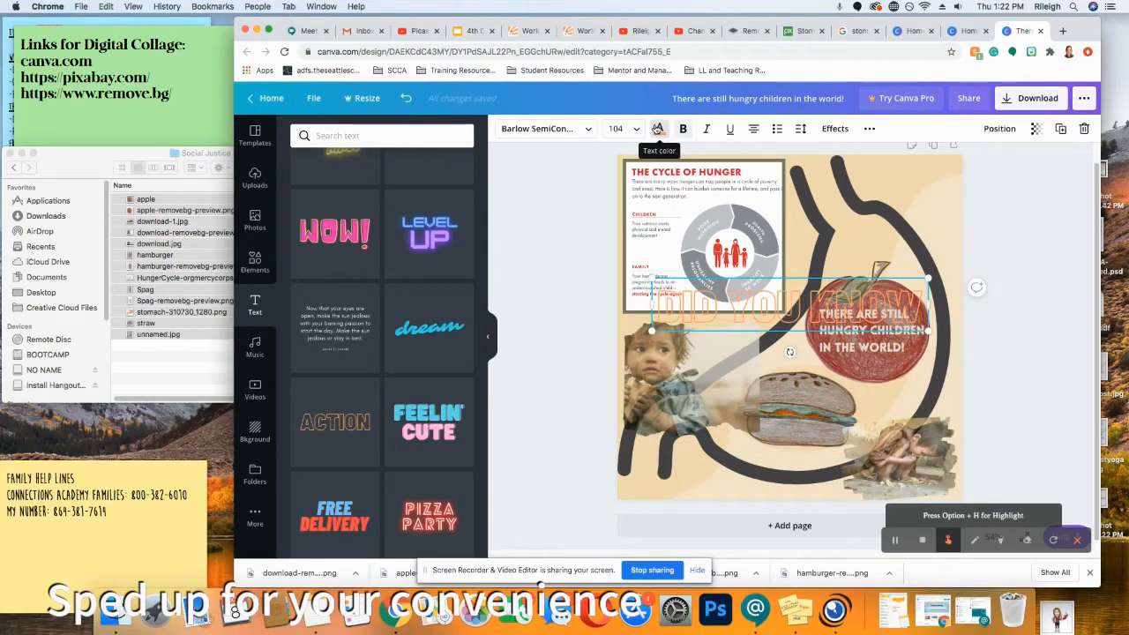
click(657, 129)
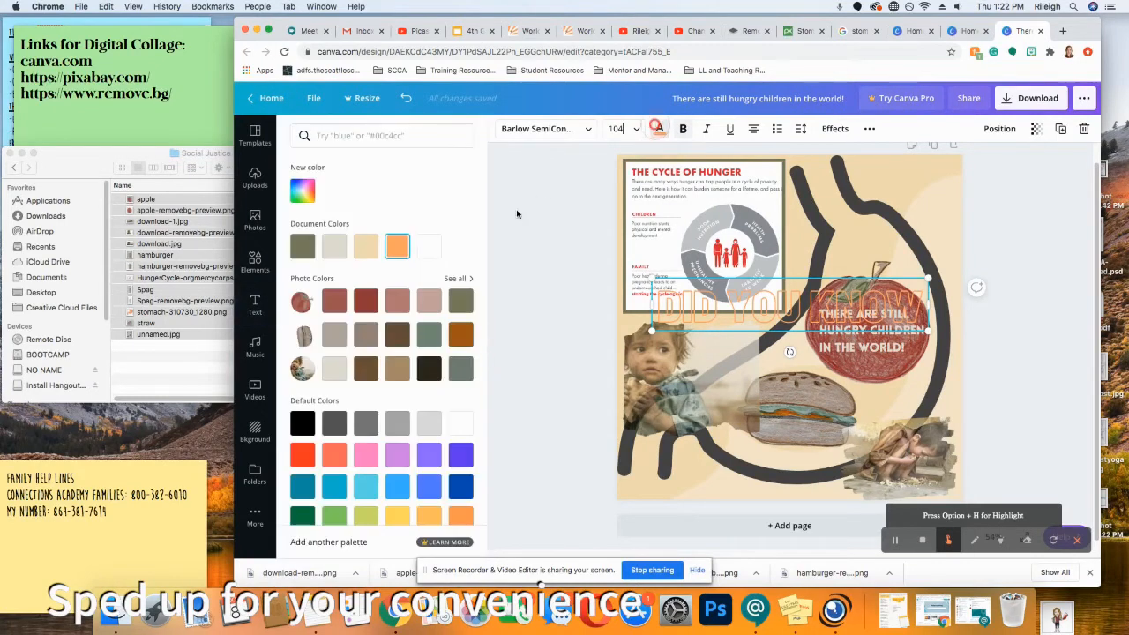
click(429, 367)
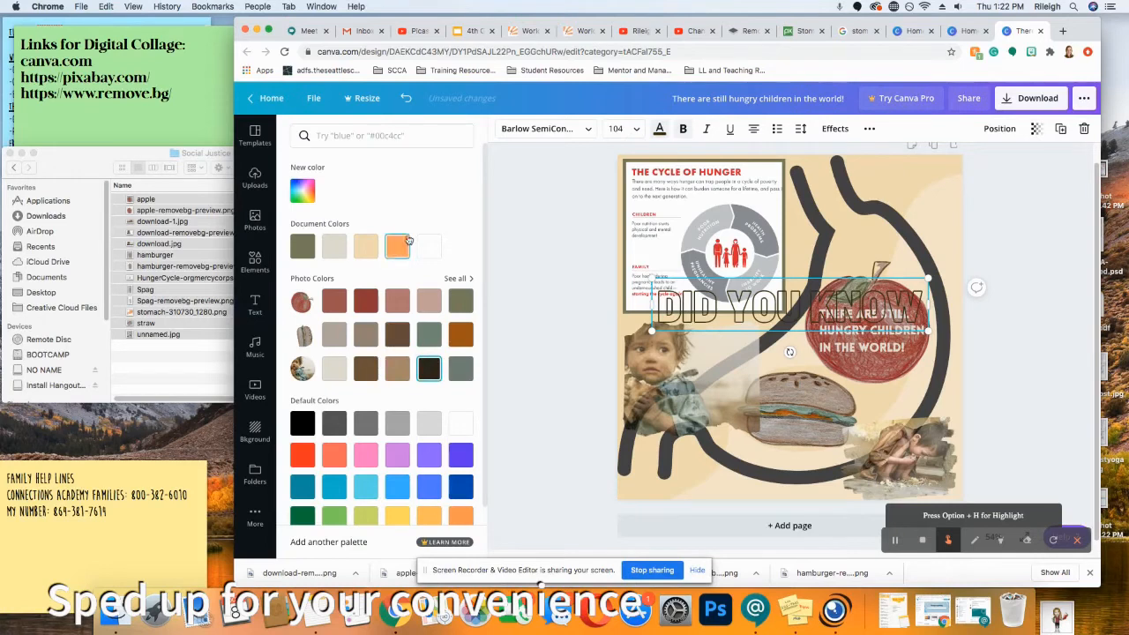
click(300, 195)
drag(333, 297, 454, 304)
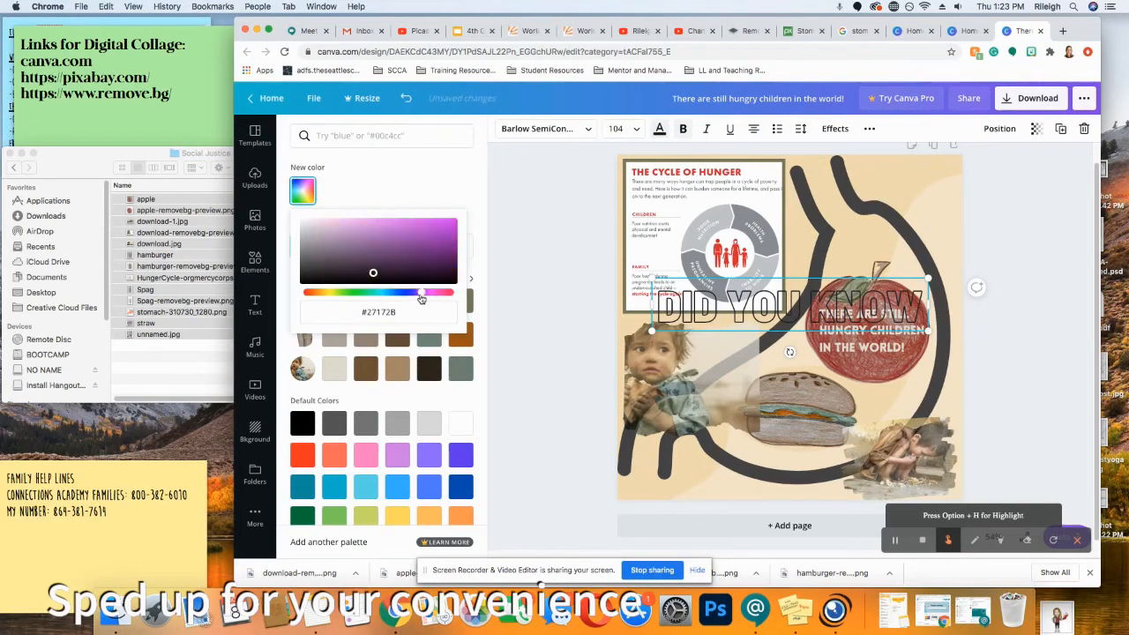
drag(452, 226, 469, 218)
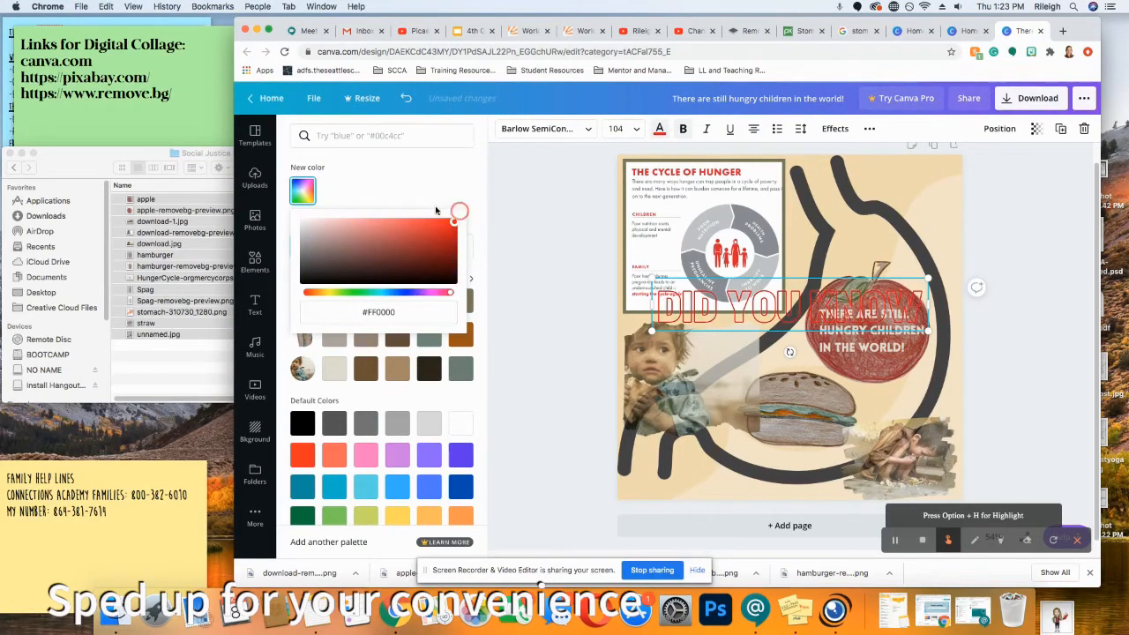
click(402, 184)
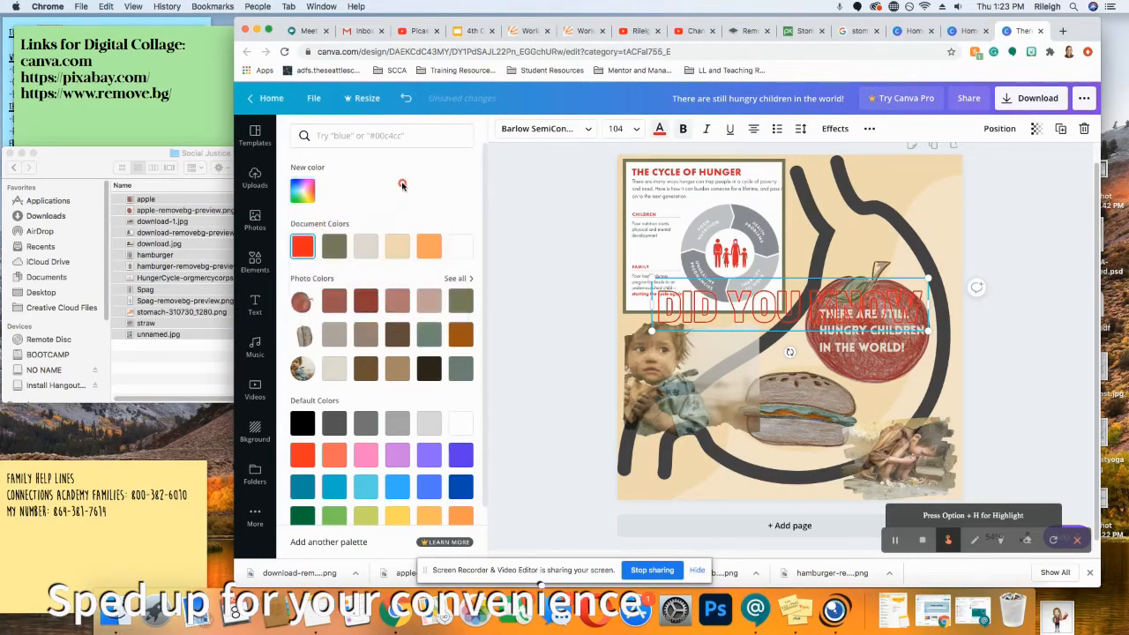
Move the "DID YOU KNOW" text to the page's upper right beside the infographic and shrink it to about font size 65
click(727, 291)
drag(740, 272, 768, 155)
drag(680, 216, 790, 196)
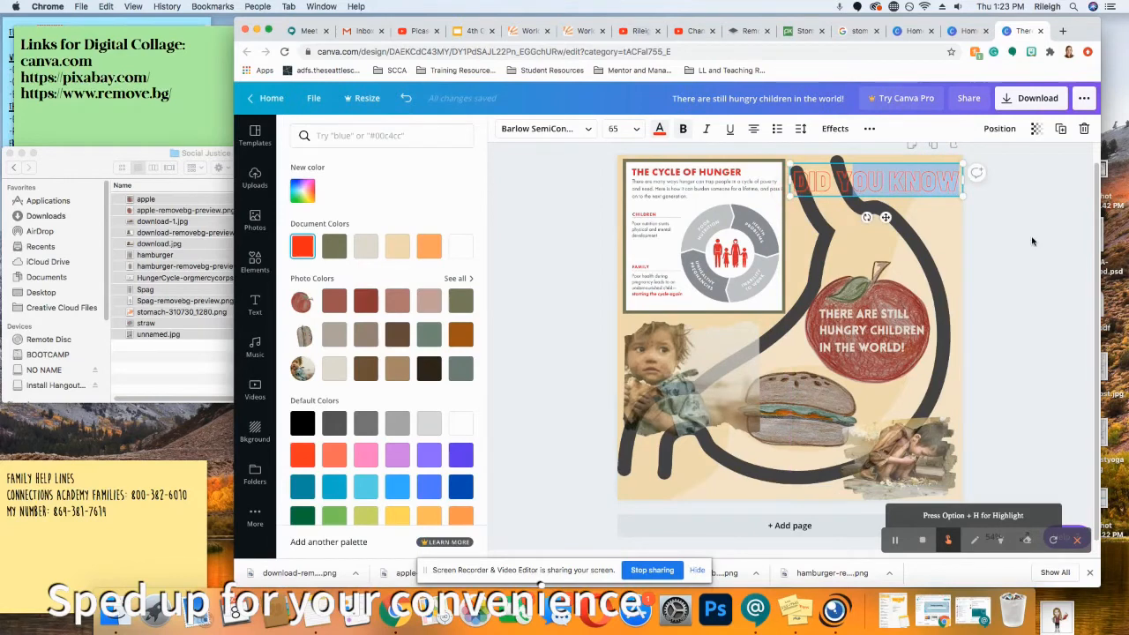
click(1032, 240)
click(1012, 227)
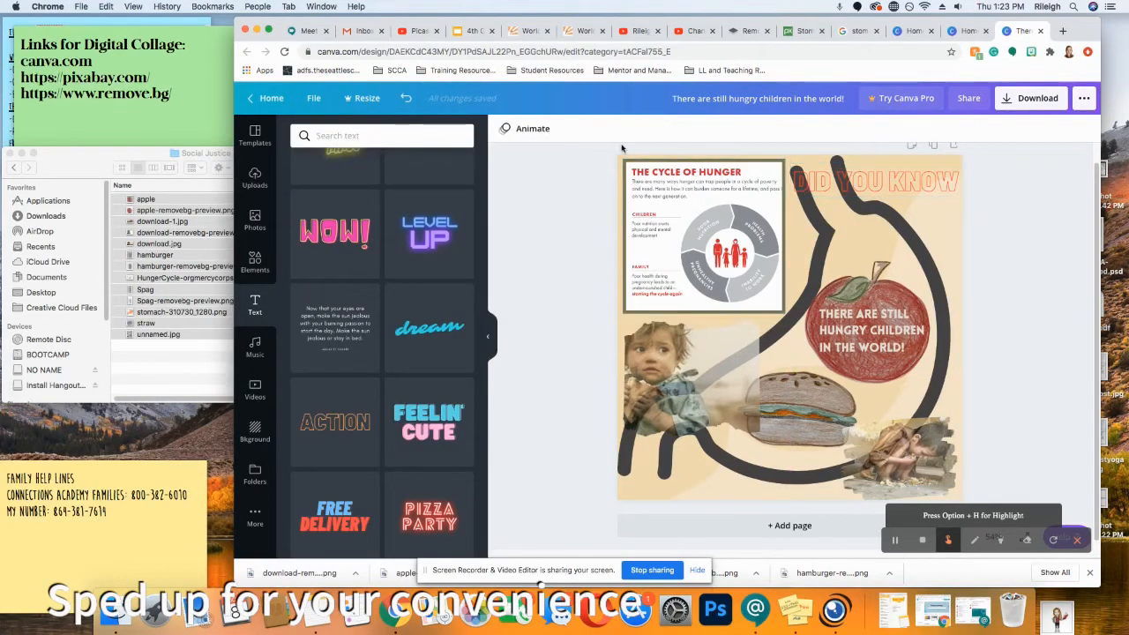
click(840, 171)
scroll(401, 398, down, 10)
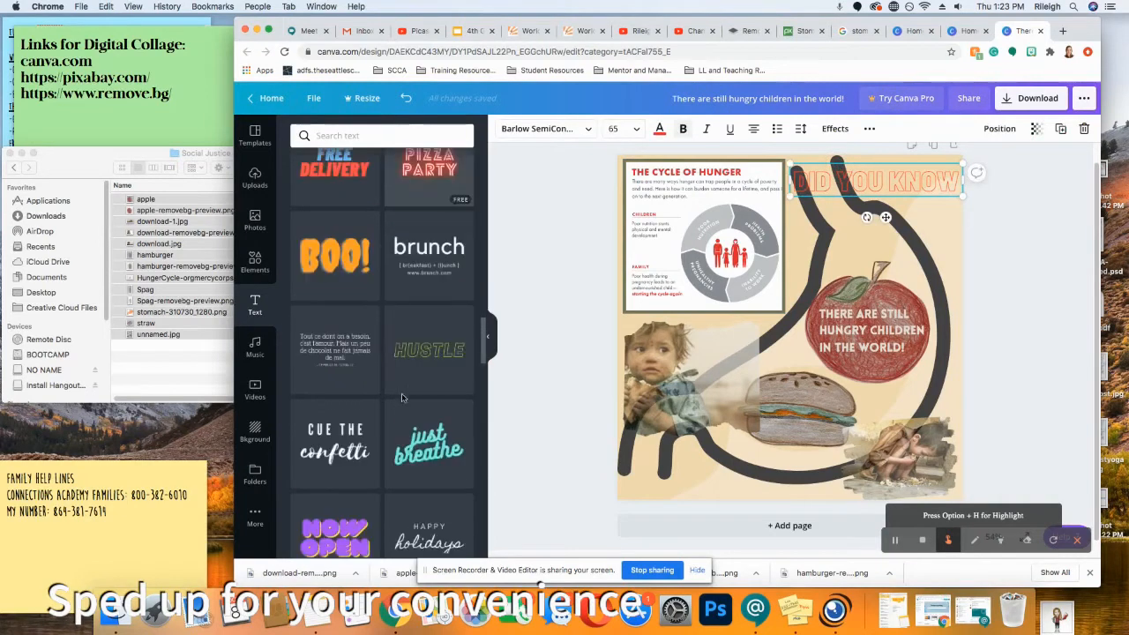
scroll(401, 398, down, 5)
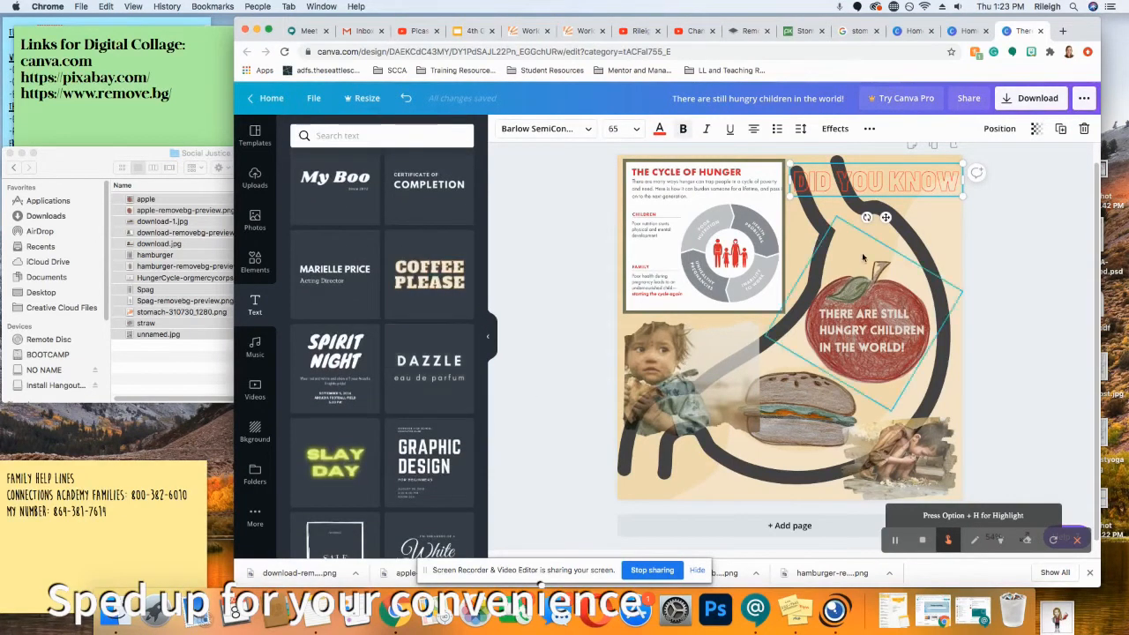
drag(794, 203, 780, 211)
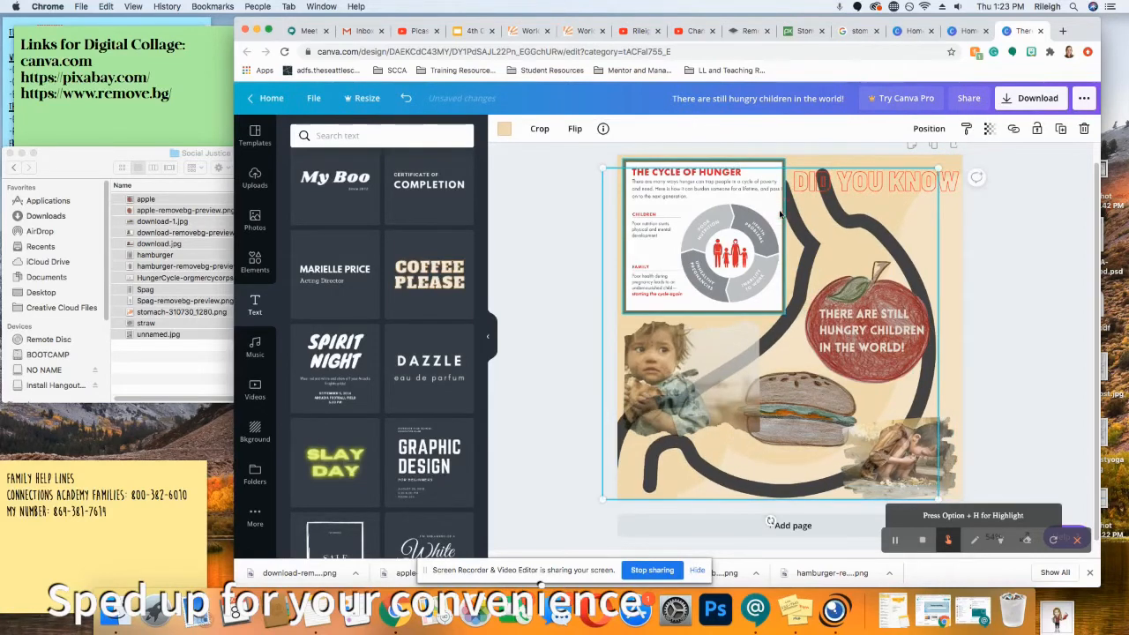
key(super+z)
Break the "DID YOU KNOW" text into two lines, with "KNOW" on the second line
click(835, 189)
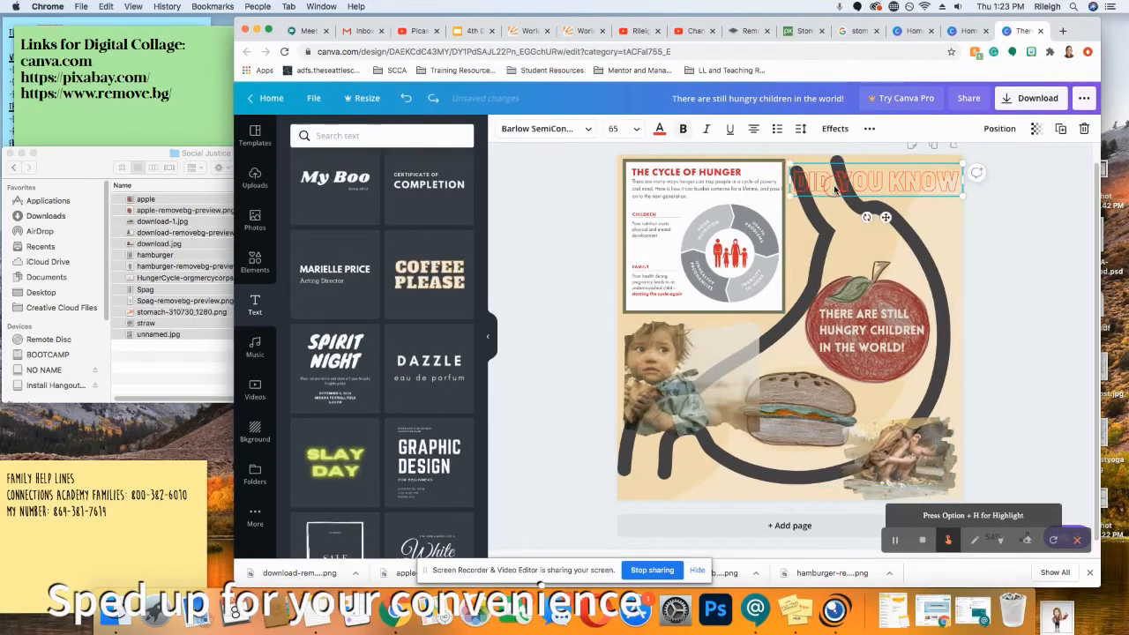
double_click(885, 181)
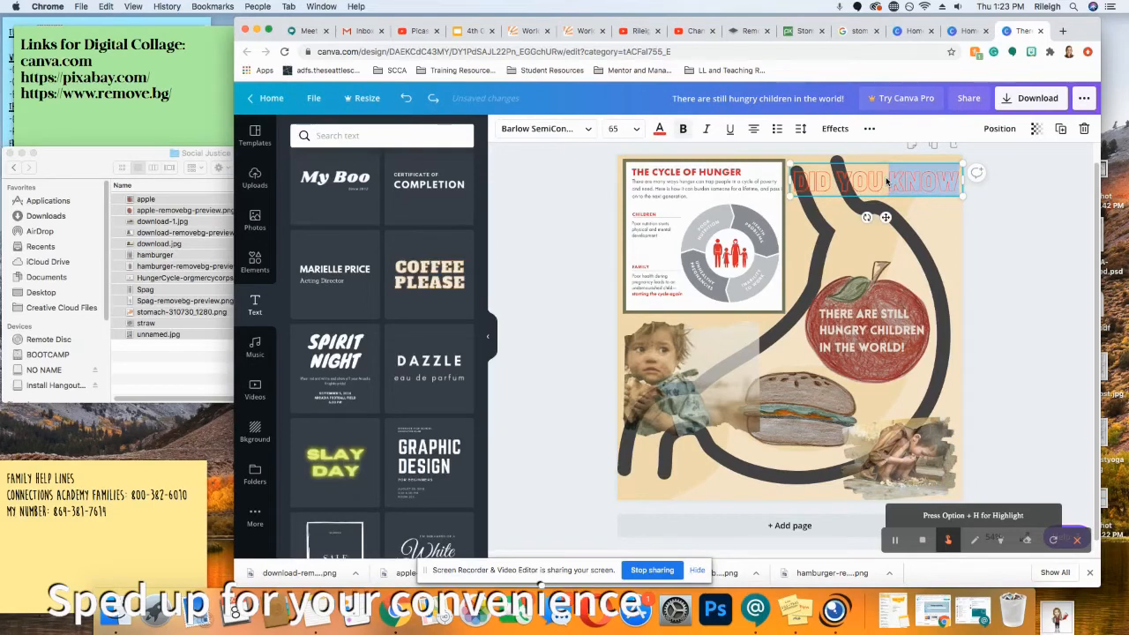
key(Return)
text(KNOW)
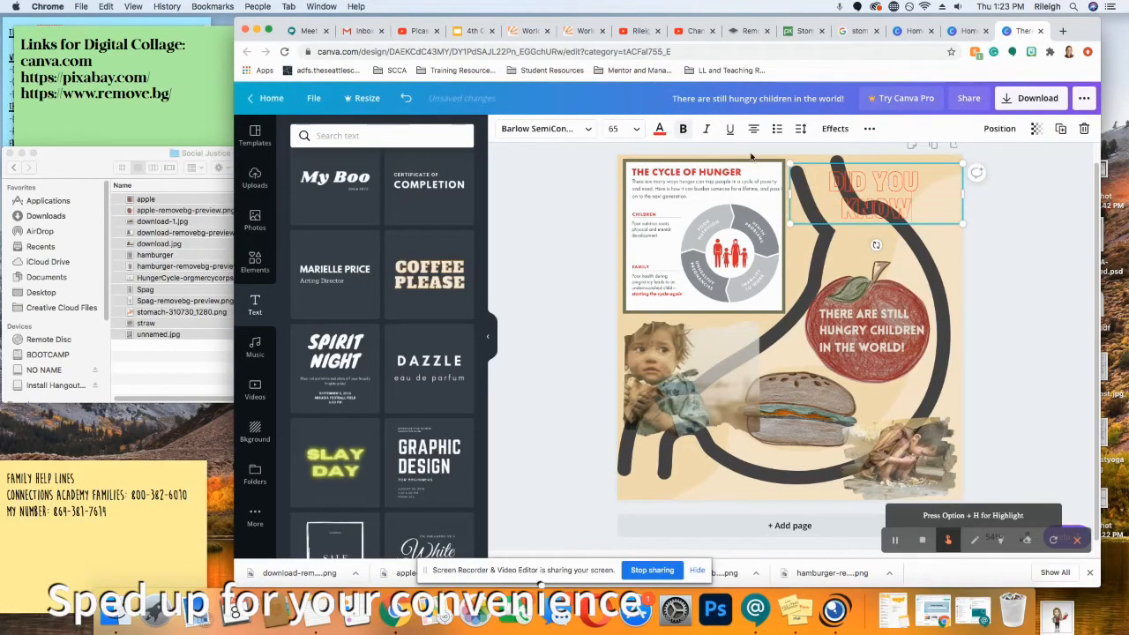
Enlarge the "DID YOU KNOW" text to about font size 92.9 and position it above the apple, right of the infographic
drag(783, 223, 717, 250)
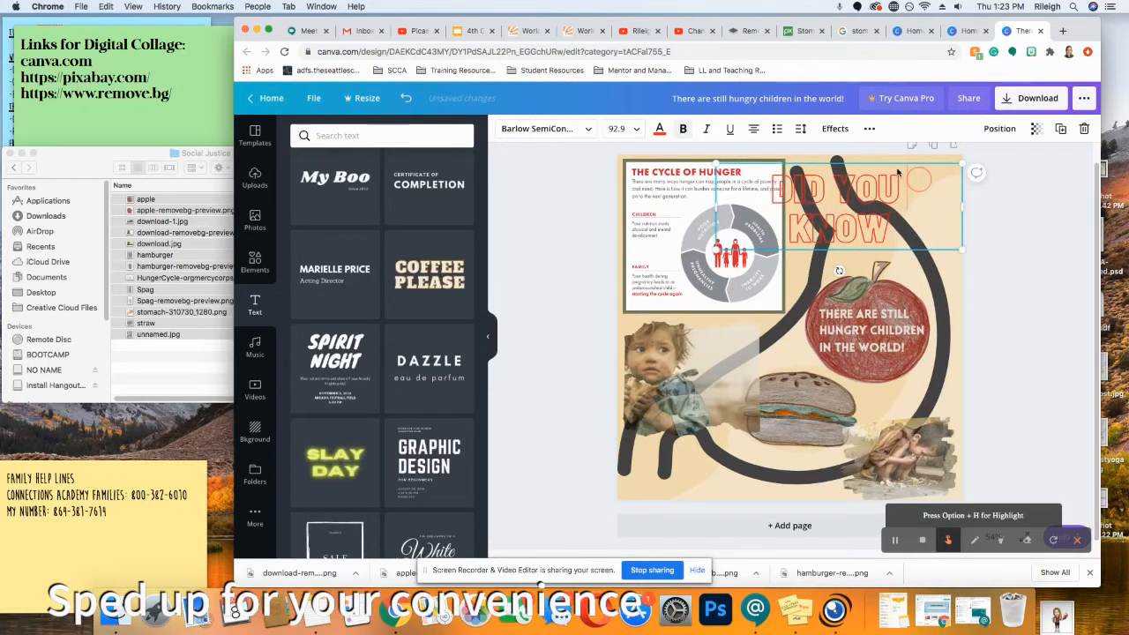
drag(898, 172, 961, 162)
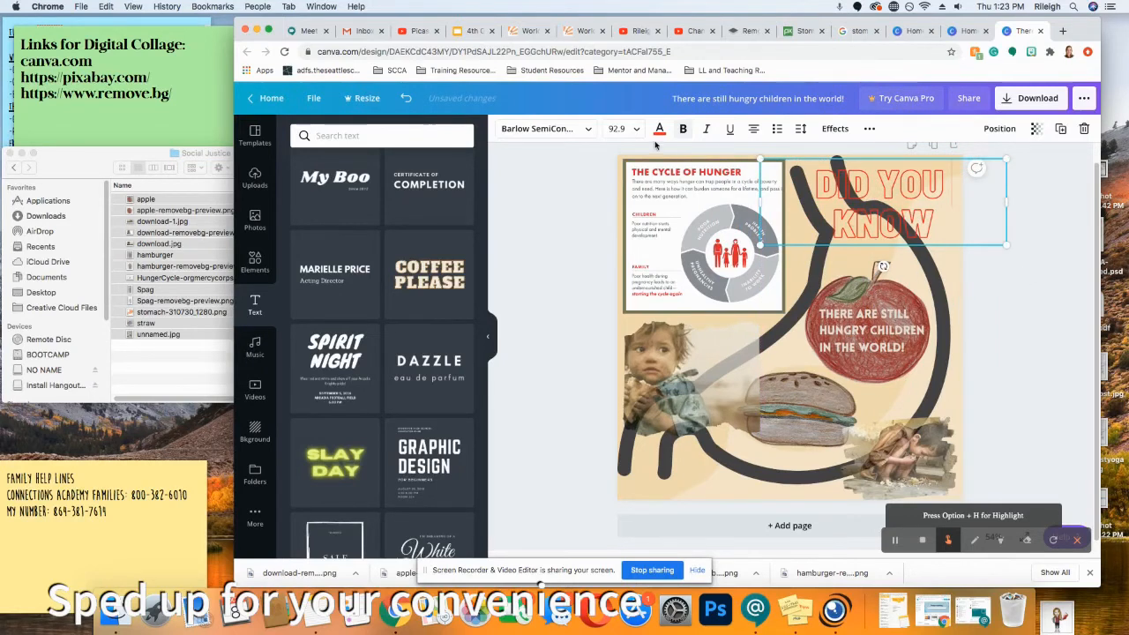
click(1000, 293)
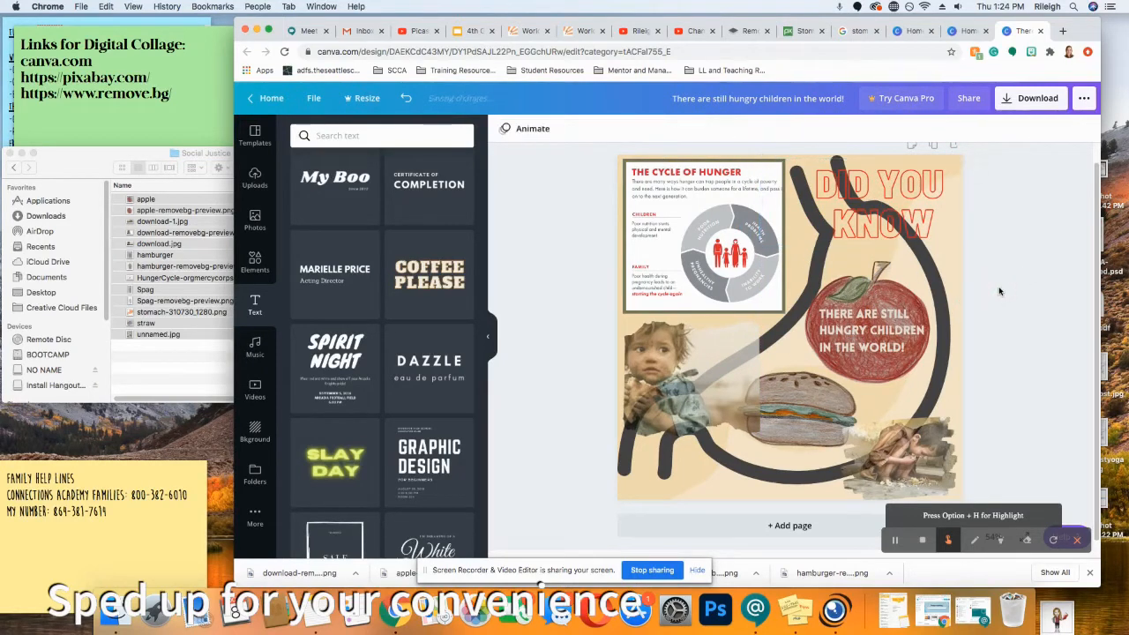
Change the ending of the text on the apple so it reads "in the world!?"
click(903, 349)
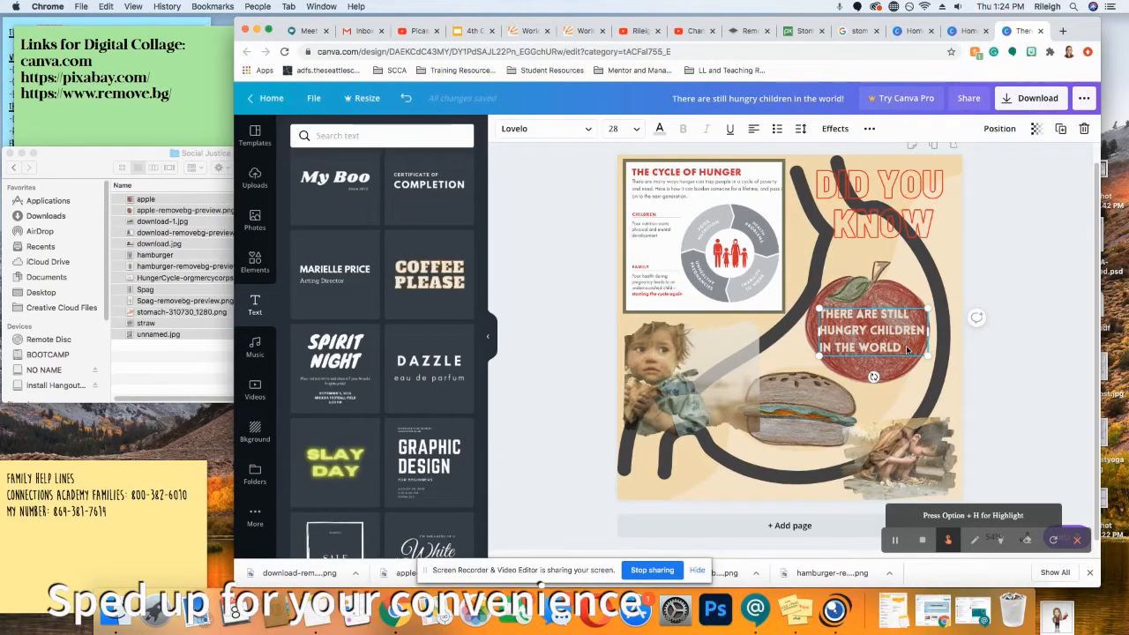
text(!)
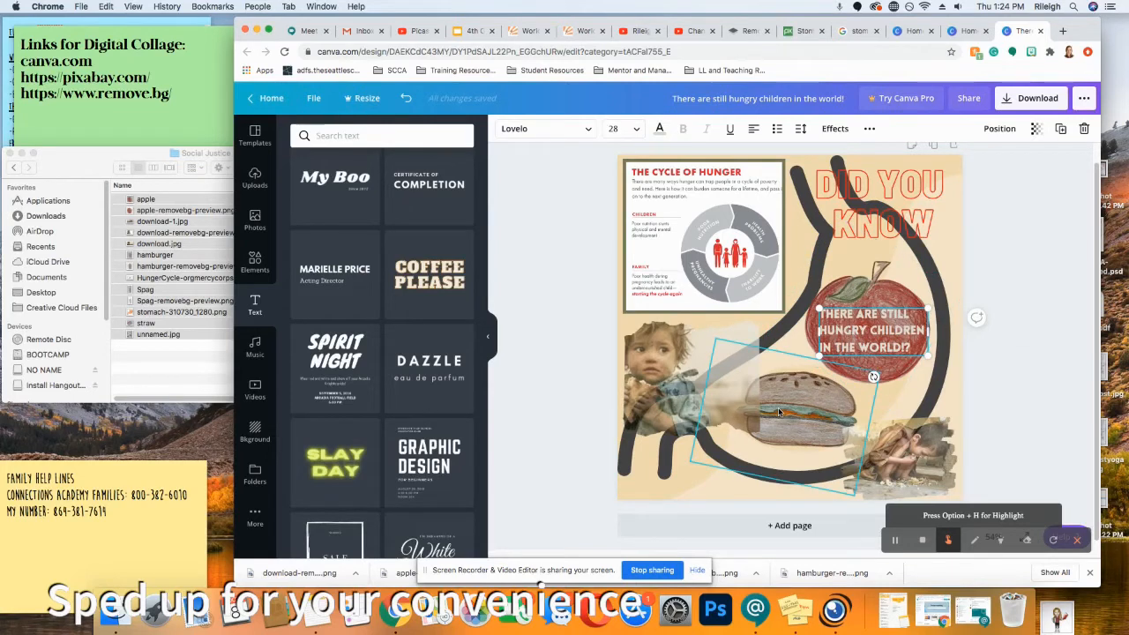
Add a subheading over the hamburger drawing that reads "Donate to your food shelter today!"
click(258, 305)
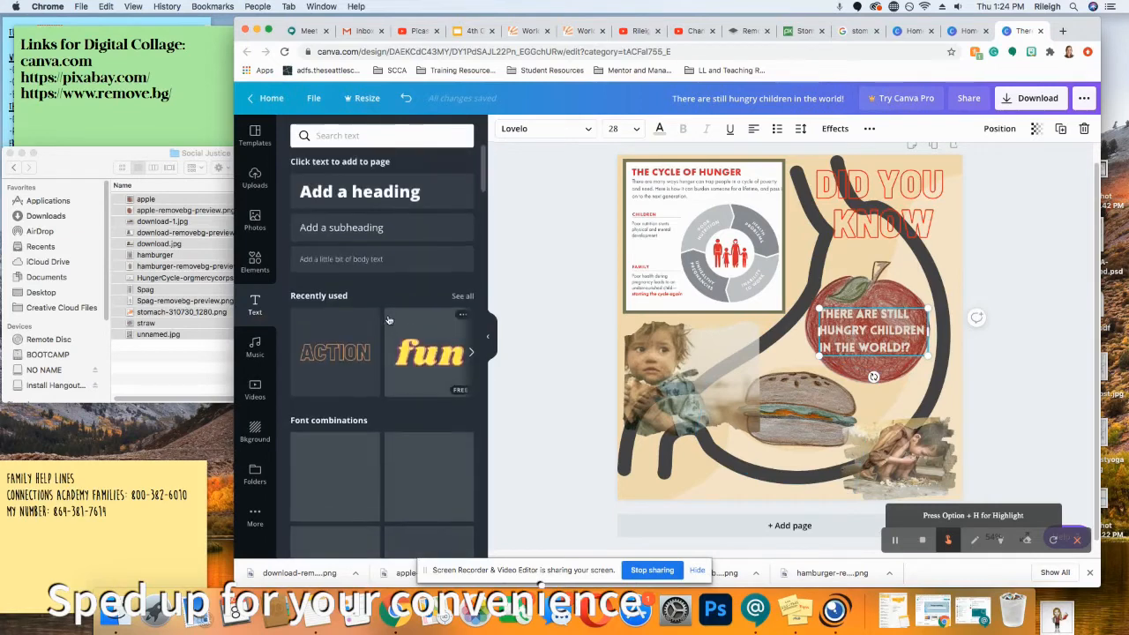
drag(373, 227, 814, 415)
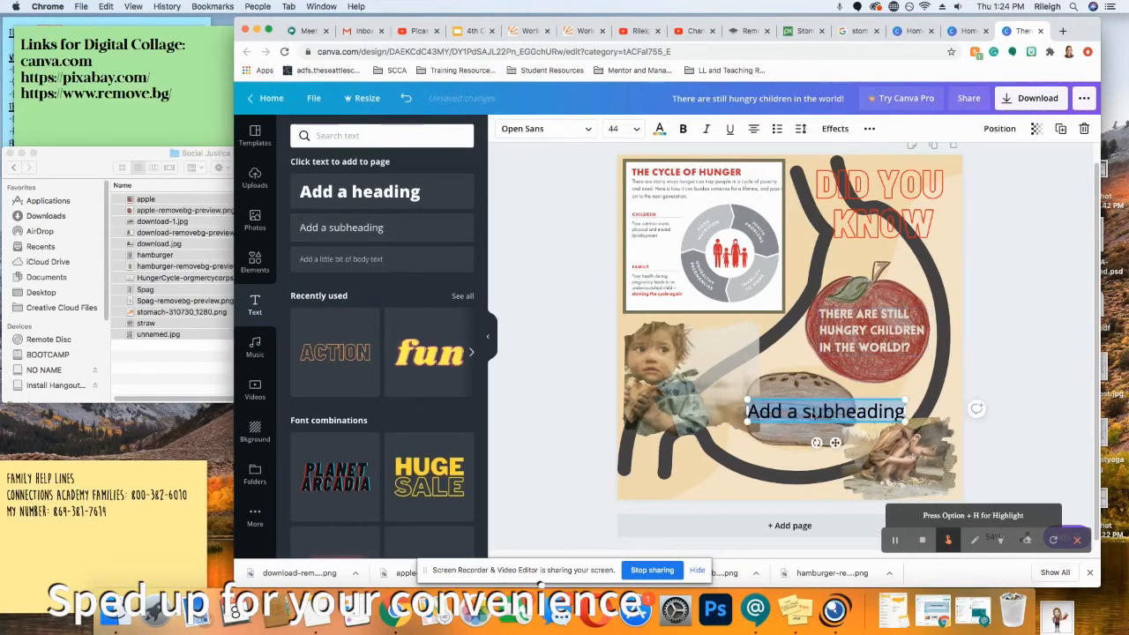
text(Donate to your)
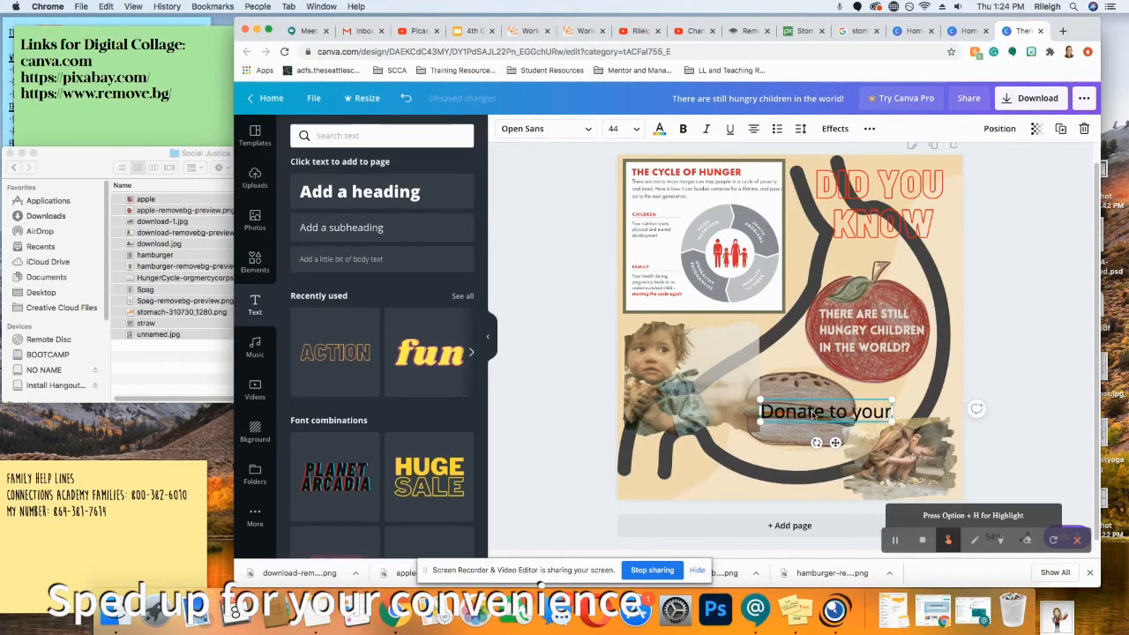
text( food shelter today!)
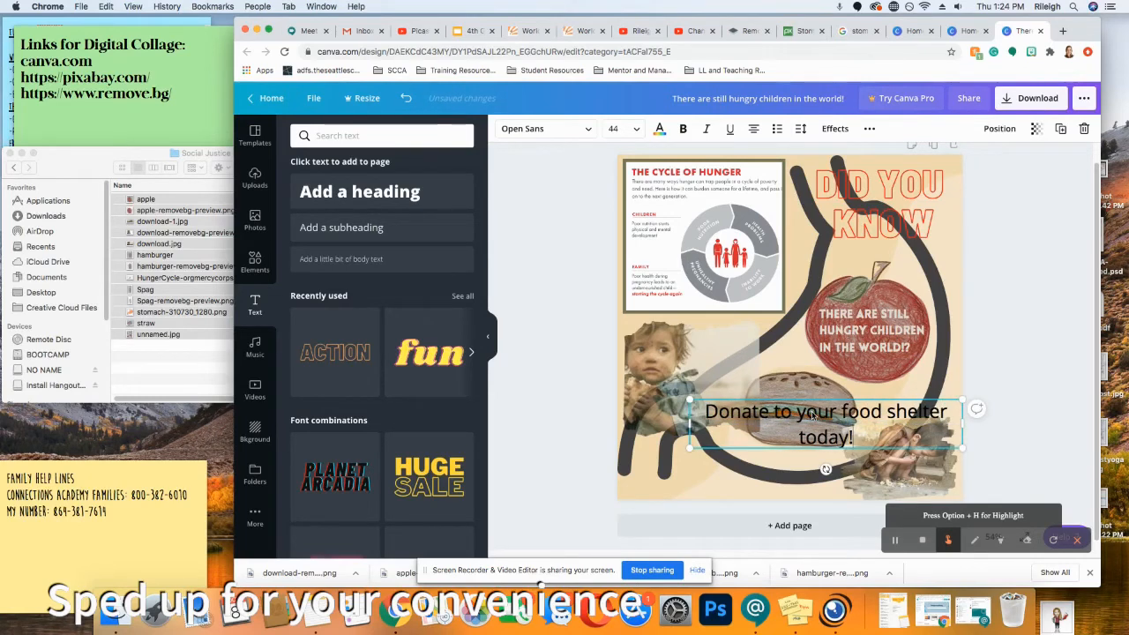
Shrink the "Donate to your food shelter today!" text to about font size 26.5 and center it on the hamburger
click(618, 129)
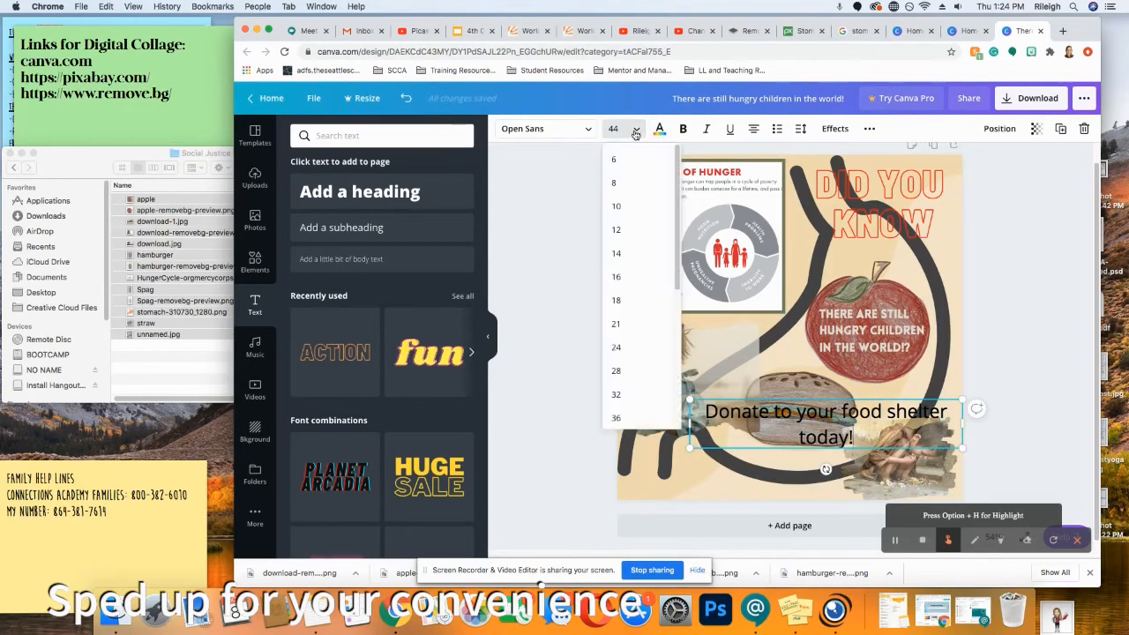
click(616, 277)
click(617, 129)
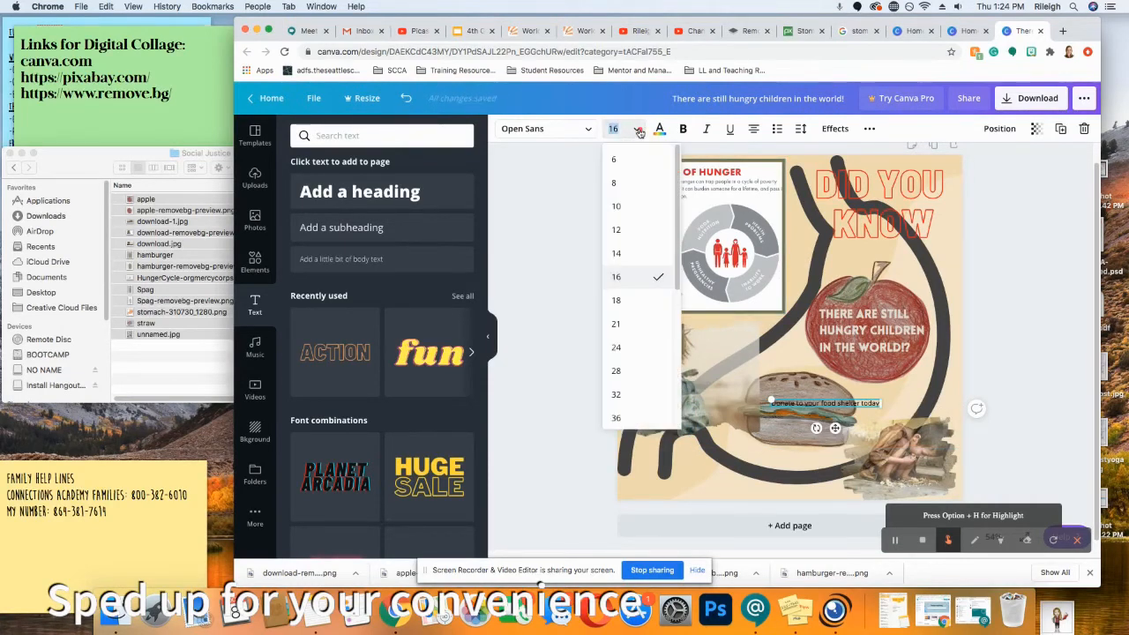
click(618, 422)
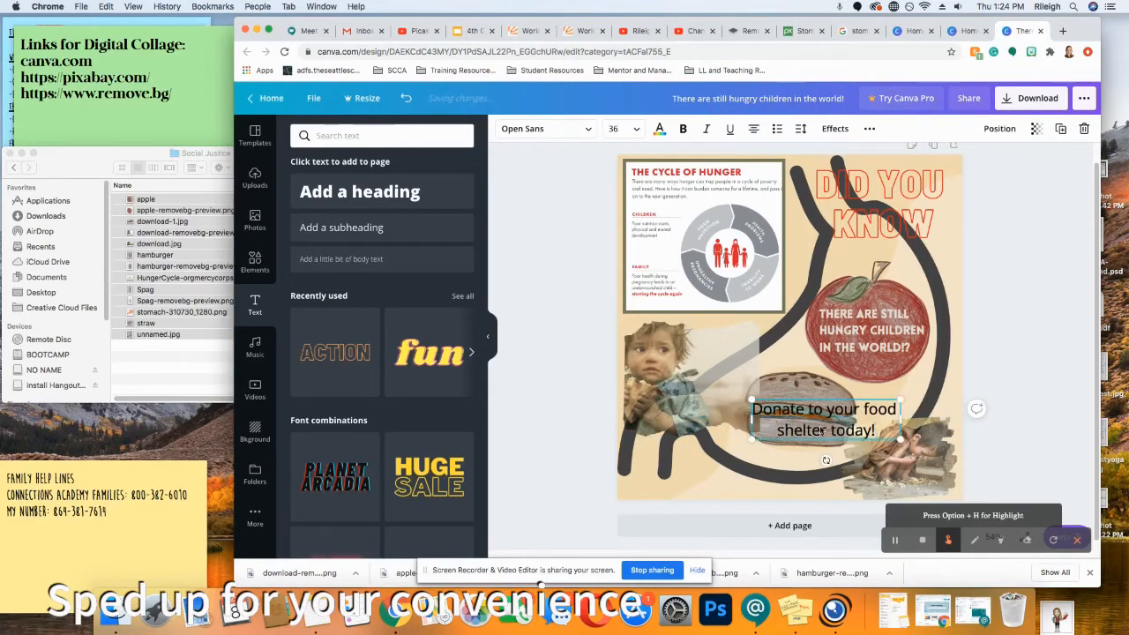
drag(822, 404, 801, 396)
drag(877, 431, 826, 397)
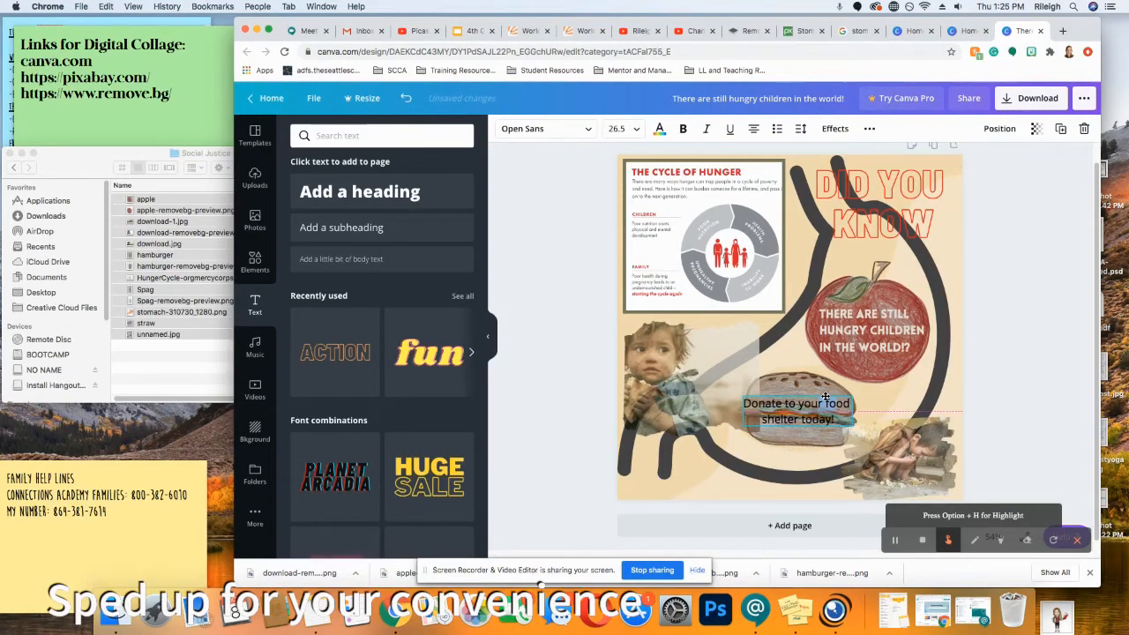
Try several document colors on the donation text, then a pale beige from the child photo's palette
click(718, 375)
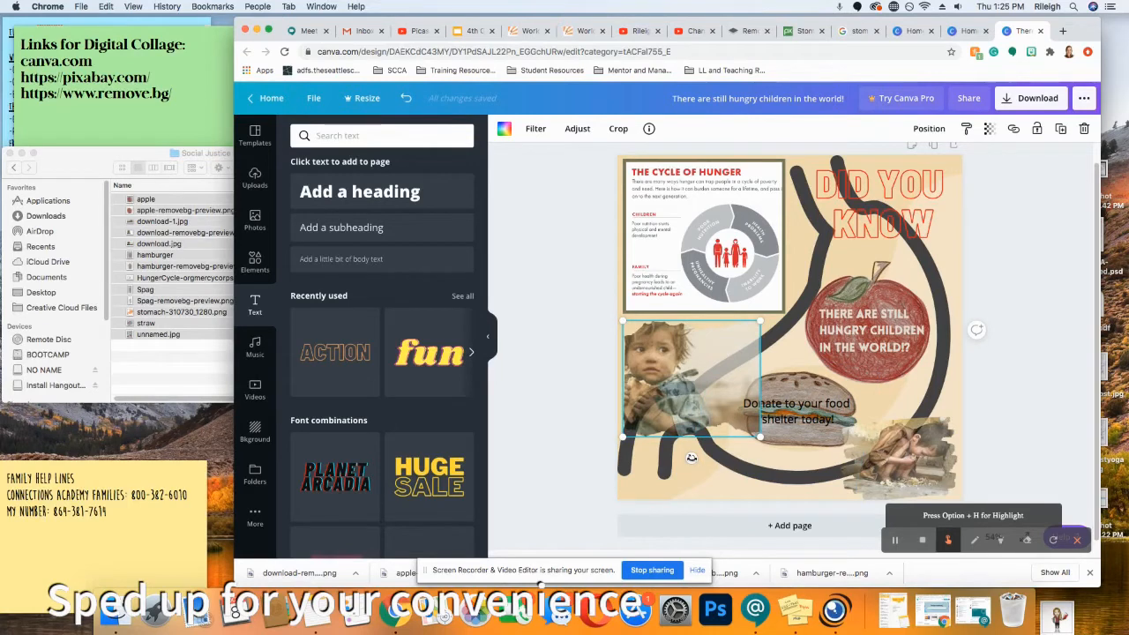
click(798, 409)
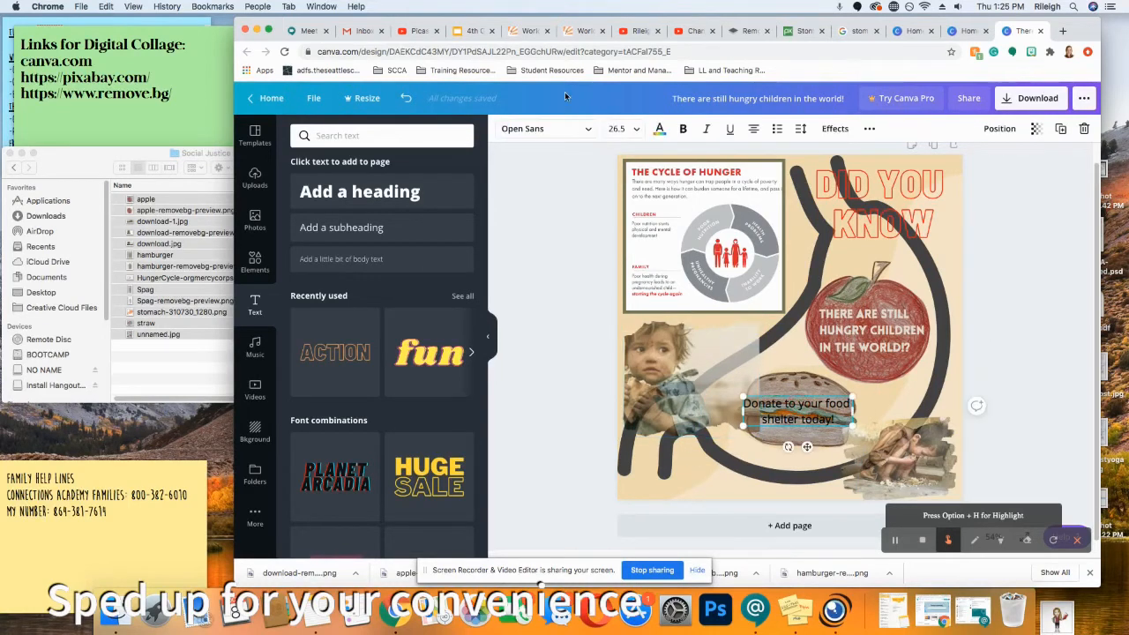
click(658, 130)
click(363, 251)
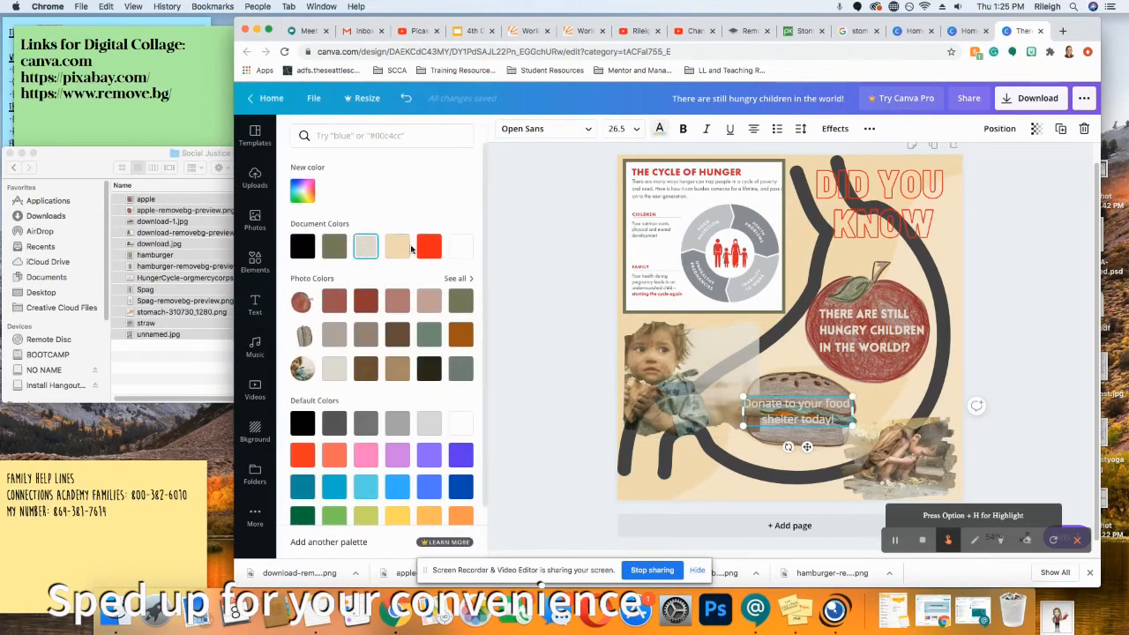
click(427, 250)
click(303, 247)
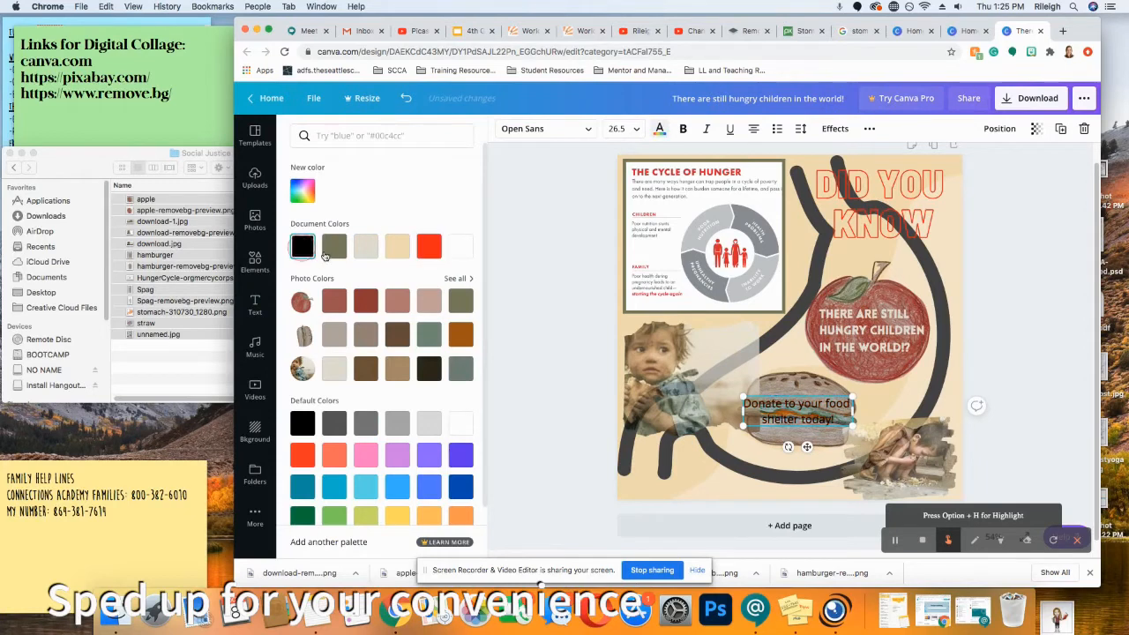
click(399, 248)
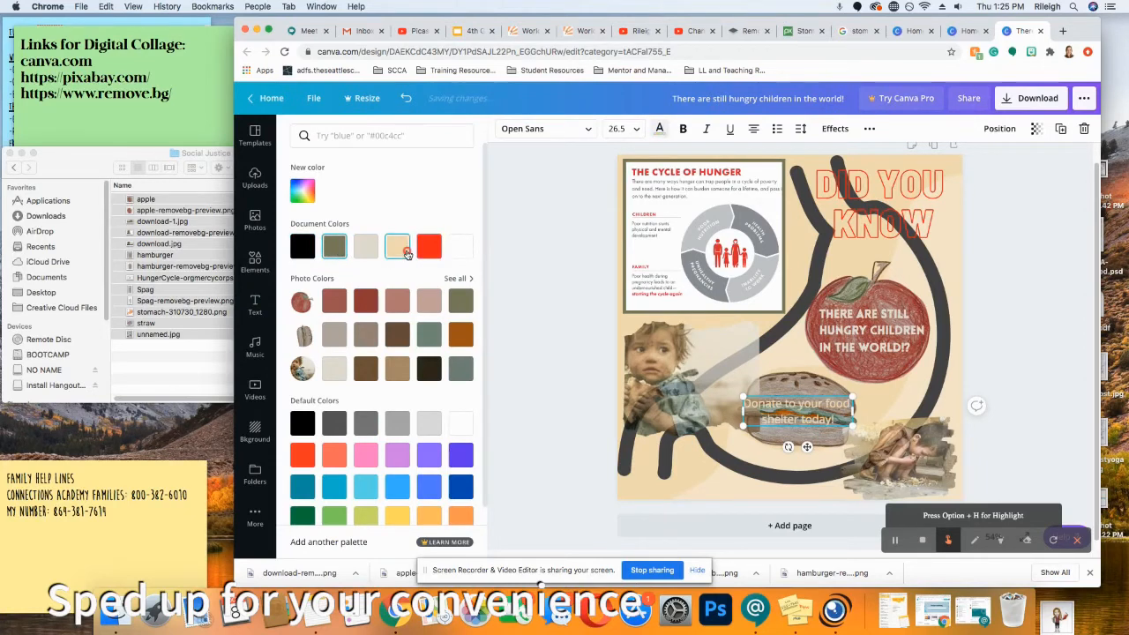
click(335, 371)
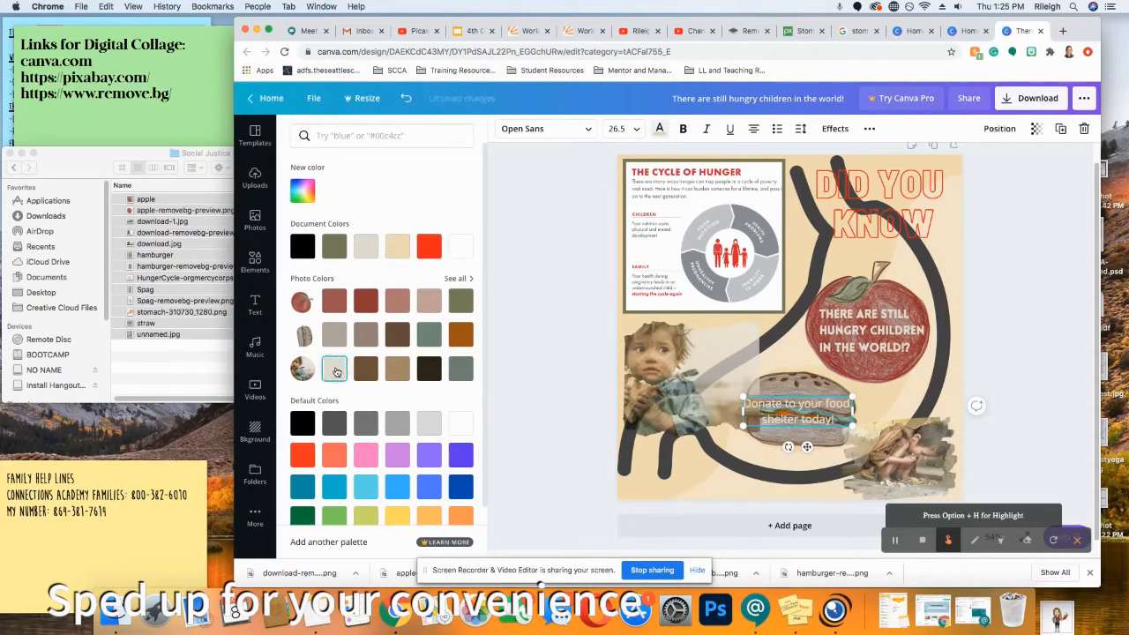
click(580, 380)
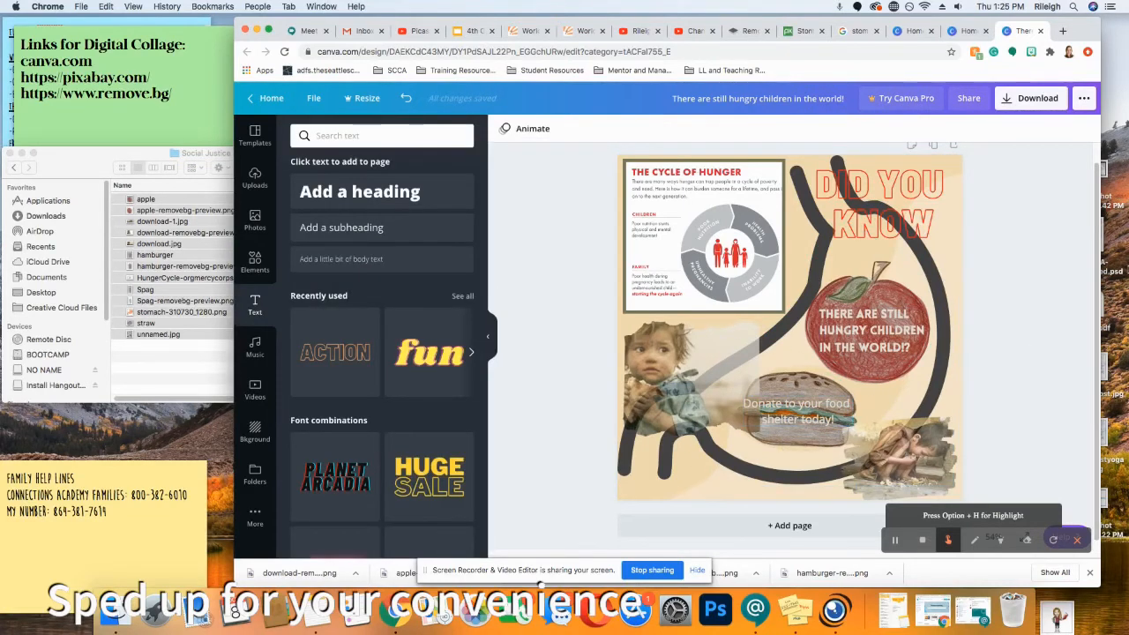
Color the donation text on the hamburger white
click(805, 418)
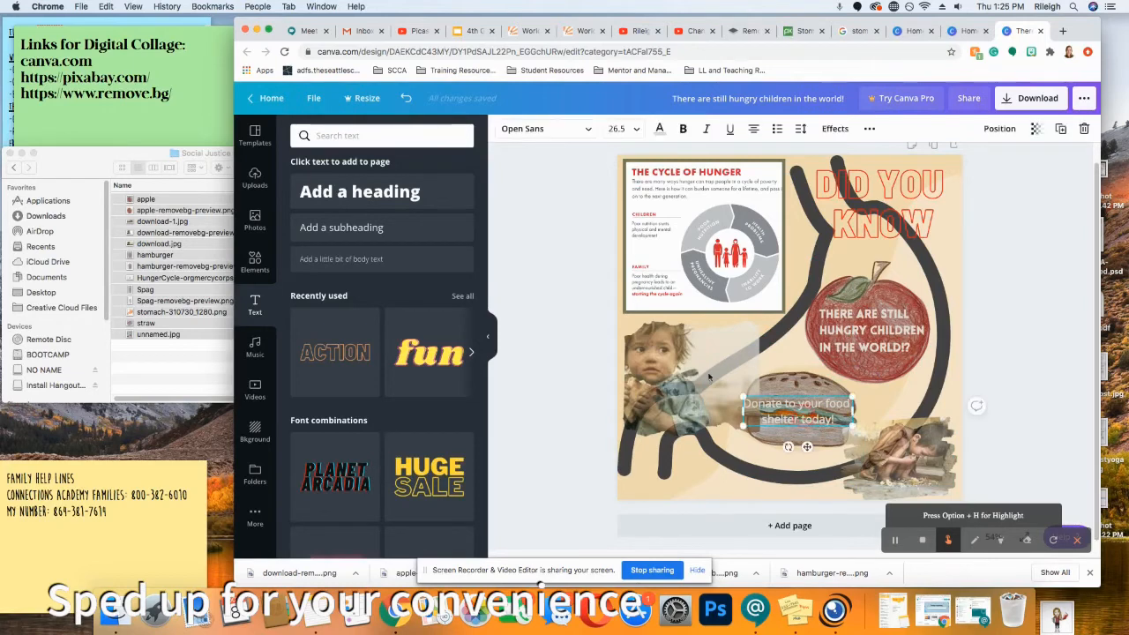
click(660, 128)
click(460, 424)
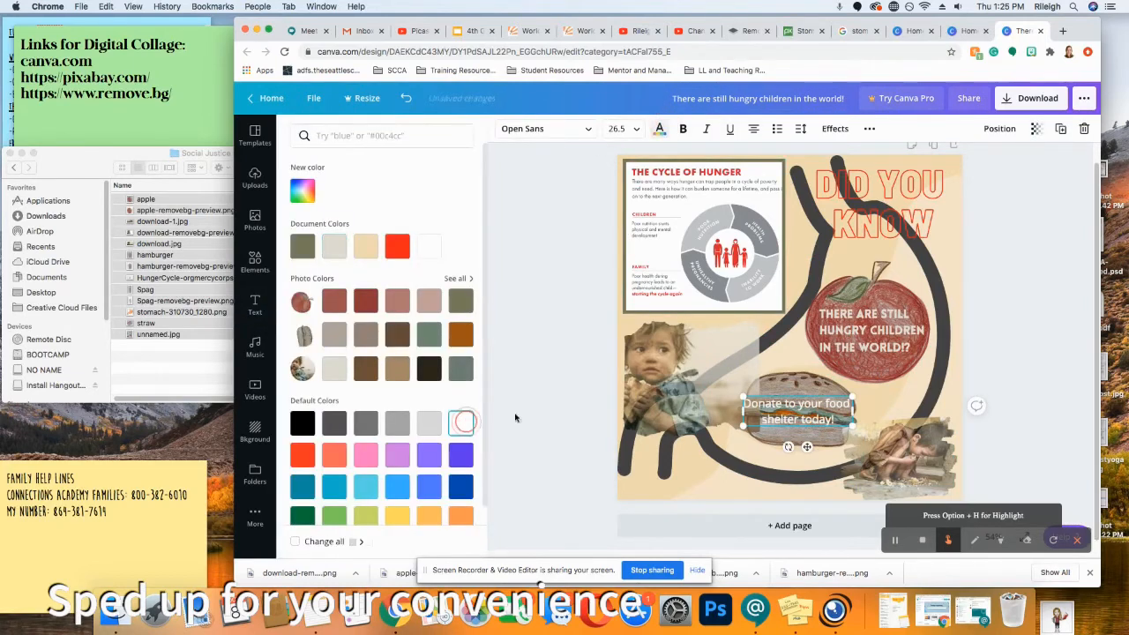
click(1033, 264)
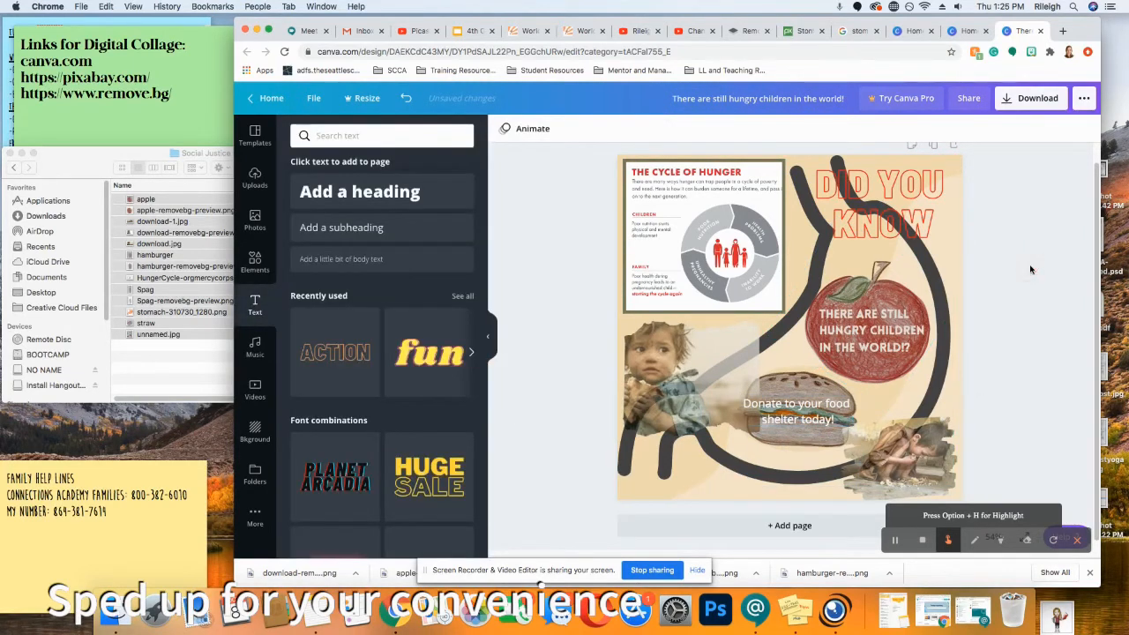
Insert the word "local" before "food" so the text reads "Donate to your local food shelter today!"
click(766, 420)
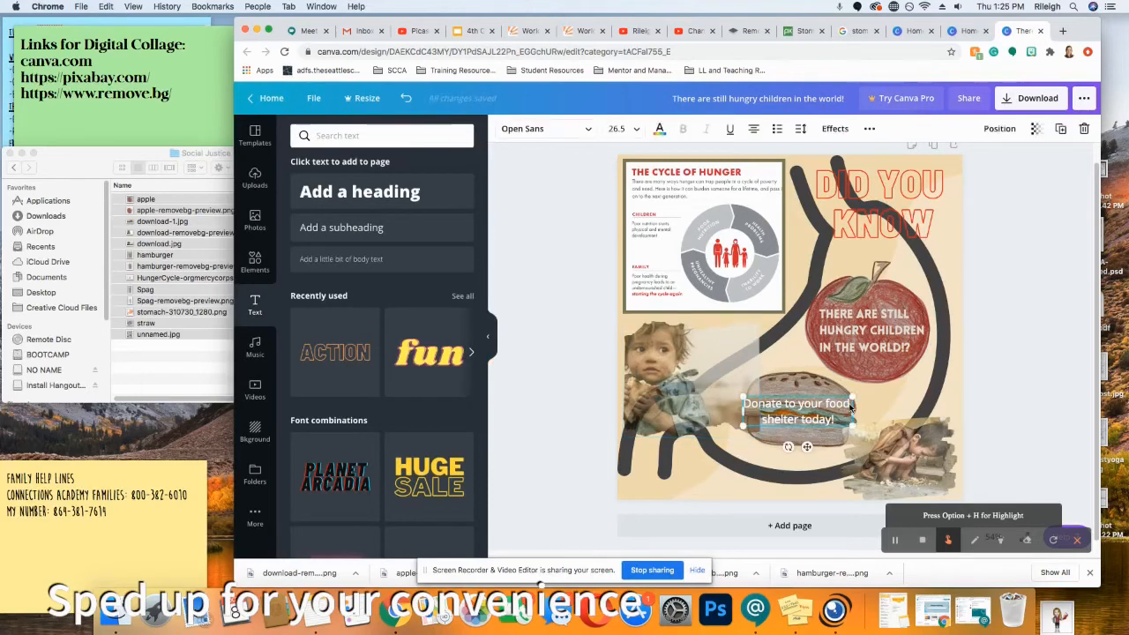
click(764, 424)
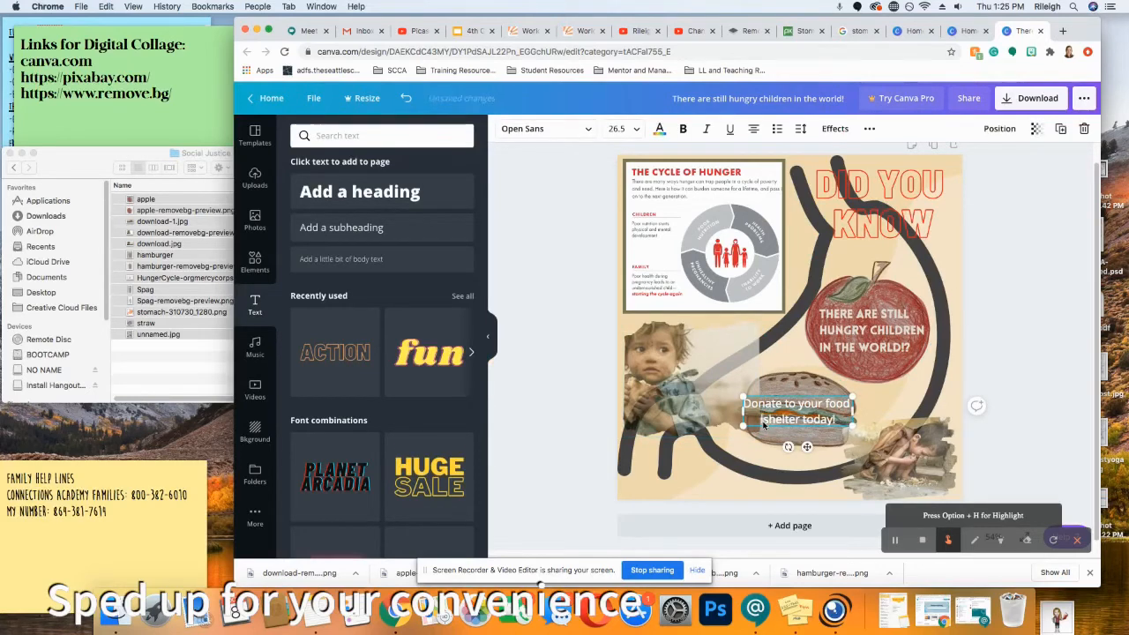
text(loca)
key(BackSpace)
key(BackSpace)
key(BackSpace)
key(BackSpace)
double_click(800, 420)
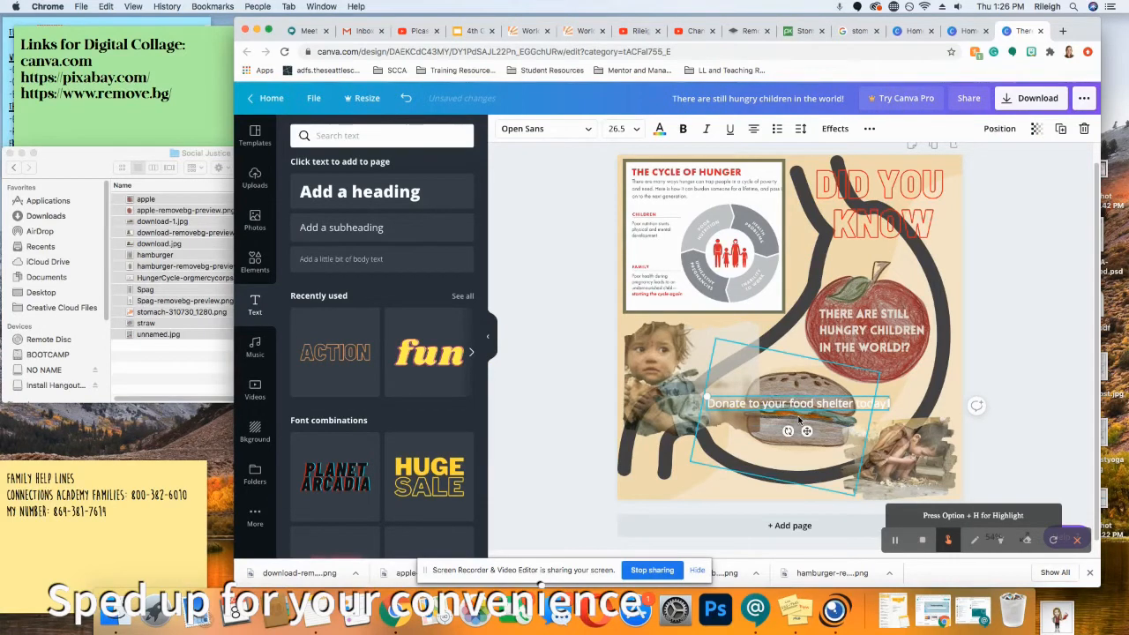
click(788, 404)
text(local)
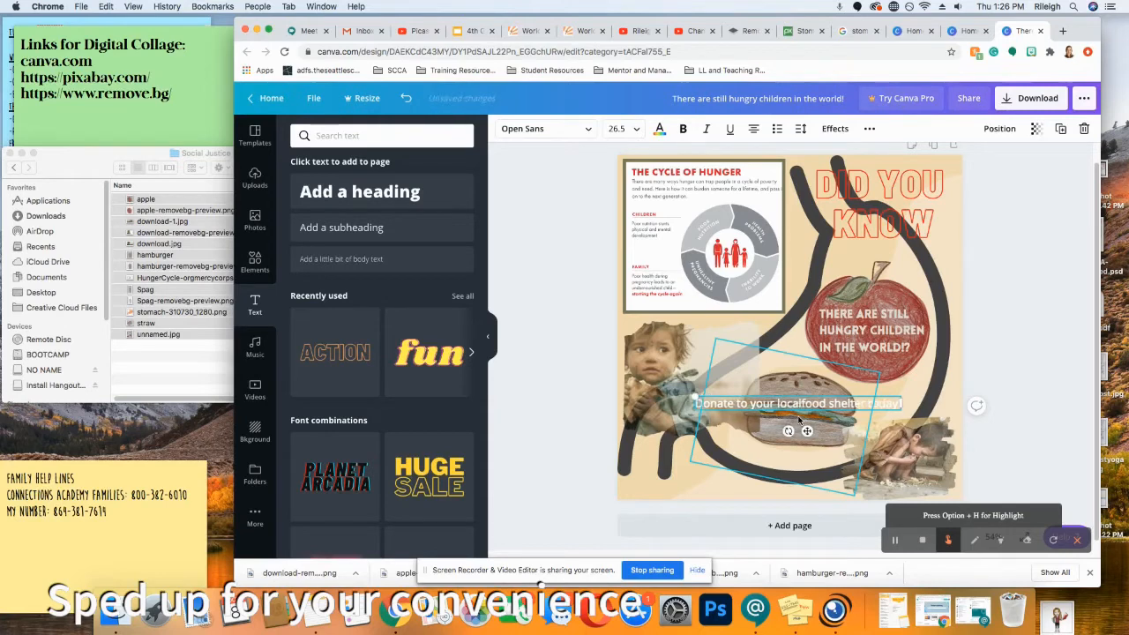
click(1037, 306)
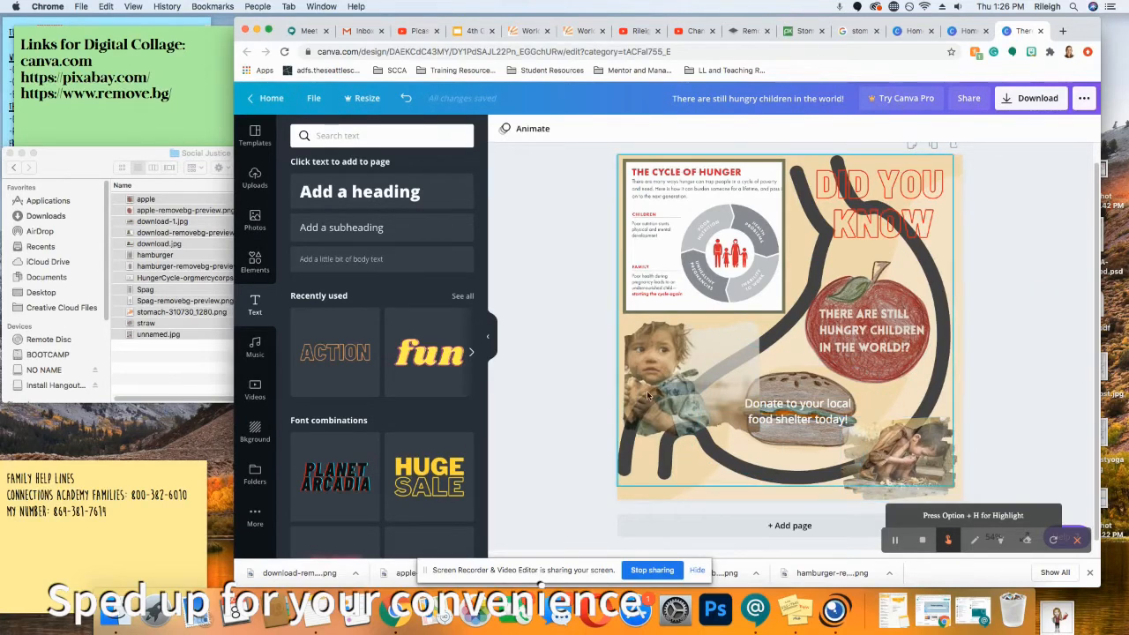
Replace the framed child photo below the infographic with an empty brush-stroke frame from the Frames collection
click(251, 227)
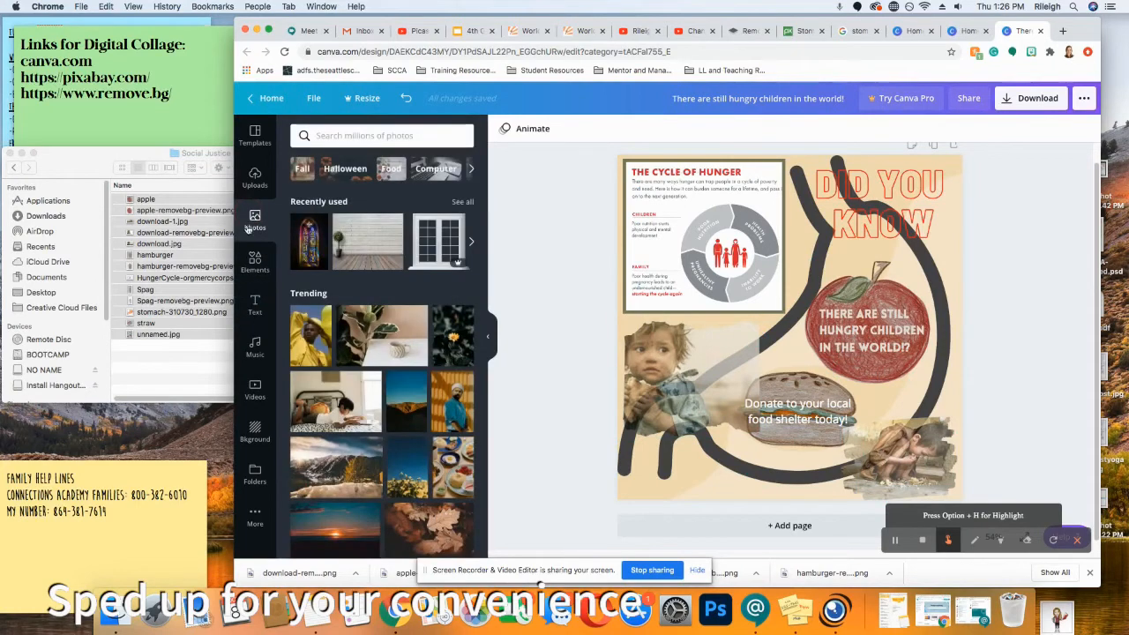
click(253, 263)
scroll(402, 326, down, 3)
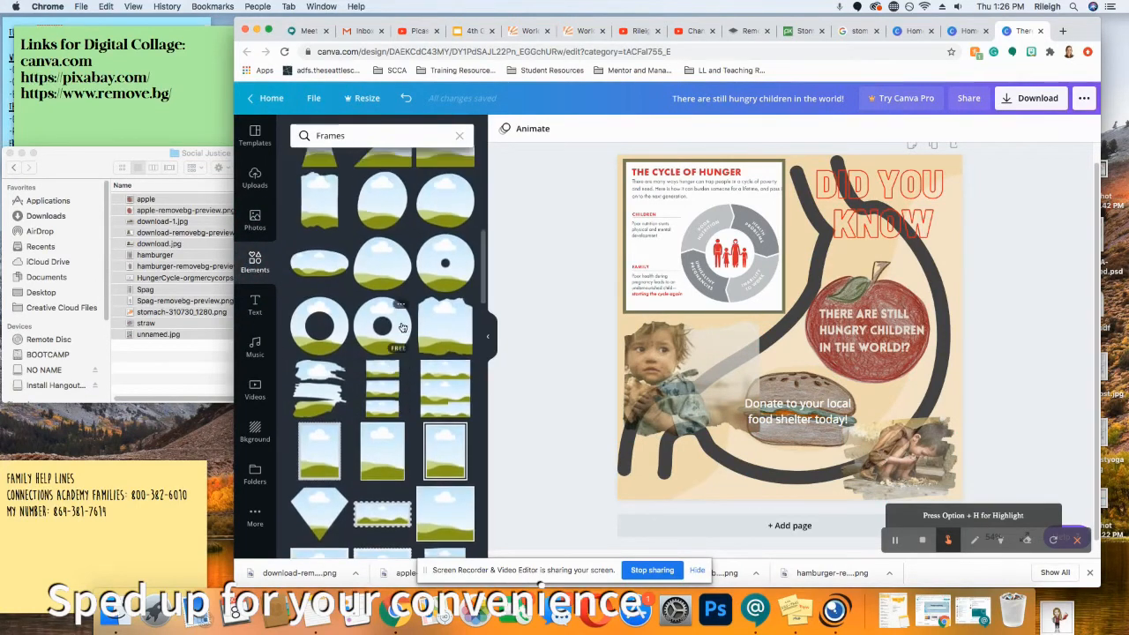
scroll(402, 326, up, 1)
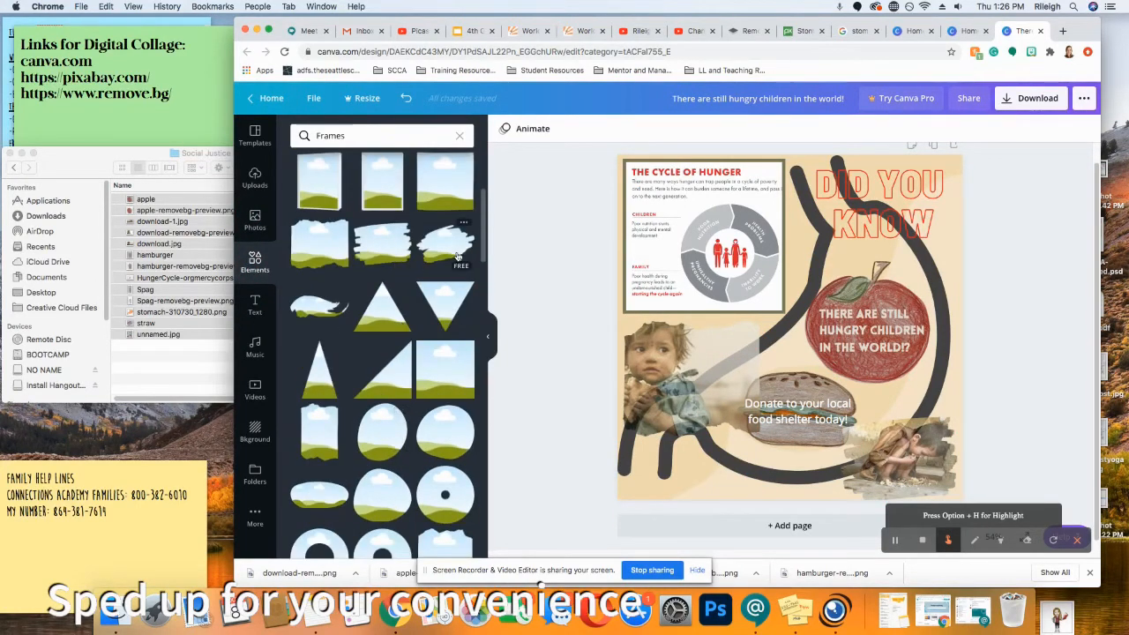
mouse_move(446, 253)
mouse_down()
mouse_move(657, 331)
mouse_move(662, 348)
mouse_up()
key(Delete)
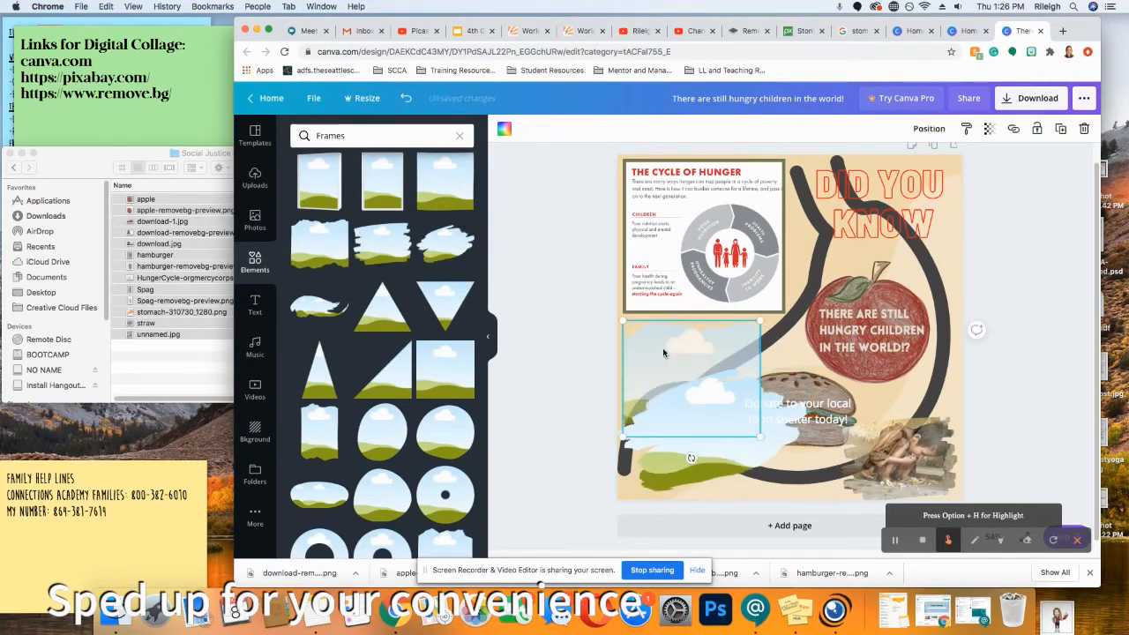
drag(695, 445, 676, 384)
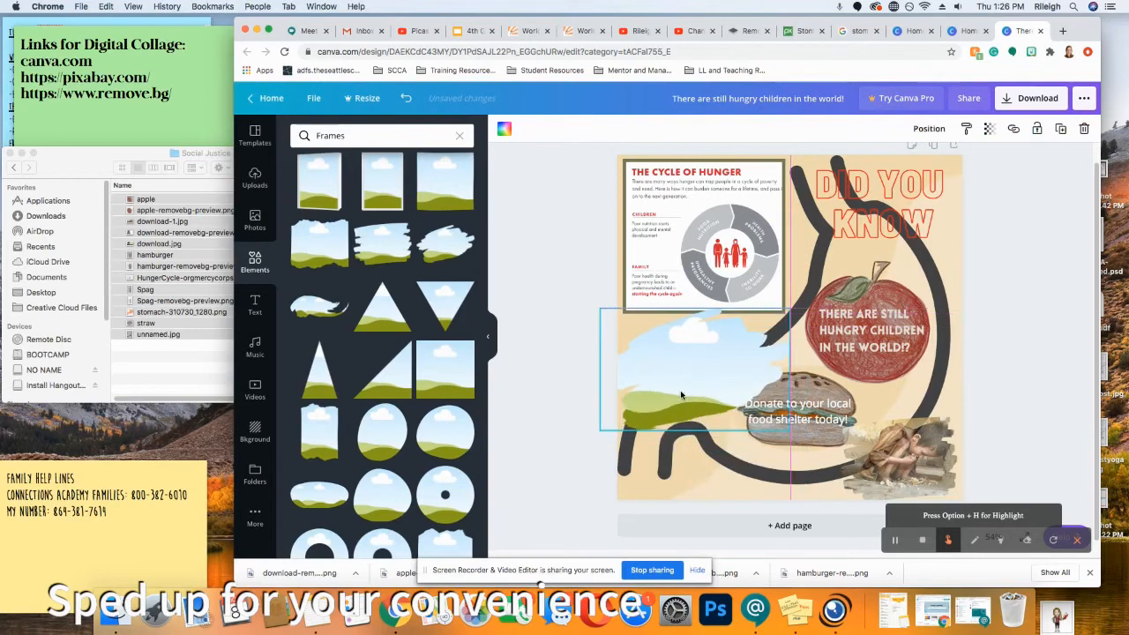
Fill the brush-stroke frame with the uploaded landscape photo of the child and set its transparency to 70
click(254, 181)
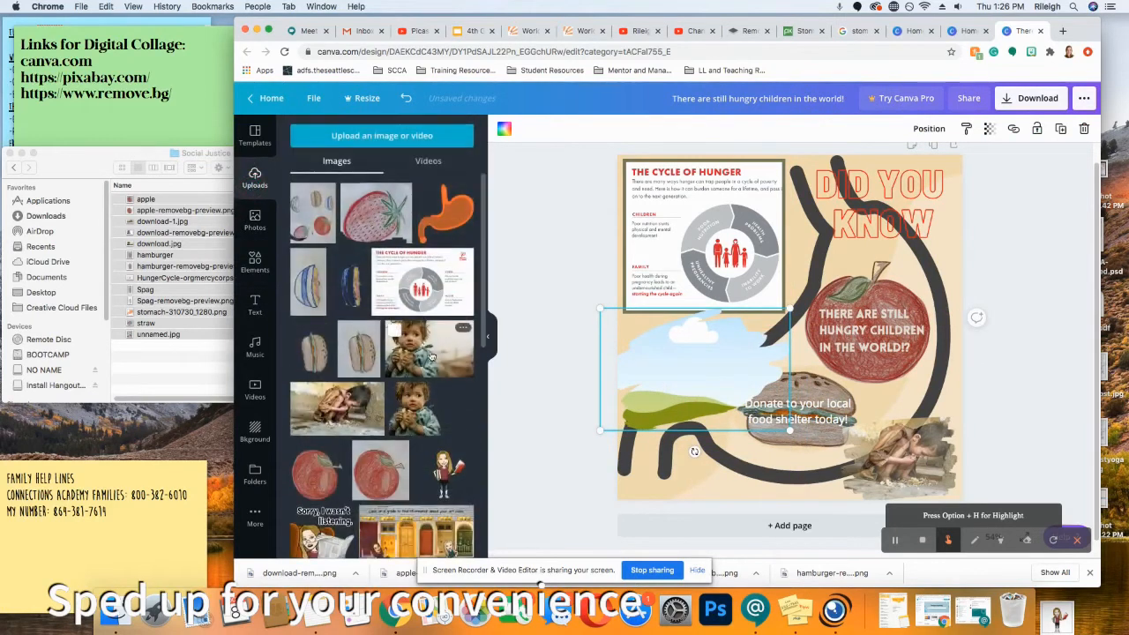
drag(428, 348, 697, 371)
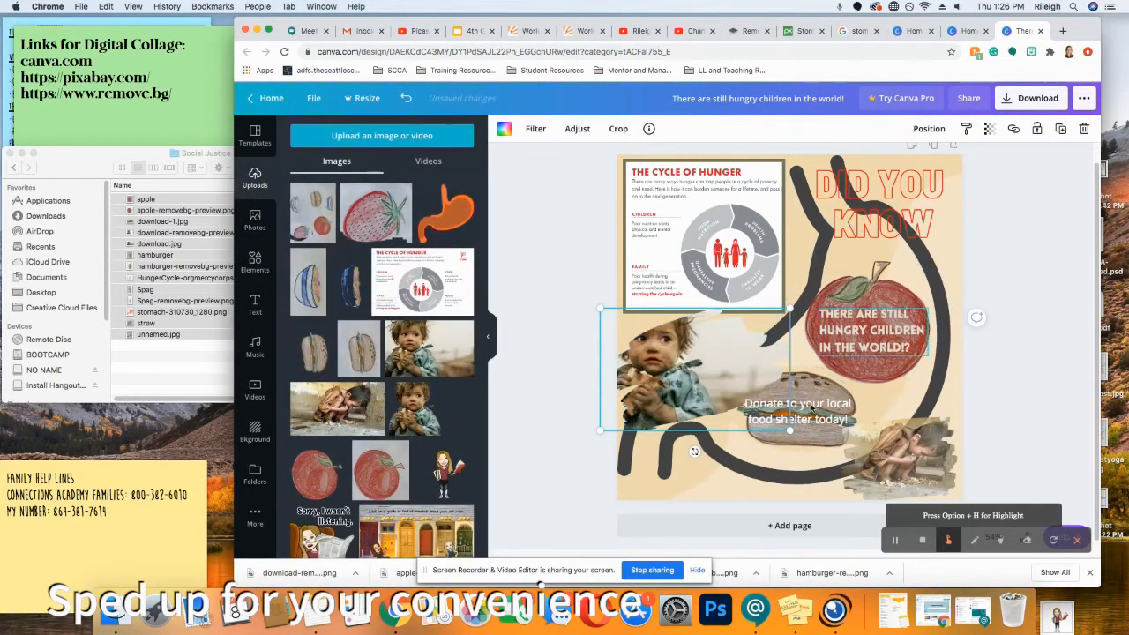
click(989, 129)
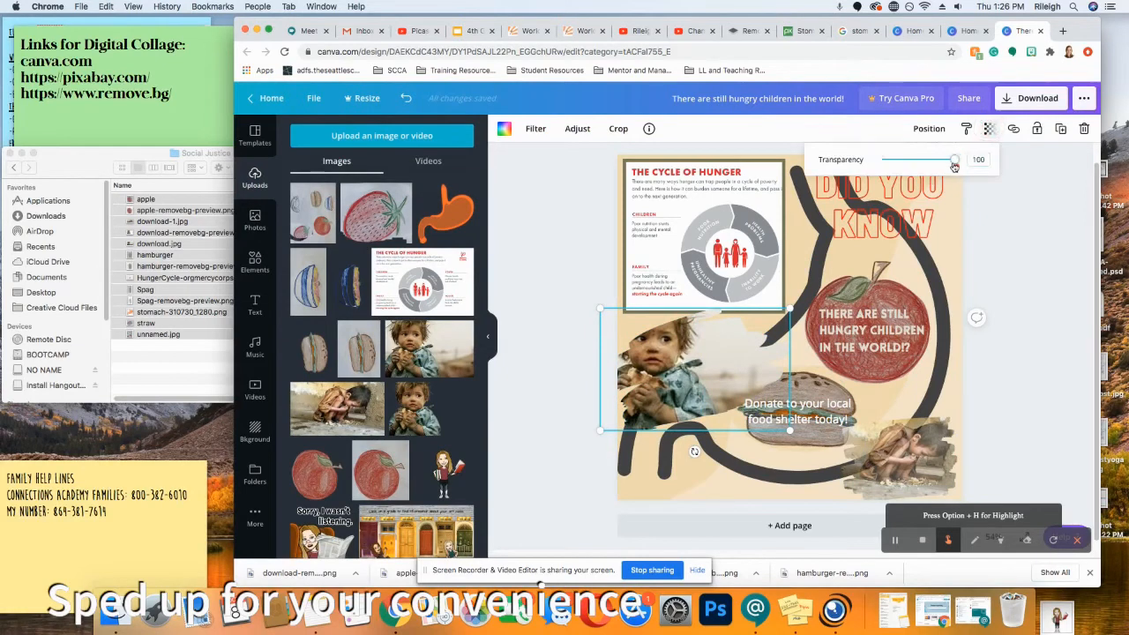
double_click(979, 159)
text(70)
key(Return)
Shrink the brush-stroke child photo and position it at the page's left edge, just below the infographic
mouse_move(706, 371)
mouse_down()
mouse_move(715, 445)
mouse_move(716, 352)
mouse_up()
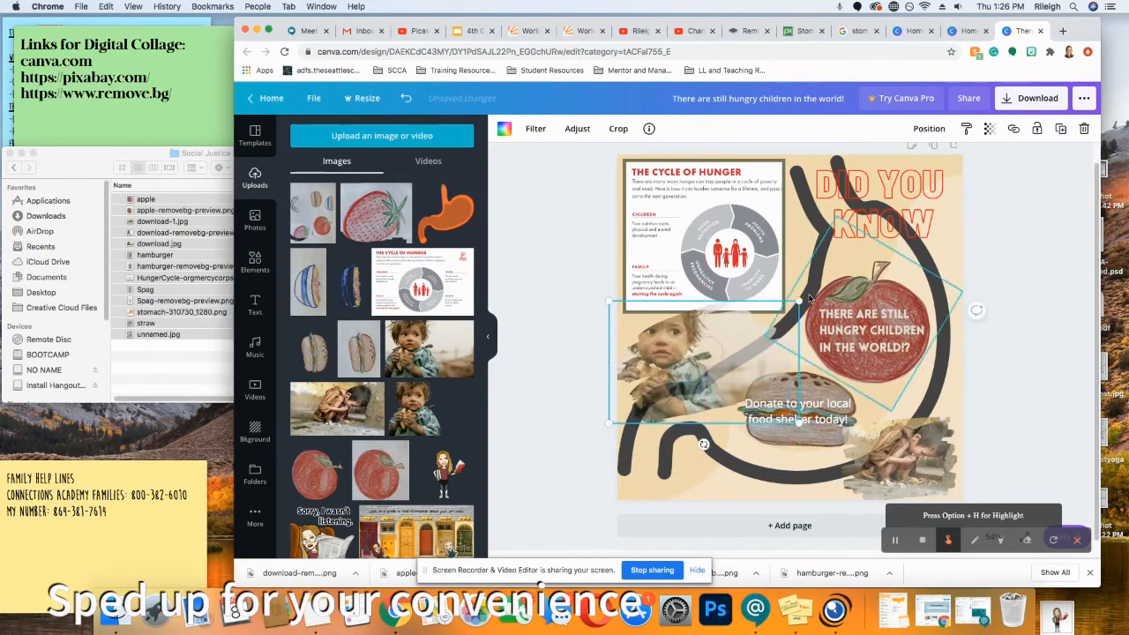
drag(799, 302, 753, 328)
drag(699, 349, 700, 352)
click(1031, 303)
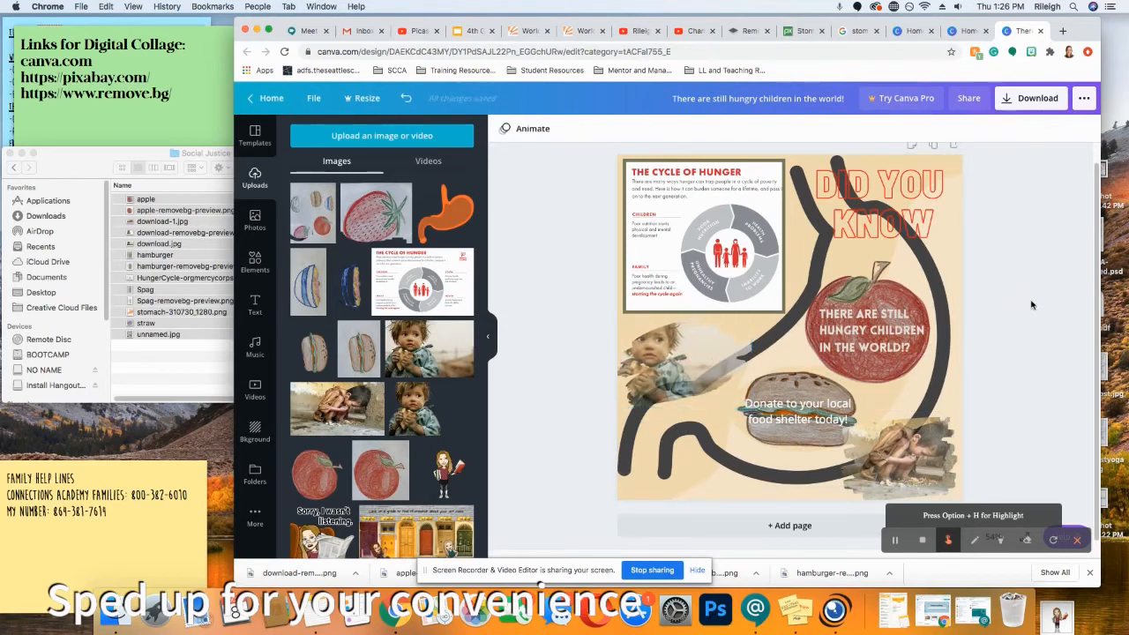
Move the donation text off the hamburger to the page's lower-left corner and enlarge it slightly
click(785, 417)
drag(784, 415, 663, 483)
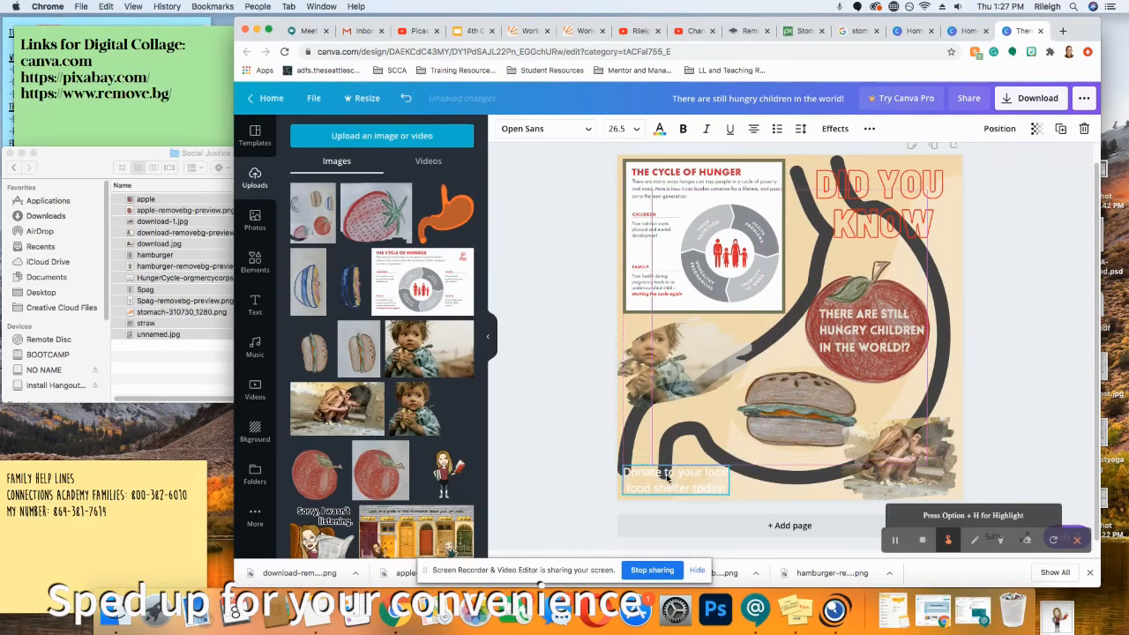
drag(738, 465, 766, 452)
key(Escape)
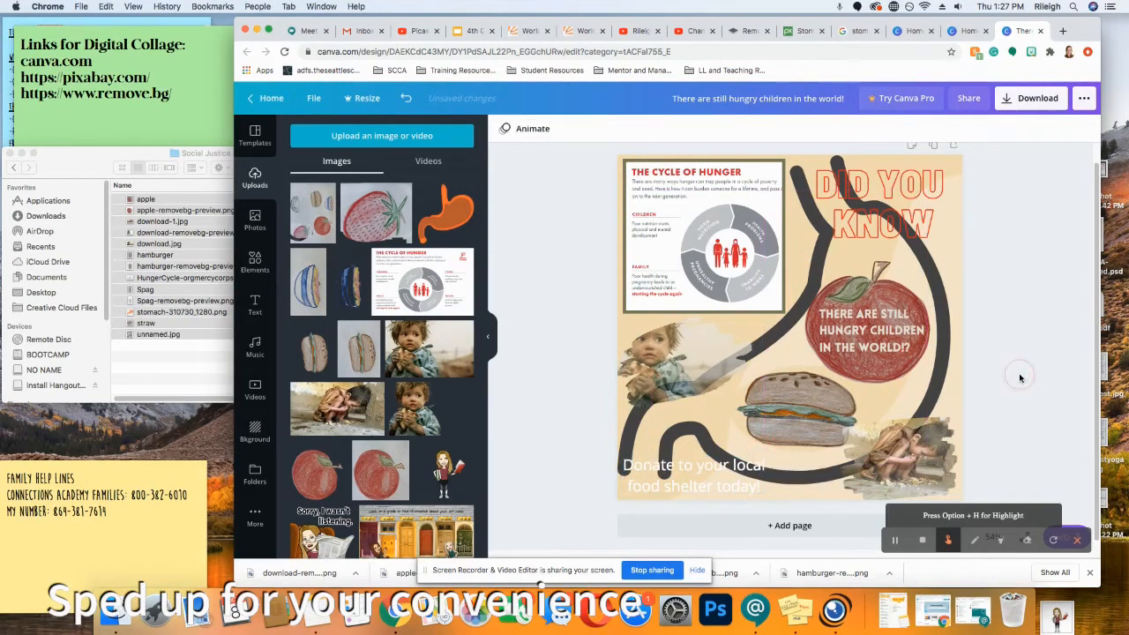
Change the font of the donation text in the page's lower-left corner to Norwester
click(666, 495)
click(542, 128)
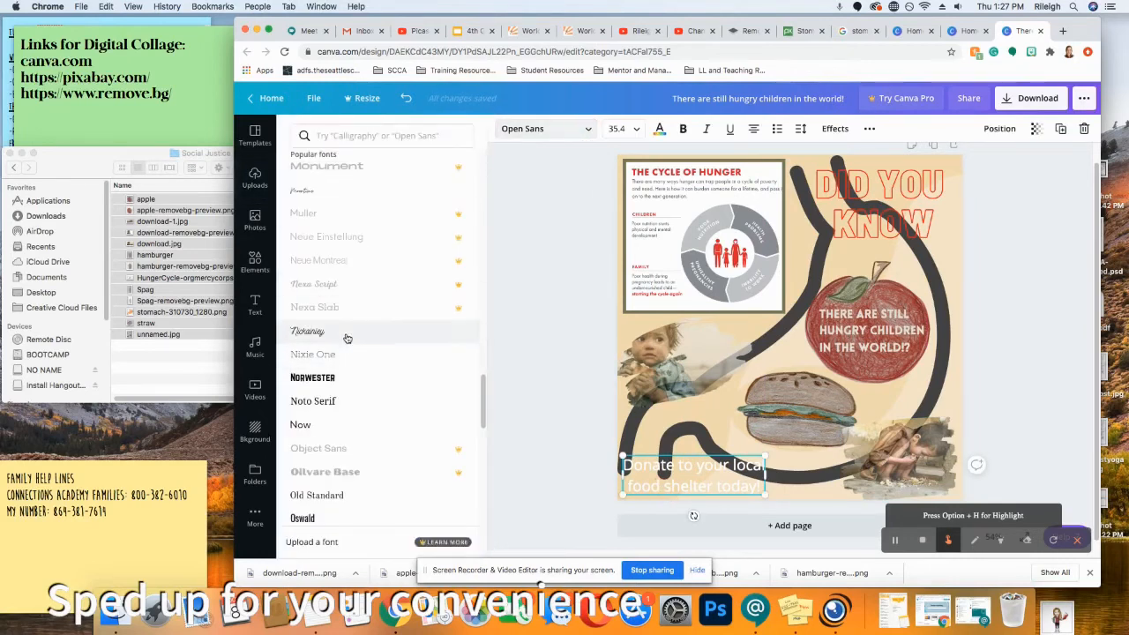
click(346, 334)
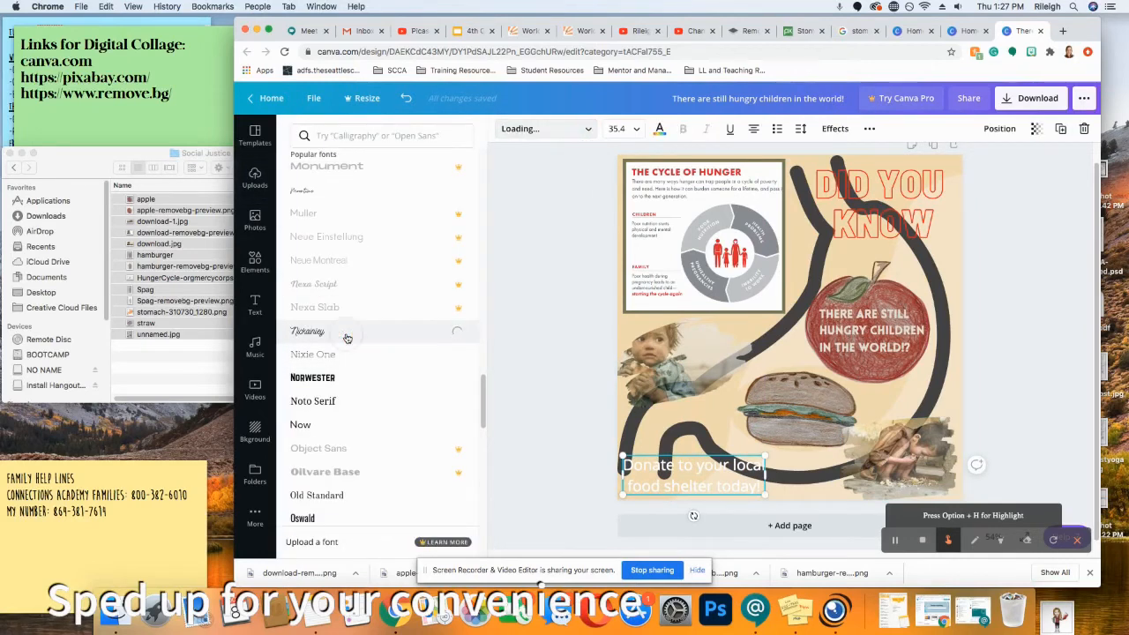
click(341, 385)
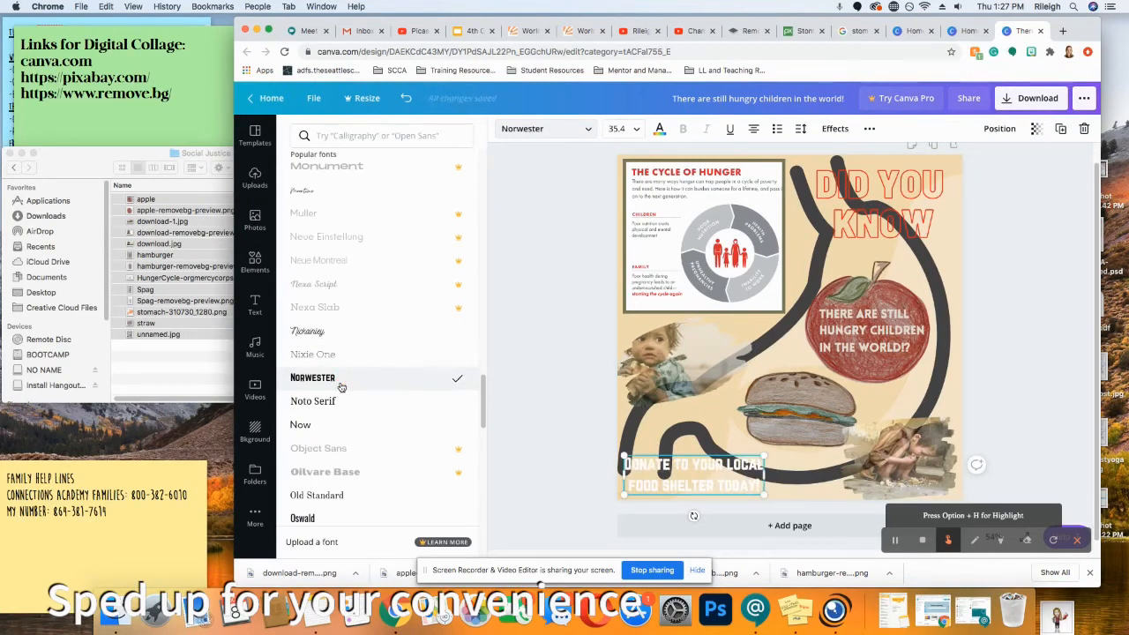
scroll(342, 386, down, 6)
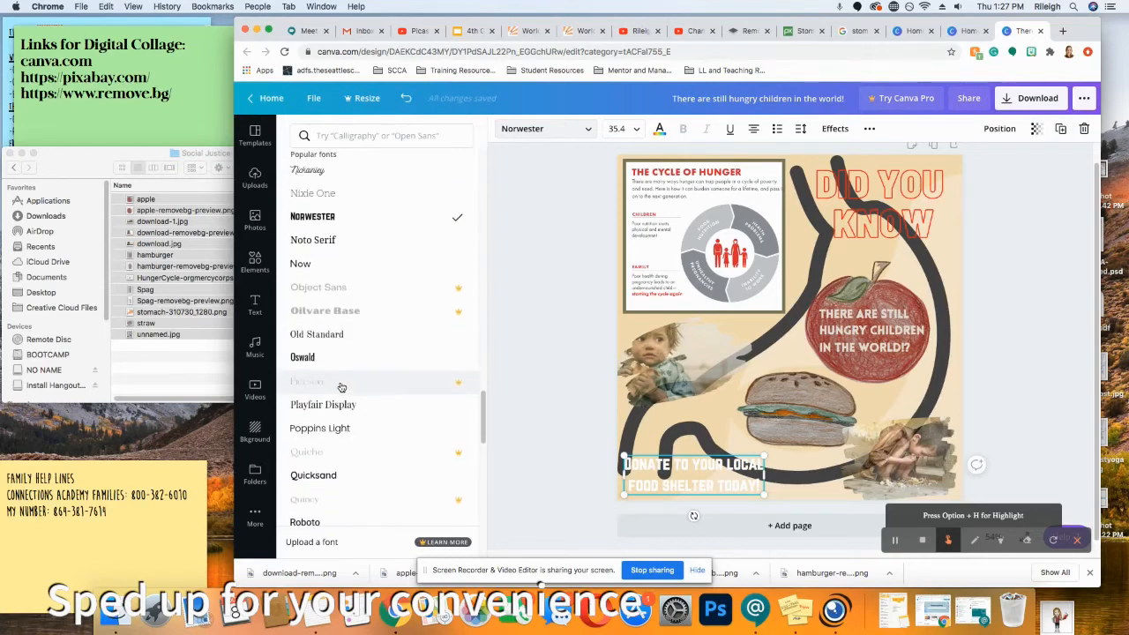
Try the Norwester font on the text over the apple, then undo the font change
click(846, 328)
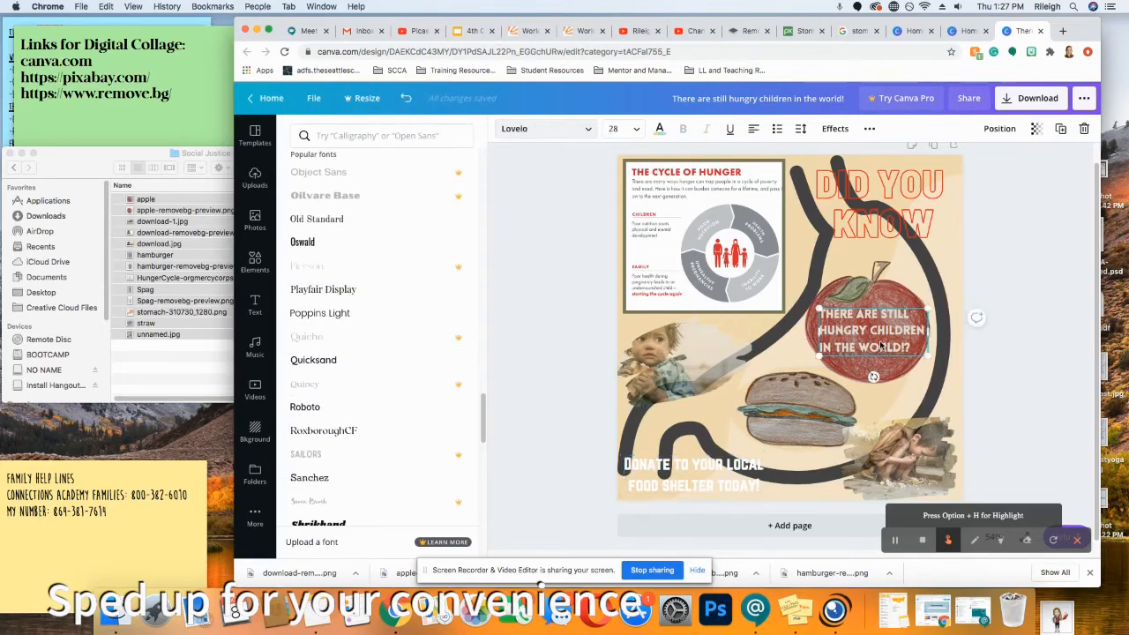
scroll(311, 312, up, 4)
click(313, 301)
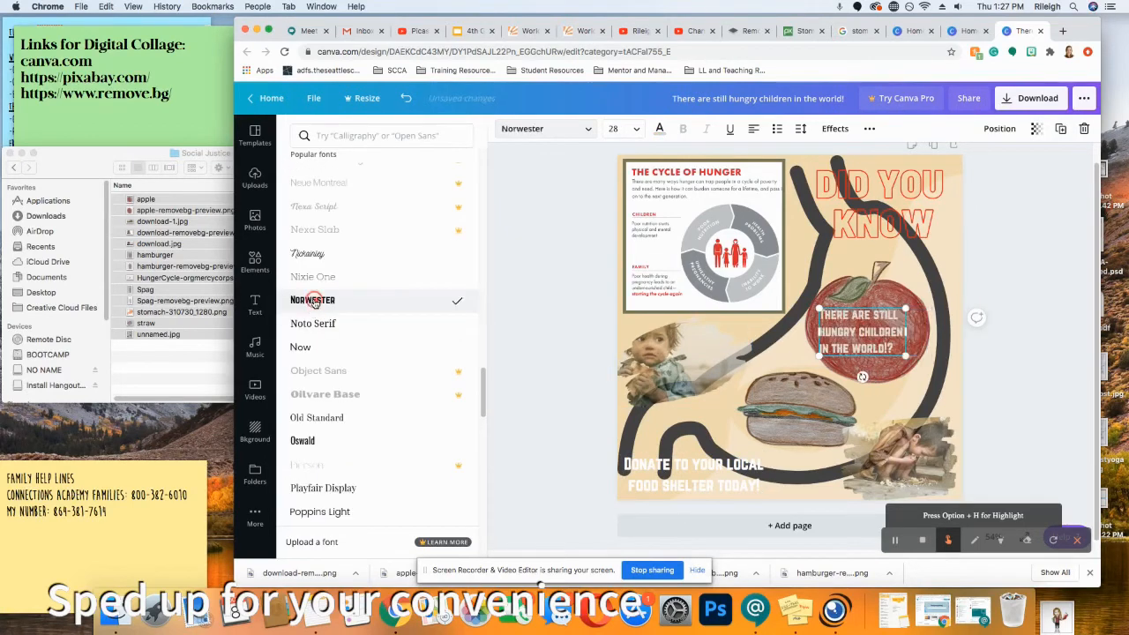
key(super+z)
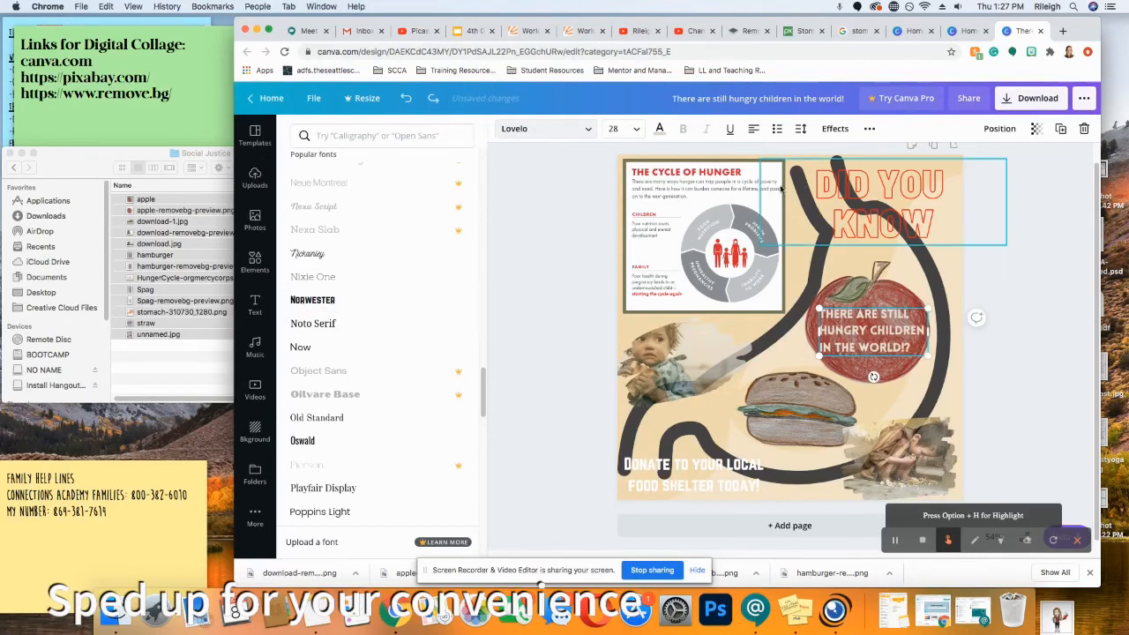
Give the donation text the Lift effect with an intensity of 100
click(666, 477)
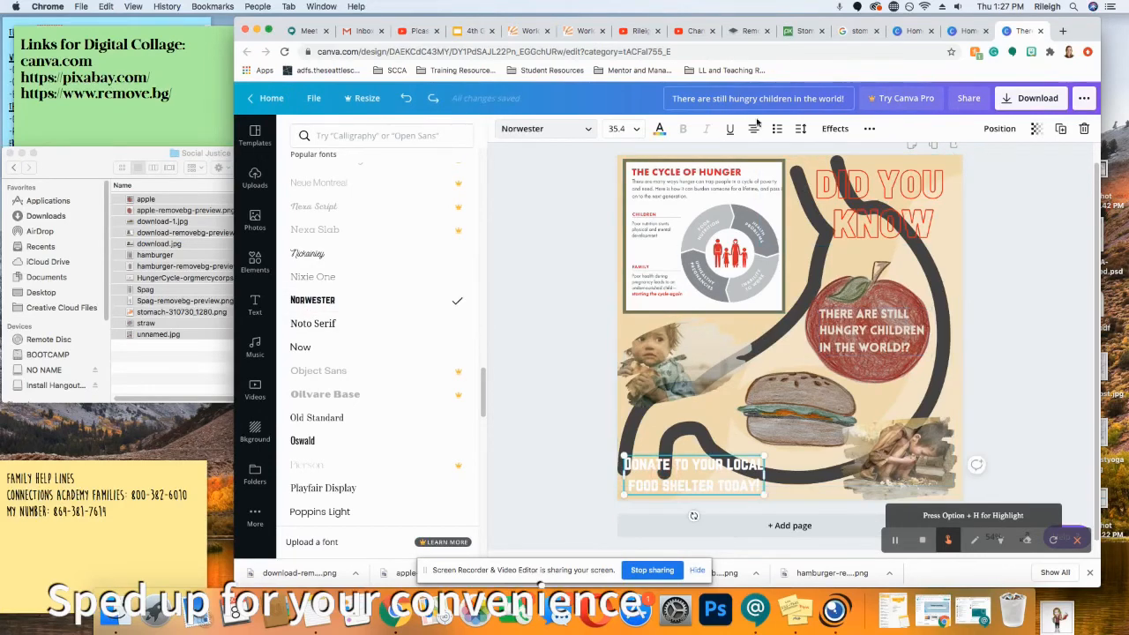
click(838, 128)
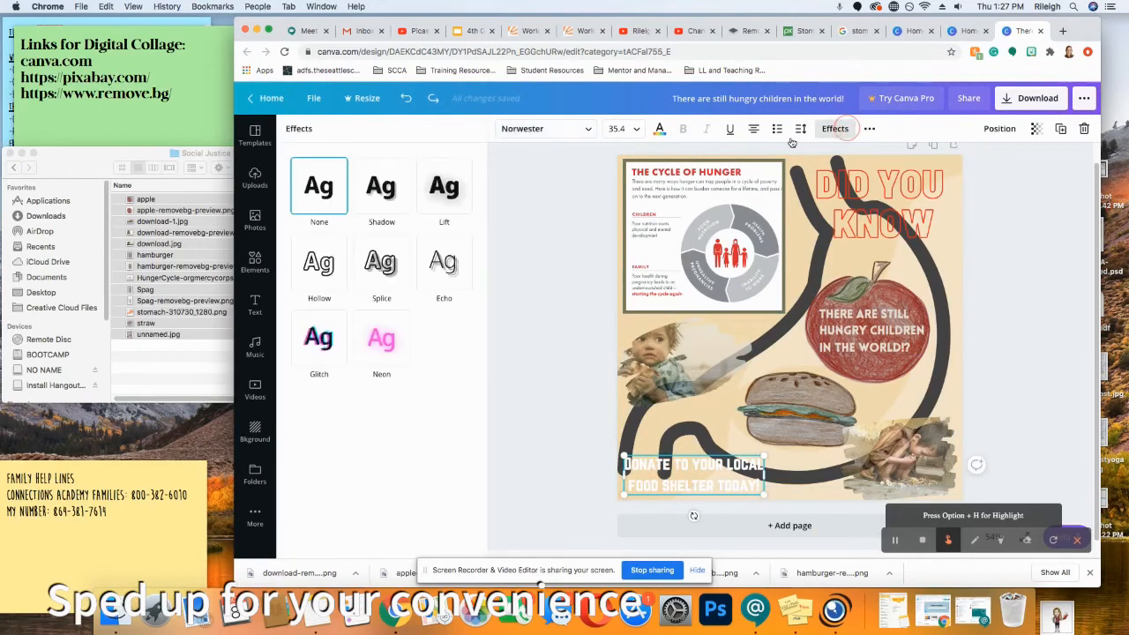
click(394, 274)
click(443, 269)
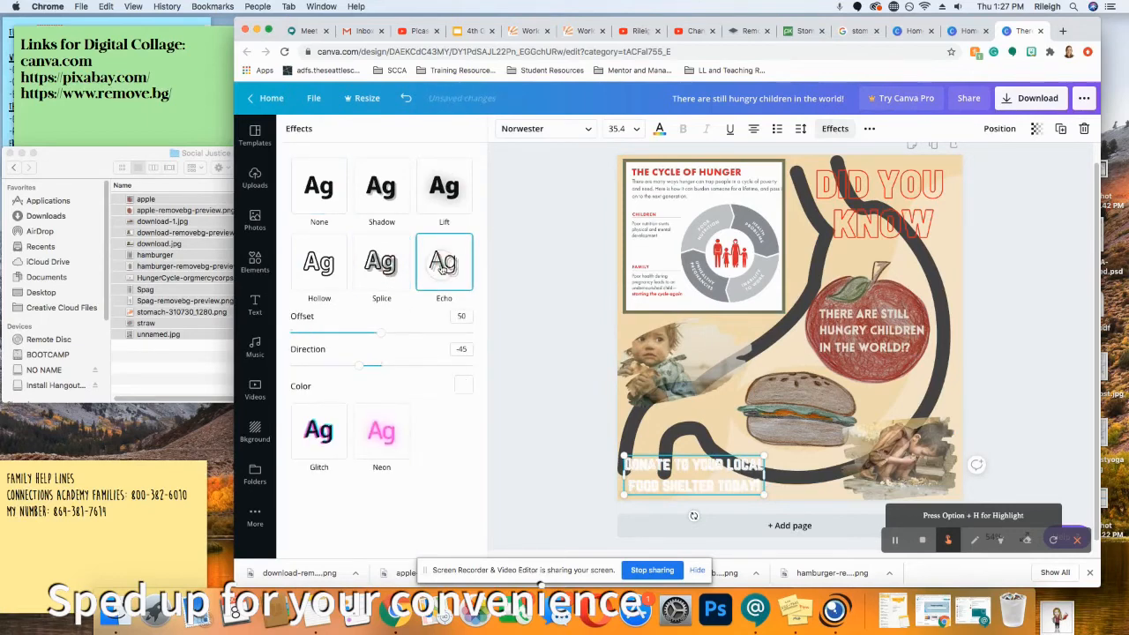
click(319, 256)
click(426, 201)
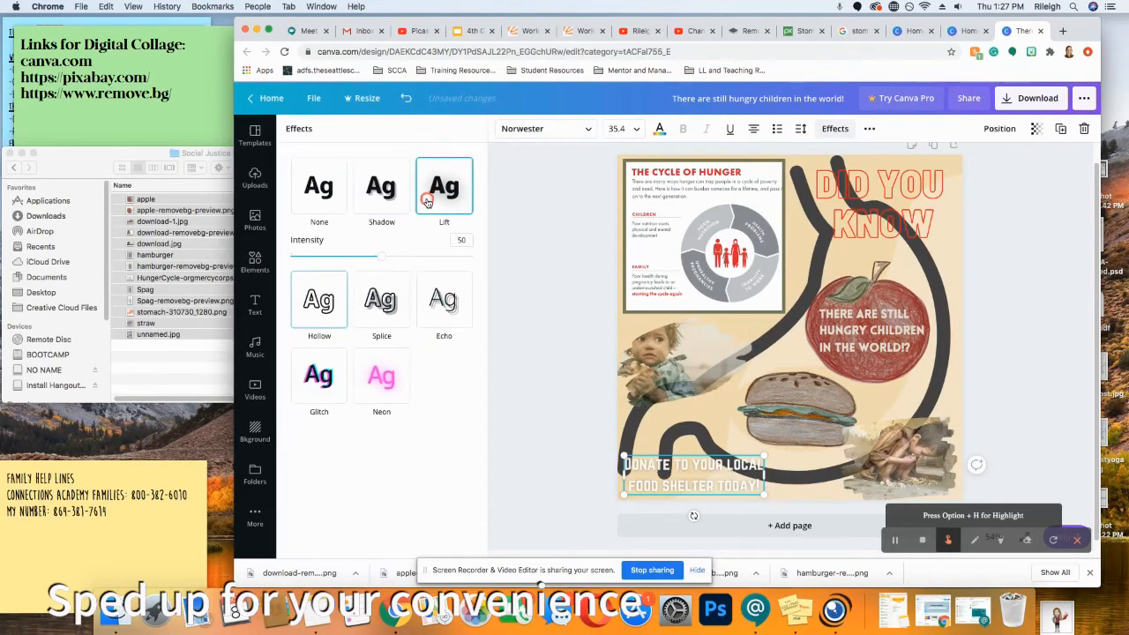
click(388, 190)
click(332, 189)
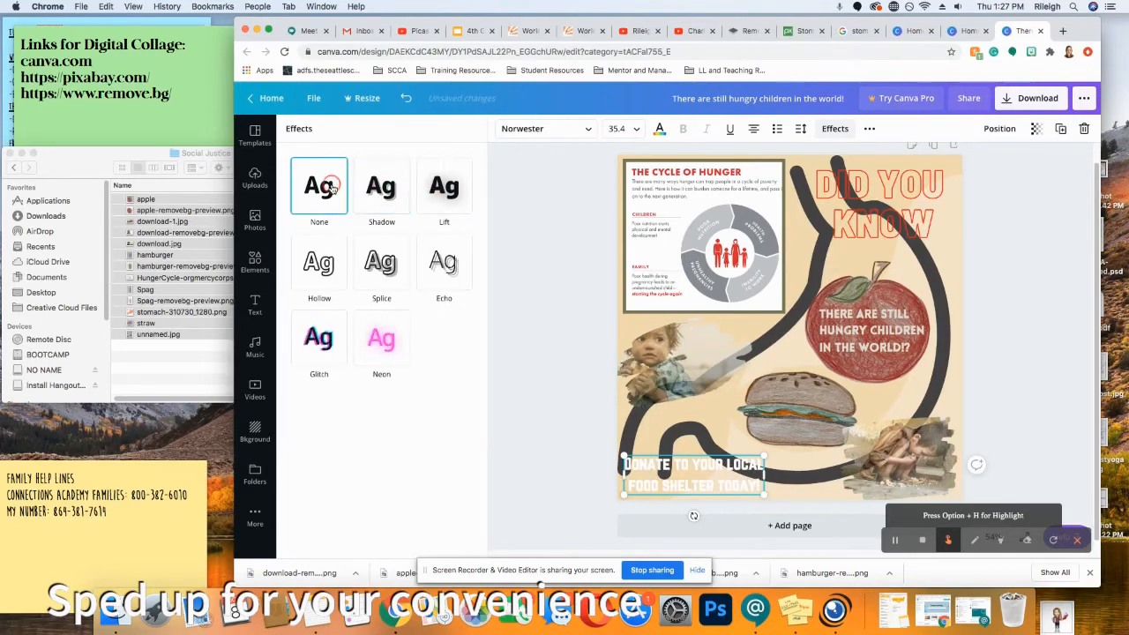
click(441, 192)
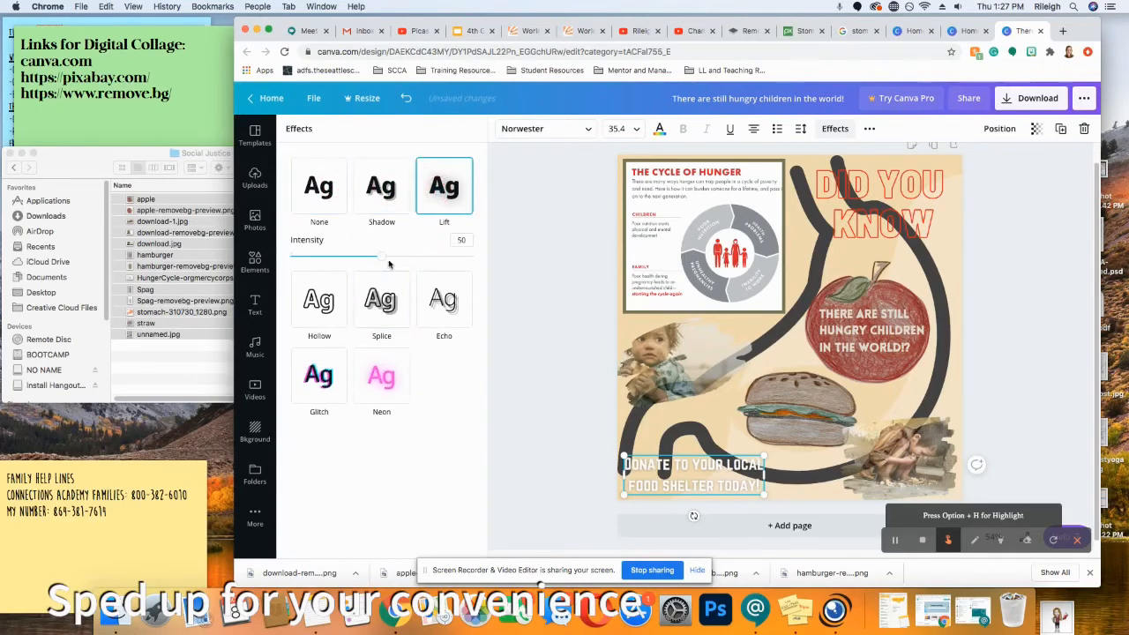
drag(383, 256, 537, 295)
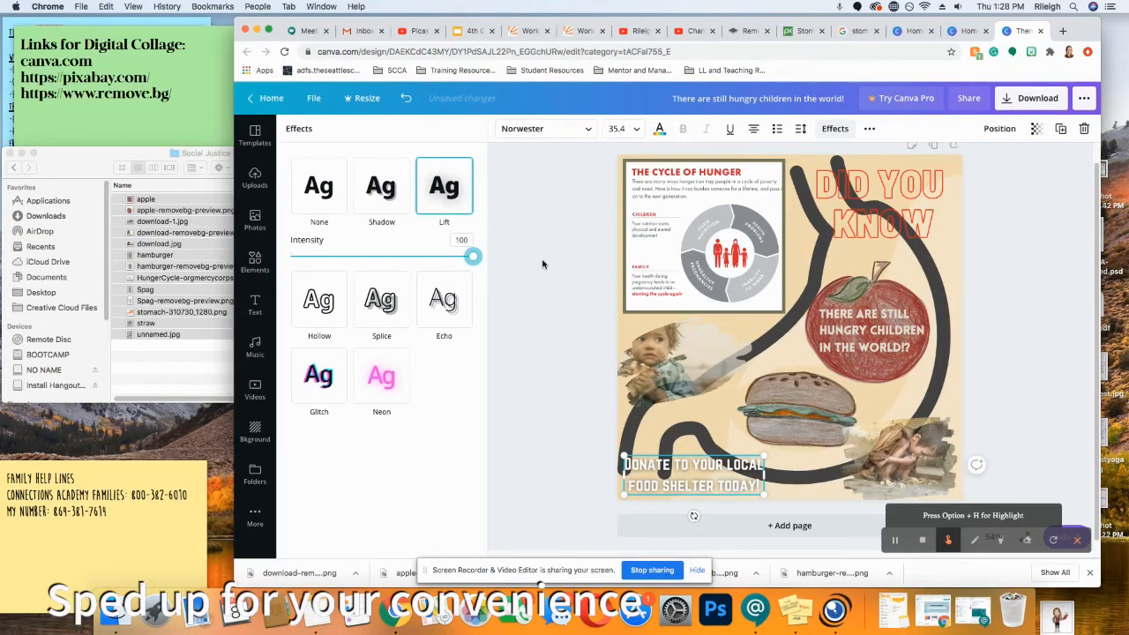
Apply the Lift effect to the text over the apple and increase its intensity
click(873, 334)
click(443, 198)
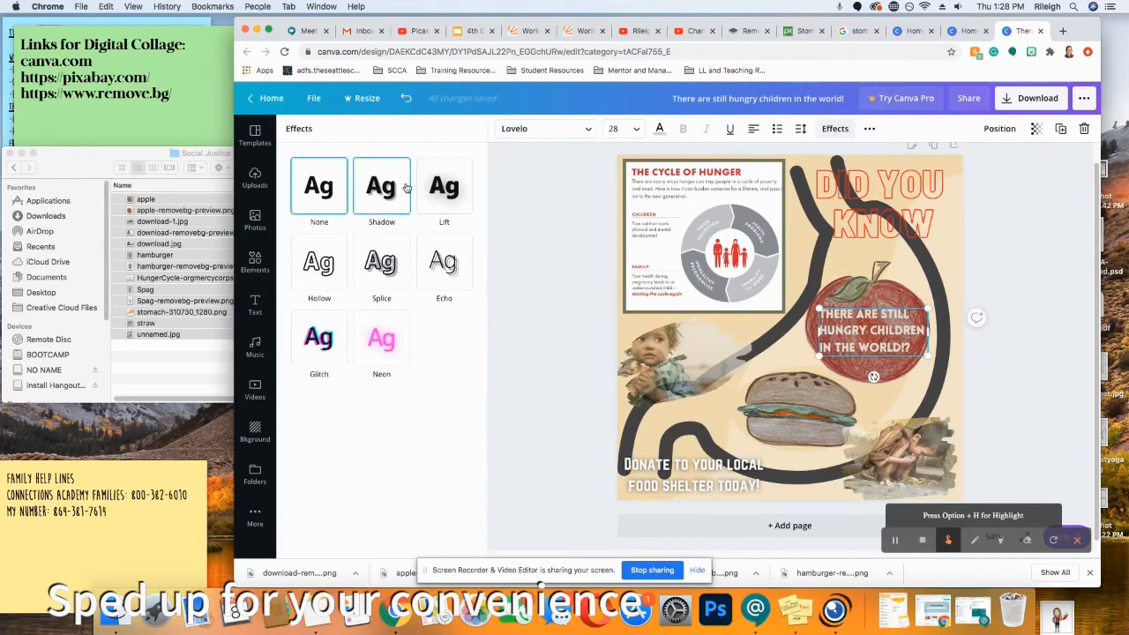
click(444, 188)
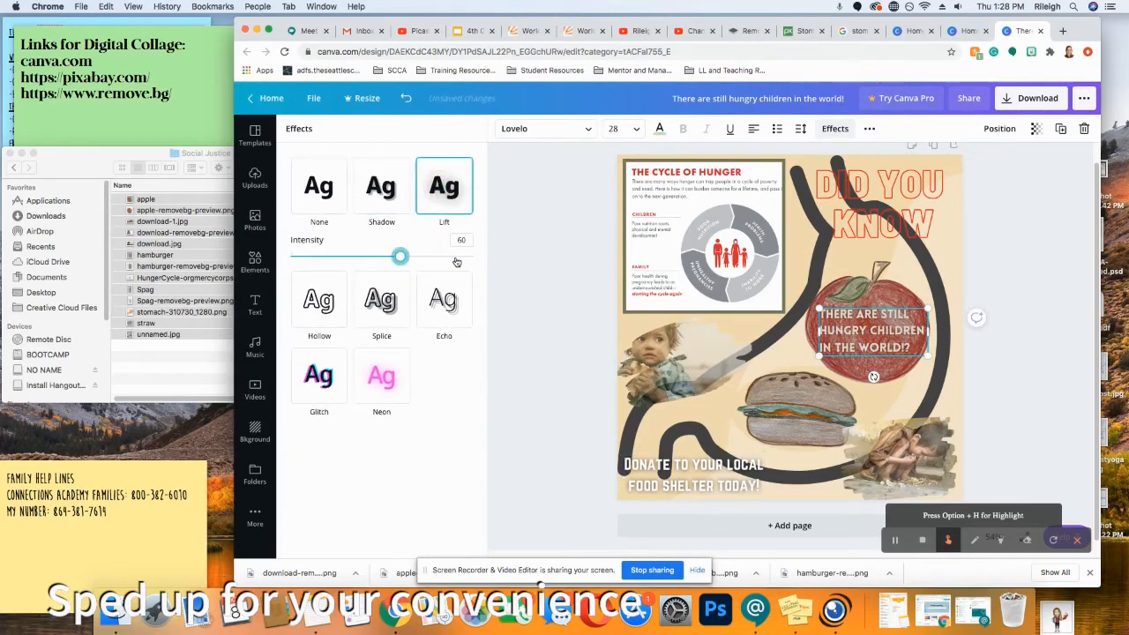
Try the Lift effect at intensity 100 on the "DID YOU KNOW" title, then undo it back to the hollow style
click(877, 203)
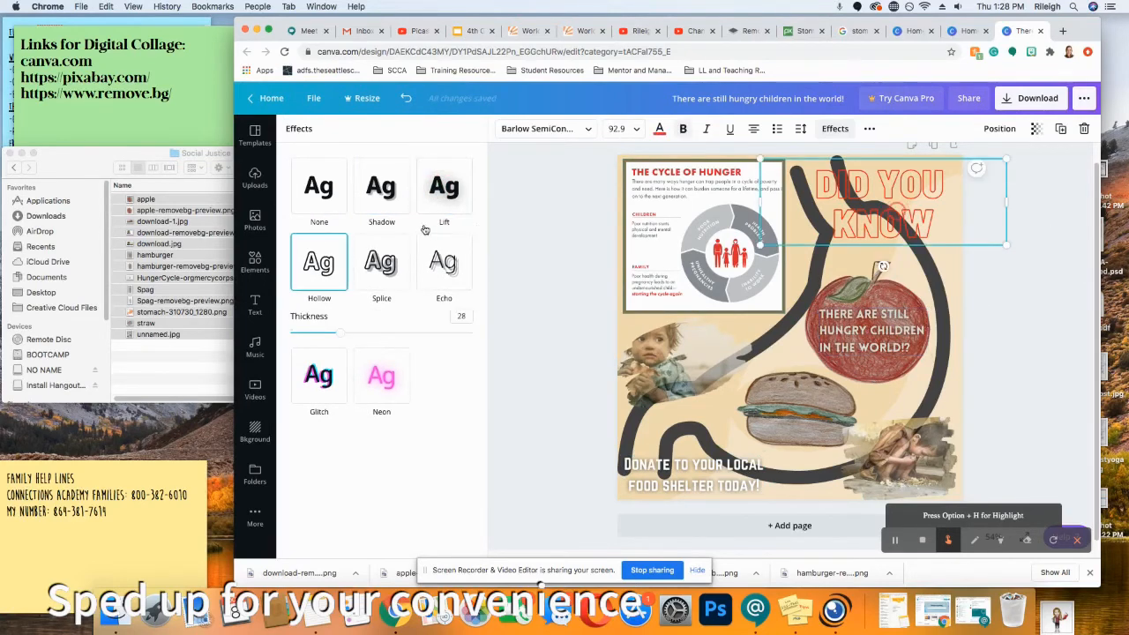
click(444, 186)
drag(382, 255, 481, 278)
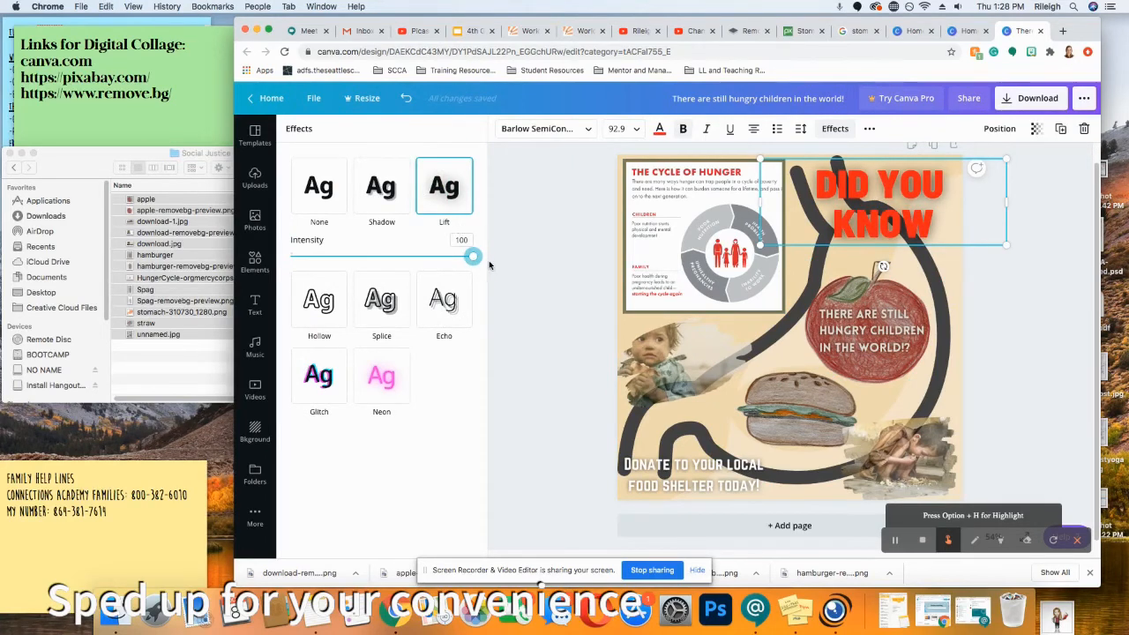
key(ctrl+z)
key(ctrl+z)
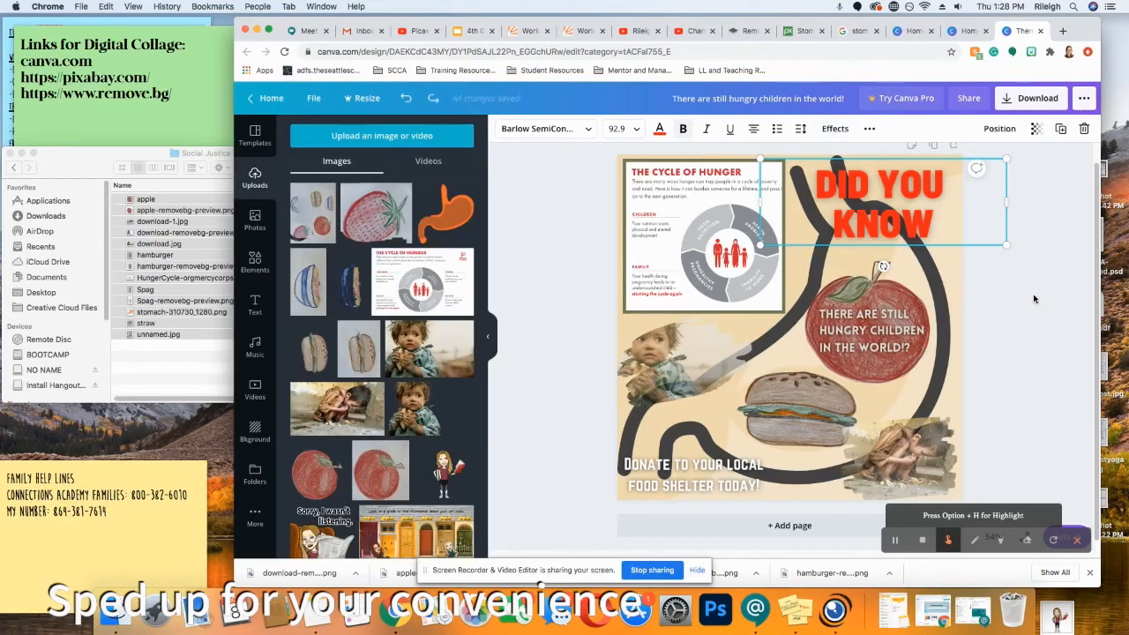
key(ctrl+z)
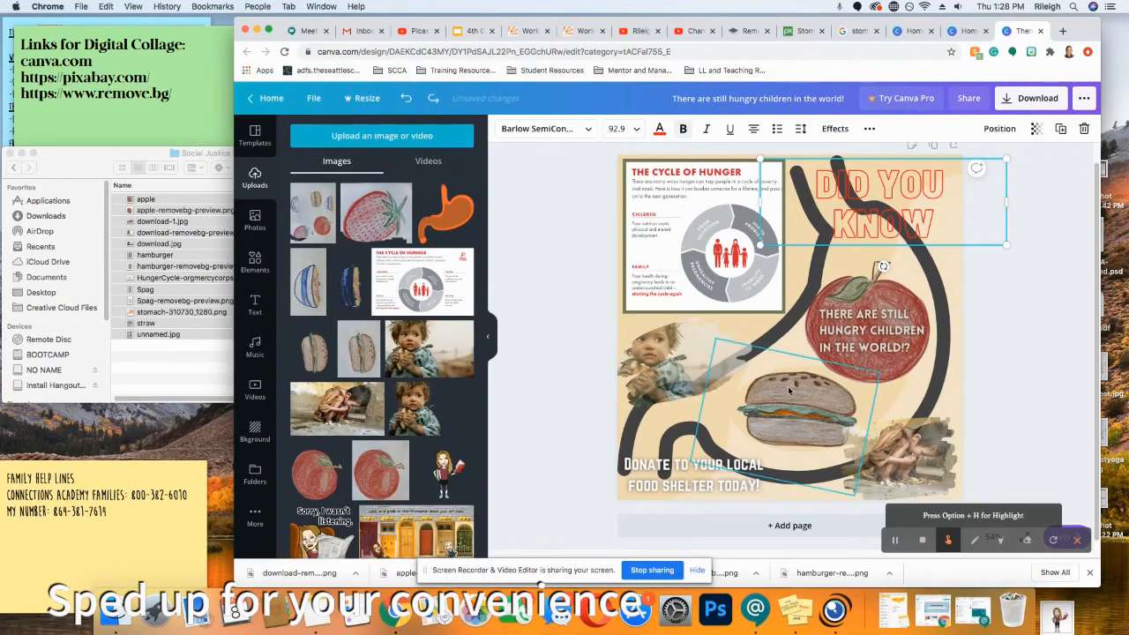
Add a subheading to the page reading "You can make a difference!"
click(255, 302)
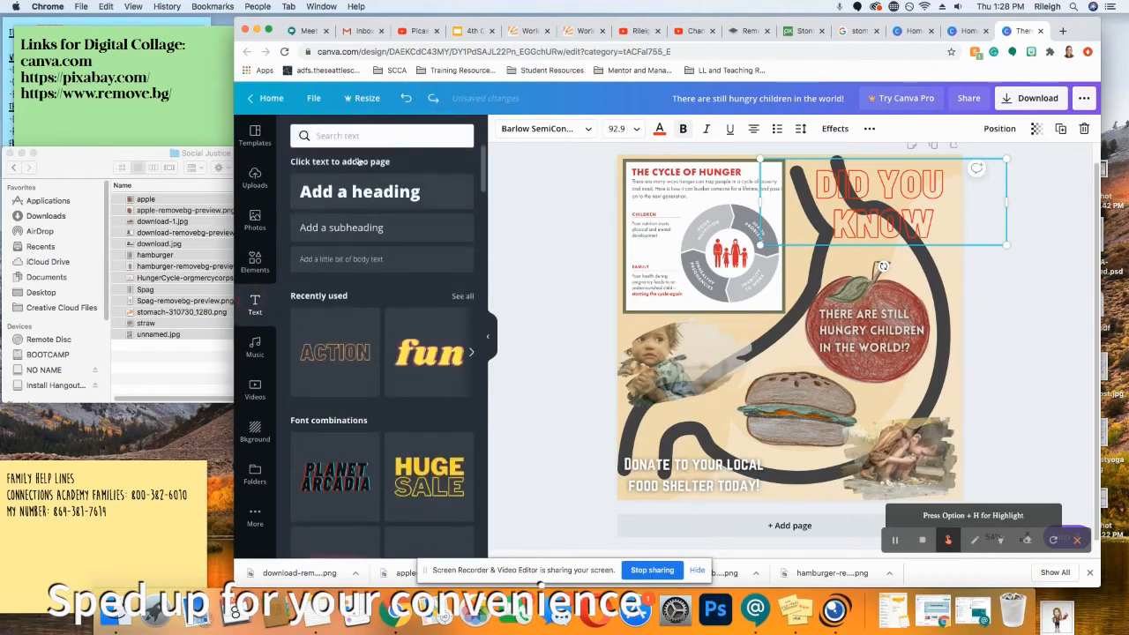
click(353, 228)
double_click(828, 404)
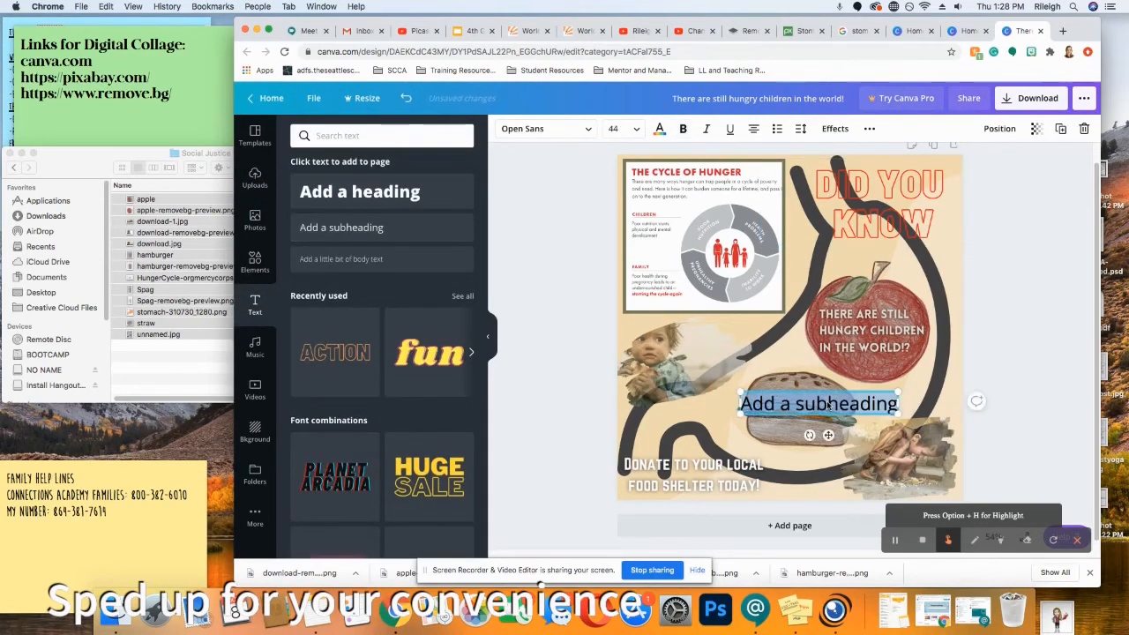
text(You can make a difference)
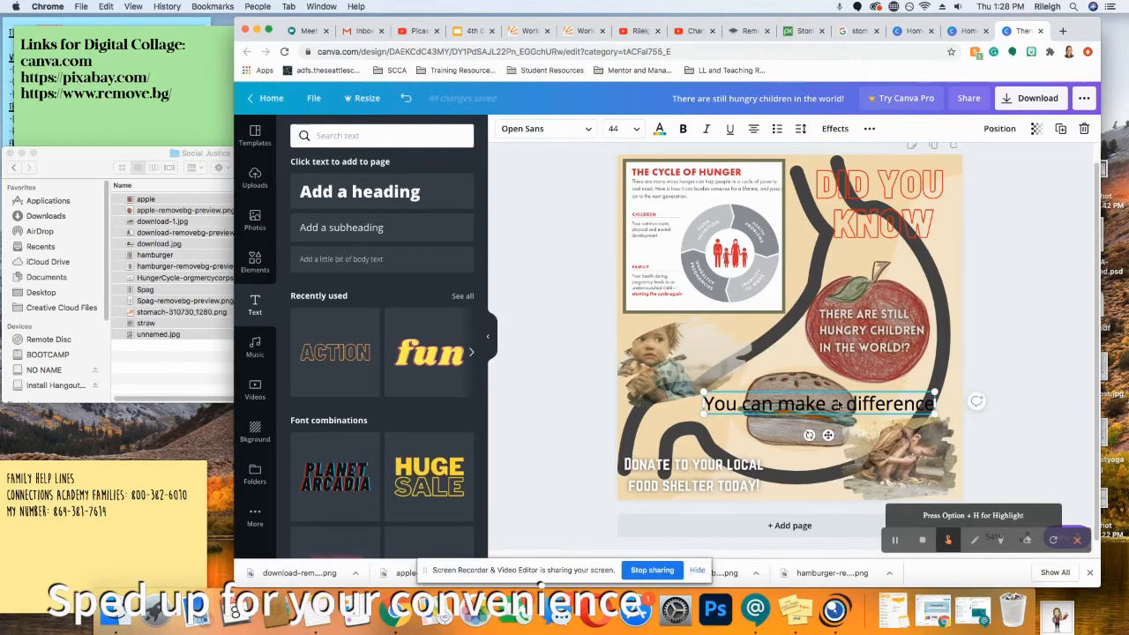
text(!)
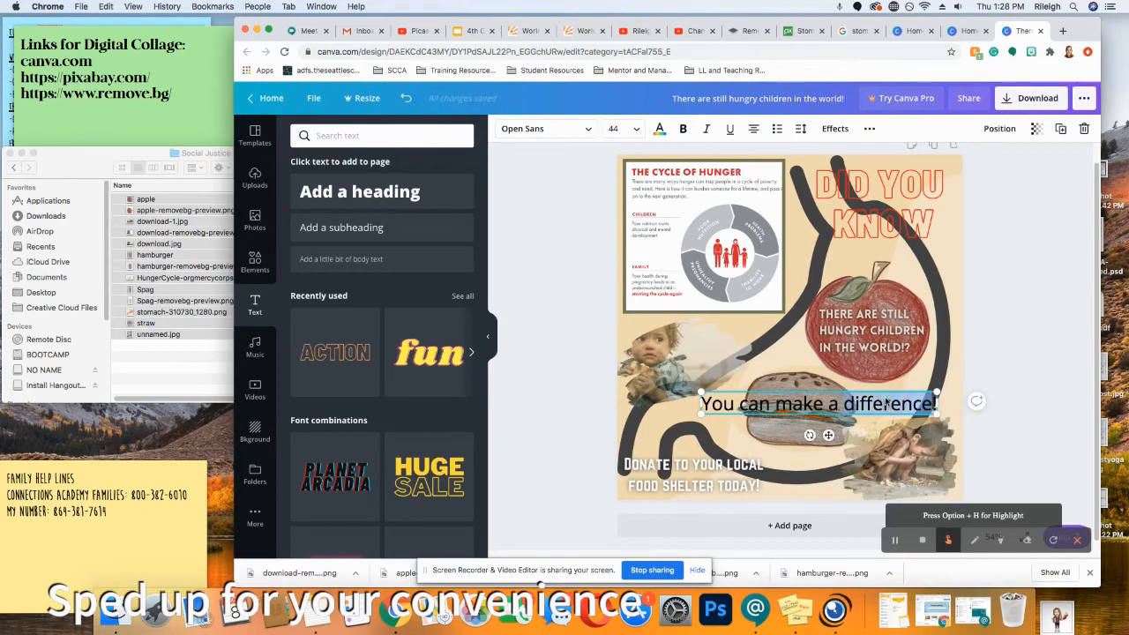
Fit the new subheading onto the hamburger as two lines of centred text at font size 33
click(885, 403)
drag(935, 410, 845, 407)
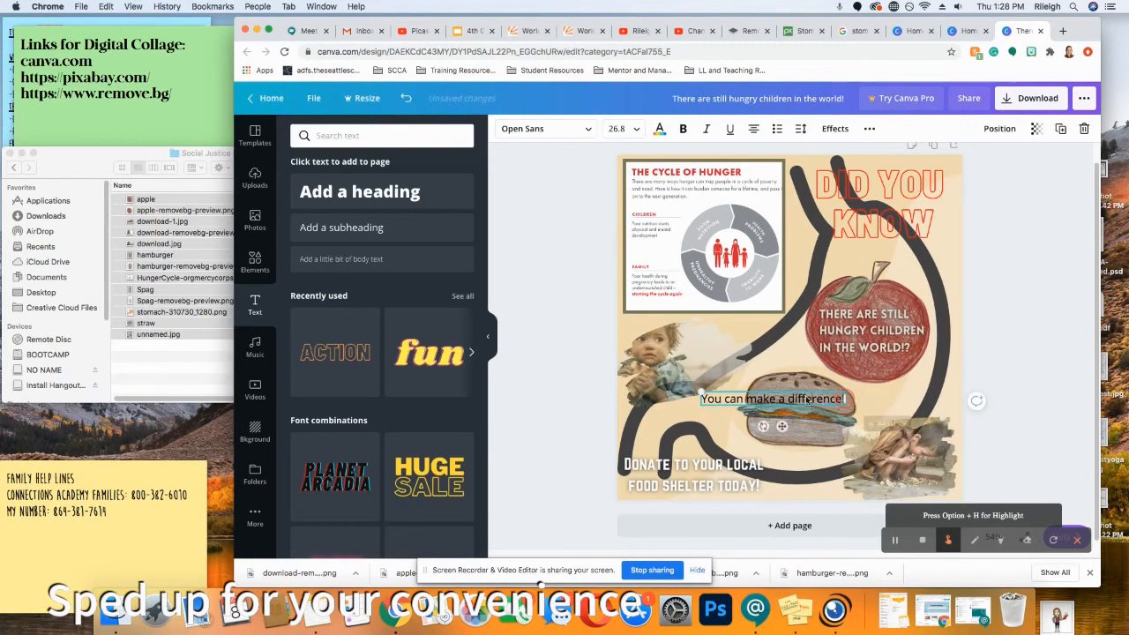
click(791, 400)
key(Return)
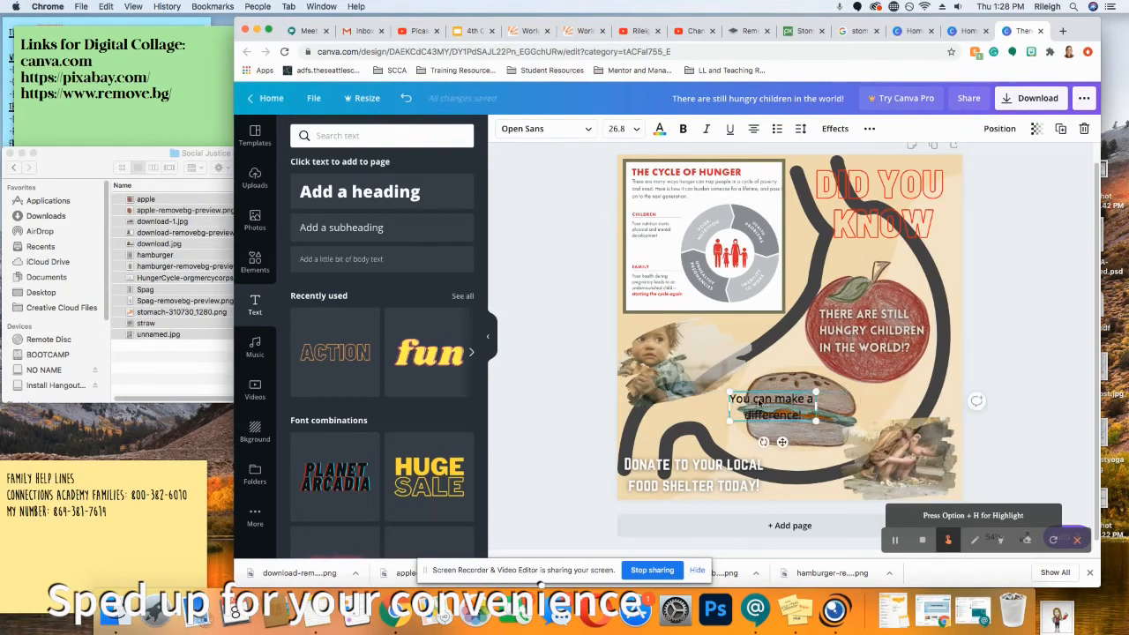
drag(758, 402, 821, 399)
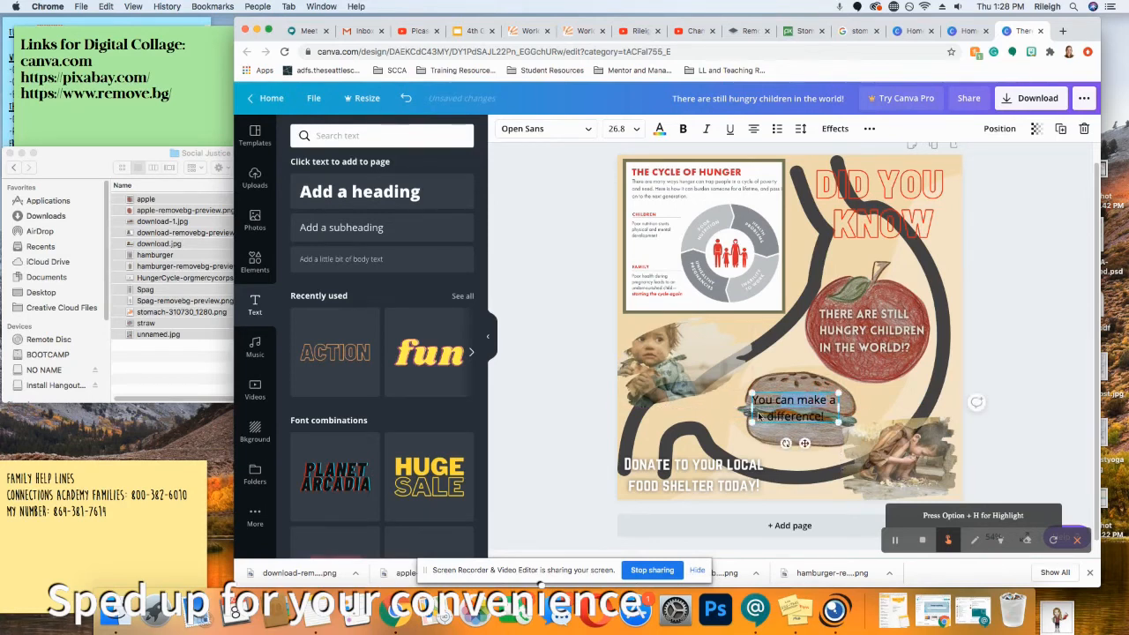
drag(750, 425, 731, 431)
drag(764, 392, 783, 392)
Recolor the hamburger text with the same light grey document color as the apple's text
click(659, 129)
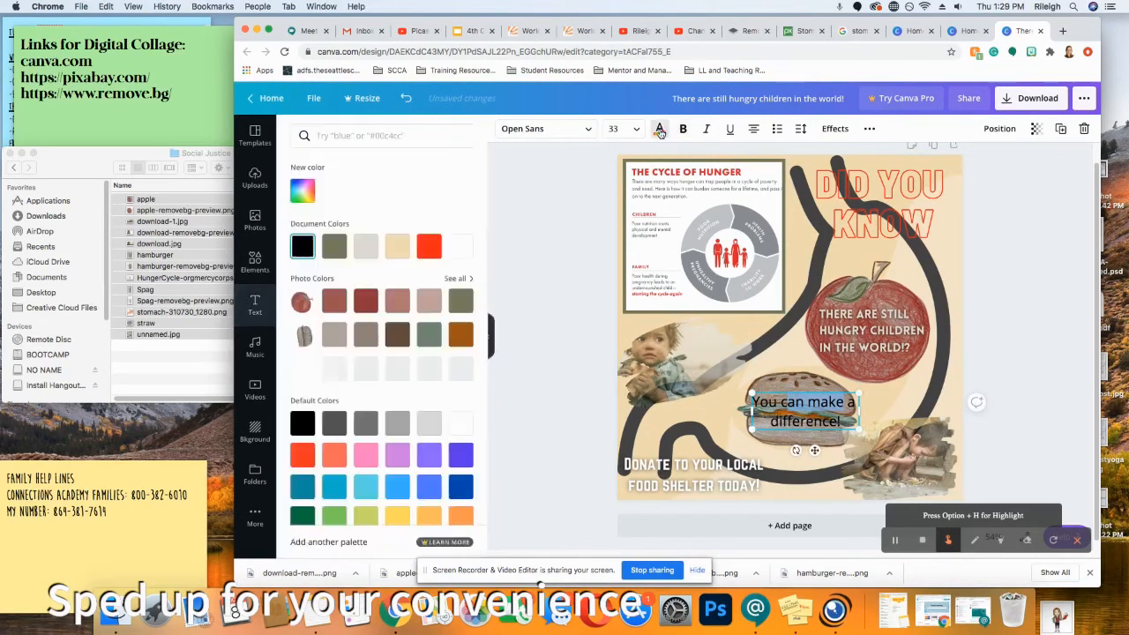
click(452, 250)
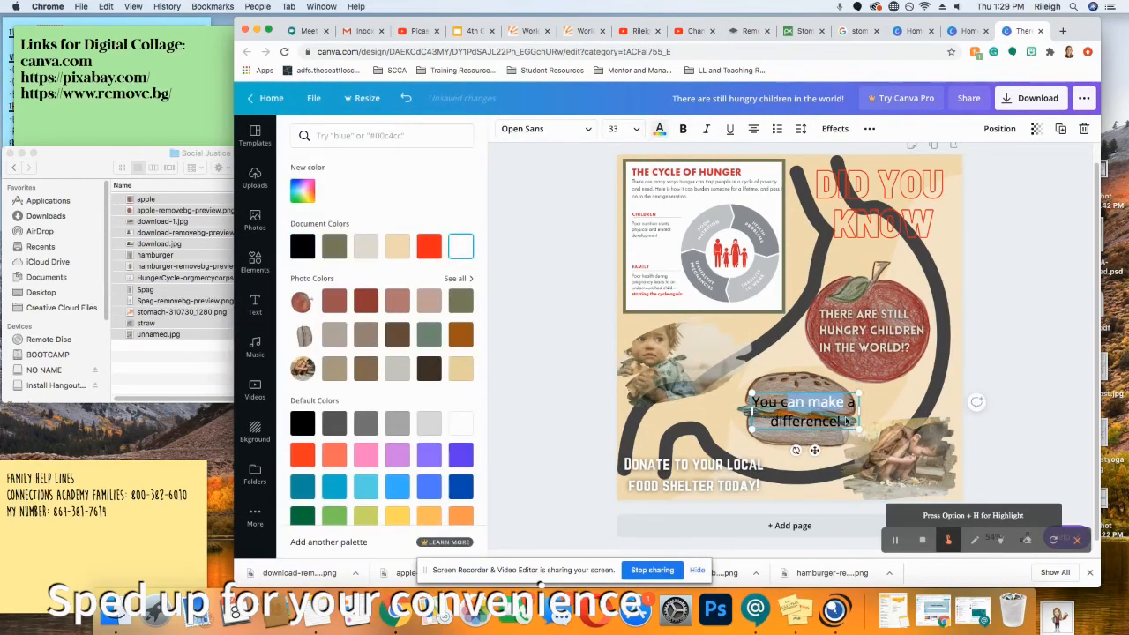
key(super+z)
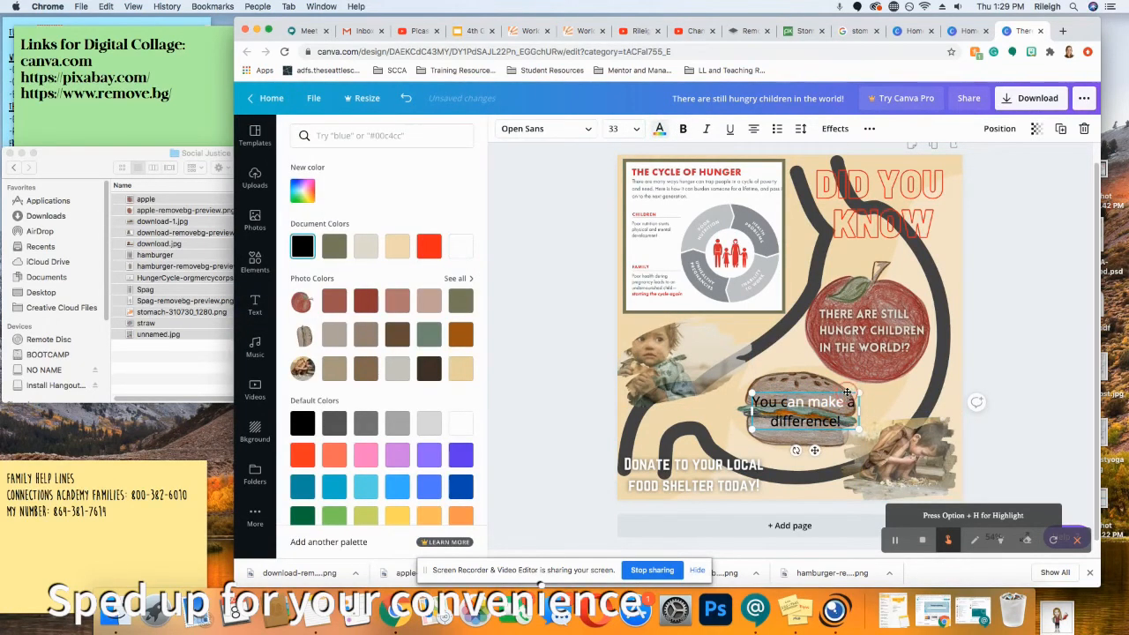
click(462, 250)
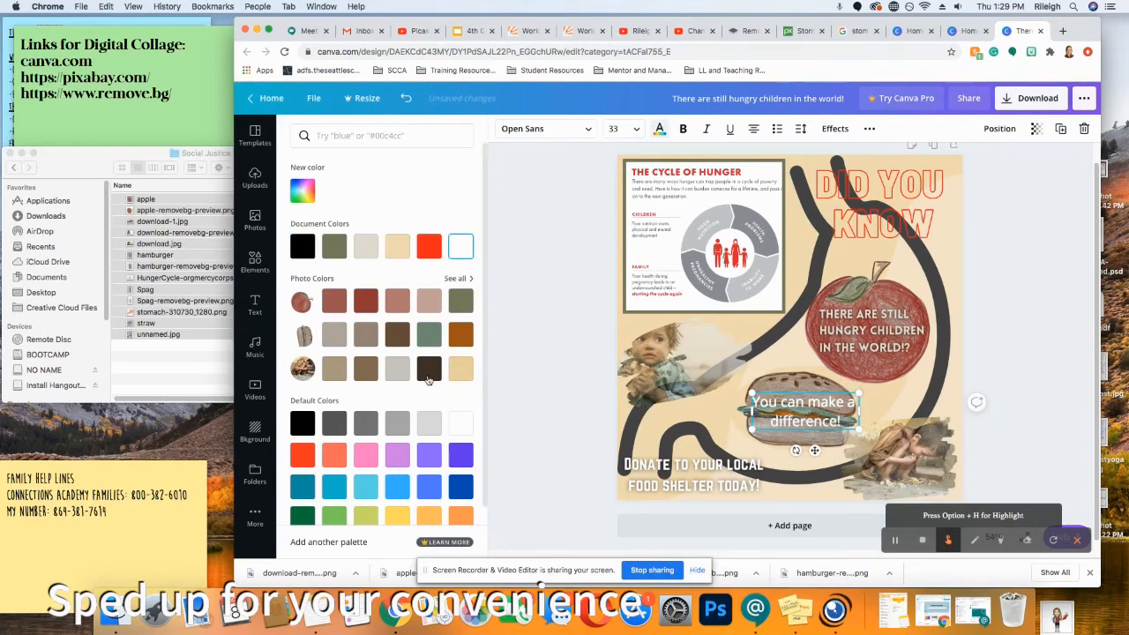
click(852, 334)
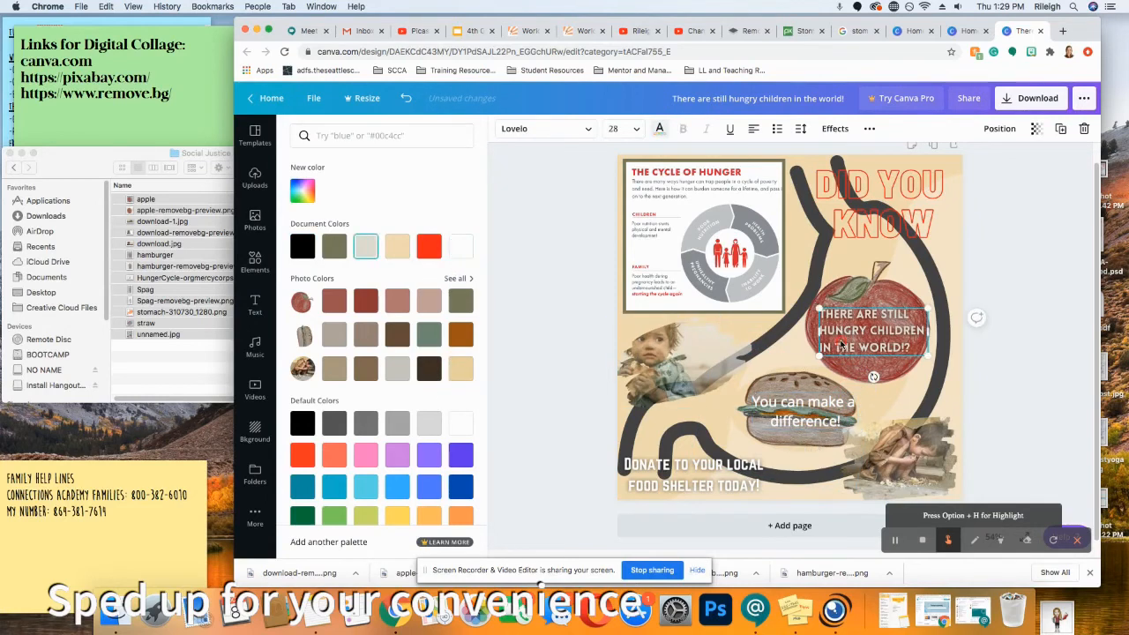
click(754, 401)
click(355, 255)
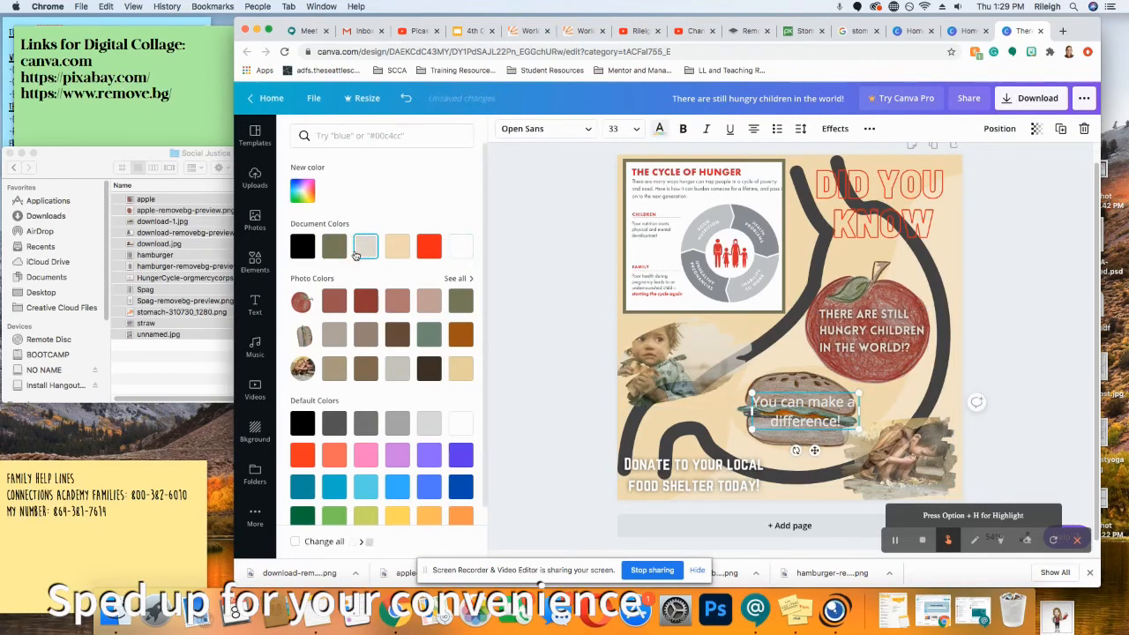
Apply the Lift effect to the hamburger text with an intensity of 100
click(835, 129)
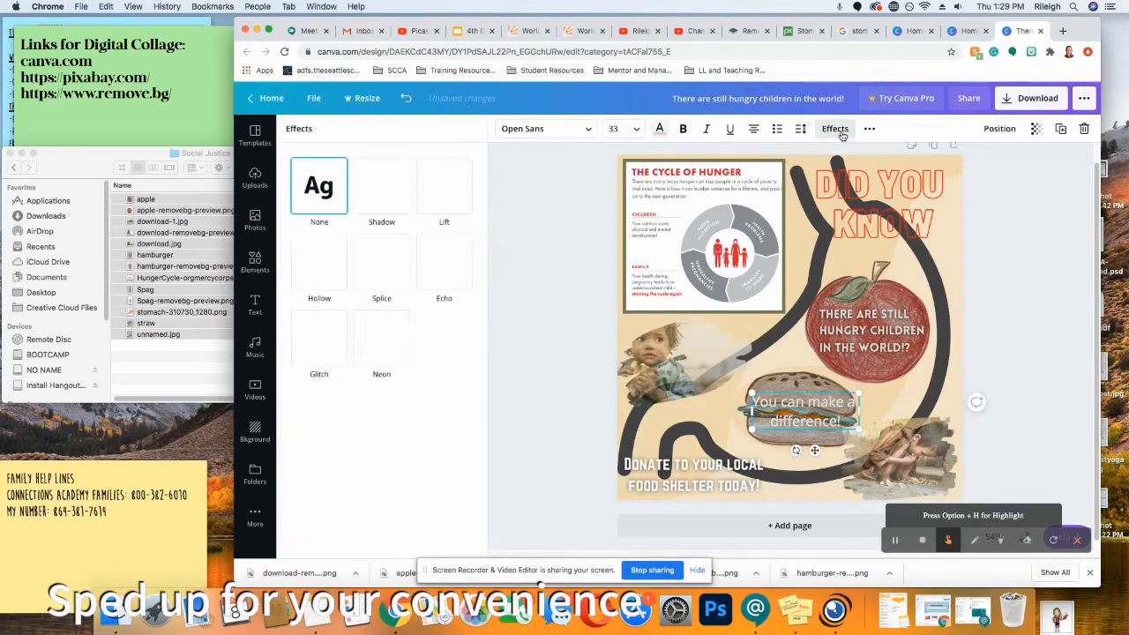
click(444, 186)
drag(380, 255, 476, 257)
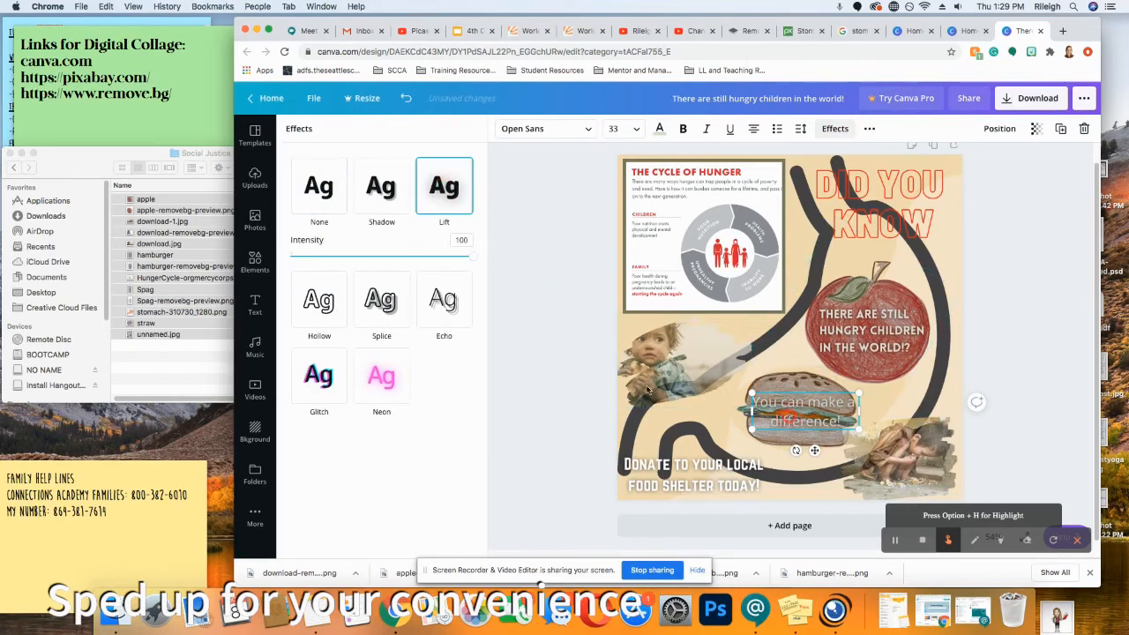
Try grey-green, dark red and bright red on the hamburger text, and settle on white from the default colors
click(659, 129)
click(437, 338)
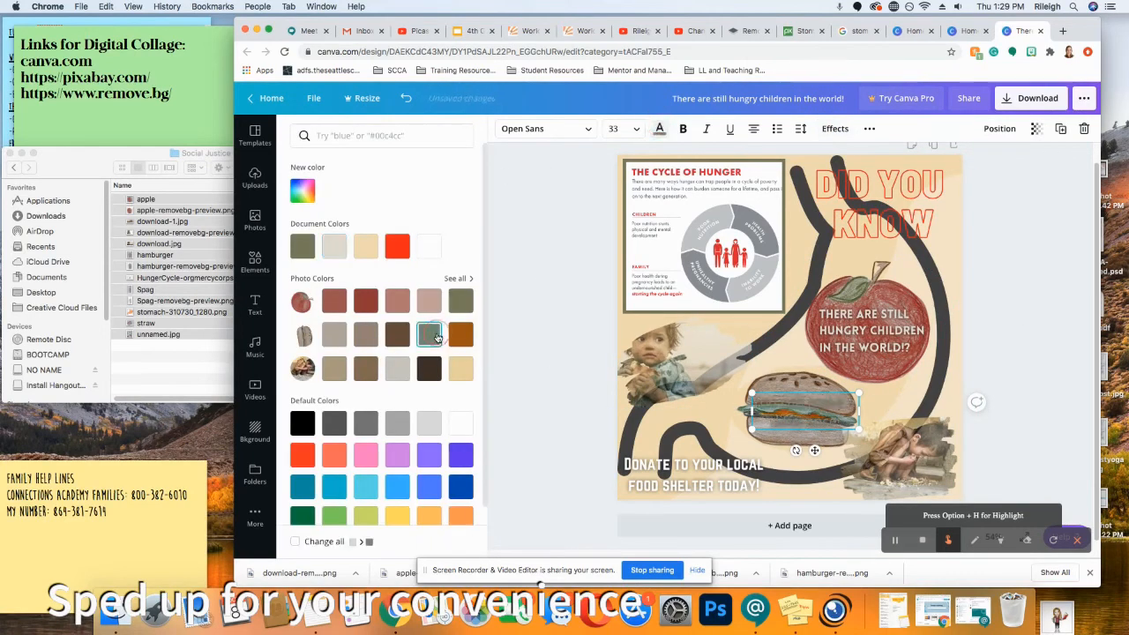
click(366, 303)
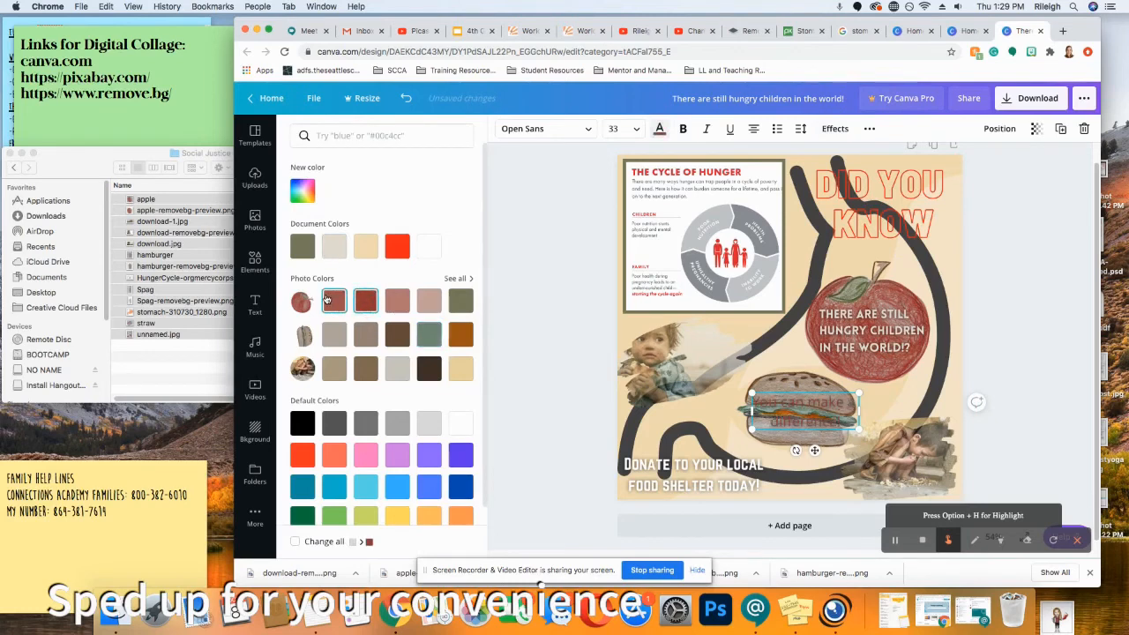
click(398, 249)
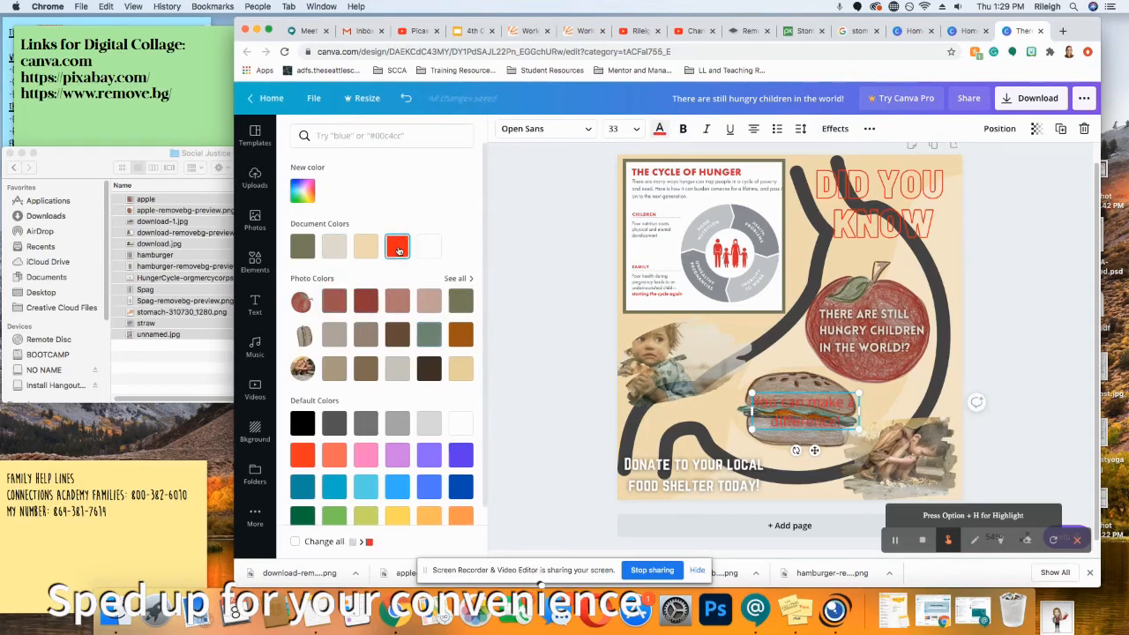
click(465, 427)
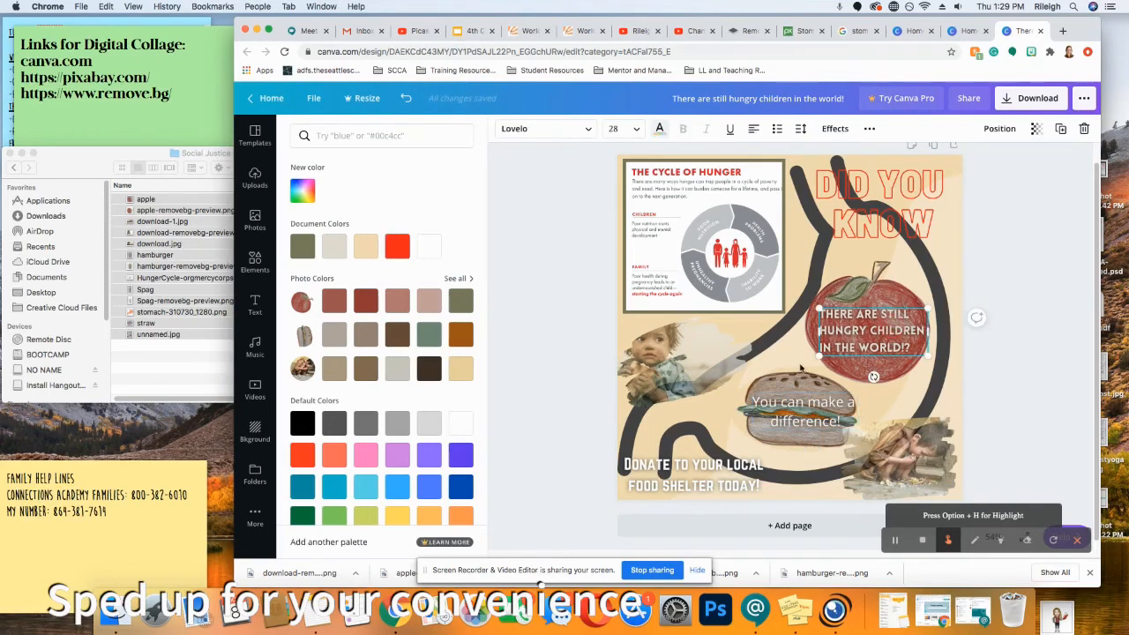
Set the hamburger text to the apple text's Lovelo font and shrink it to about font size 29.4
click(543, 129)
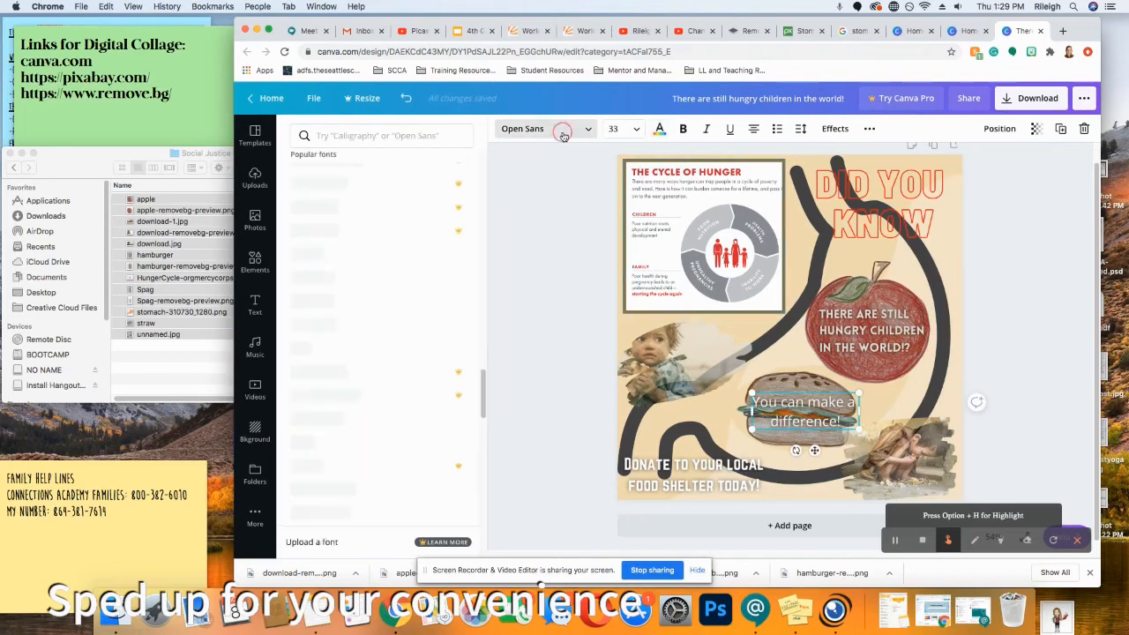
scroll(405, 265, up, 15)
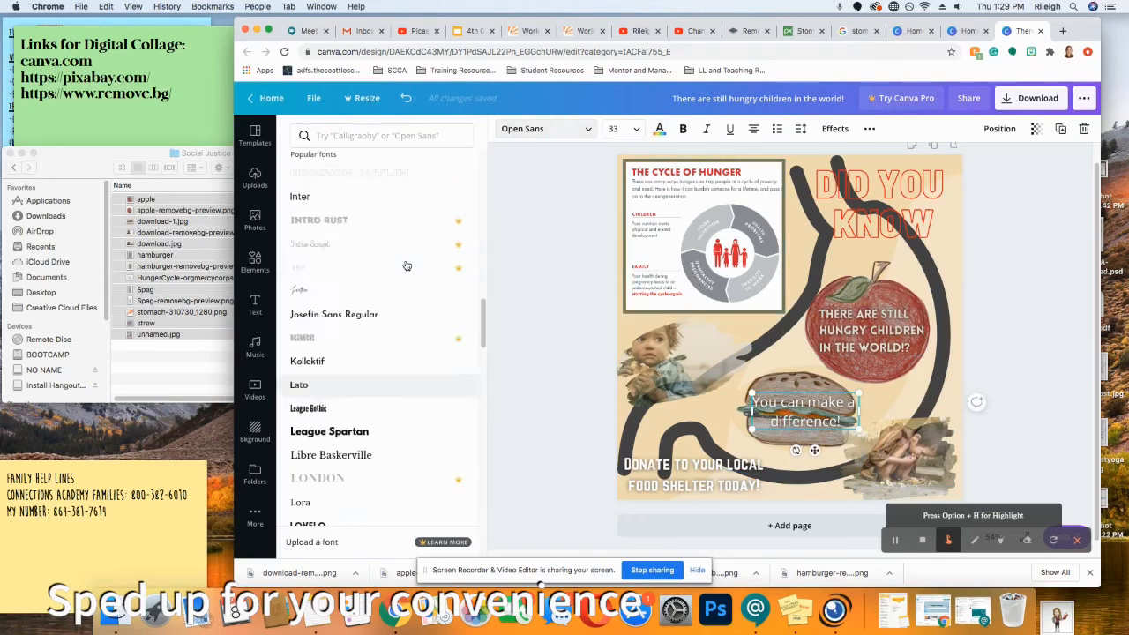
click(357, 187)
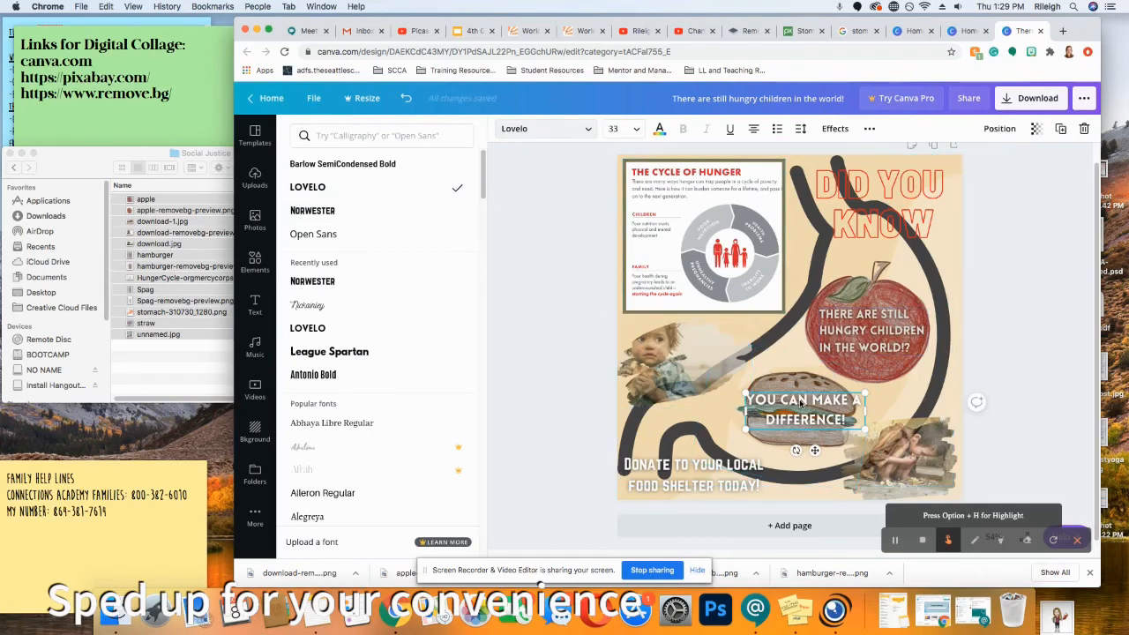
drag(865, 428, 851, 426)
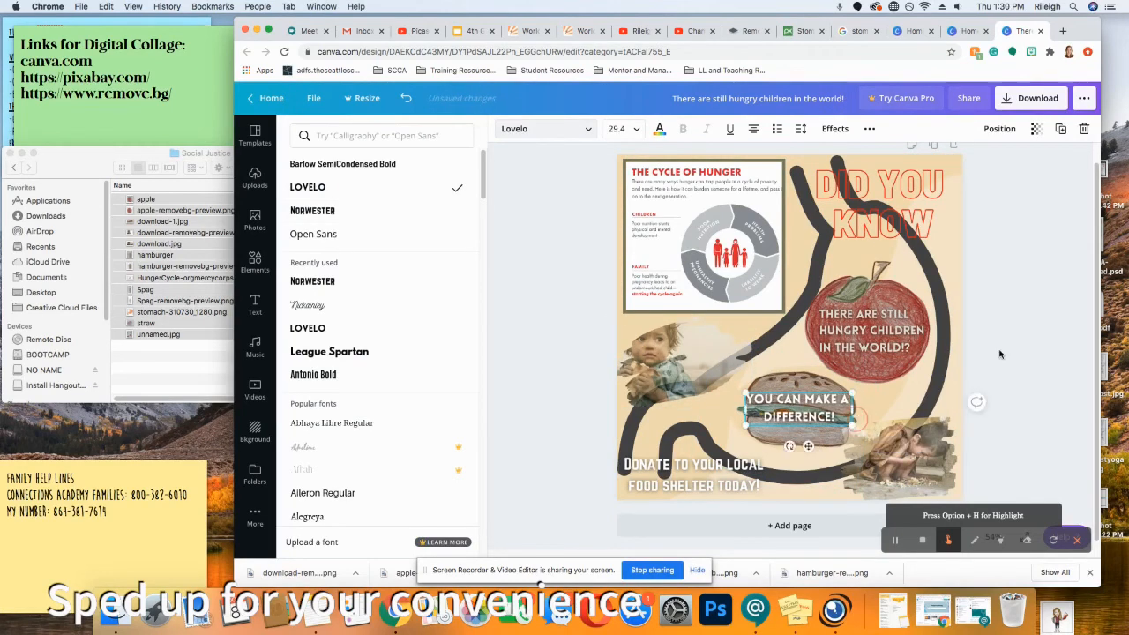
click(1023, 320)
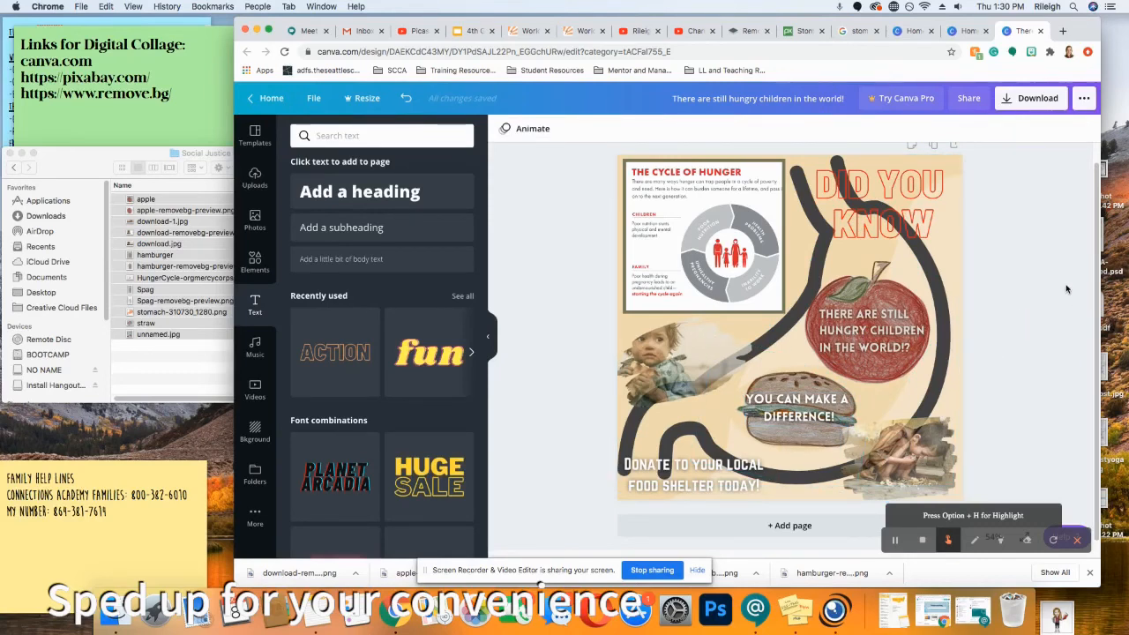
Look over the file types offered for downloading the collage, try JPG, and close the download settings without exporting
click(1038, 101)
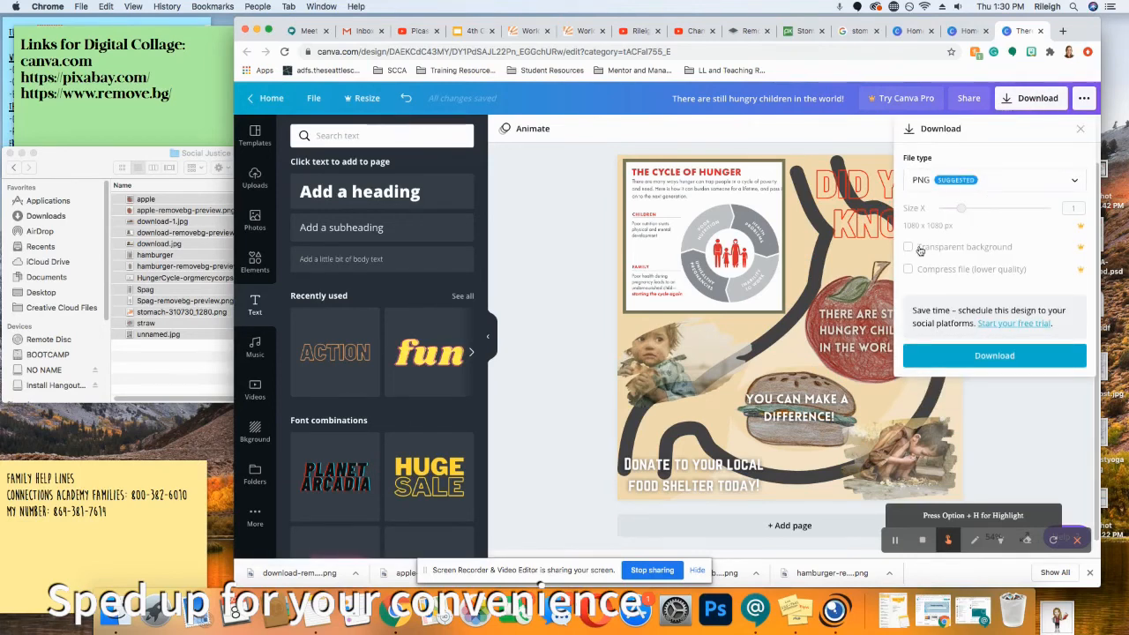
click(1051, 175)
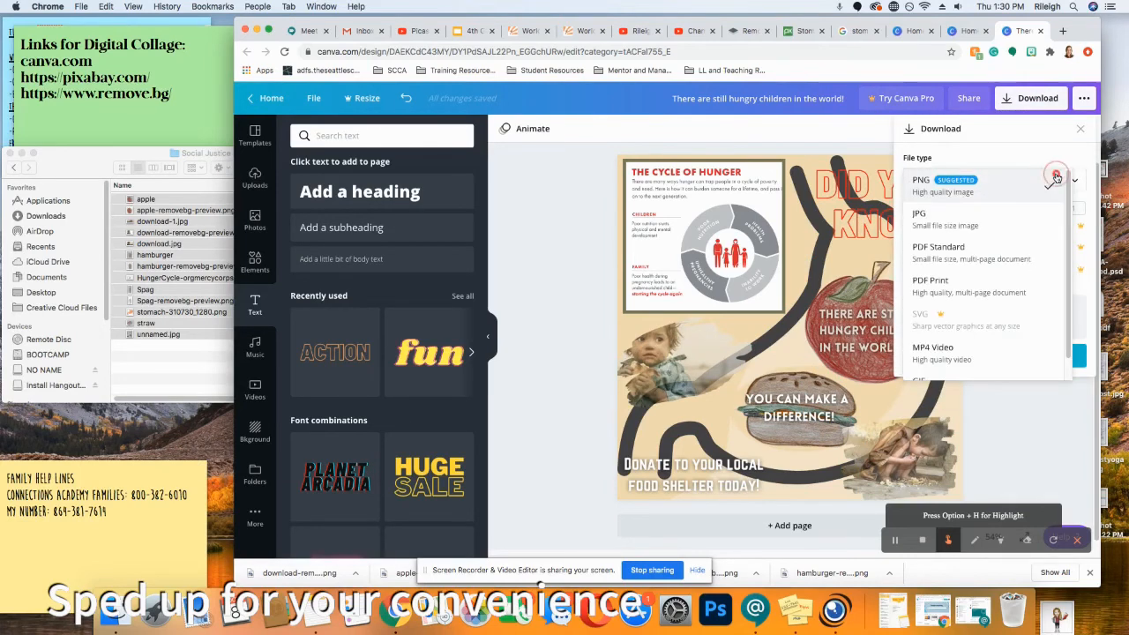
click(997, 222)
click(988, 181)
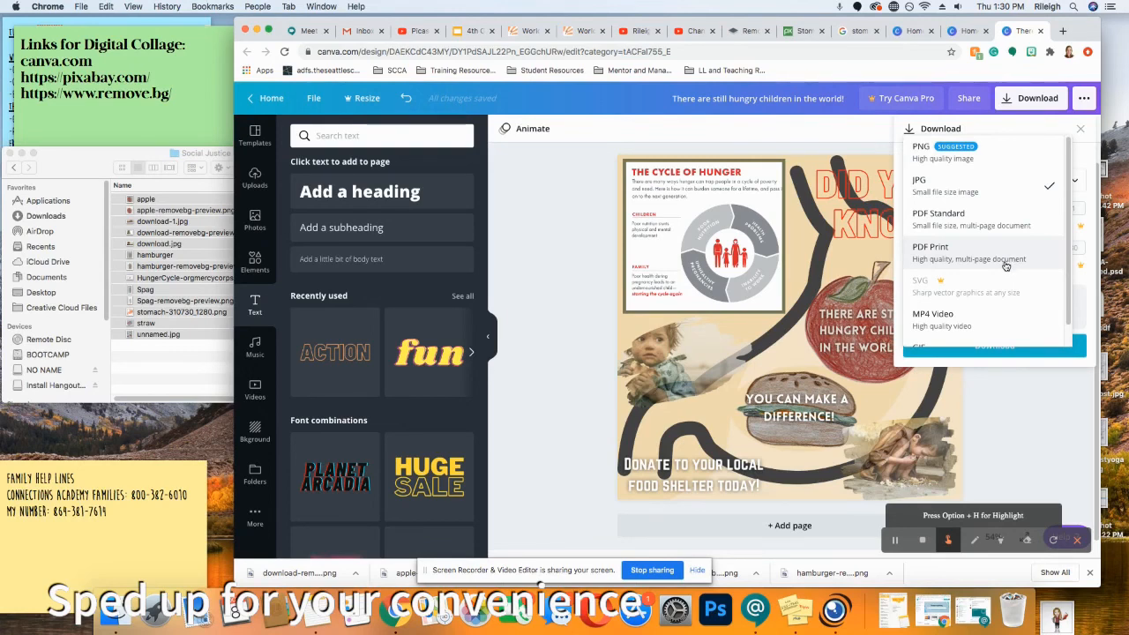
click(1104, 157)
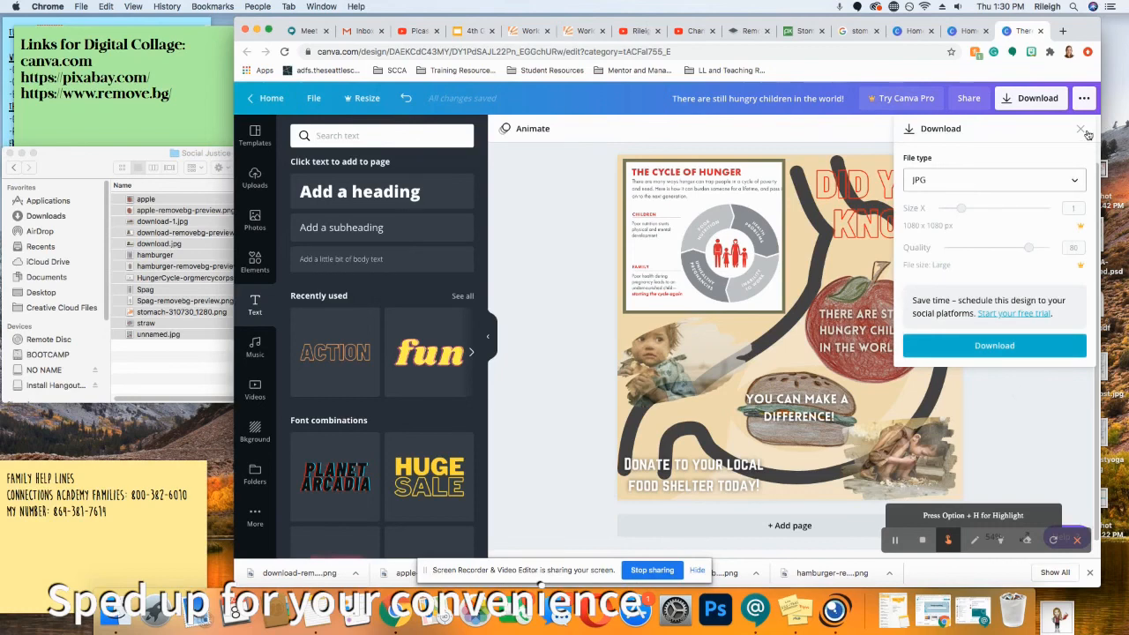
click(1083, 131)
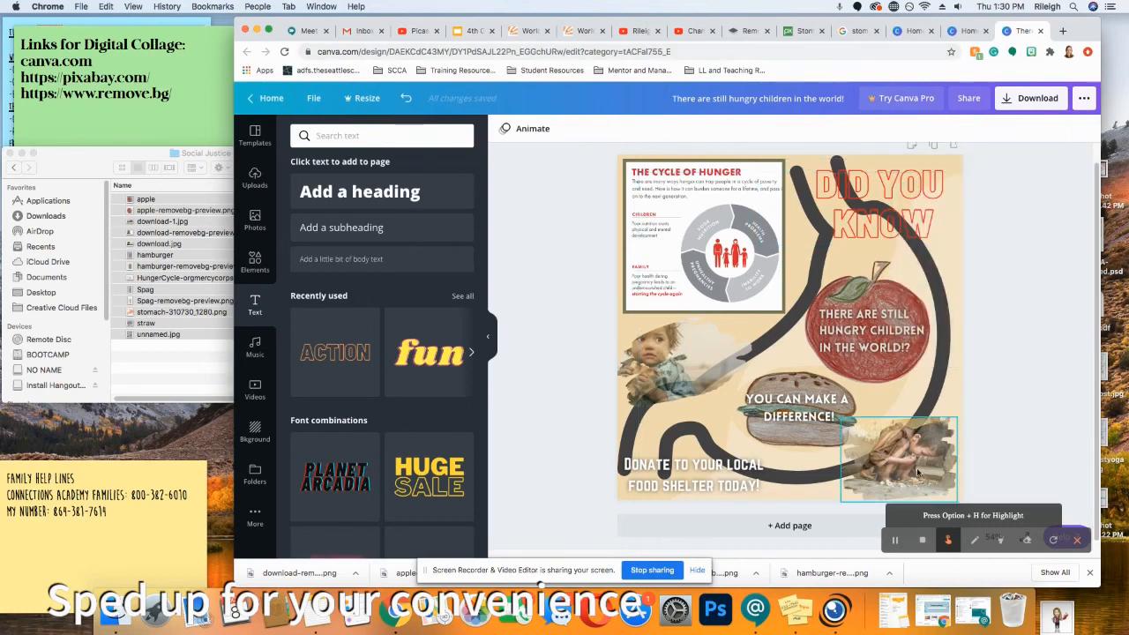